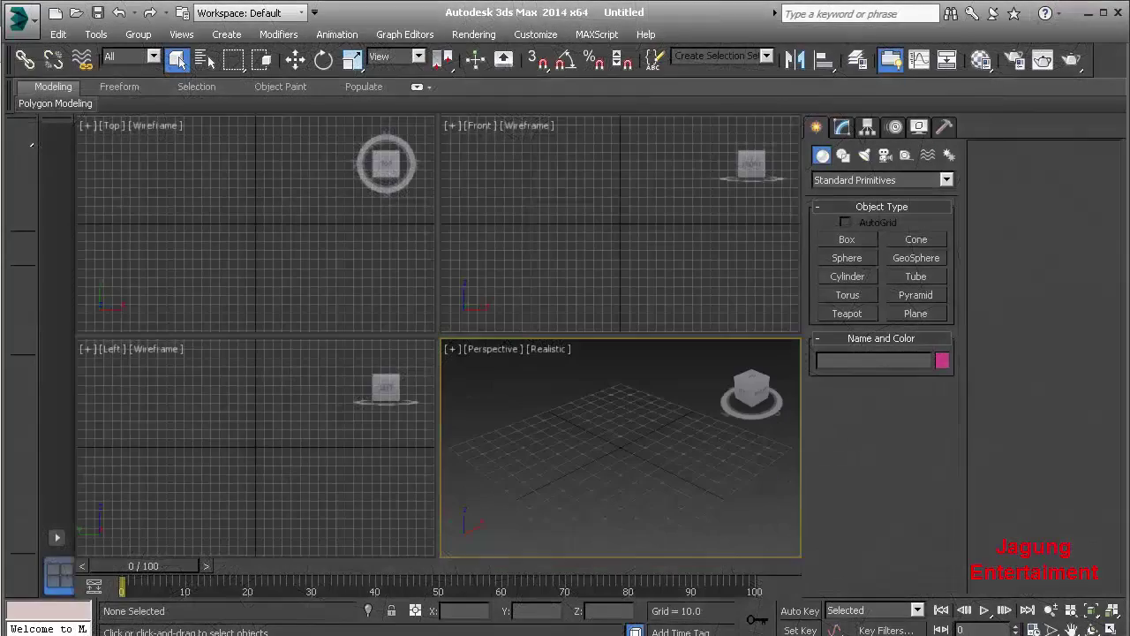
- Create a plane in the maximized Perspective view and set its length and width to 360
key(alt+w)
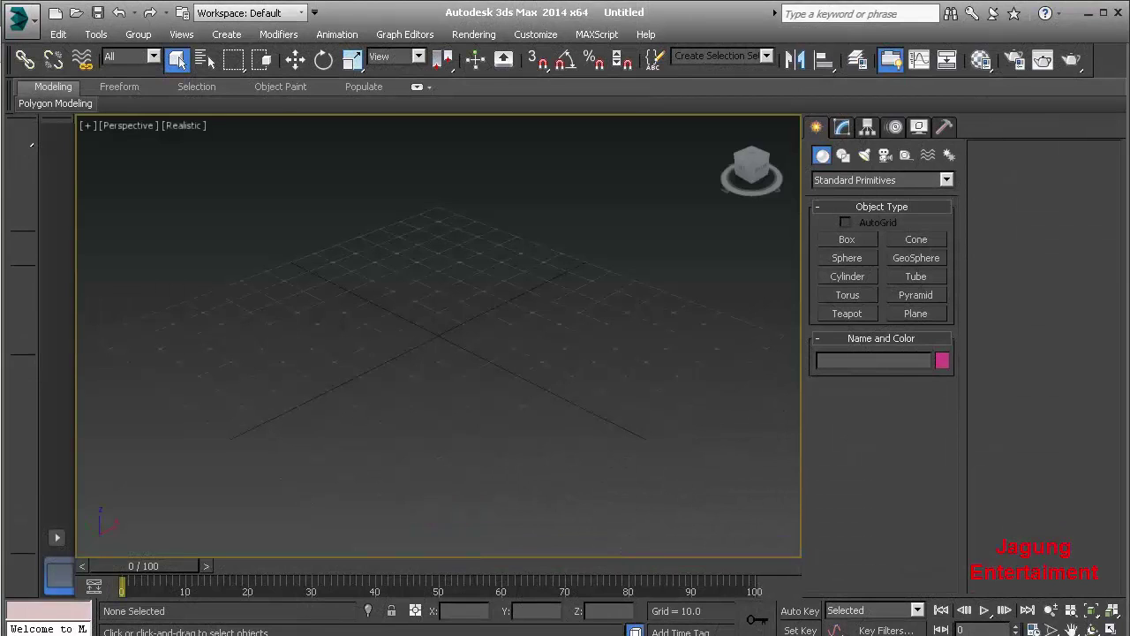
click(916, 314)
drag(484, 316, 478, 481)
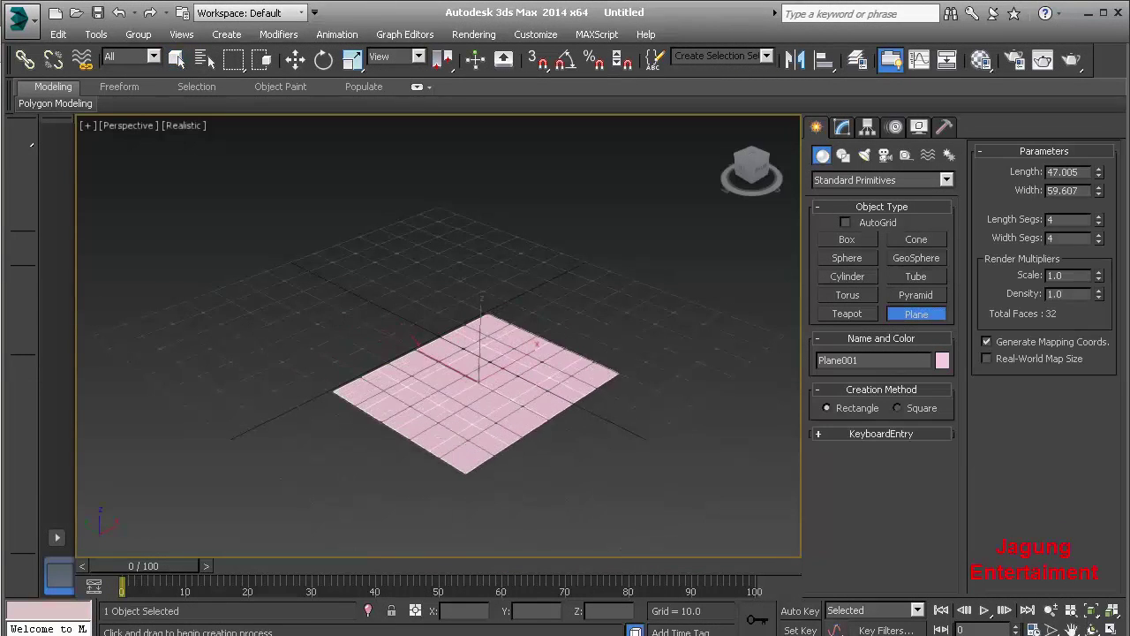
alt+middle_drag(478, 480, 494, 415)
key(q)
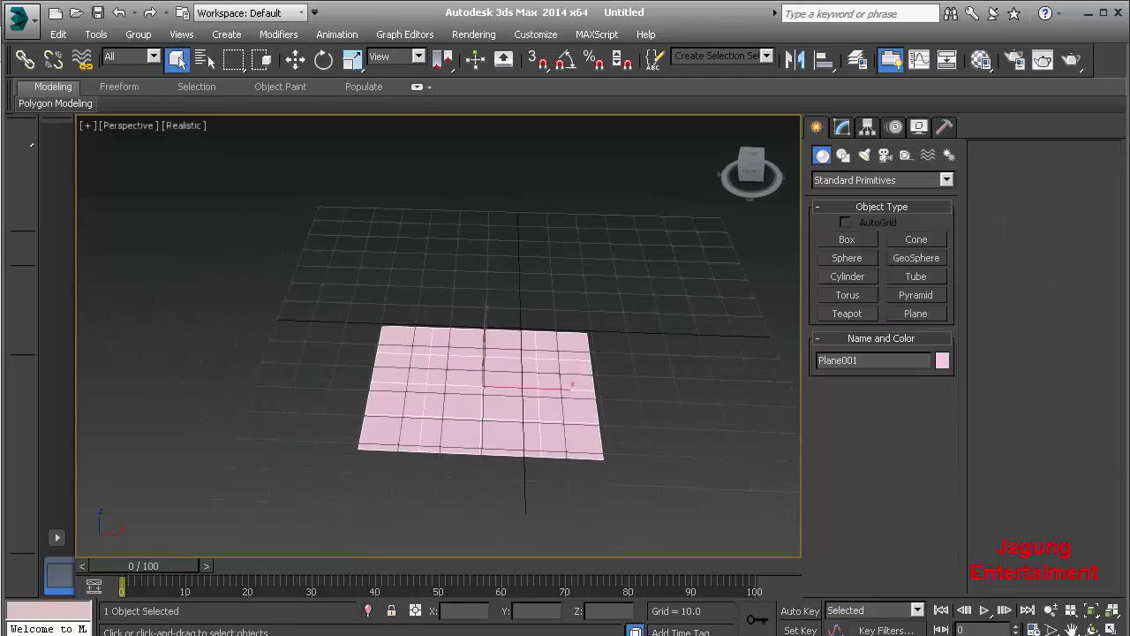
click(842, 127)
double_click(905, 376)
text(360)
key(Return)
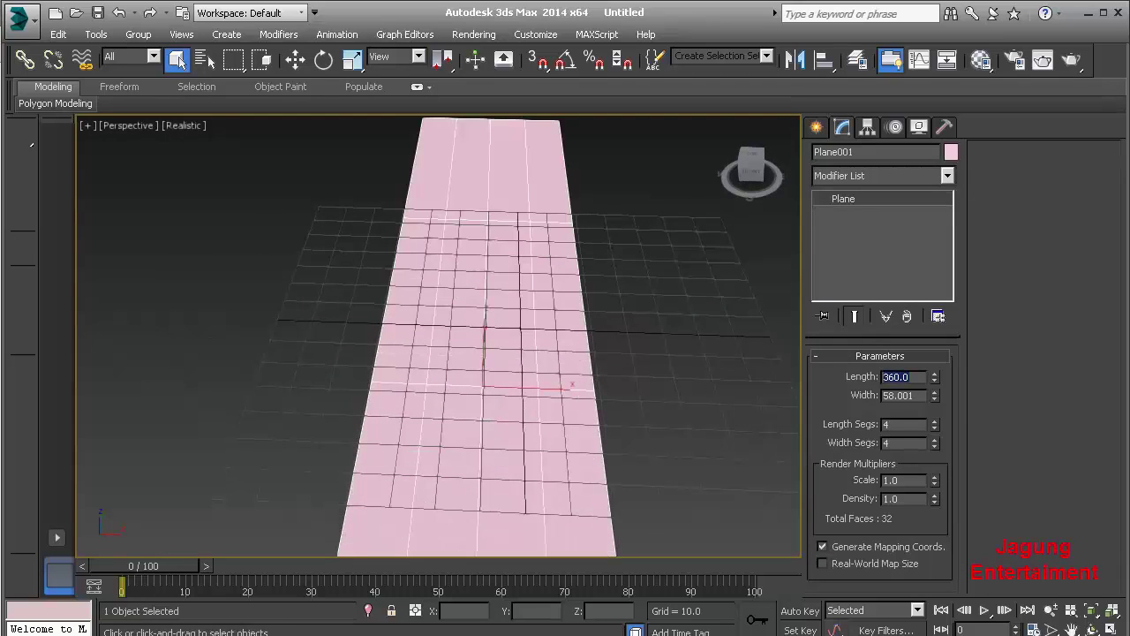
click(898, 396)
text(360)
key(Return)
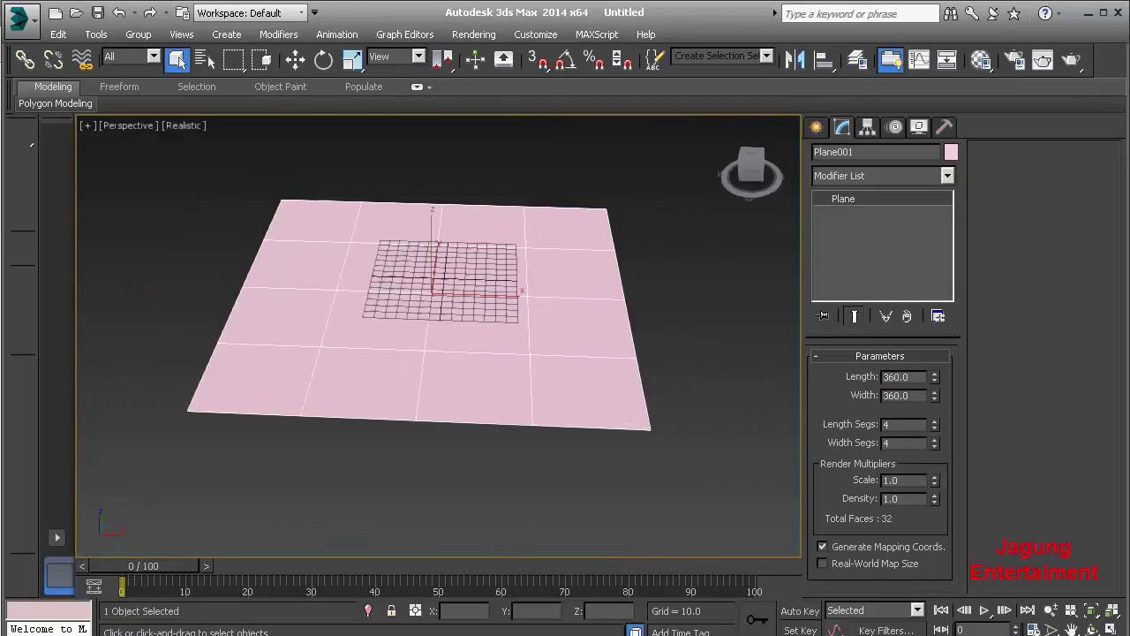
- Scale the plane, then enter 0 for its X and Y position to centre it at the origin
alt+middle_drag(424, 336, 494, 291)
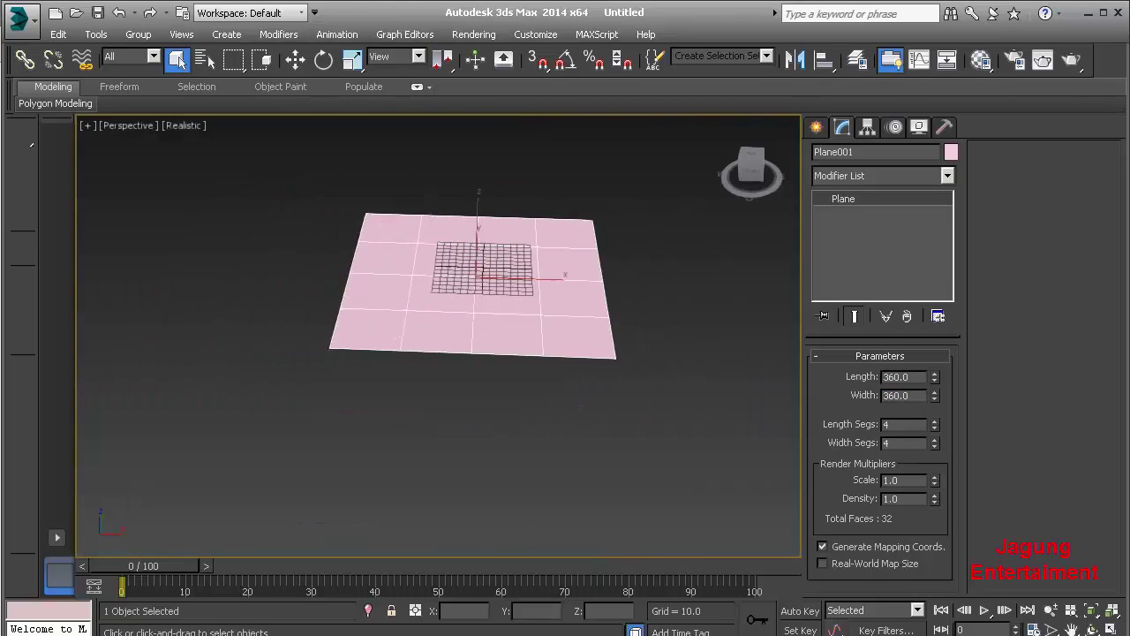
key(w)
alt+middle_drag(442, 336, 495, 336)
key(r)
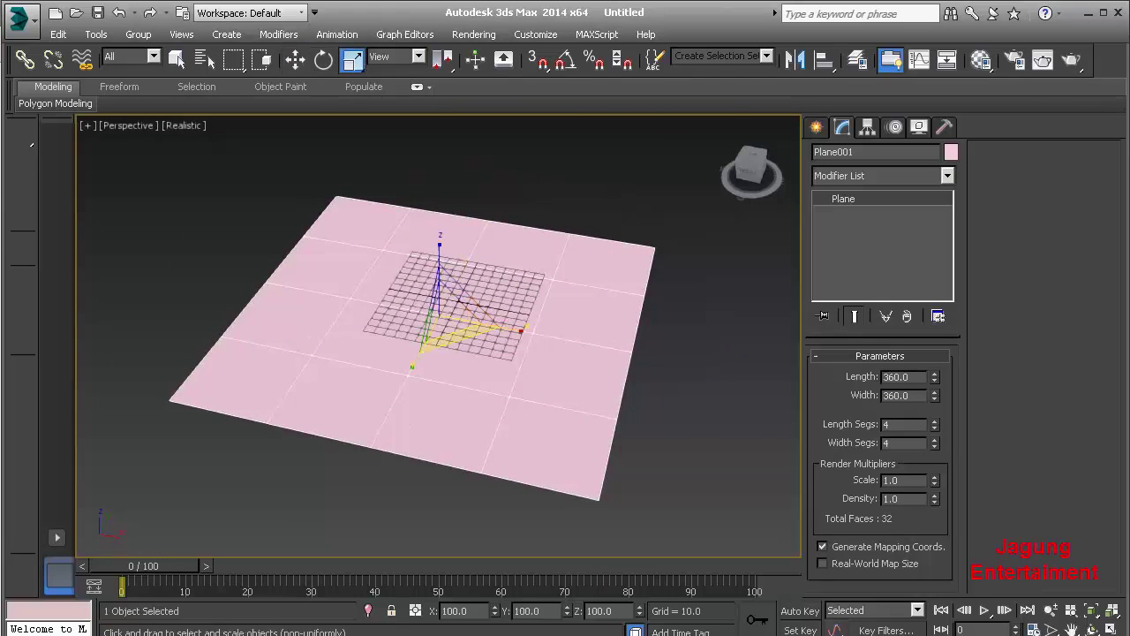
drag(450, 304, 450, 353)
key(w)
scroll(441, 291, up, 8)
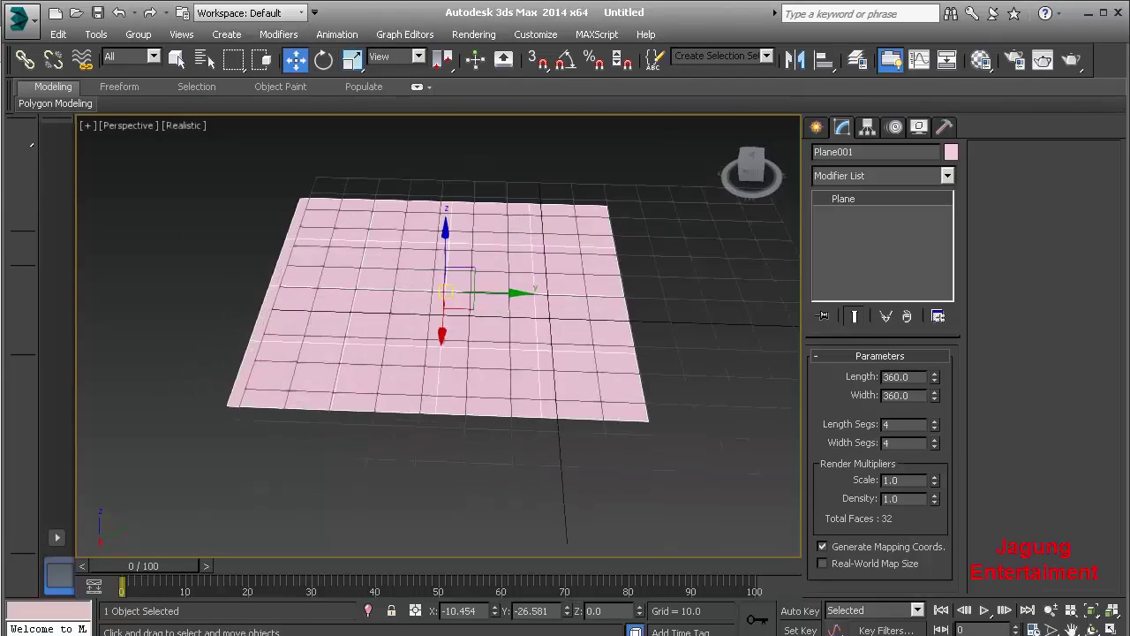
alt+middle_drag(442, 310, 513, 309)
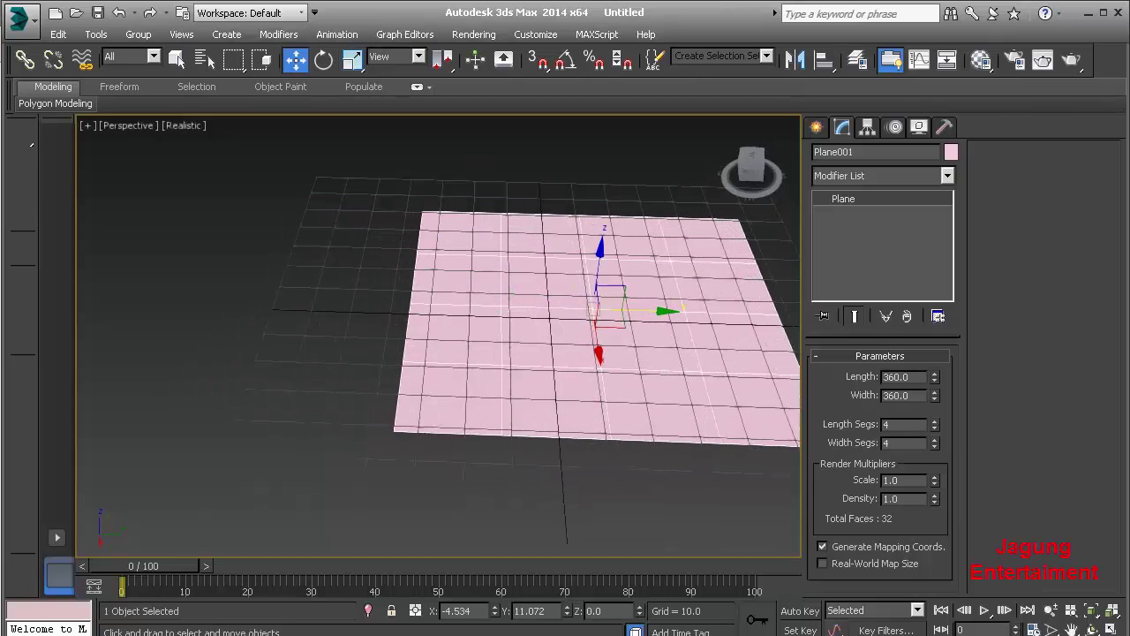
text(0)
key(Tab)
text(0)
key(Return)
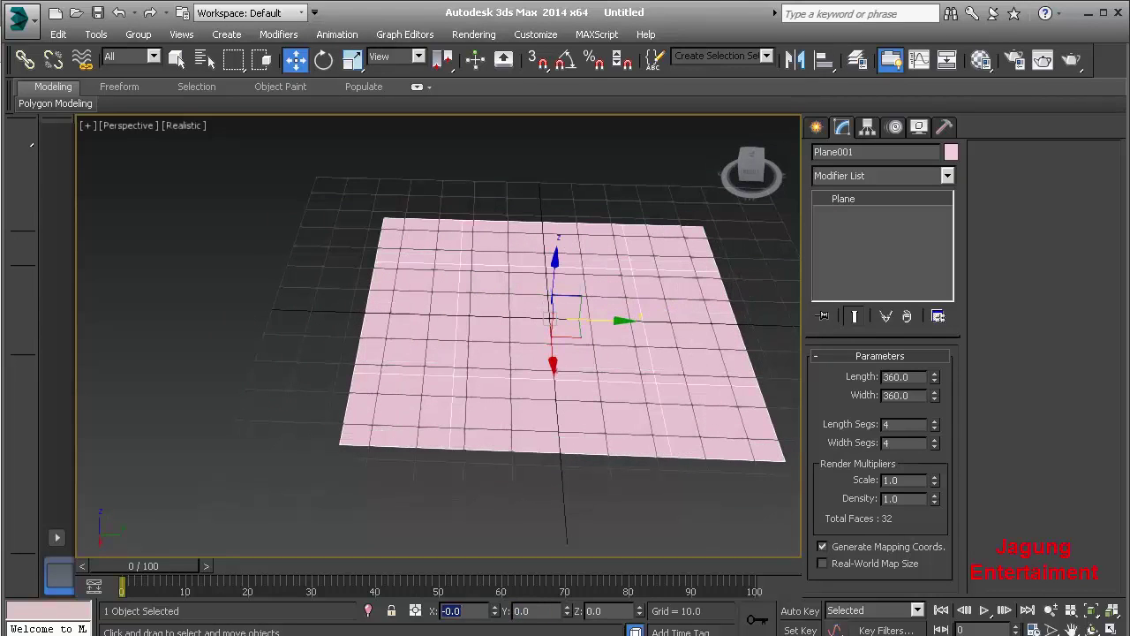
- Apply 10006754_1_enl.jpg as the plane's diffuse bitmap and show it in the viewport
click(982, 59)
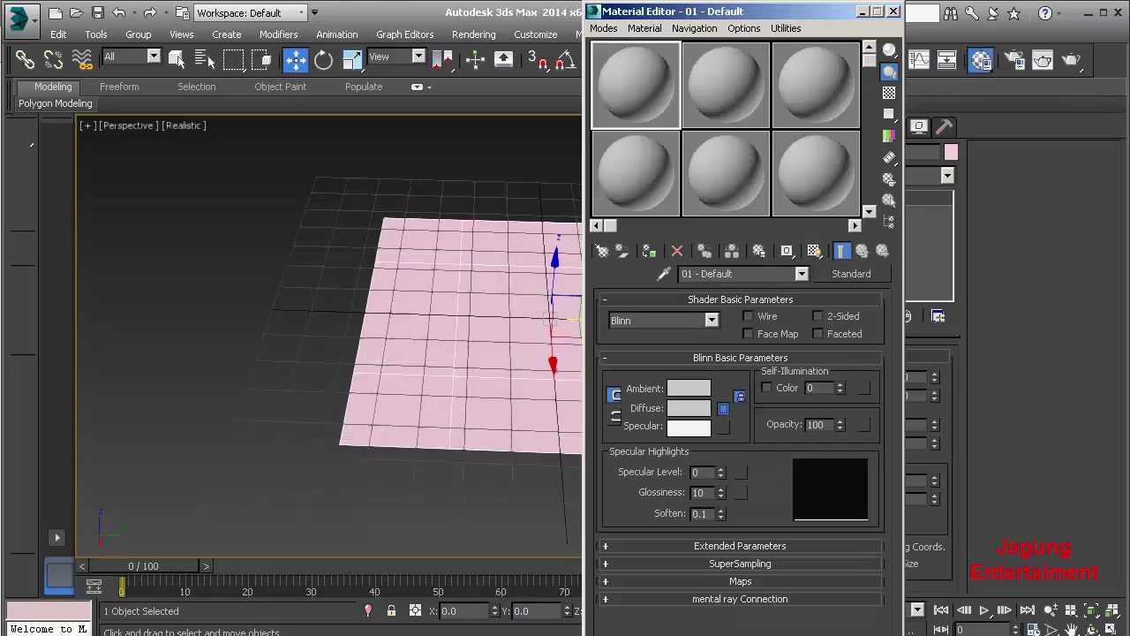
click(723, 408)
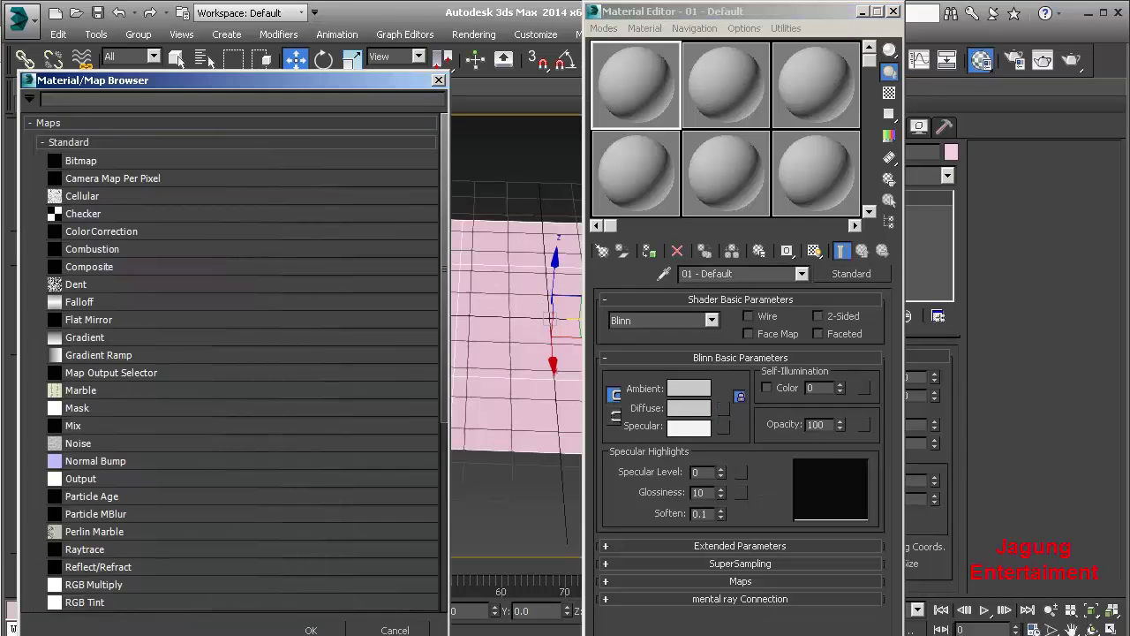
double_click(79, 159)
click(604, 36)
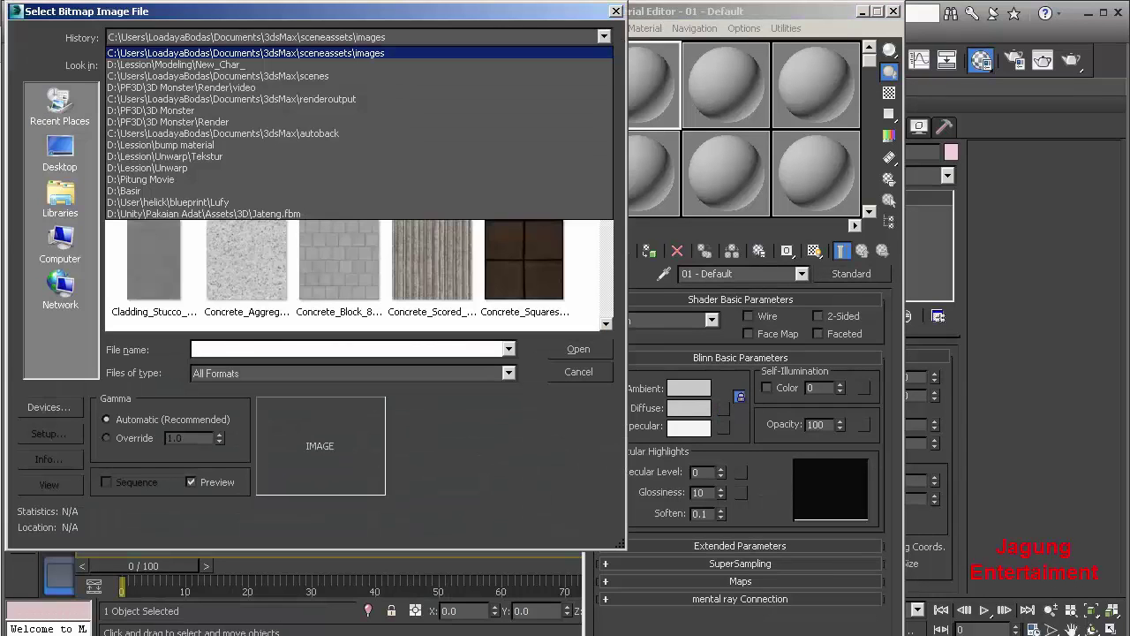
click(176, 64)
click(375, 66)
click(142, 150)
double_click(141, 150)
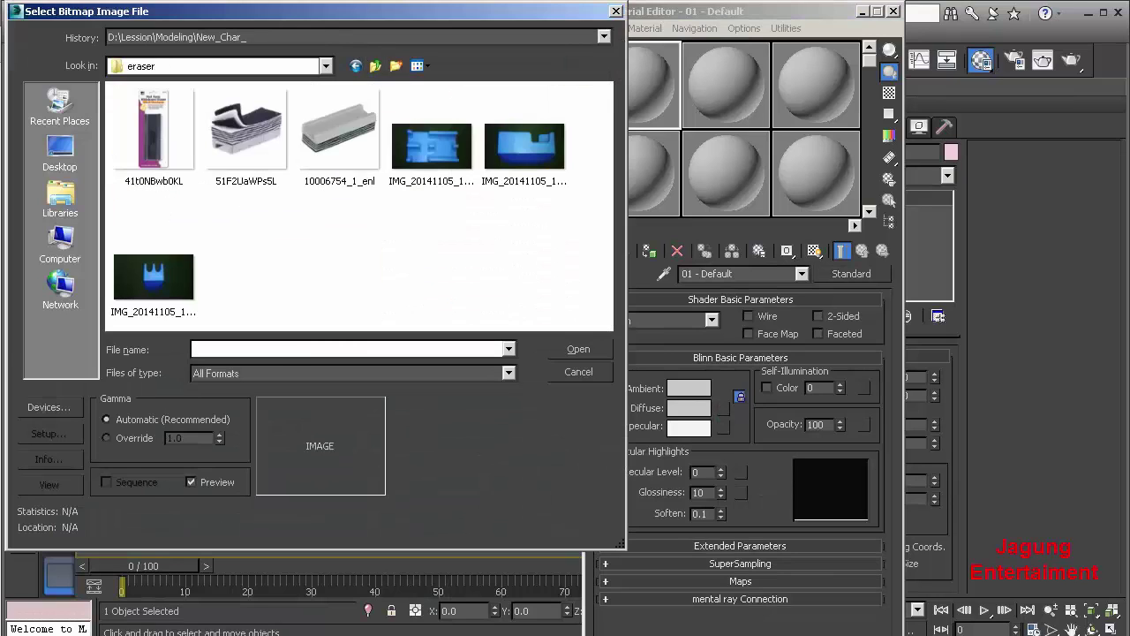
click(339, 133)
double_click(339, 133)
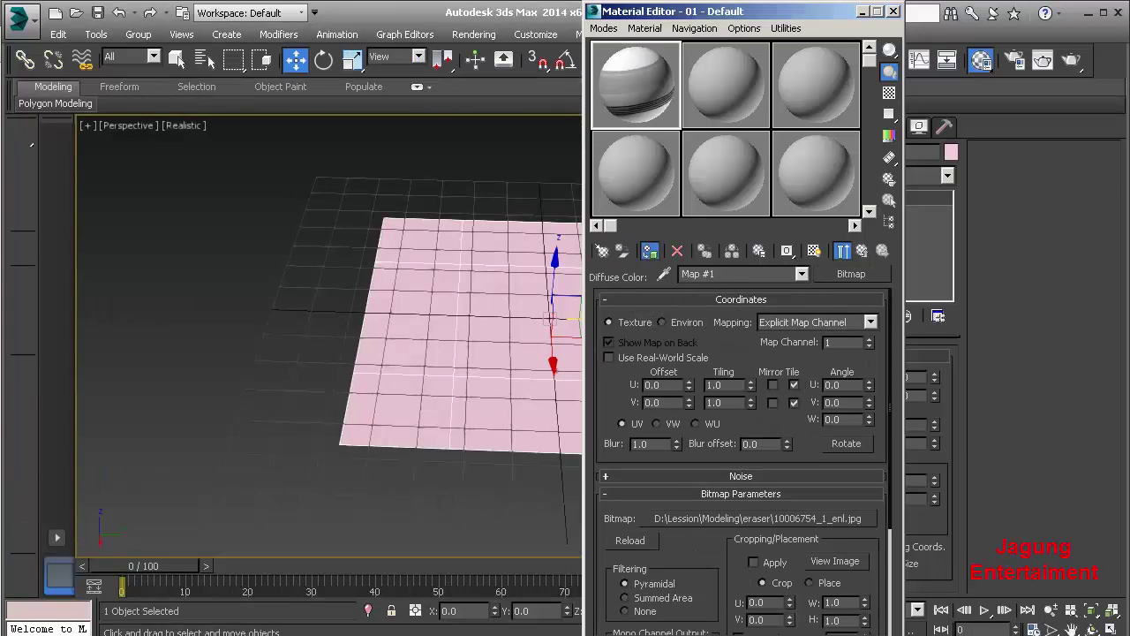
click(814, 251)
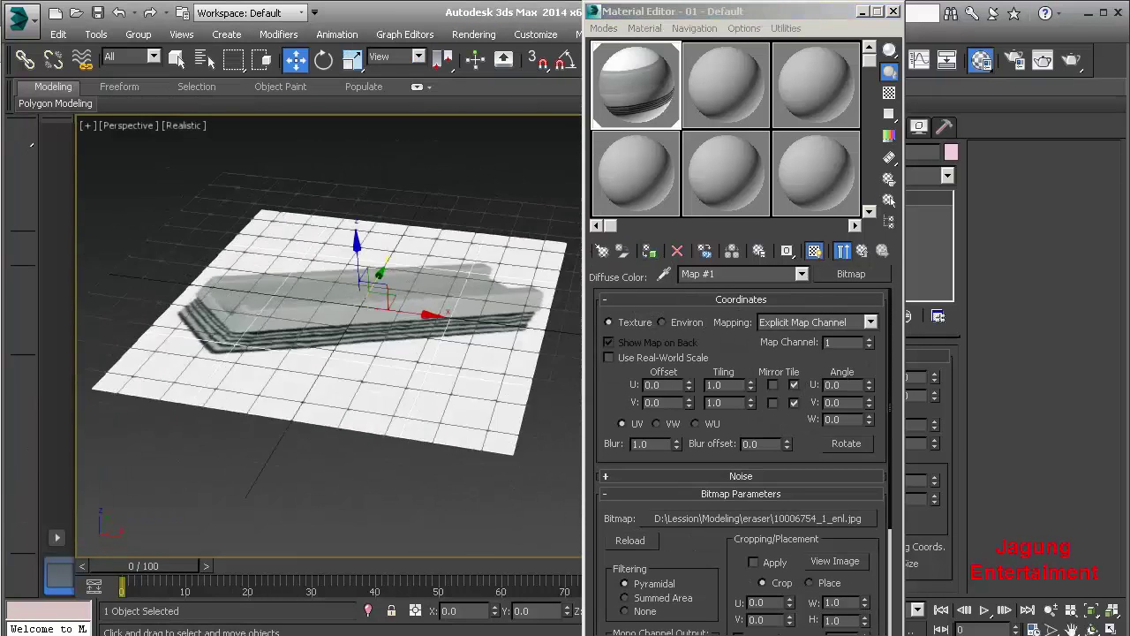
- Rotate the plane 90 degrees to stand upright and raise it above the grid
key(e)
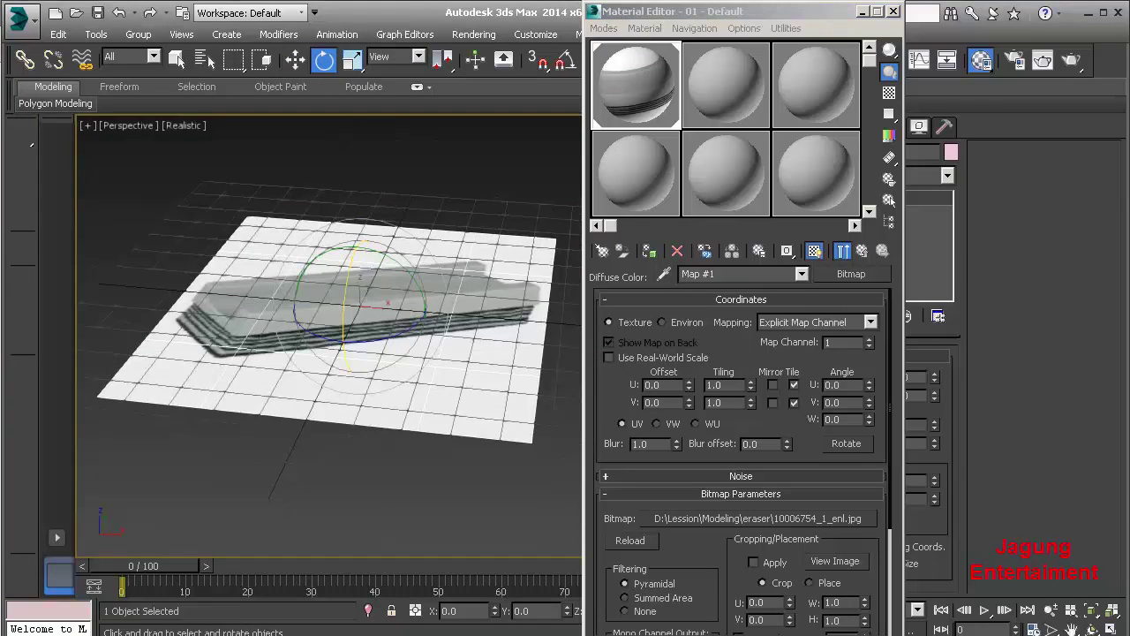
click(893, 12)
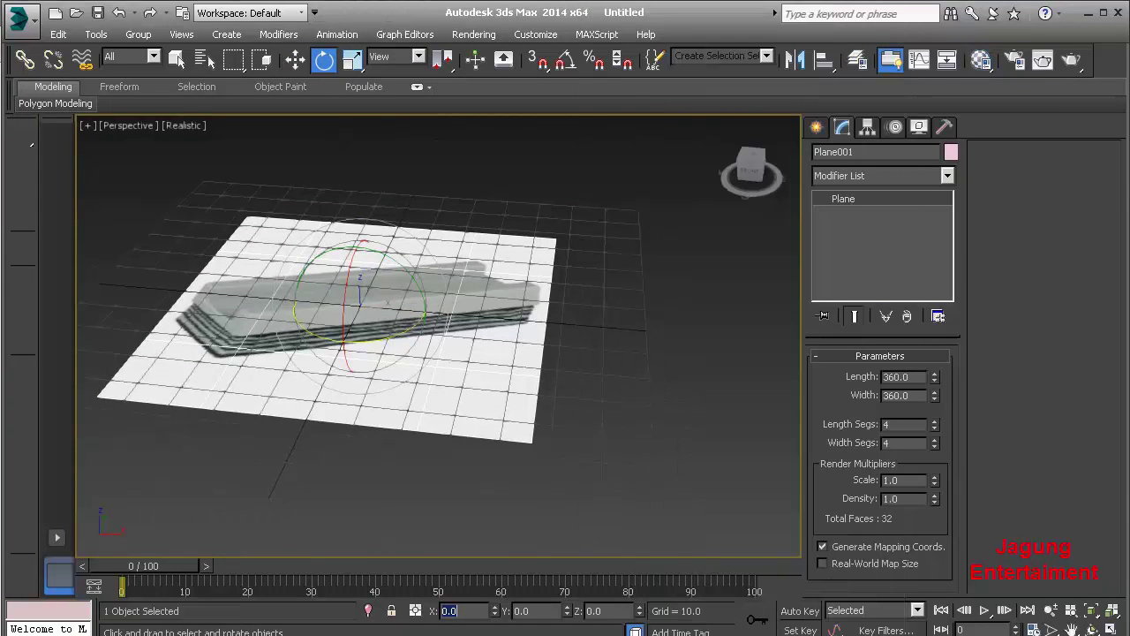
text(90)
key(Return)
alt+middle_drag(441, 353, 477, 336)
key(w)
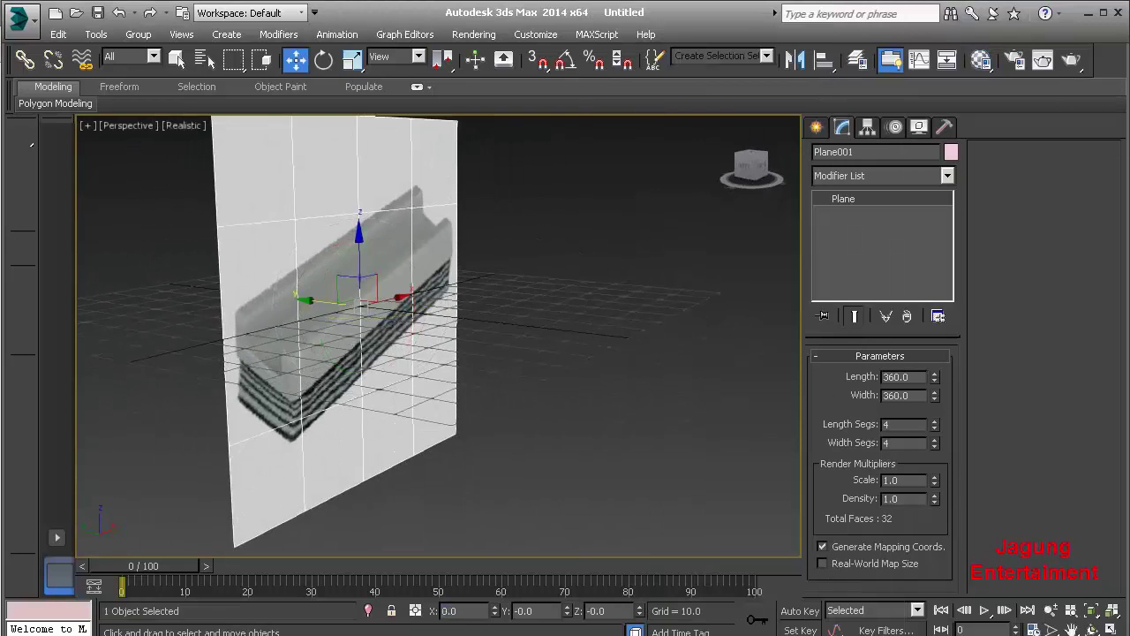
drag(358, 256, 359, 142)
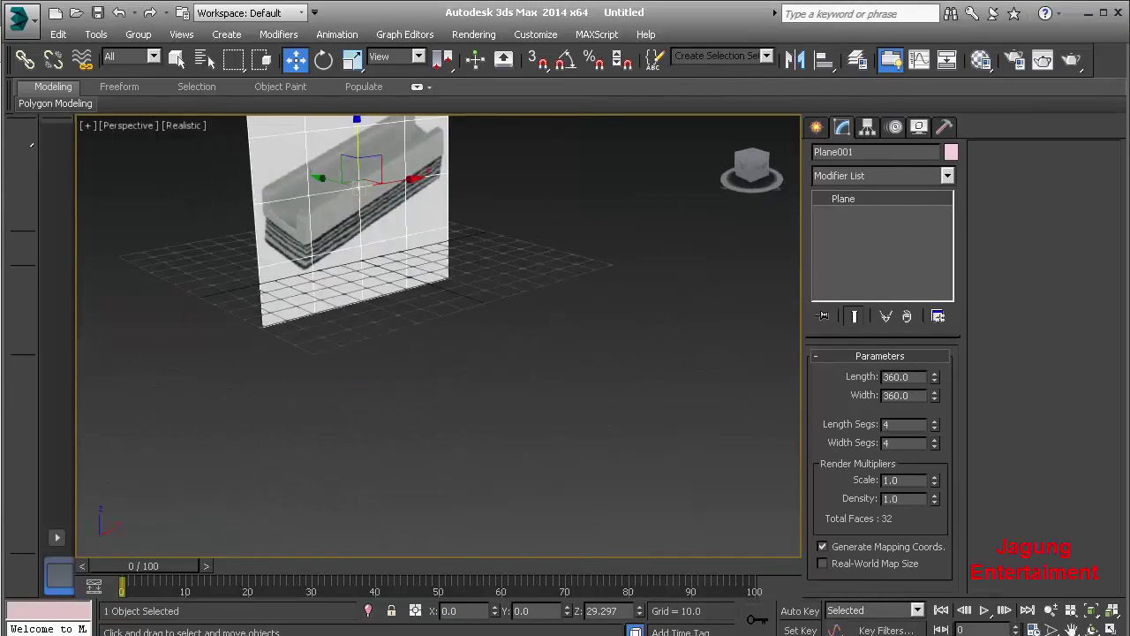
mouse_move(441, 354)
alt+middle_down()
mouse_move(441, 318)
mouse_move(389, 327)
mouse_move(442, 345)
mouse_move(442, 327)
alt+middle_up()
scroll(353, 371, up, 2)
scroll(353, 371, up, 2)
- Freeze the plane with Show Frozen in Gray turned off
right_click(345, 375)
click(416, 481)
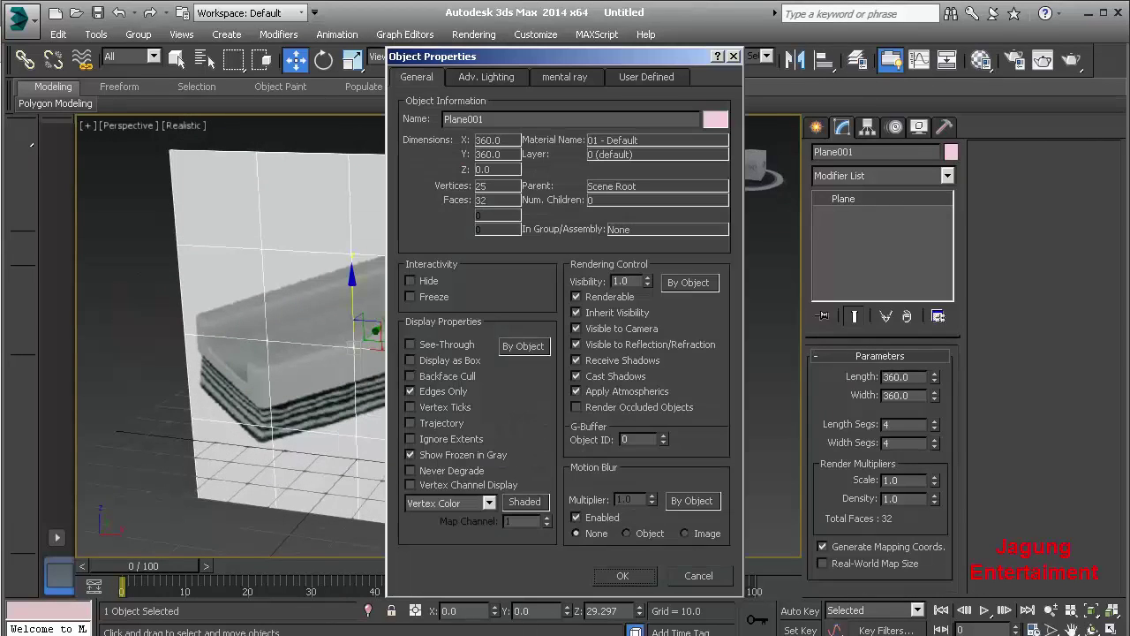
click(410, 455)
key(Return)
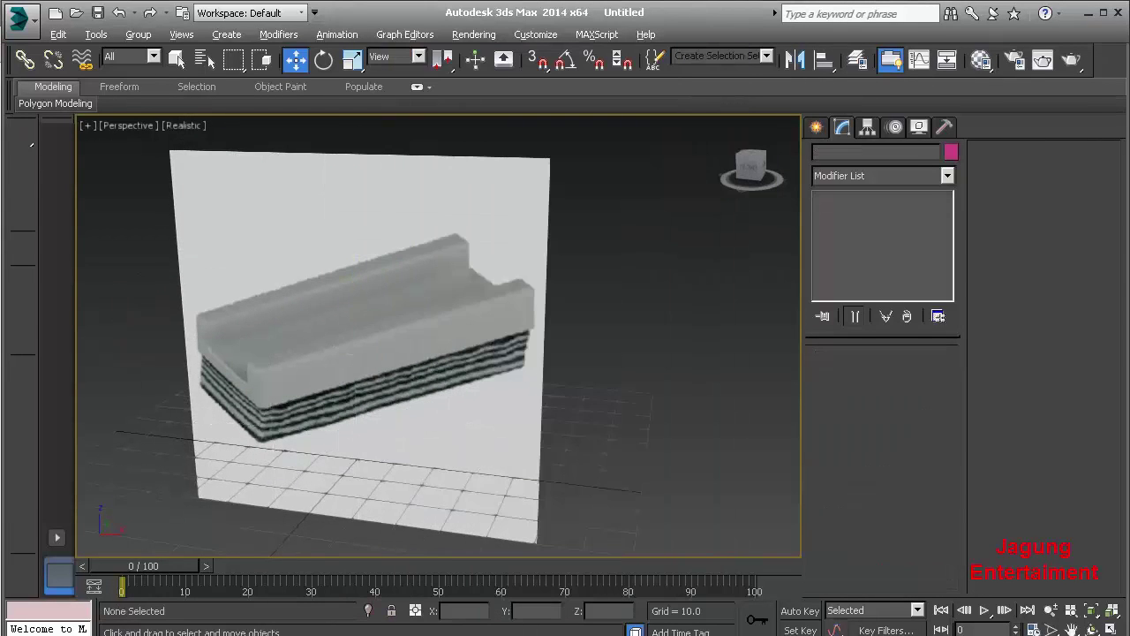
alt+middle_drag(441, 353, 460, 336)
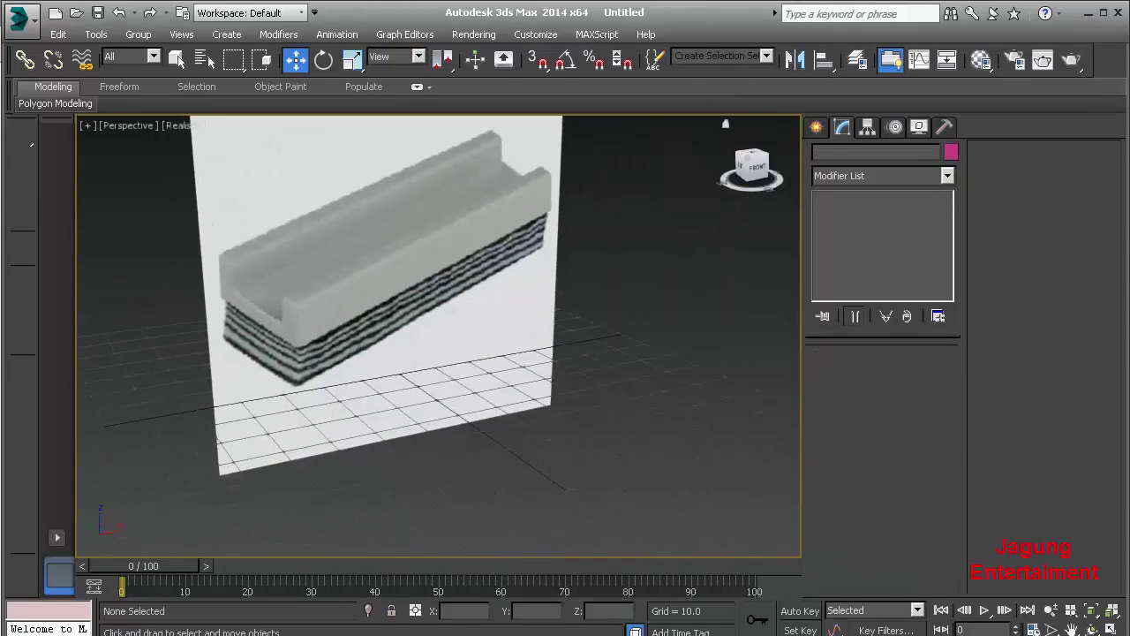
key(ctrl+shift+b)
- Draw a box about 36 by 91 by 11 in front of the reference plane
scroll(441, 336, down, 3)
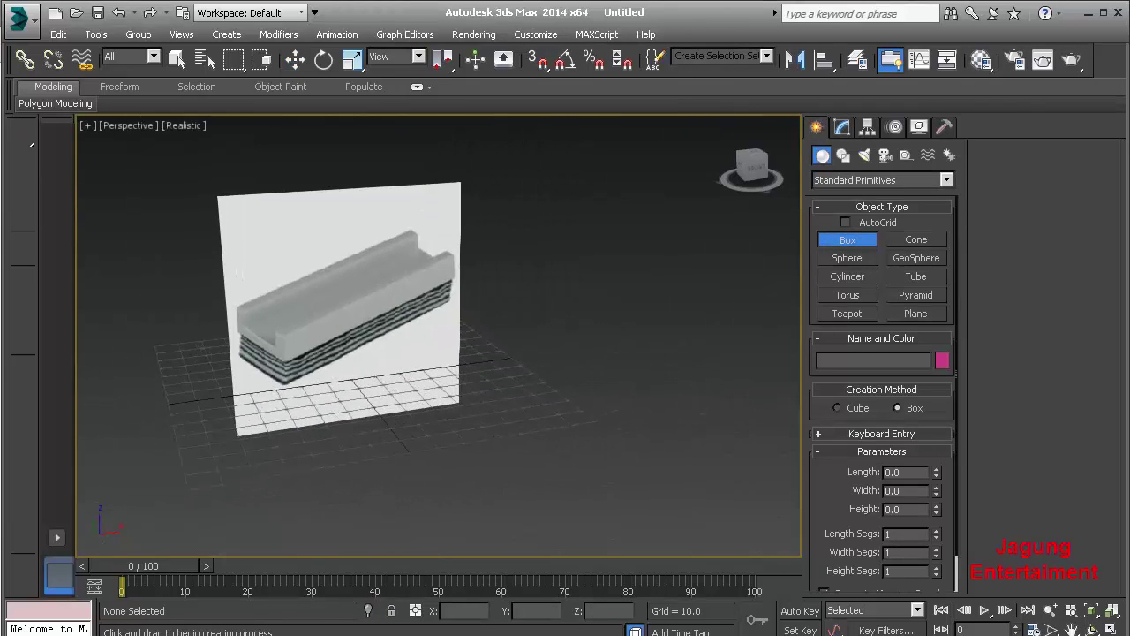
alt+middle_drag(441, 336, 389, 345)
mouse_move(265, 426)
mouse_down()
mouse_move(241, 446)
mouse_move(499, 433)
mouse_up()
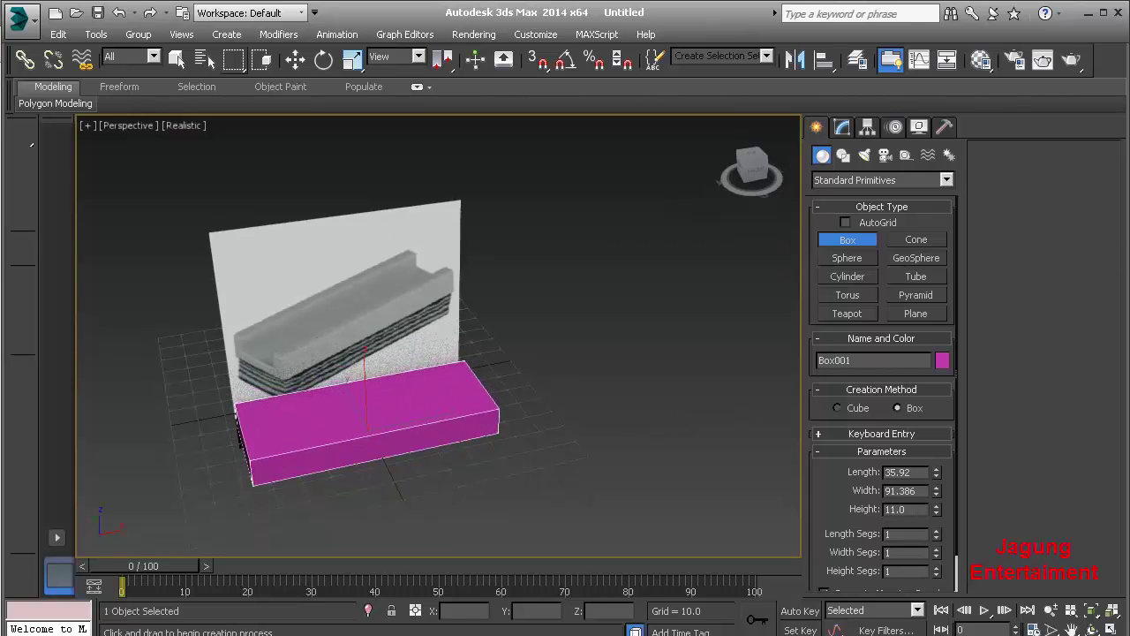
key(w)
- Switch the viewport display from Realistic to Shaded
click(183, 125)
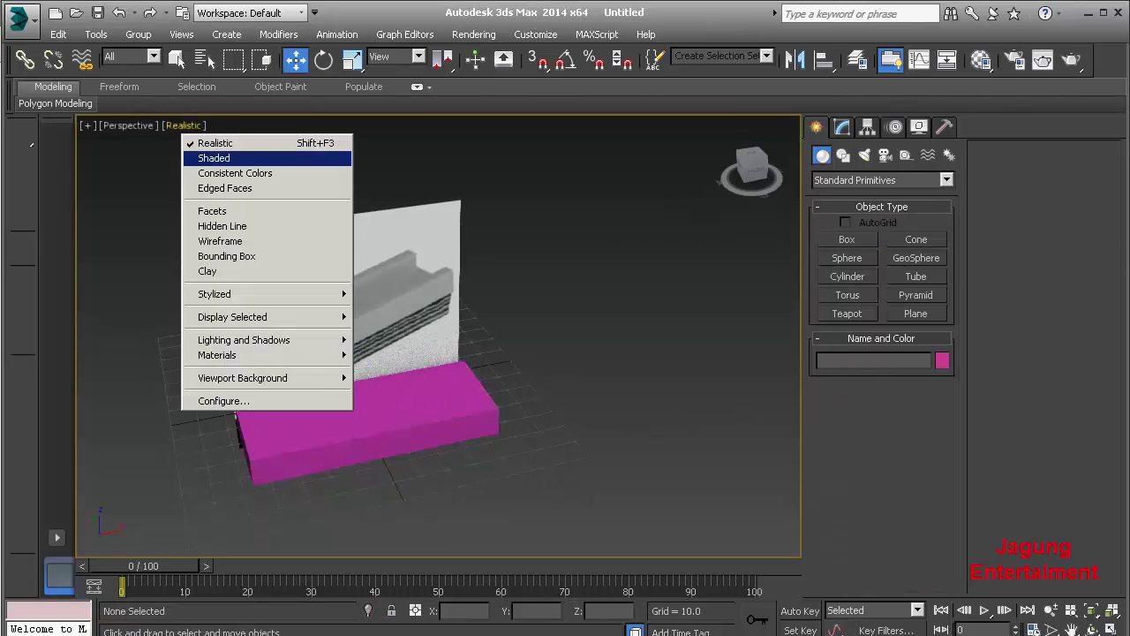
click(212, 156)
mouse_move(495, 353)
alt+middle_down()
mouse_move(441, 353)
mouse_move(494, 336)
alt+middle_up()
scroll(439, 336, up, 5)
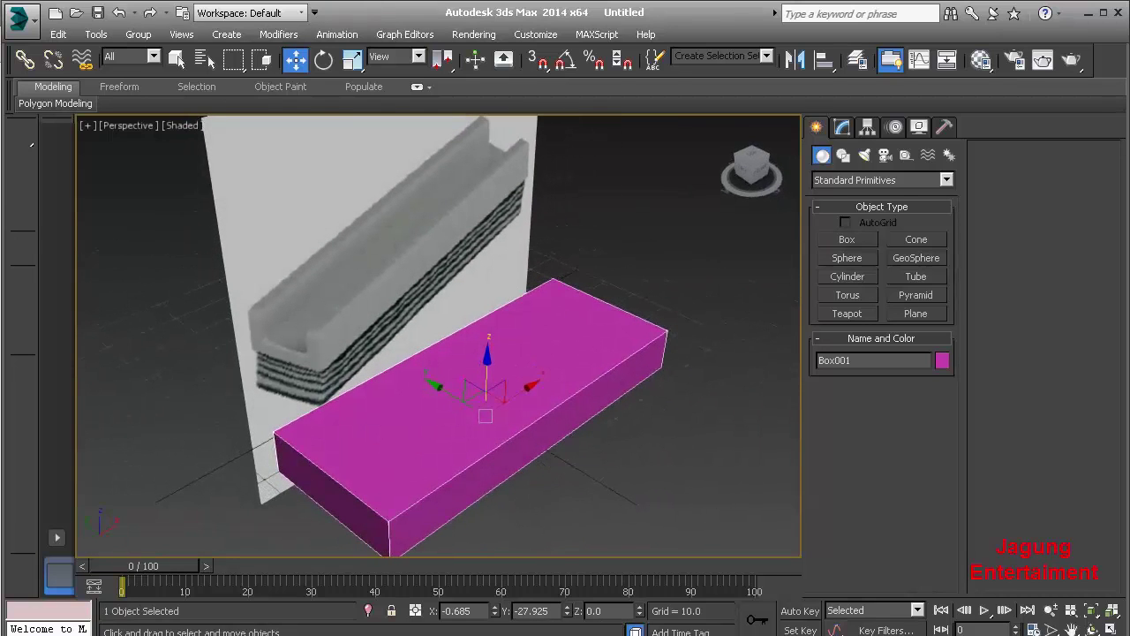
click(842, 127)
- Add an Edit Poly modifier to the box and select its top face
click(883, 175)
scroll(875, 441, down, 2)
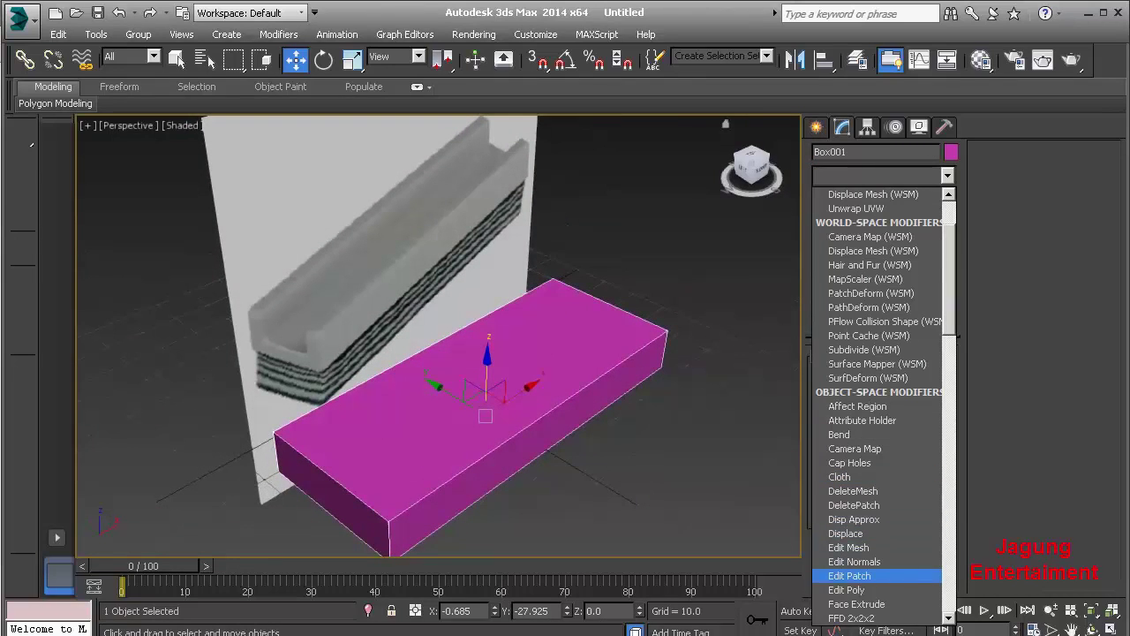
click(846, 589)
click(1019, 170)
click(329, 455)
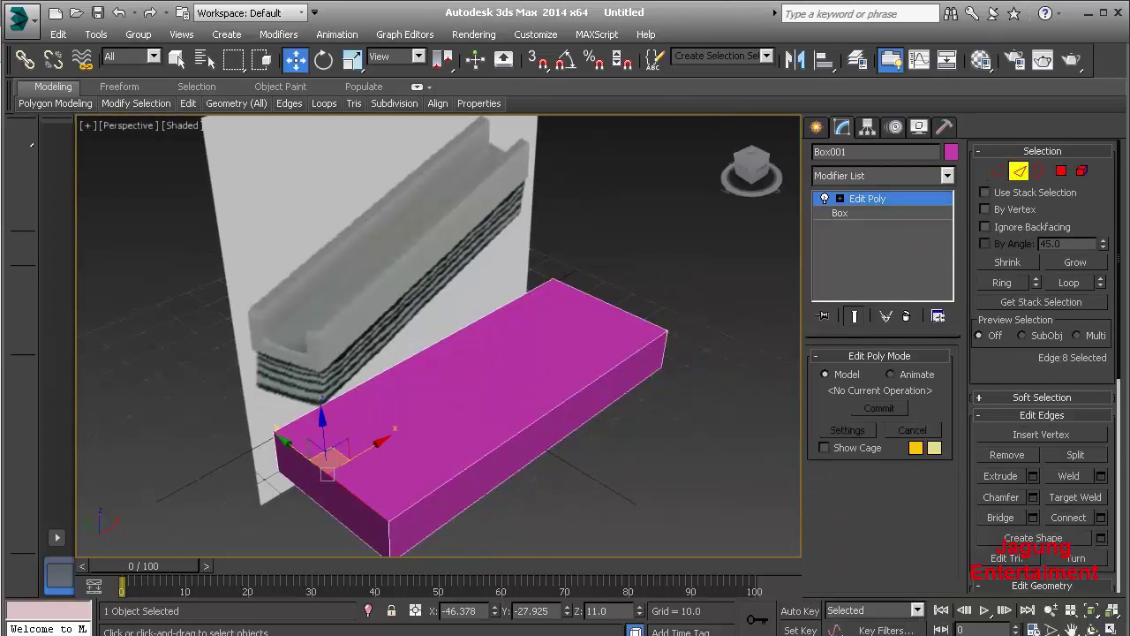
alt+middle_drag(329, 455, 292, 477)
click(1062, 170)
click(446, 371)
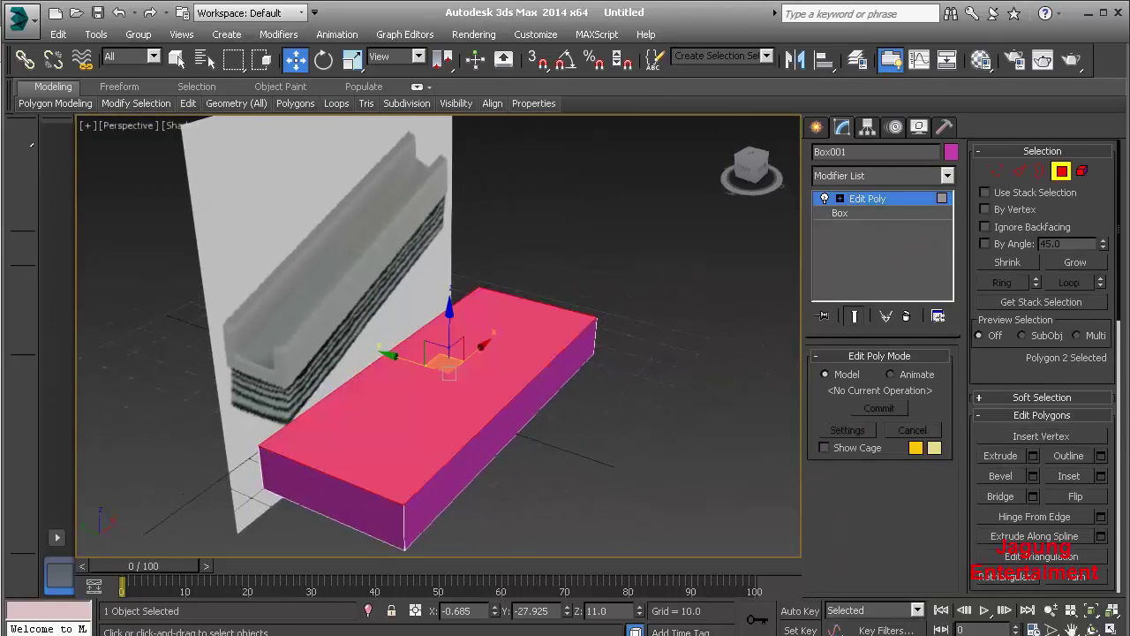
- Set the box's height to 10, length to 35 and width to 100
click(840, 213)
click(896, 414)
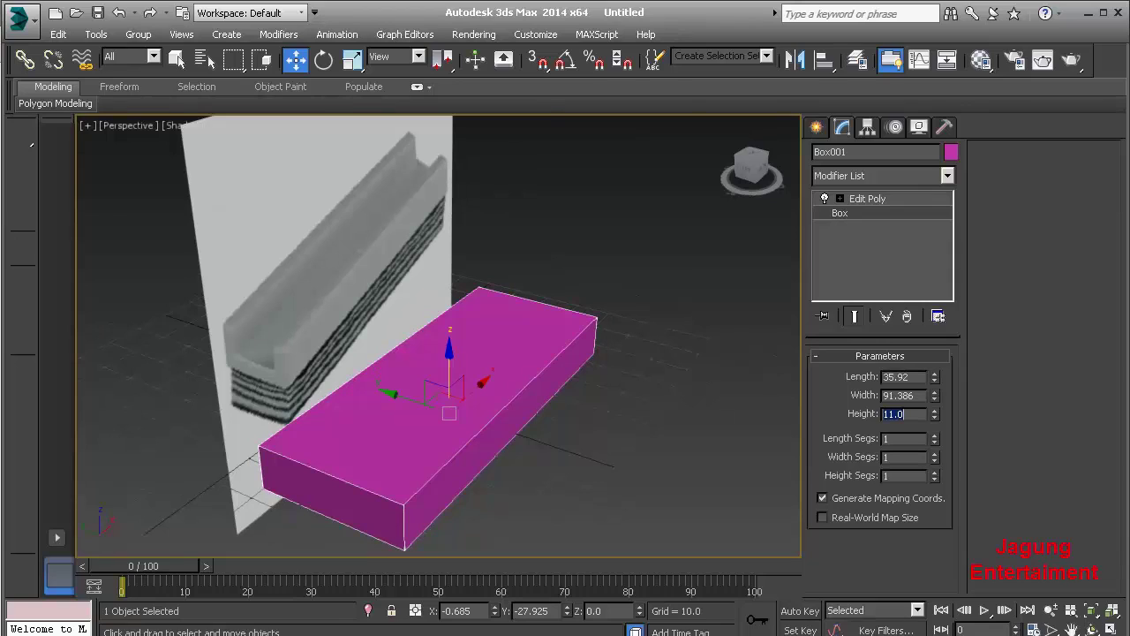
text(10.0)
key(Return)
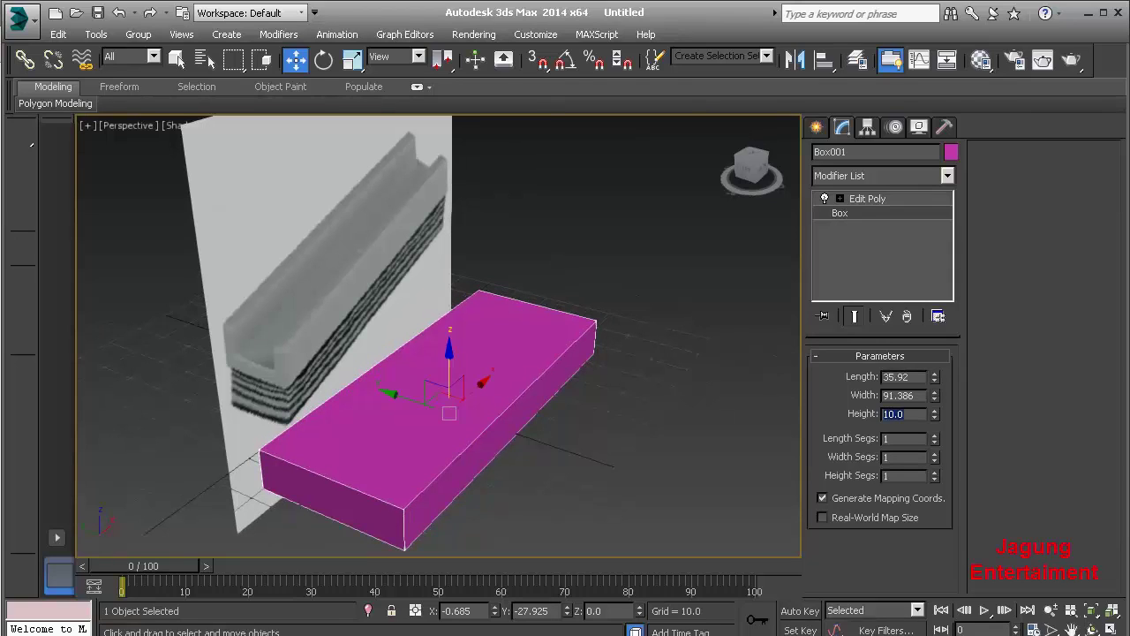
key(shift+Tab)
text(90)
key(Return)
key(shift+Tab)
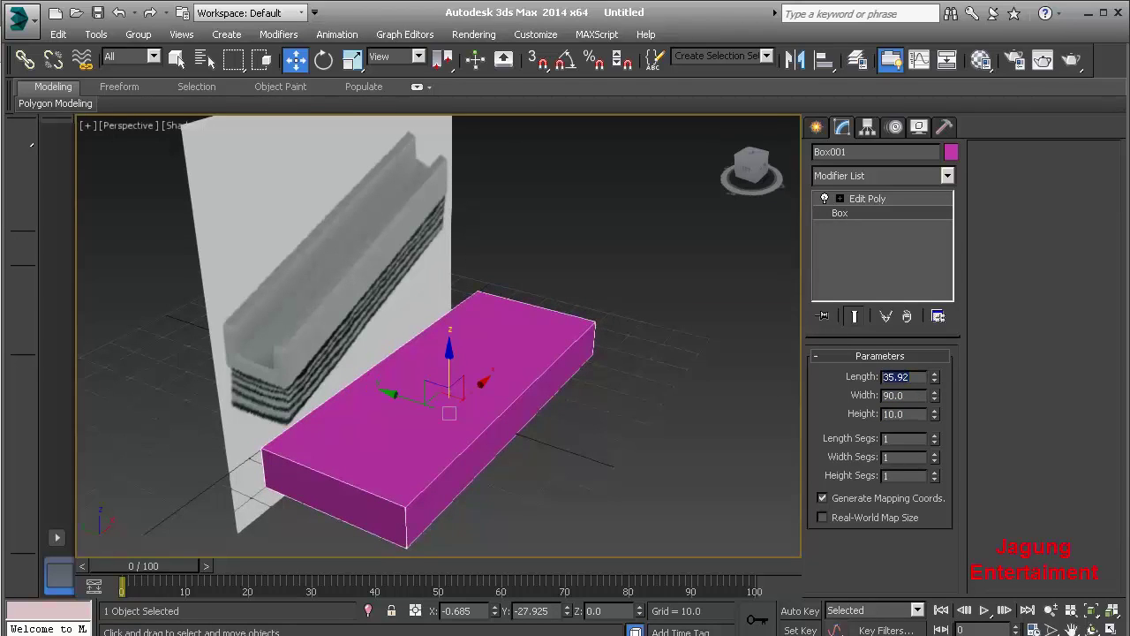
text(35)
key(Return)
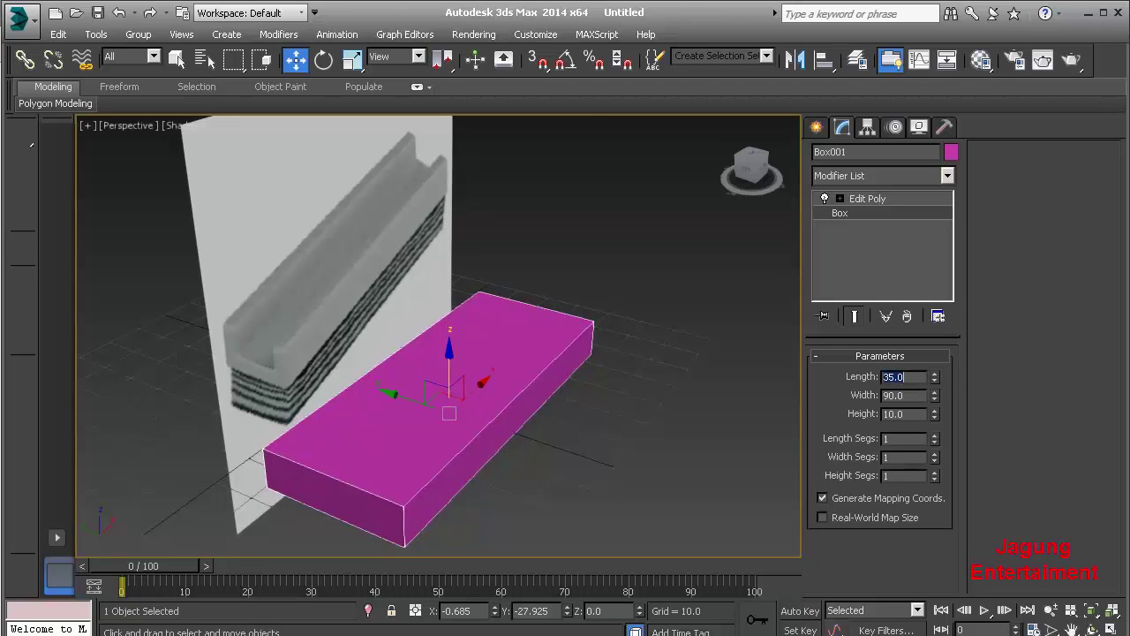
key(Tab)
text(100)
key(Return)
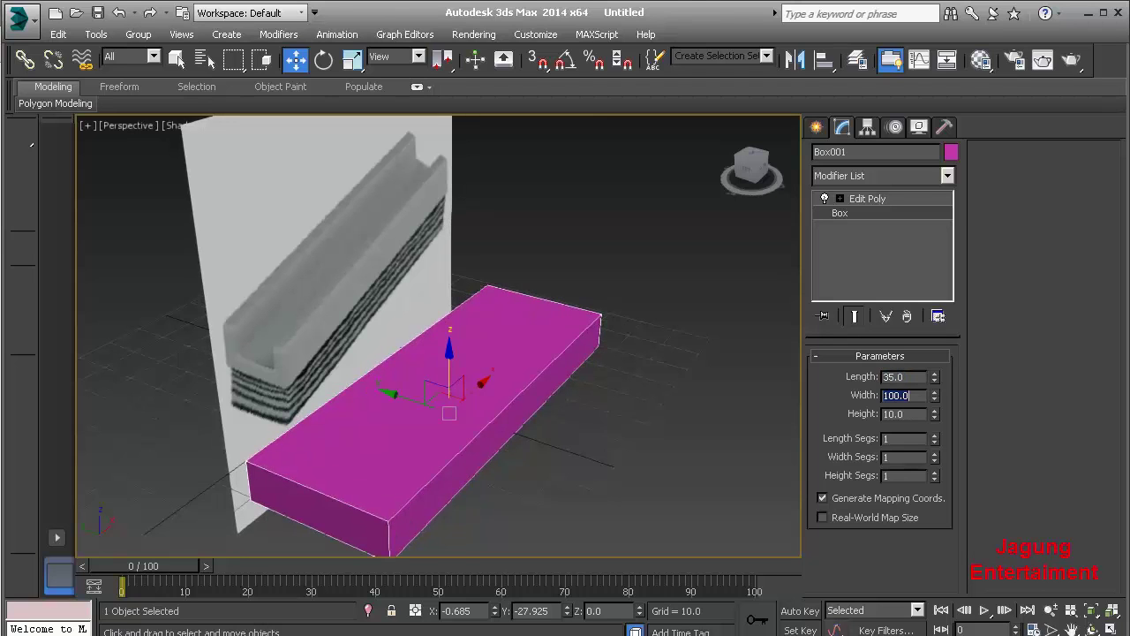
click(867, 198)
alt+middle_drag(530, 398, 548, 389)
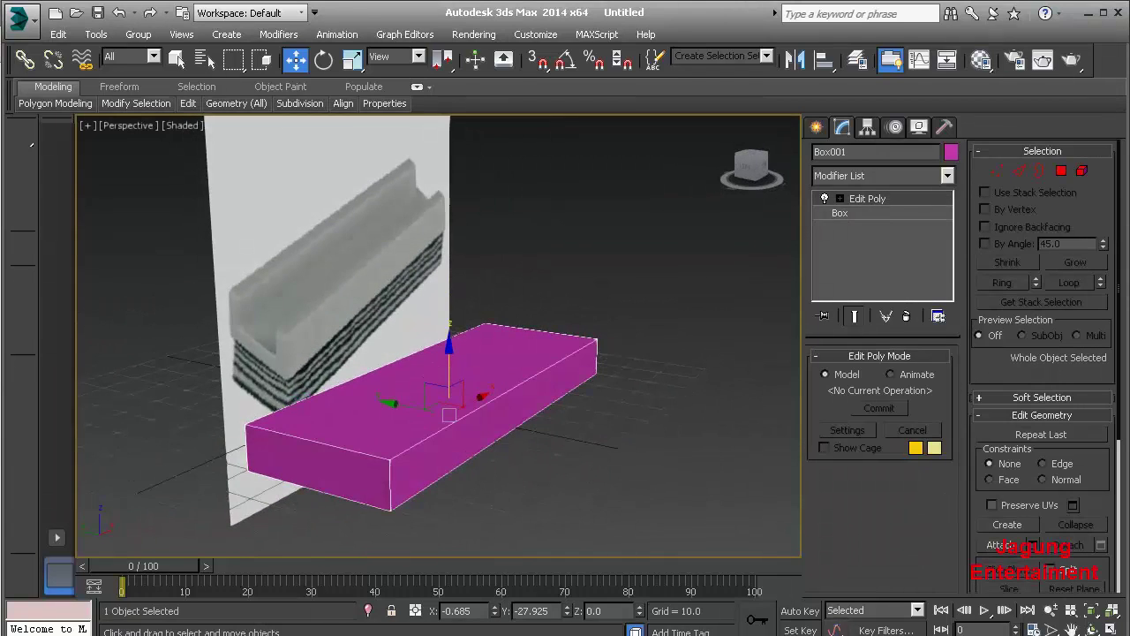
- Connect the box's edge ring with 2 segments and a pinch of 38
key(2)
click(318, 440)
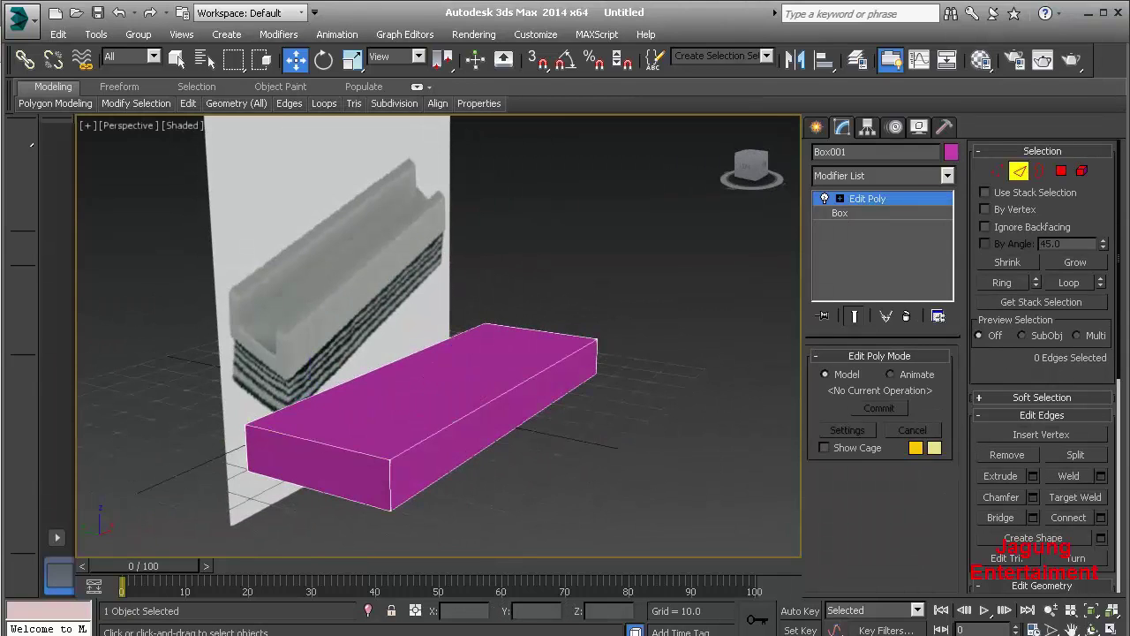
click(541, 327)
click(1002, 282)
right_click(445, 369)
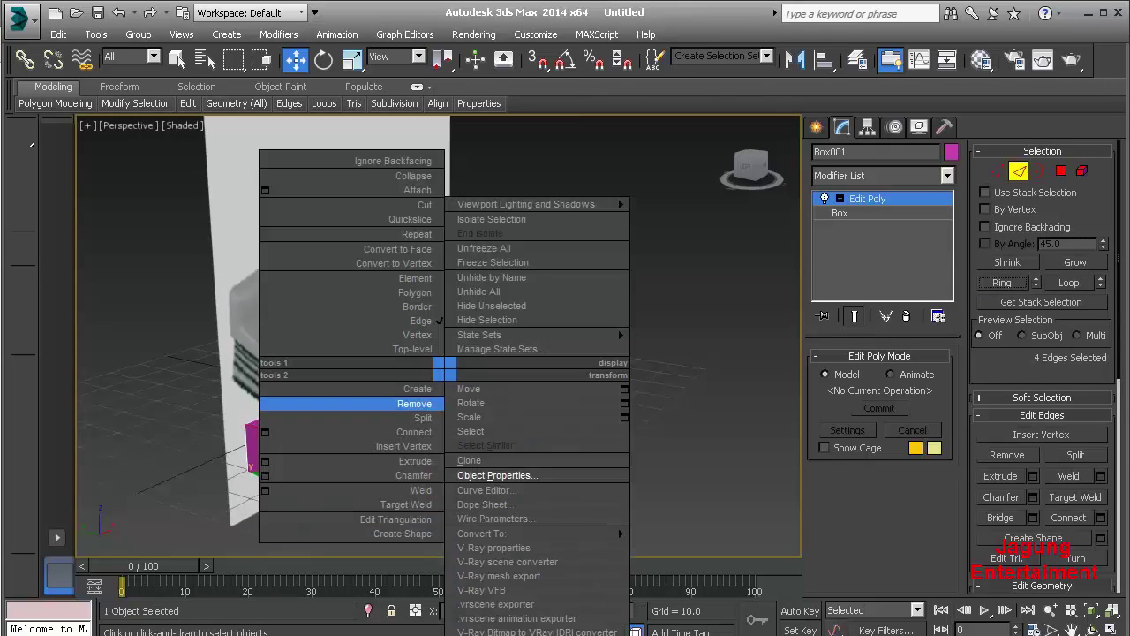
click(300, 436)
click(314, 439)
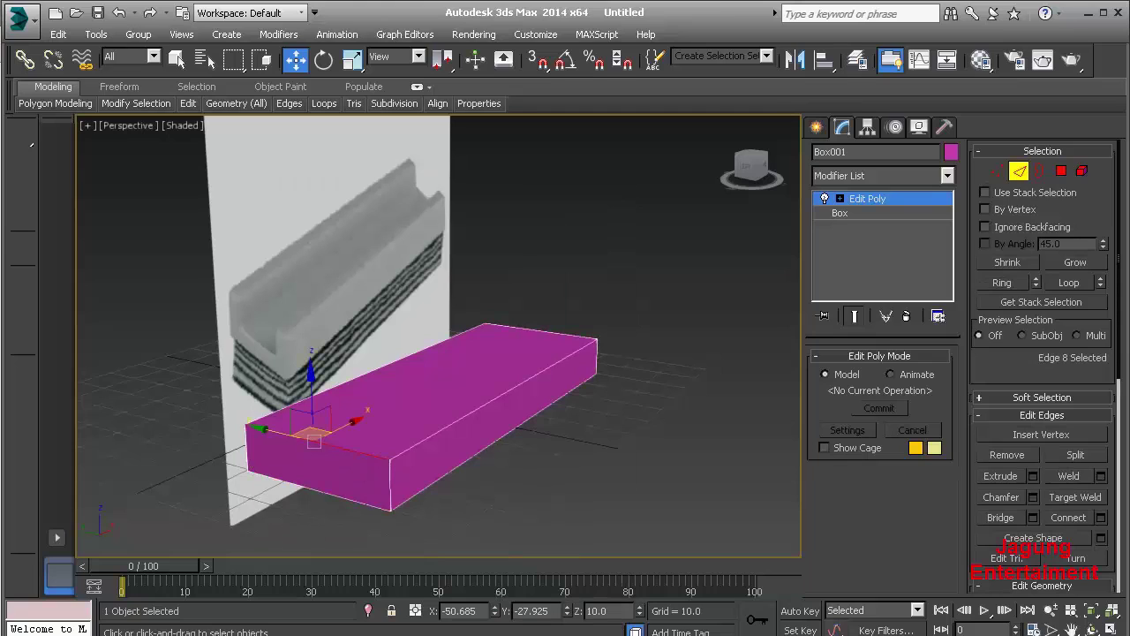
click(1001, 282)
right_click(367, 369)
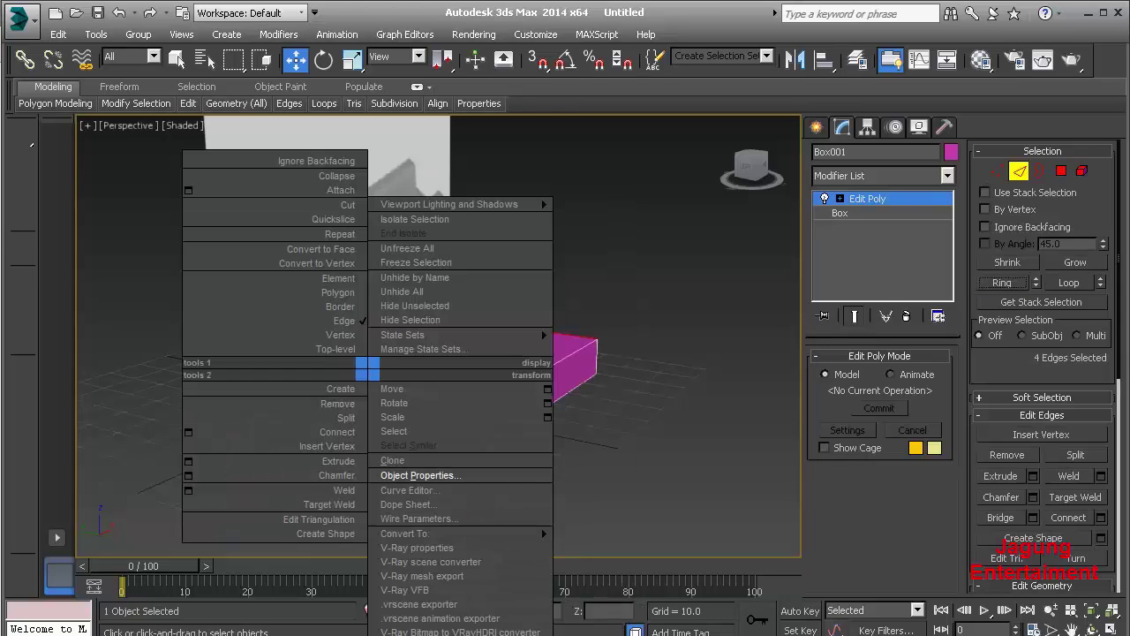
click(188, 432)
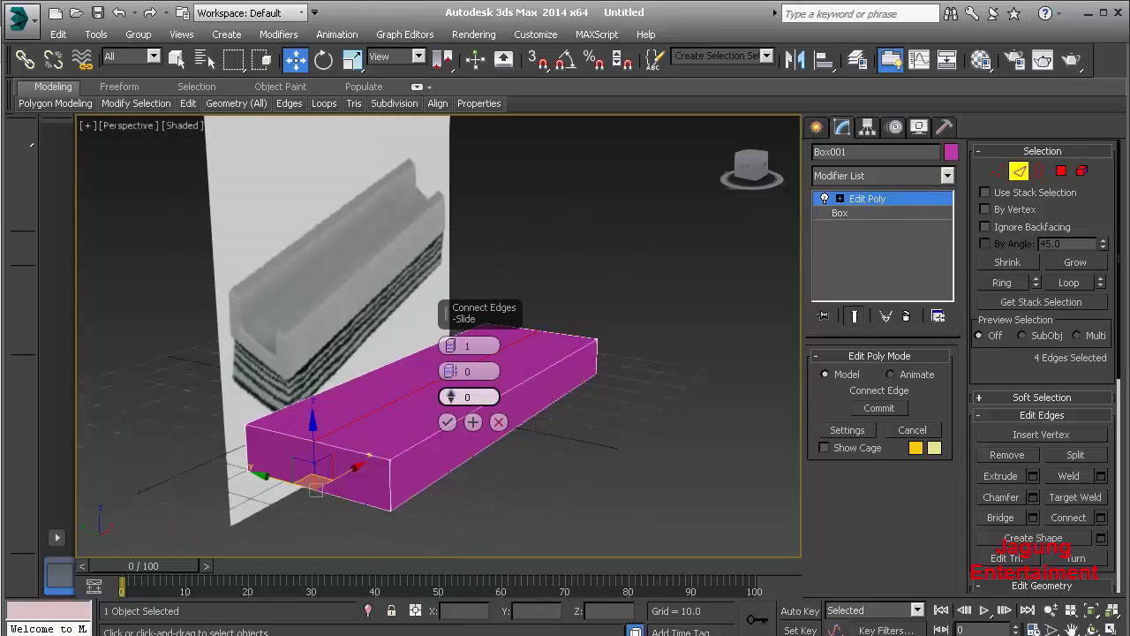
drag(451, 345, 451, 375)
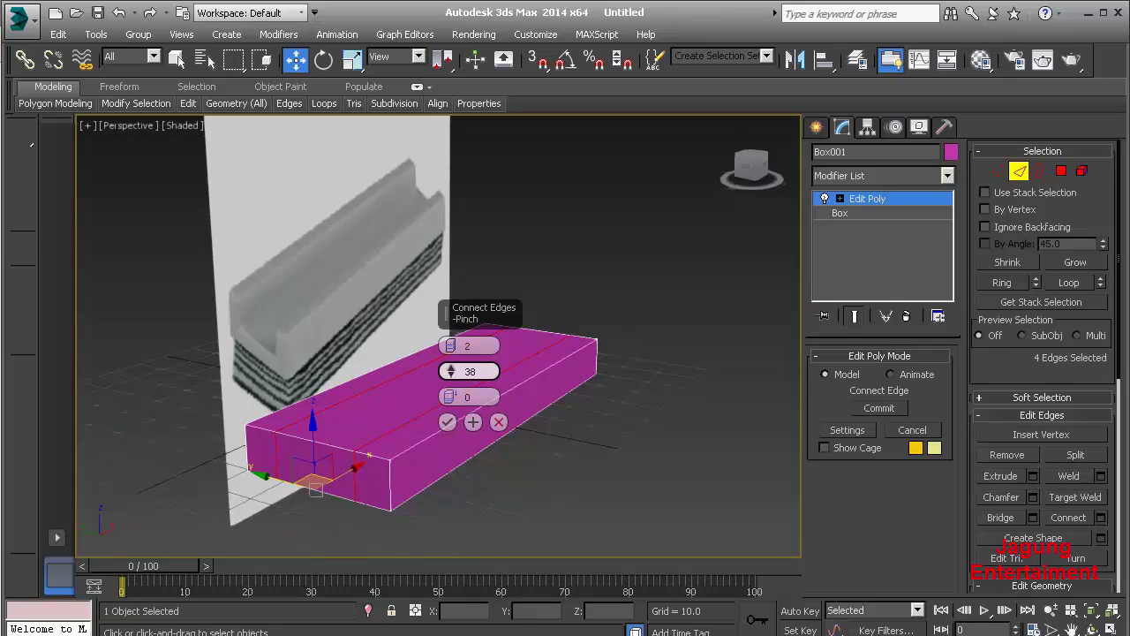
click(472, 371)
key(Return)
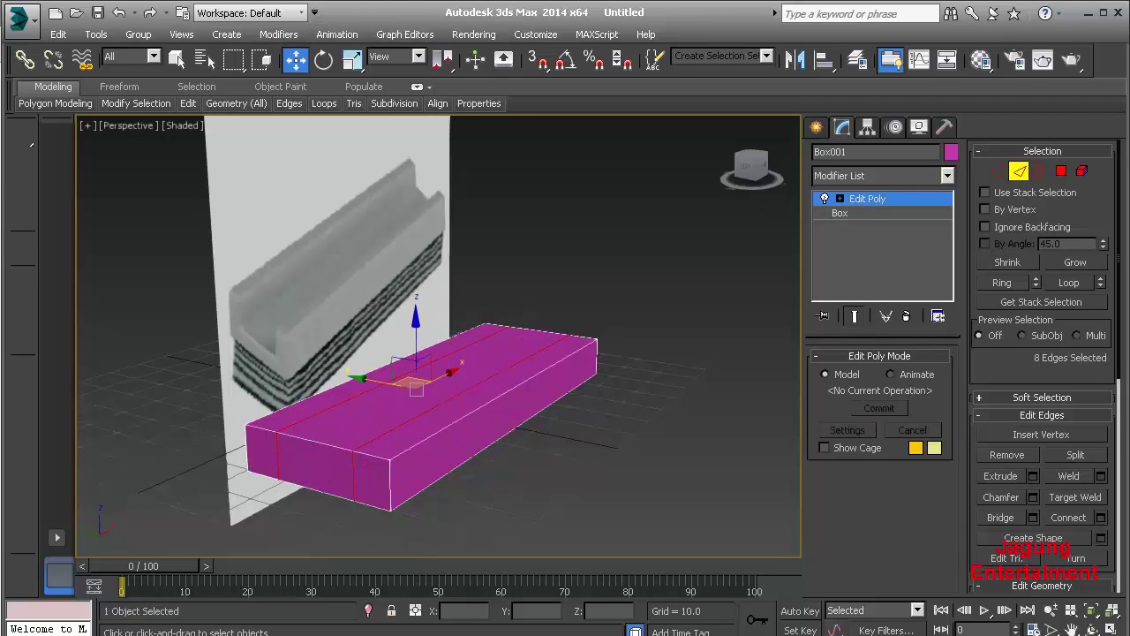
- Lower the box's base height to 6
click(840, 213)
double_click(894, 413)
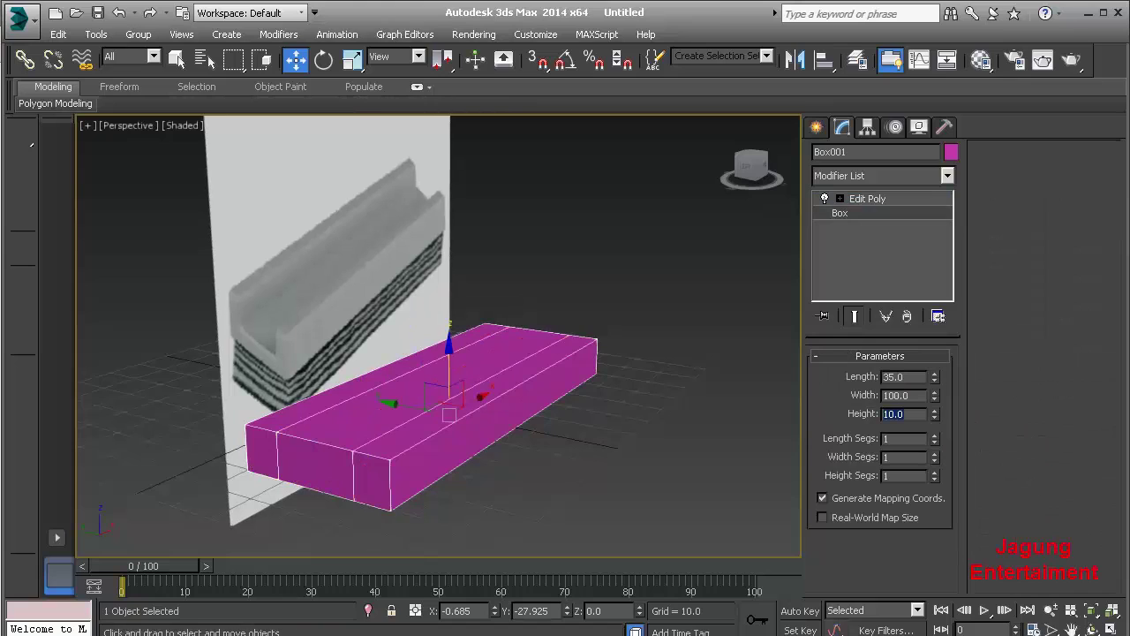
text(7.0)
key(Return)
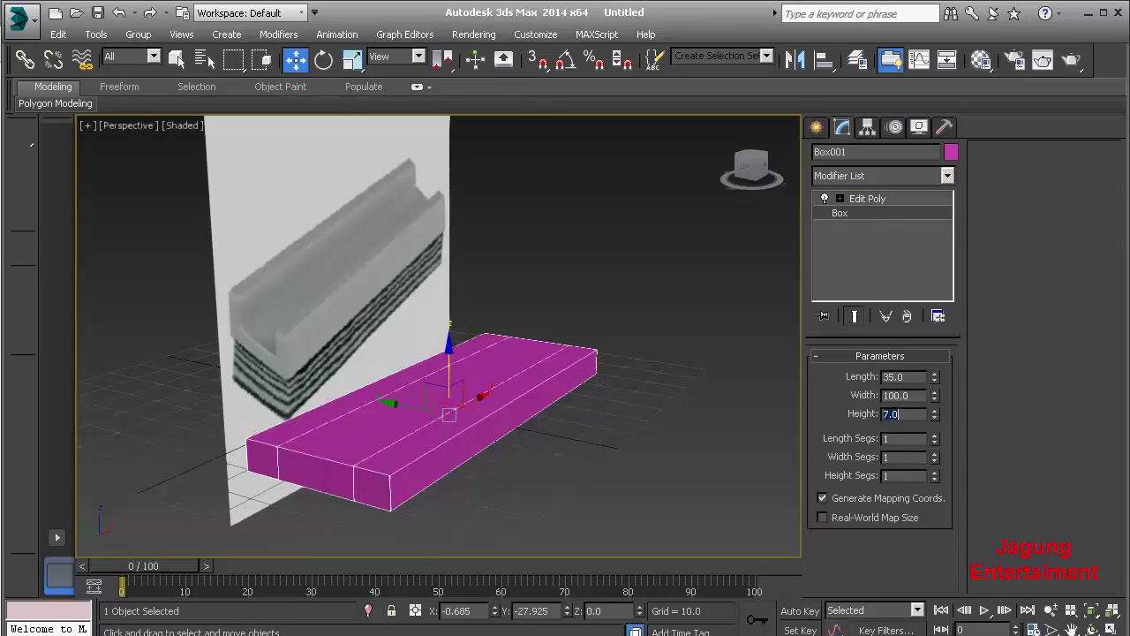
text(6.0)
key(Return)
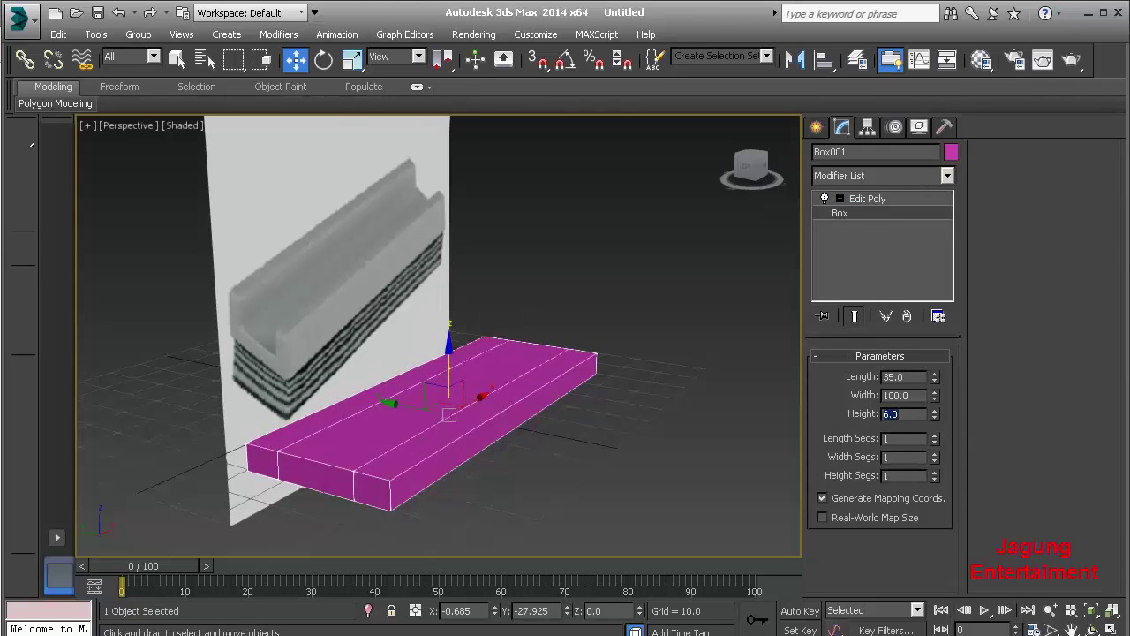
- Extrude the two outer top polygon strips upward by 10 to form rails
click(867, 198)
click(1061, 170)
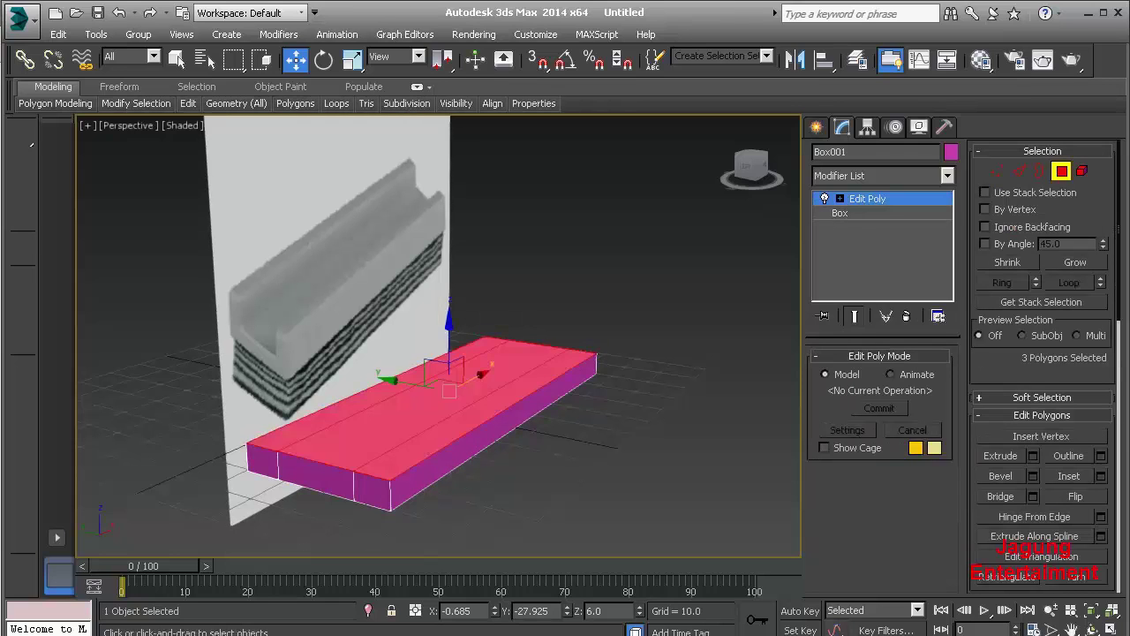
click(477, 415)
click(380, 393)
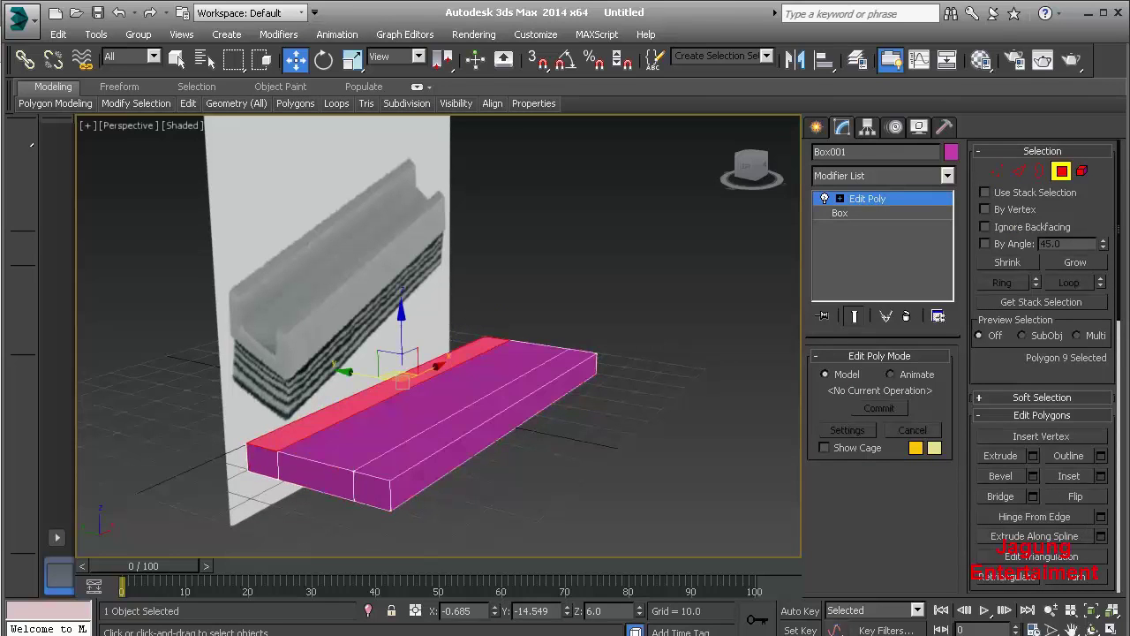
ctrl+click(494, 406)
right_click(449, 365)
click(446, 418)
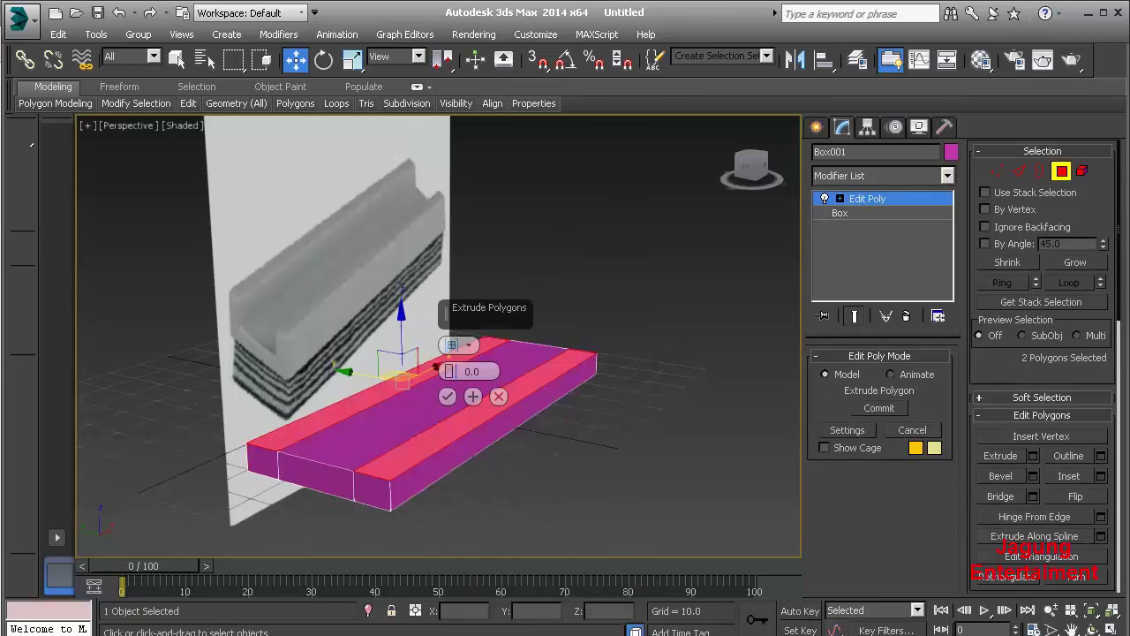
text(25)
key(Return)
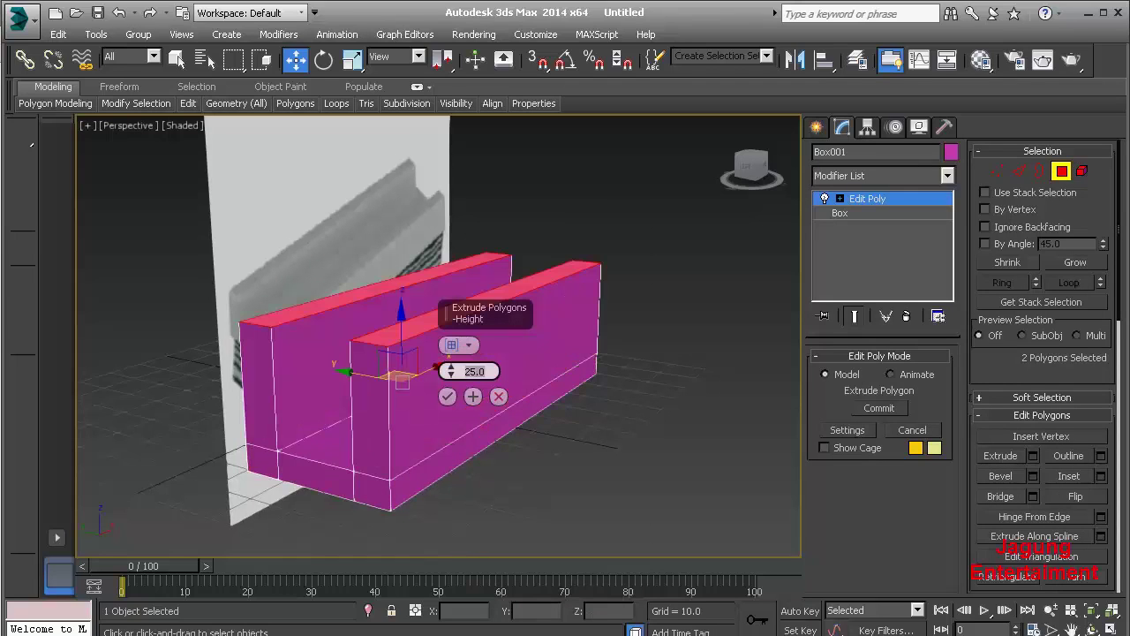
text(10)
key(Return)
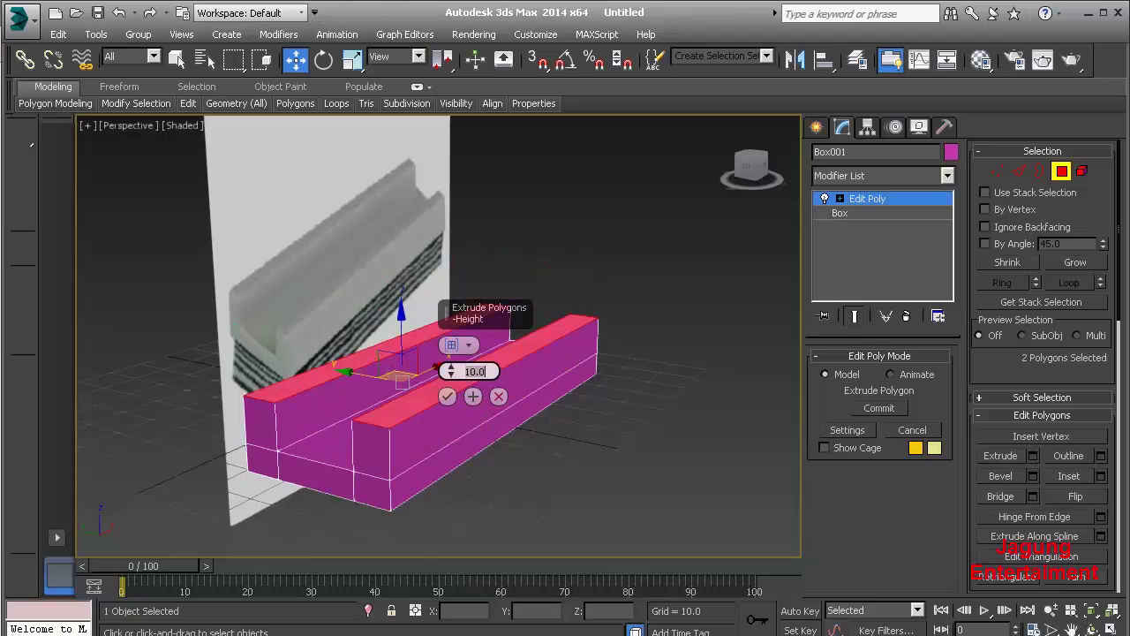
click(447, 396)
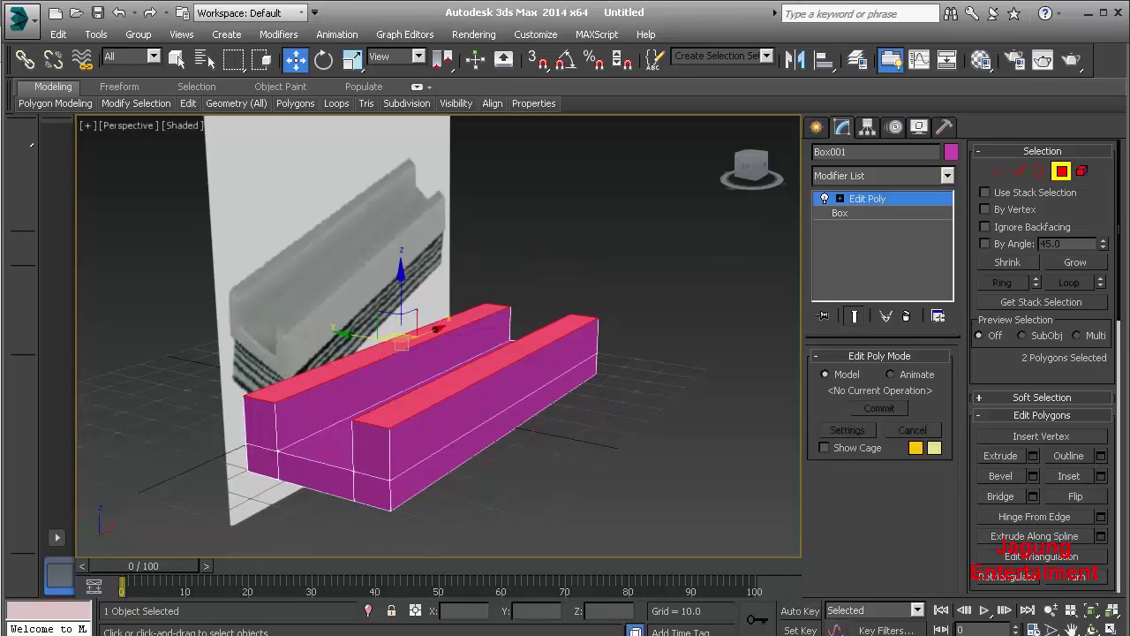
alt+middle_drag(442, 353, 494, 353)
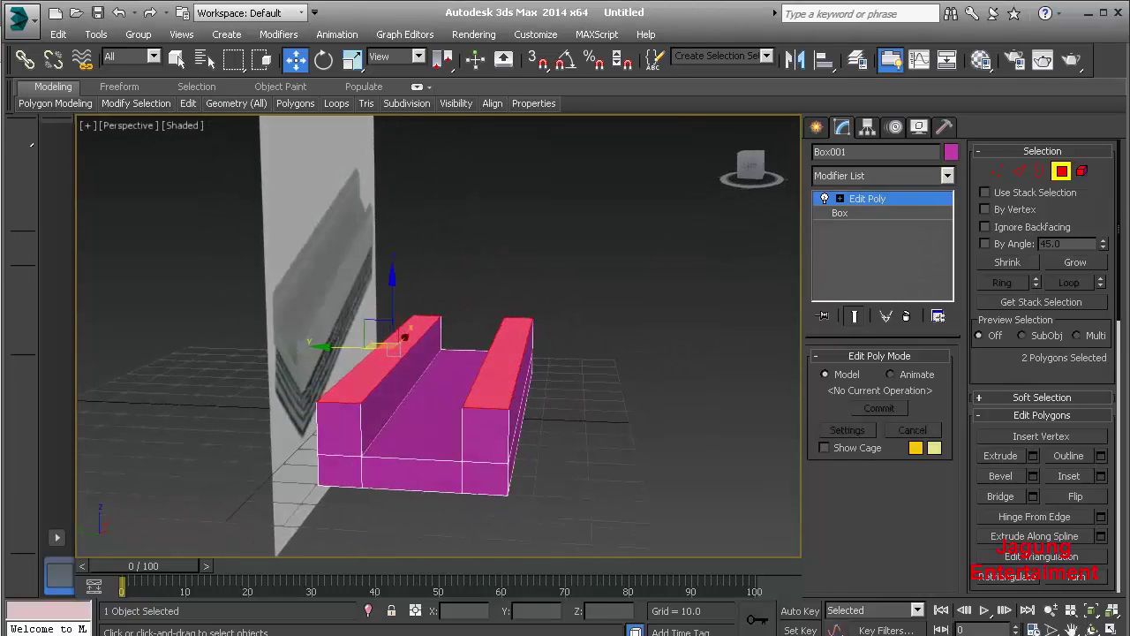
alt+middle_drag(404, 337, 414, 334)
- Select the box's middle horizontal edge loop using Loop plus added edges, then exit Edge mode
key(2)
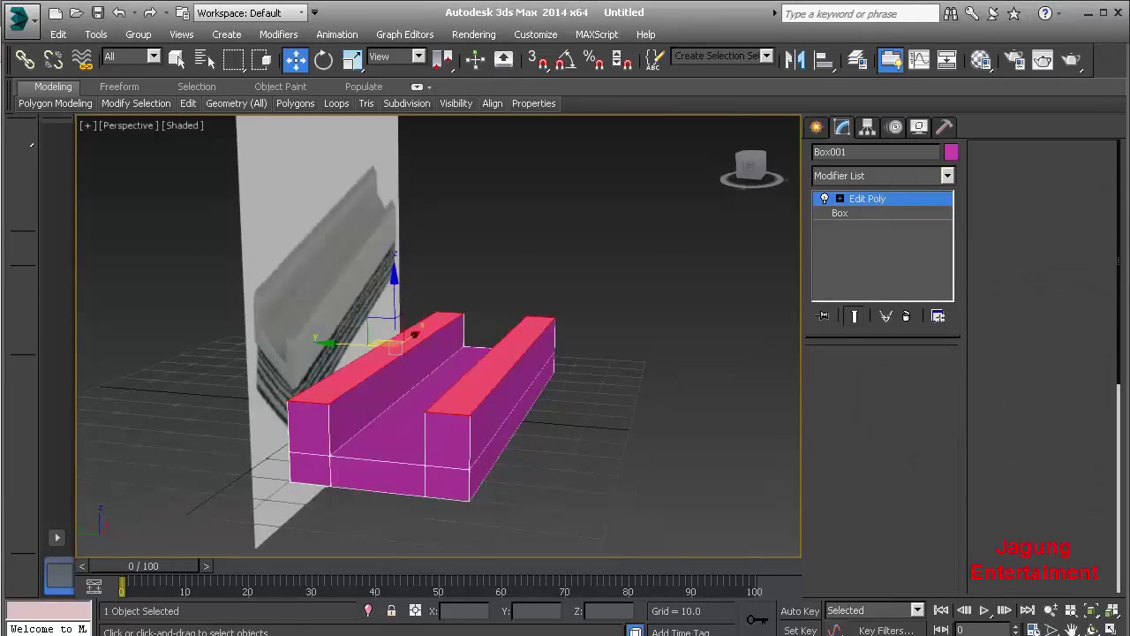
click(380, 454)
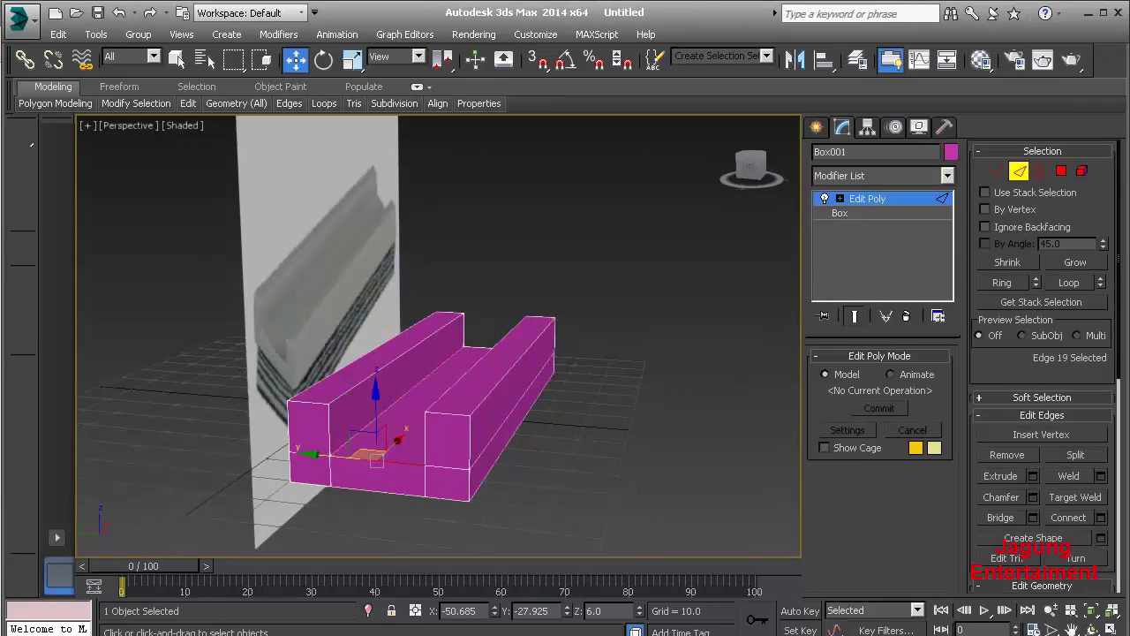
ctrl+click(521, 389)
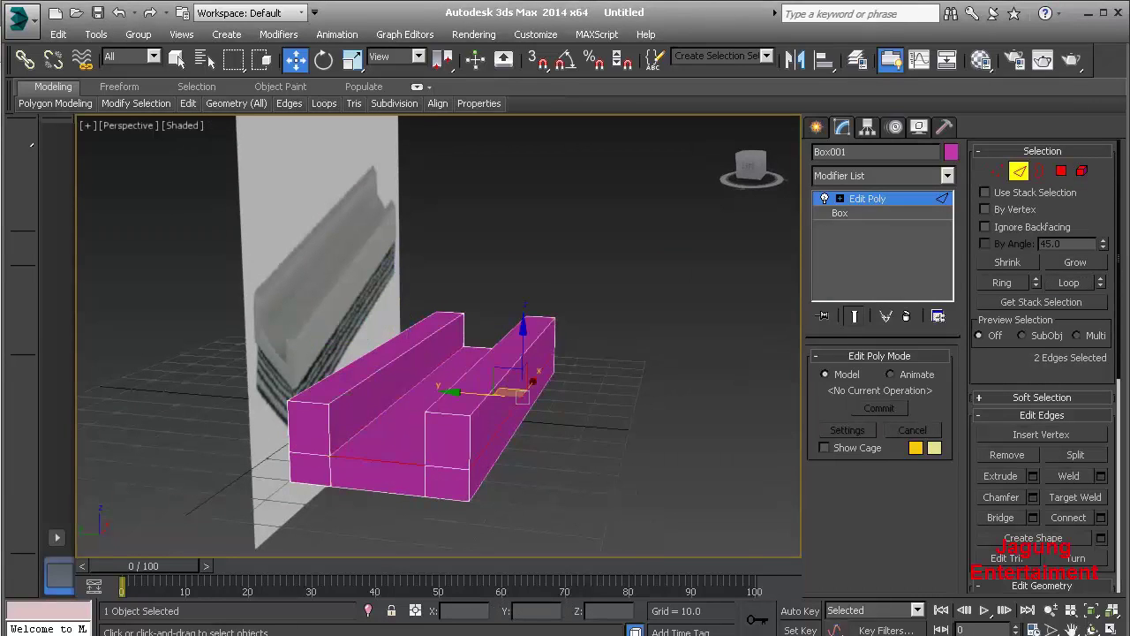
click(1069, 283)
ctrl+click(309, 453)
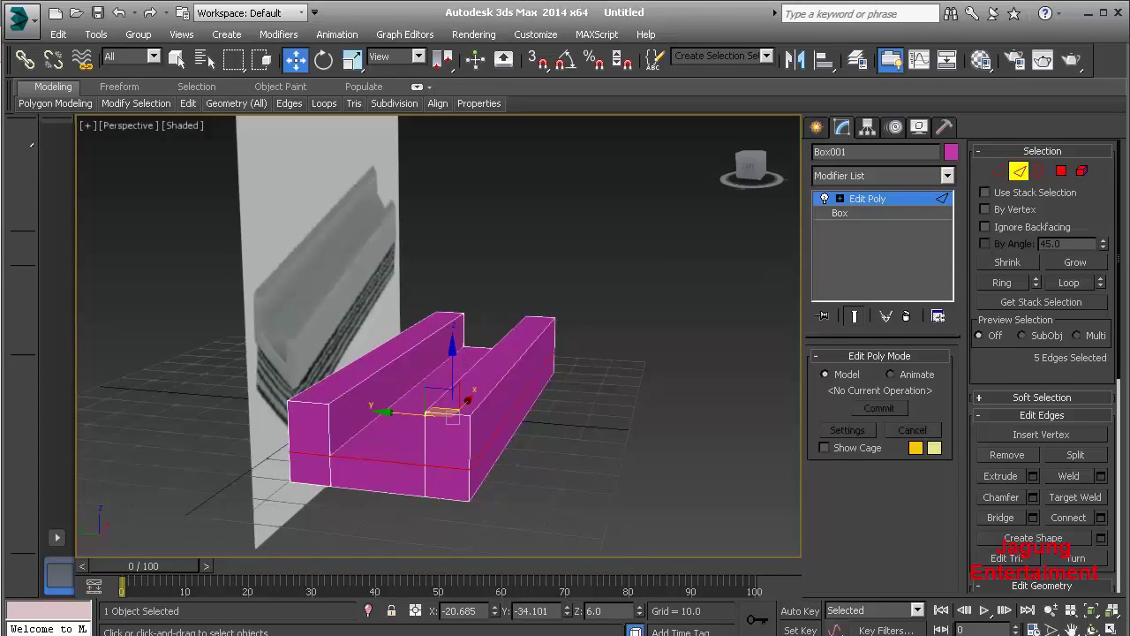
mouse_move(442, 353)
alt+middle_down()
mouse_move(407, 344)
mouse_move(398, 389)
mouse_move(415, 353)
mouse_move(442, 371)
alt+middle_up()
ctrl+click(494, 353)
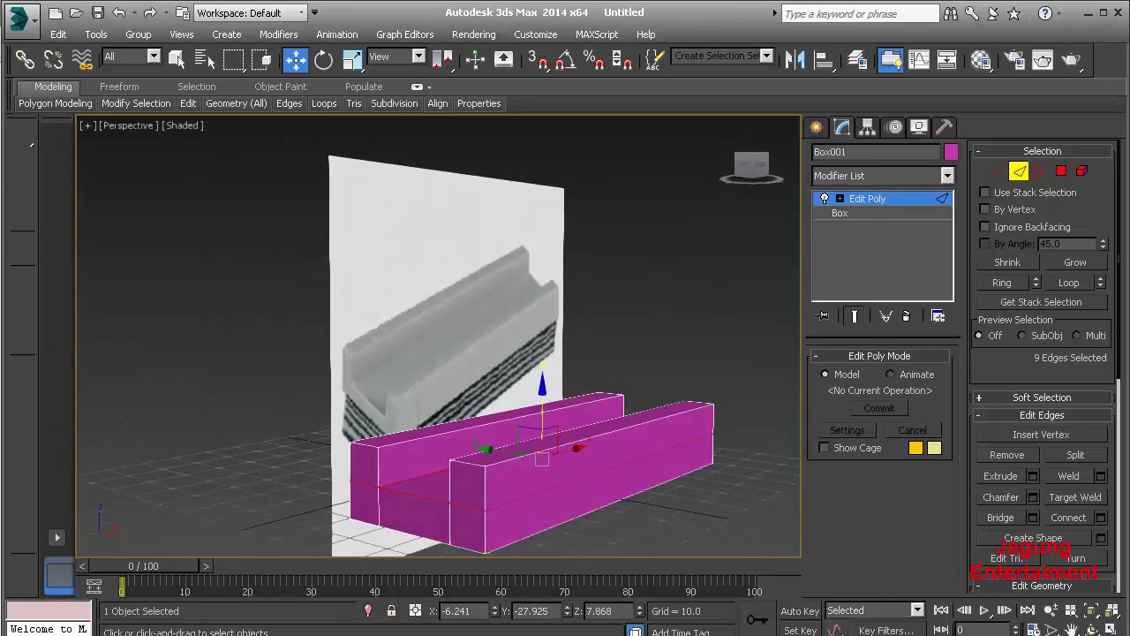
key(2)
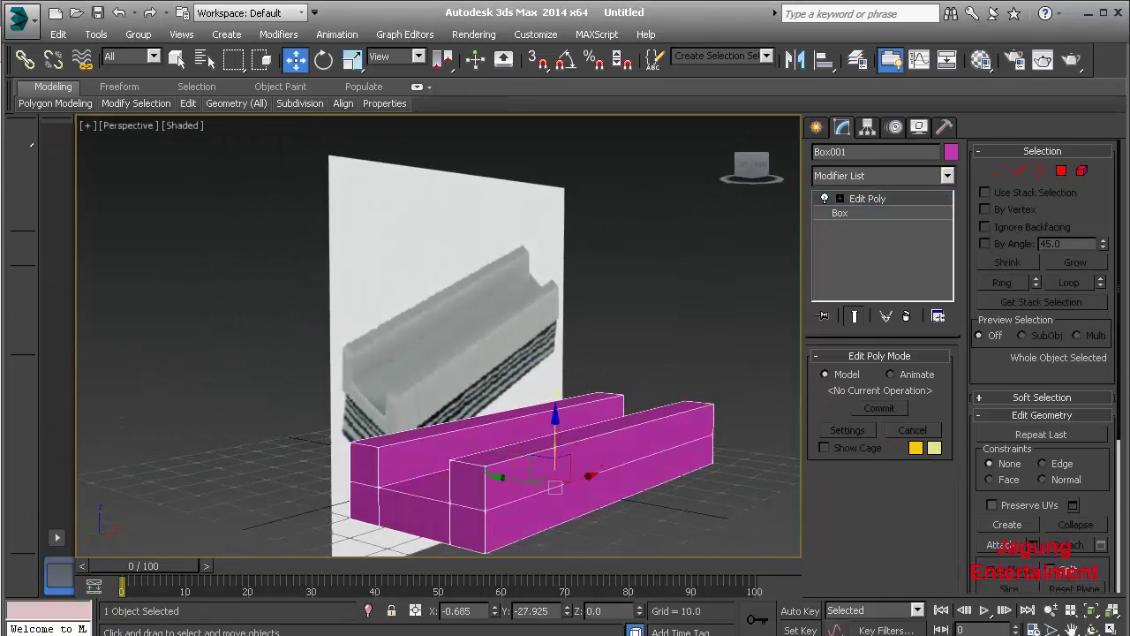
mouse_move(442, 370)
alt+middle_down()
mouse_move(460, 362)
mouse_move(432, 371)
mouse_move(450, 379)
mouse_move(436, 383)
mouse_move(468, 380)
alt+middle_up()
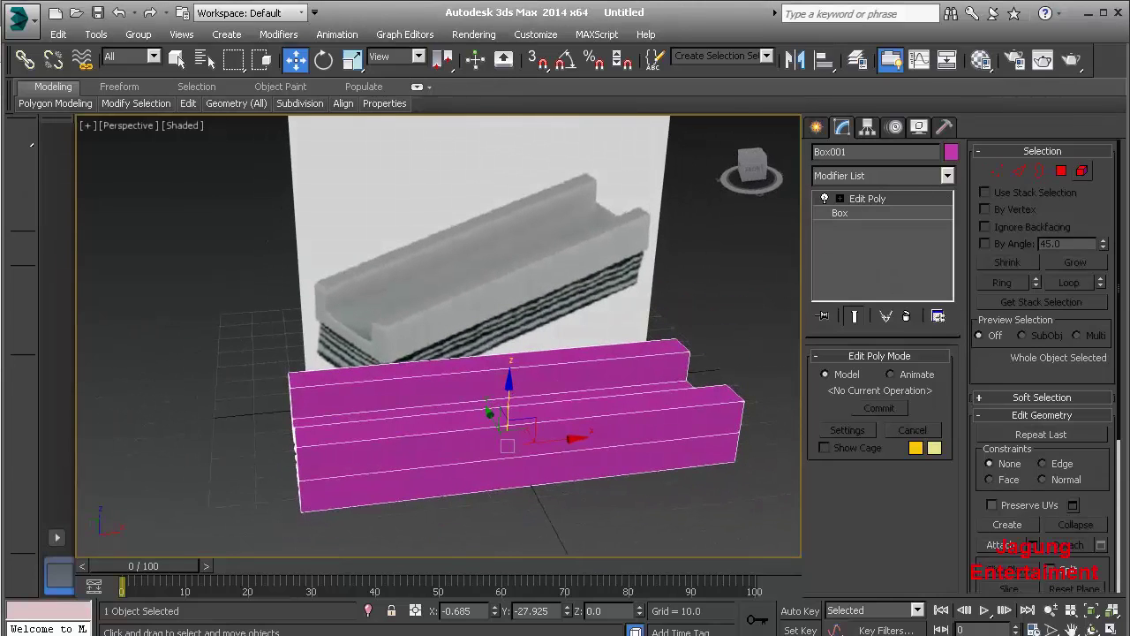
- Add TurboSmooth, turn its light bulb off, and reselect the Edit Poly level
click(883, 175)
scroll(879, 398, down, 5)
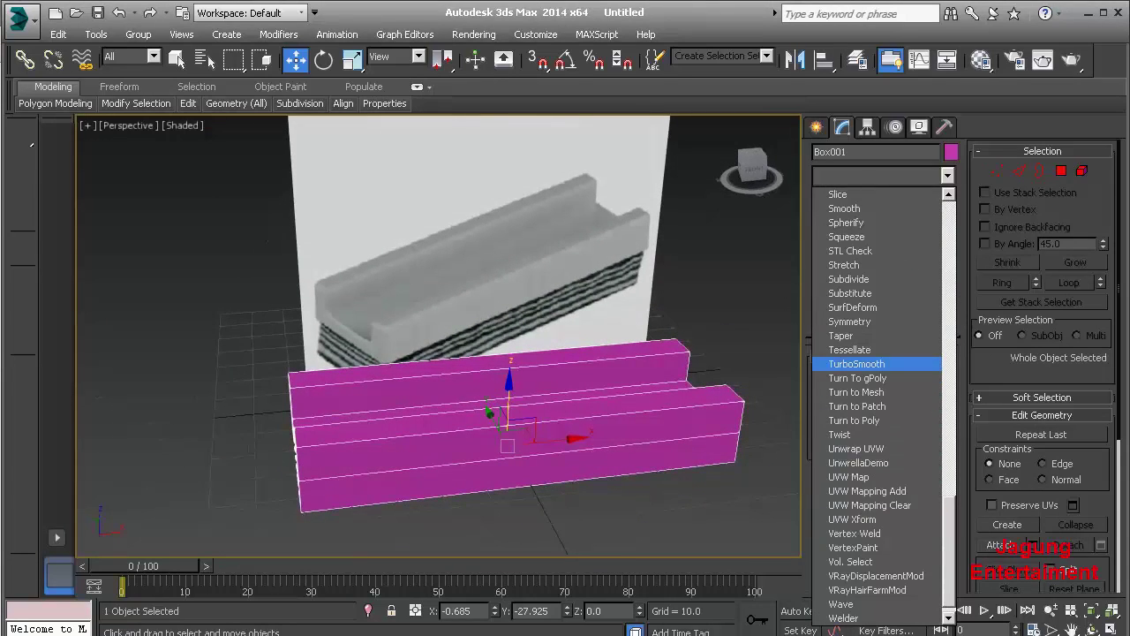
click(875, 364)
mouse_move(468, 380)
alt+middle_down()
mouse_move(530, 380)
mouse_move(459, 380)
alt+middle_up()
click(825, 198)
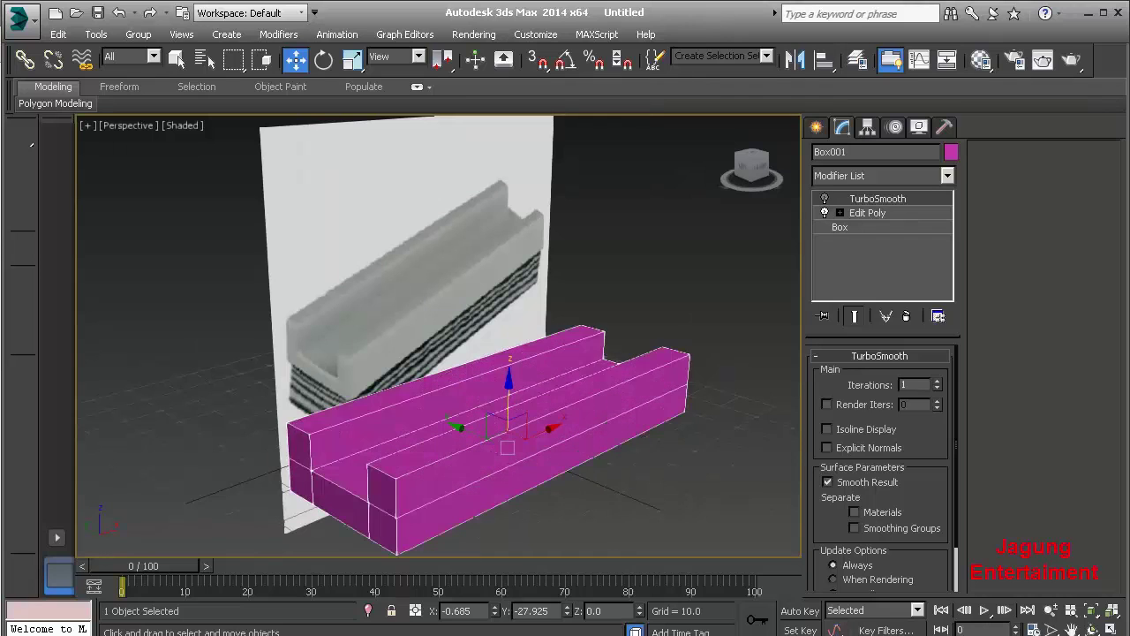
click(868, 212)
alt+middle_drag(494, 380, 583, 381)
- Ring-select the rail edges and connect them with 2 segments pinched at 98
key(2)
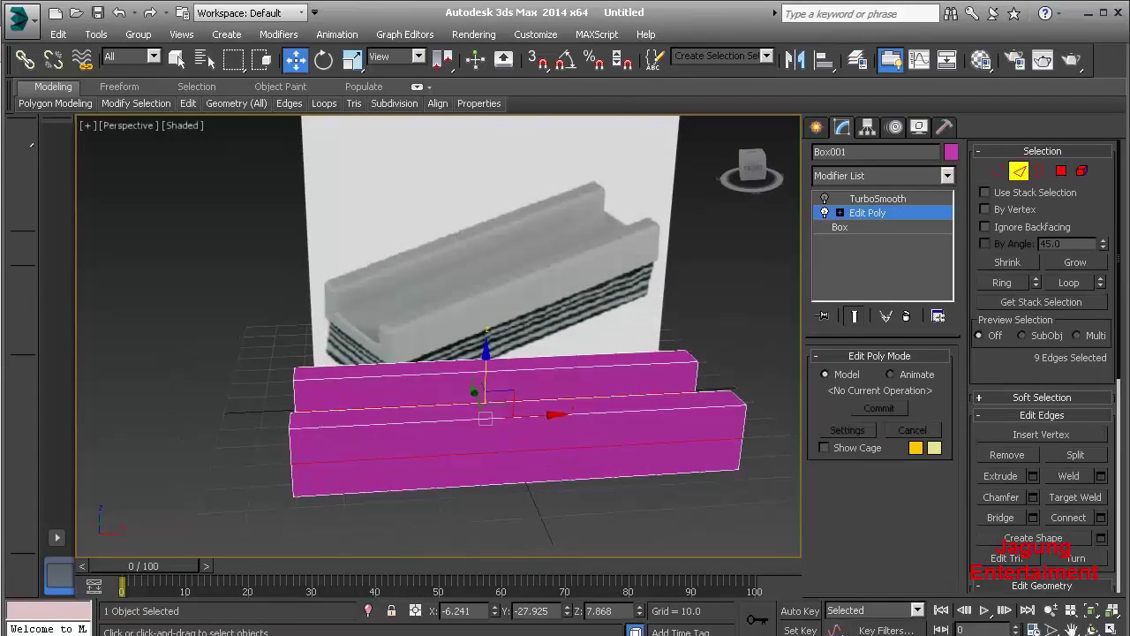
alt+middle_drag(495, 380, 565, 380)
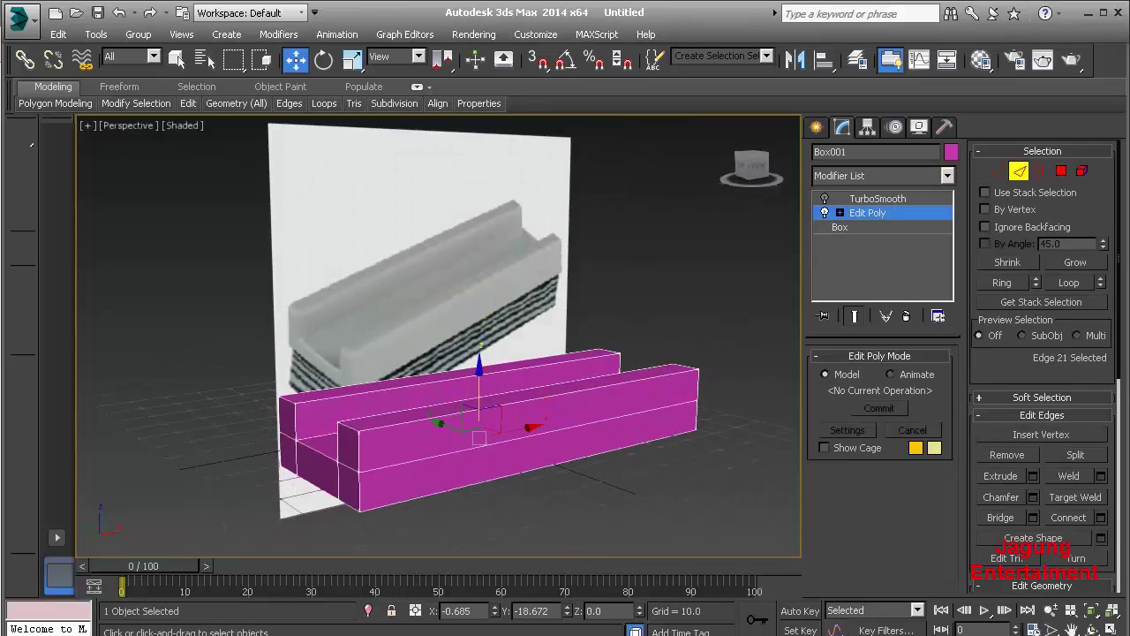
click(553, 464)
click(1003, 283)
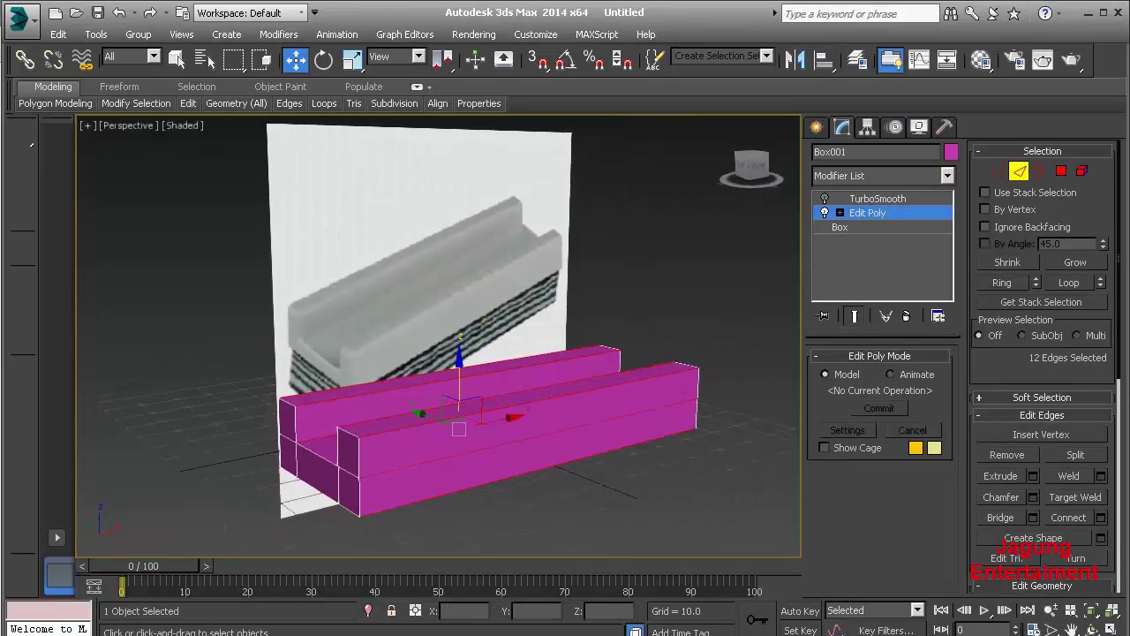
scroll(530, 459, up, 2)
right_click(413, 369)
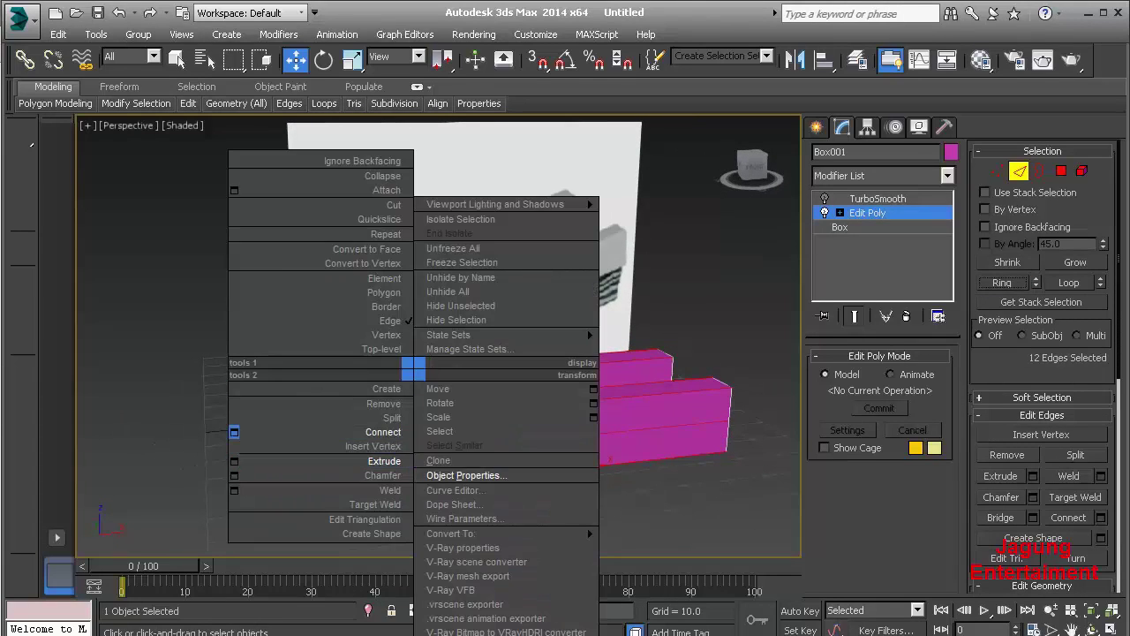
click(234, 432)
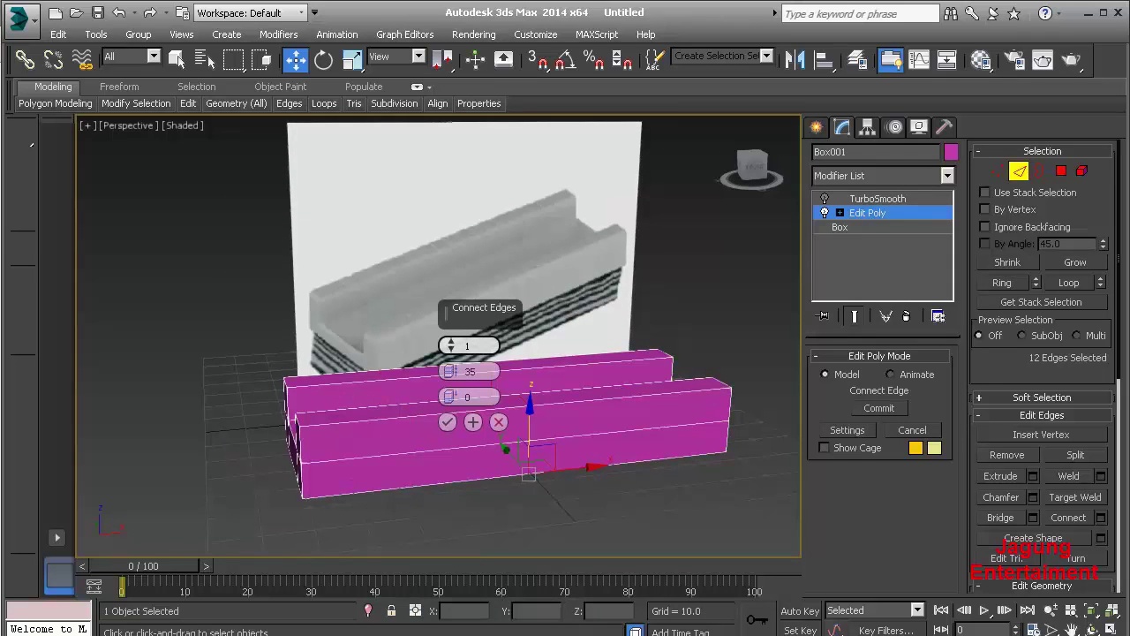
drag(451, 346, 450, 335)
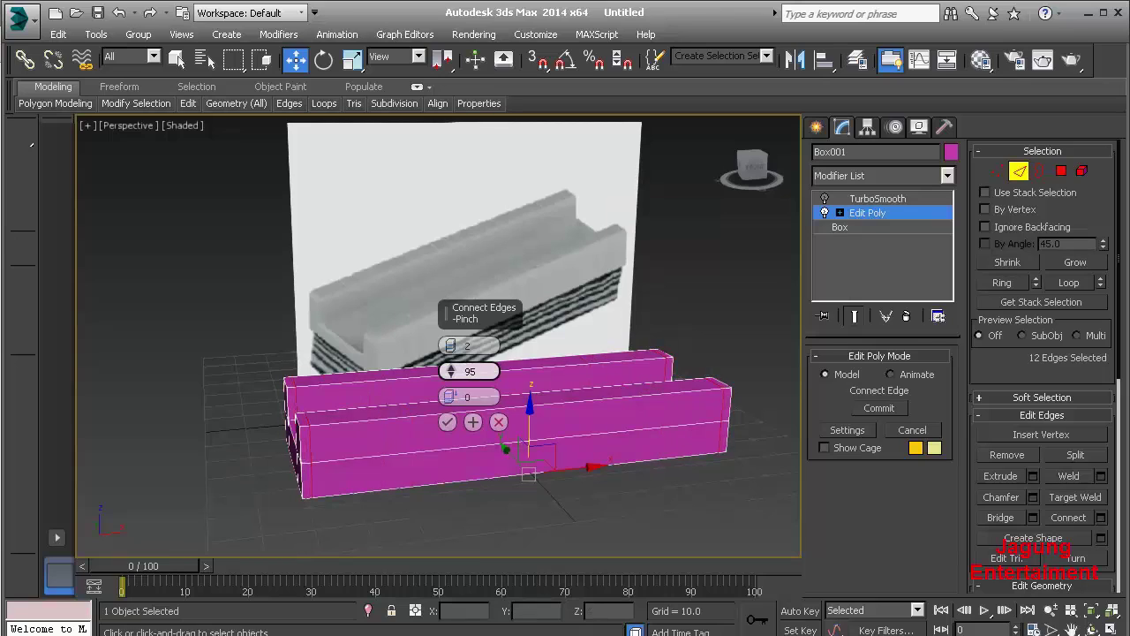
key(BackSpace)
key(BackSpace)
text(8)
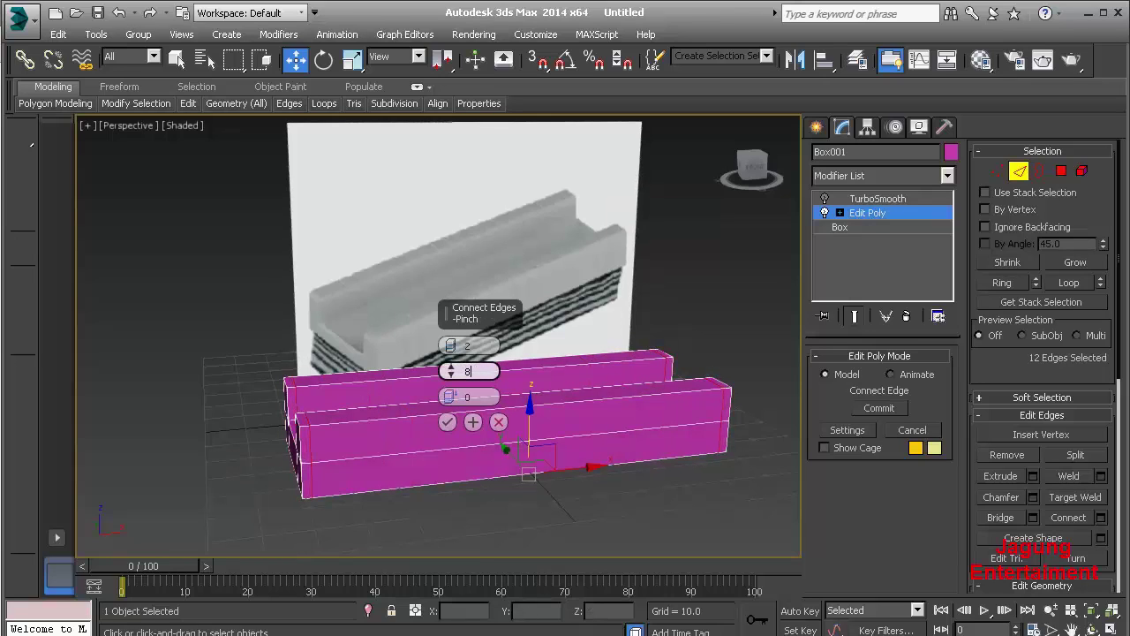
text(00)
key(Return)
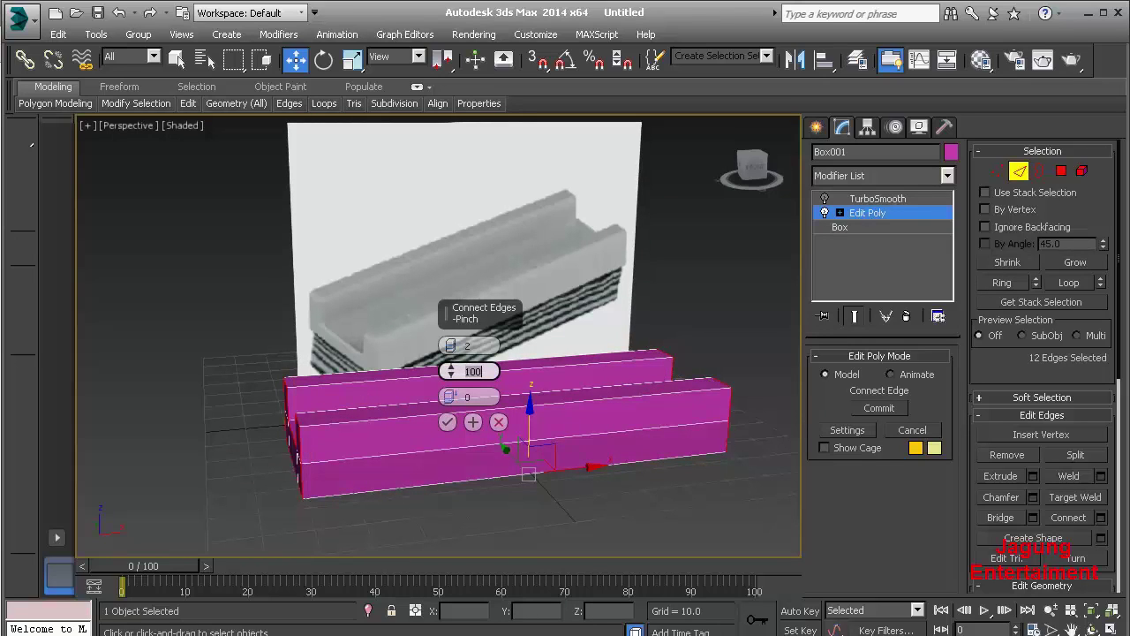
drag(450, 371, 450, 374)
key(Return)
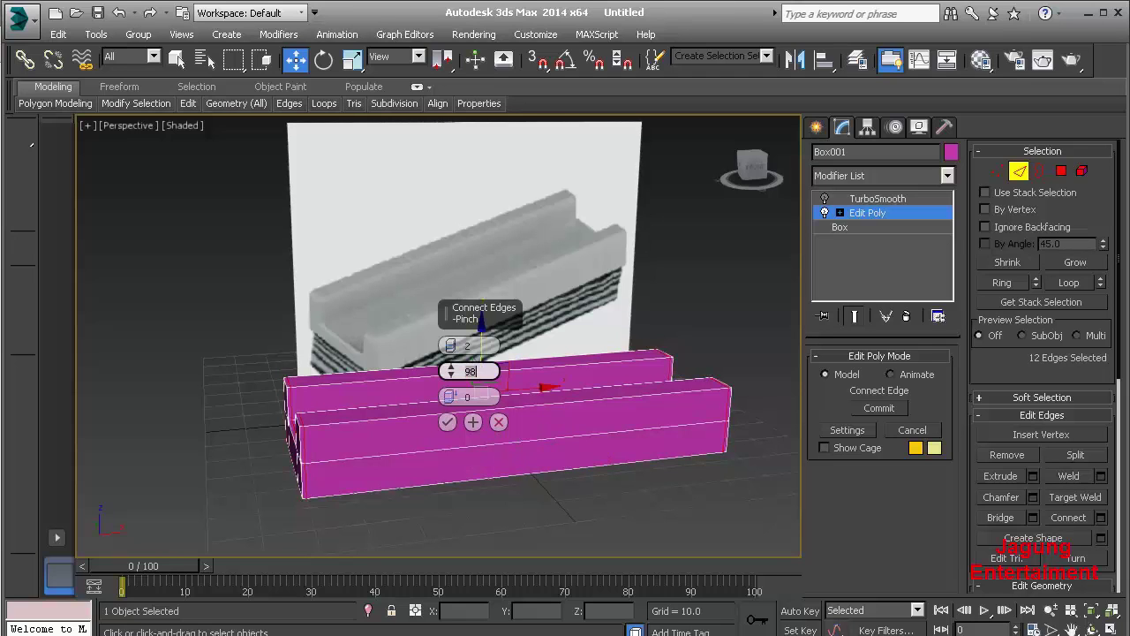
- Exit edge editing and preview TurboSmooth, then switch it off again
alt+middle_drag(291, 464, 299, 482)
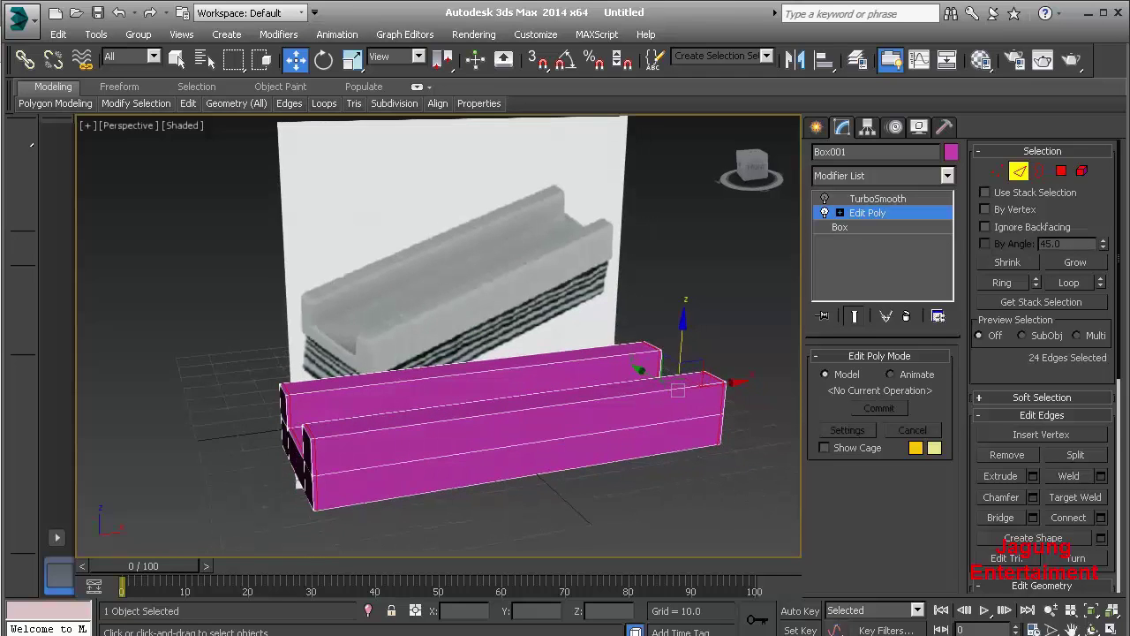
key(ctrl+b)
click(825, 198)
alt+middle_drag(494, 442, 565, 415)
click(825, 198)
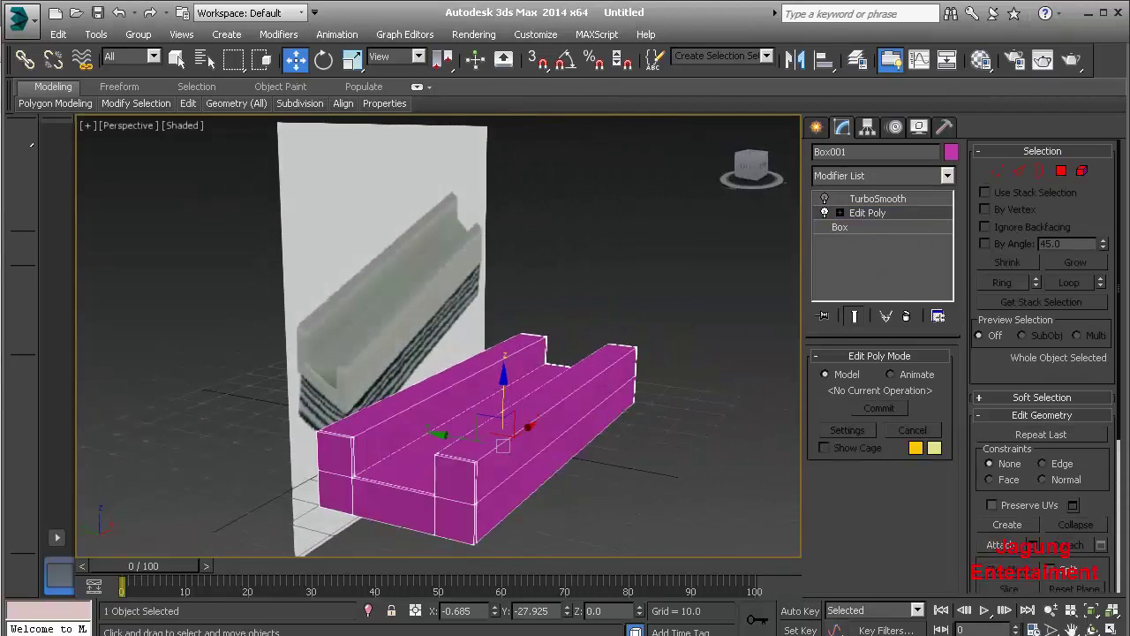
- Ring-select the 10 edges at one end and connect them with loops pinched at 98
key(2)
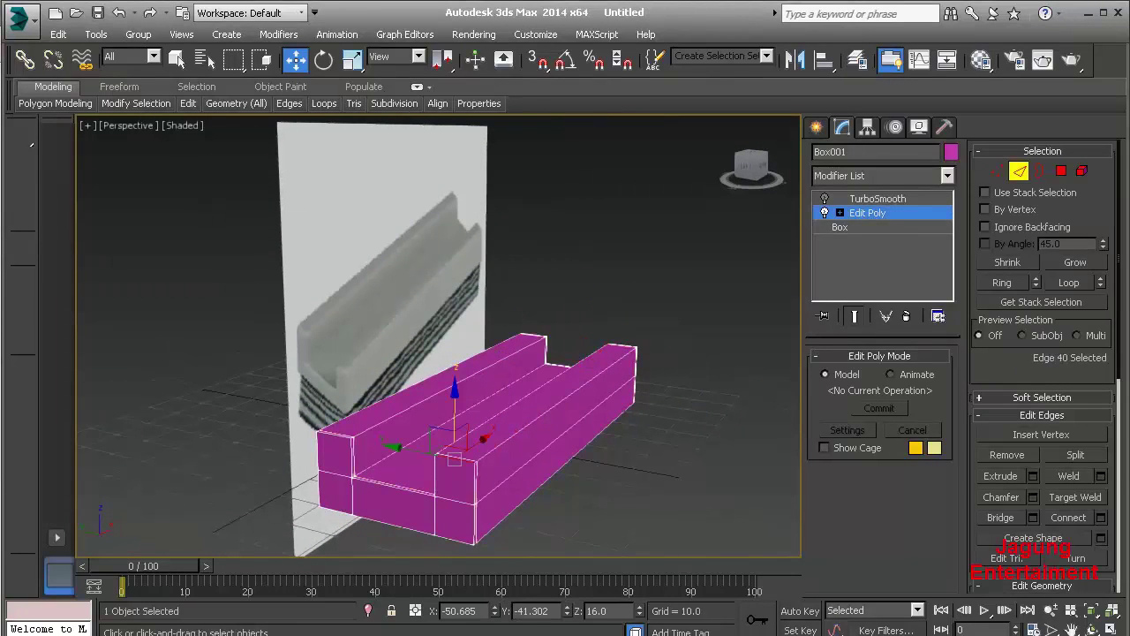
click(1002, 283)
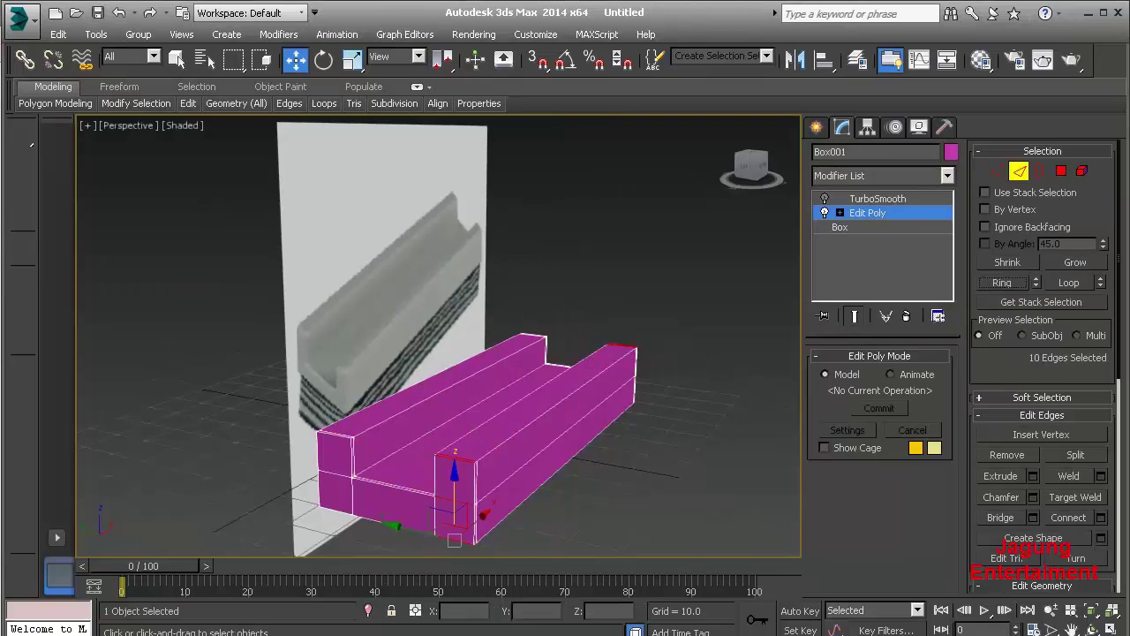
key(ctrl+d)
click(435, 477)
click(1002, 283)
right_click(424, 449)
click(401, 431)
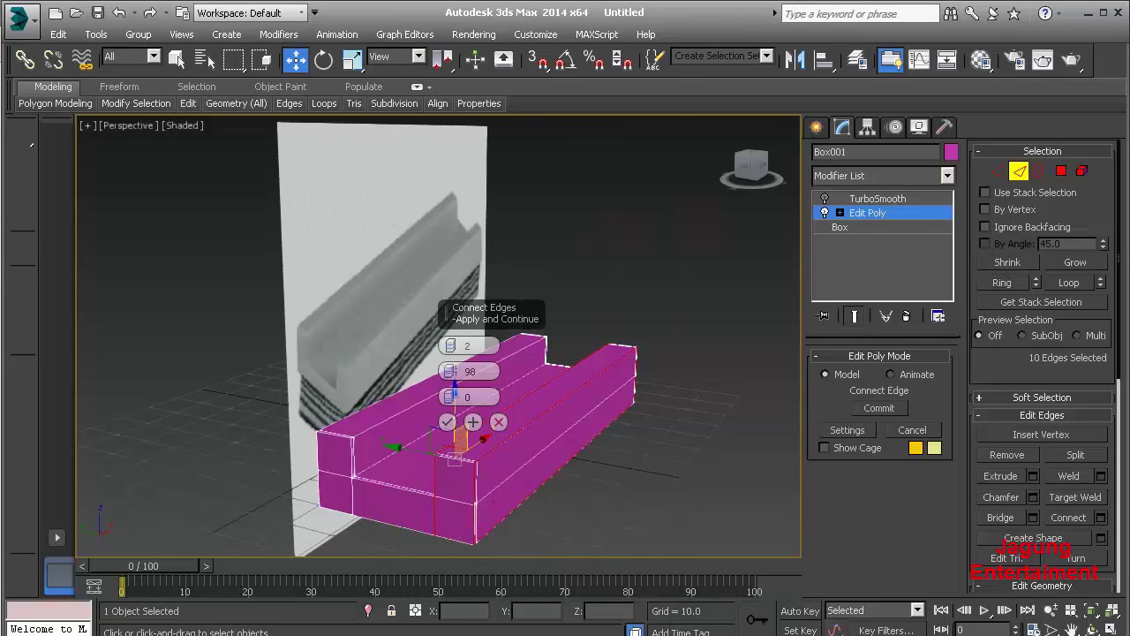
click(447, 422)
- Ring-select the edges at the opposite end and connect them with matching loops
alt+middle_drag(451, 424, 583, 415)
click(518, 380)
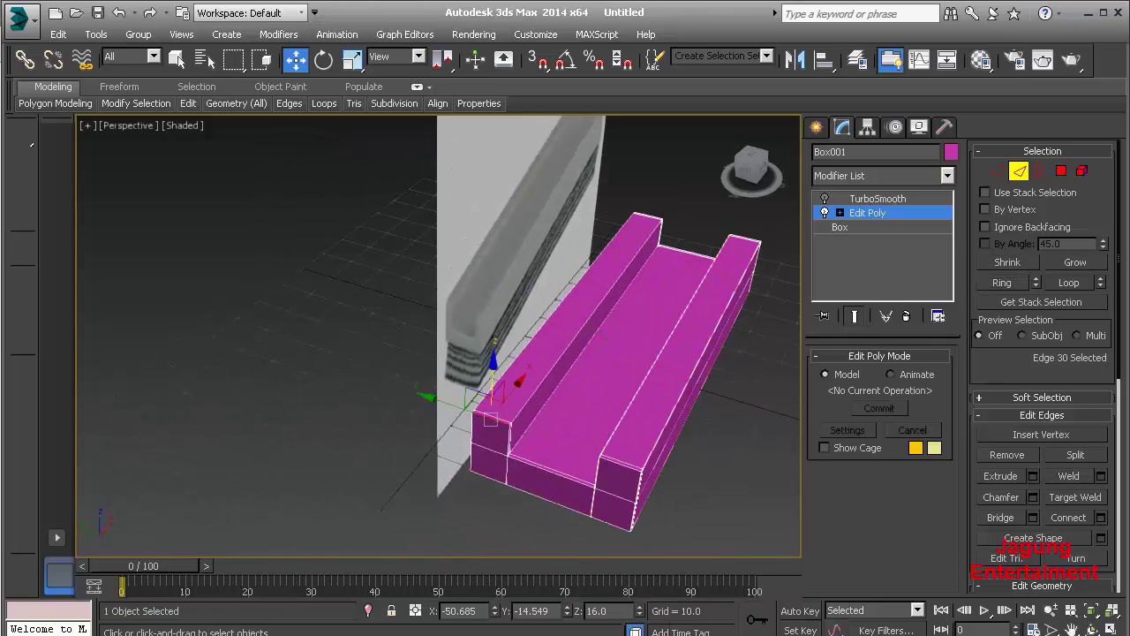
click(1002, 283)
right_click(547, 338)
click(368, 402)
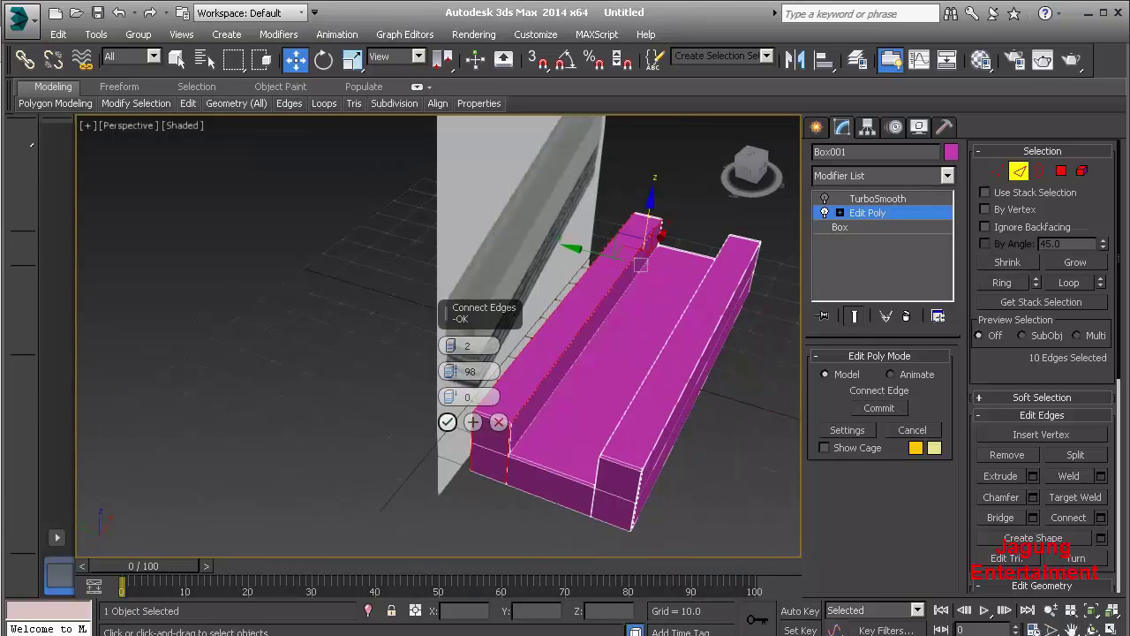
click(444, 421)
- Leave edge mode, turn TurboSmooth on and orbit around the smoothed eraser
key(2)
click(825, 198)
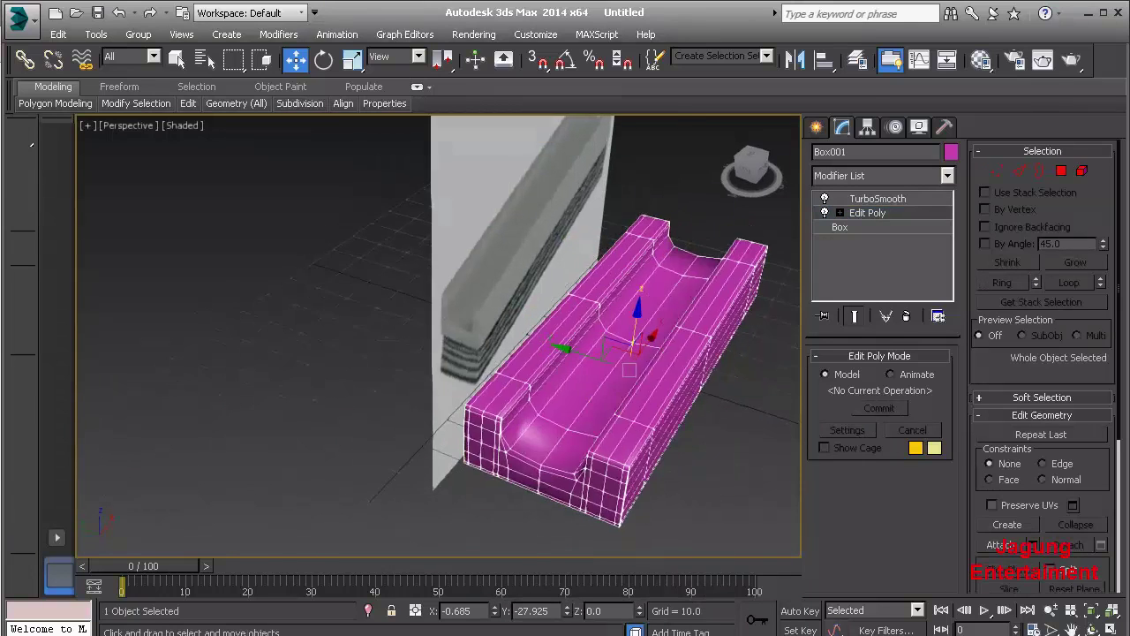
alt+middle_drag(530, 353, 671, 336)
scroll(565, 353, up, 2)
- Turn off TurboSmooth and return to the Edit Poly level
mouse_move(566, 353)
alt+middle_down()
mouse_move(583, 354)
mouse_move(547, 336)
mouse_move(592, 300)
alt+middle_up()
click(878, 198)
click(825, 198)
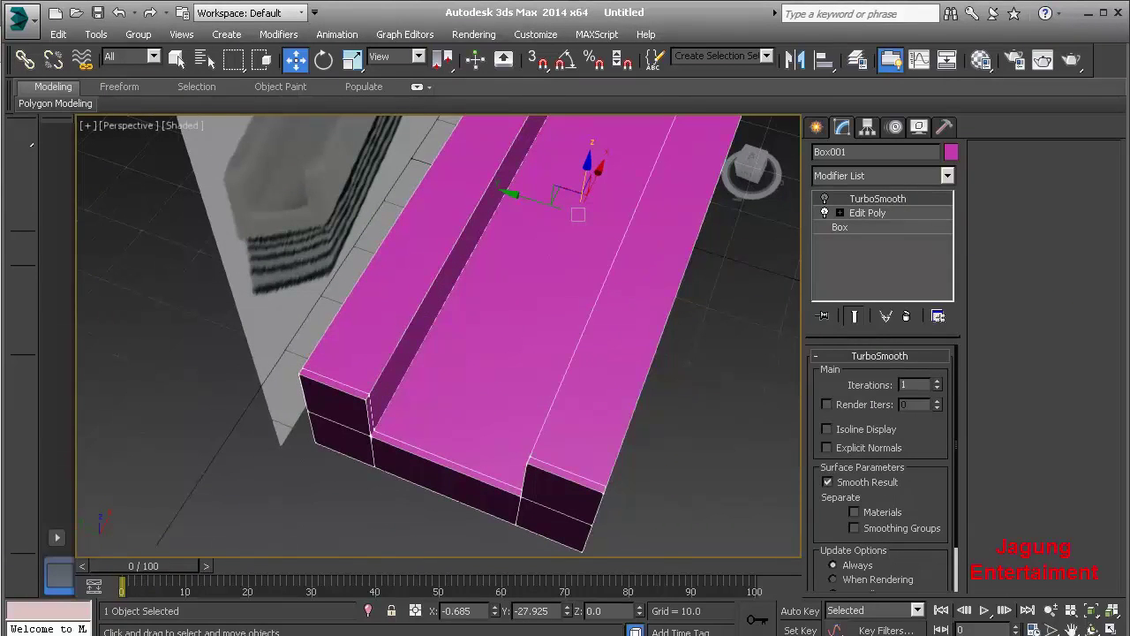
click(868, 213)
- Connect the front edge ring with a pair of loops pinched at 75
key(2)
click(566, 475)
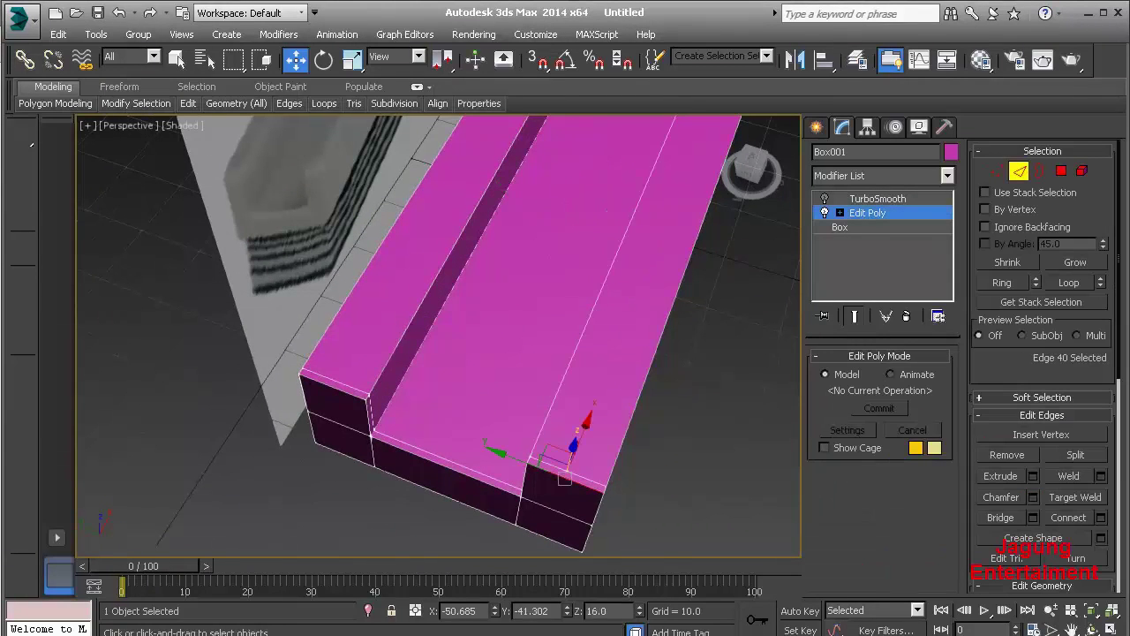
right_click(565, 477)
click(545, 429)
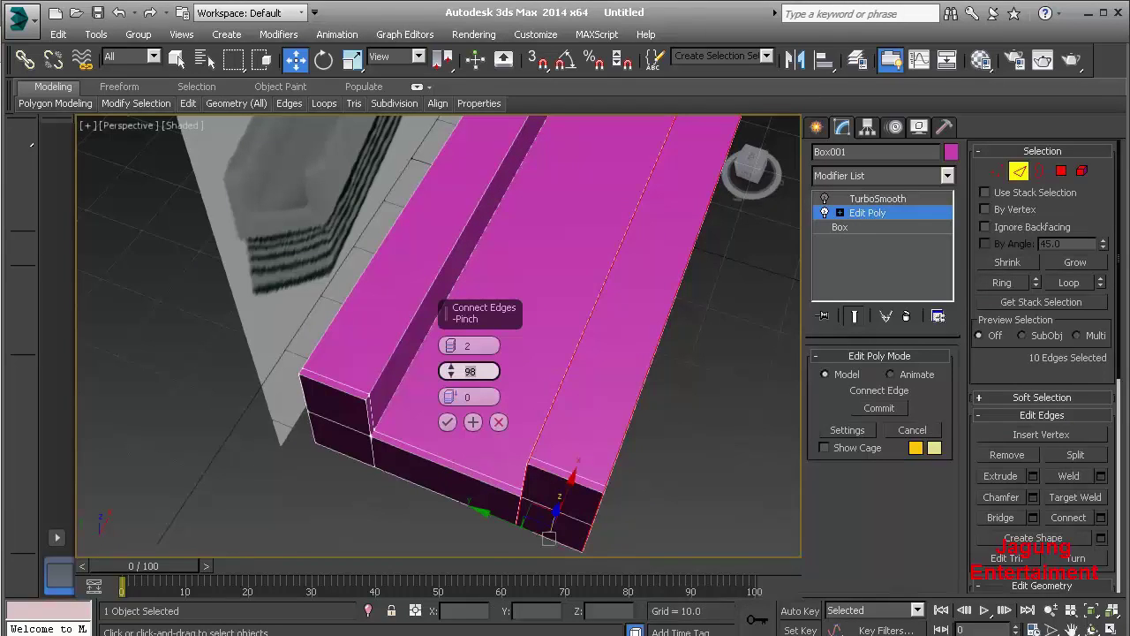
key(Return)
text(0)
key(Return)
text(75)
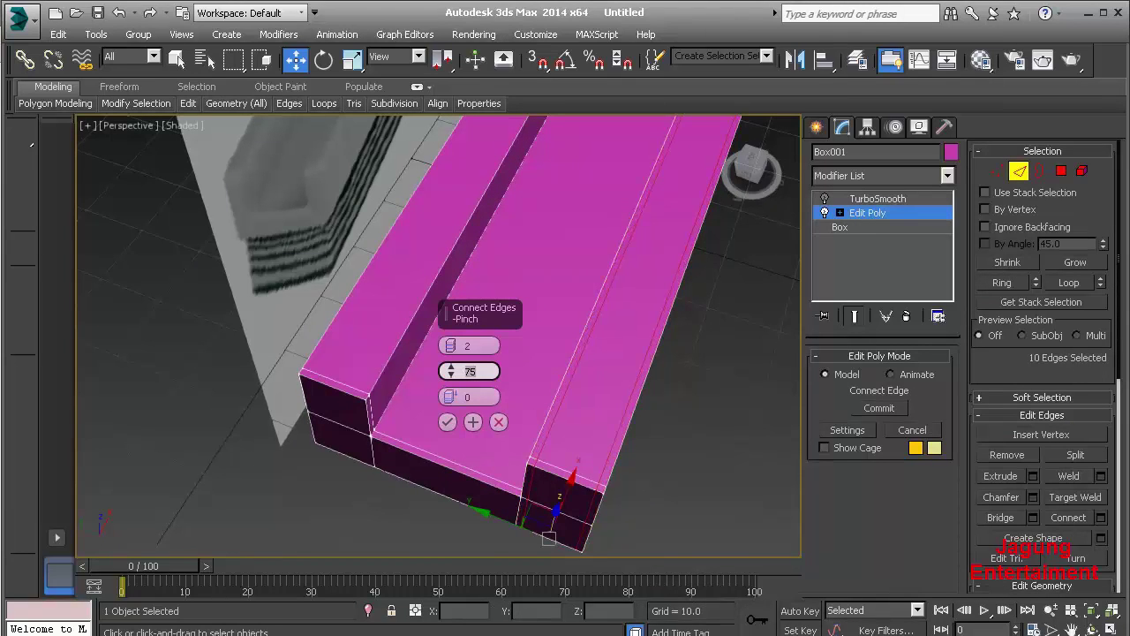
key(Return)
- Ring-select the top corner edges and start connecting them with new loops
click(447, 421)
click(331, 387)
key(alt+r)
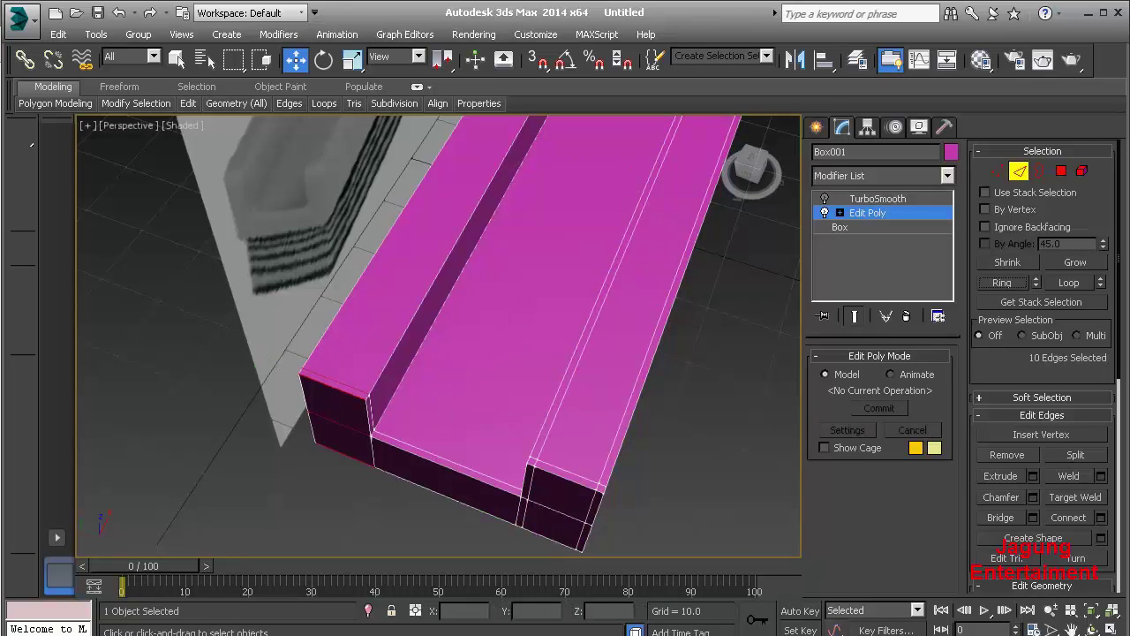
right_click(331, 387)
click(366, 292)
- Connect a ring of eight edges with a pair of loops pinched at 85
key(Return)
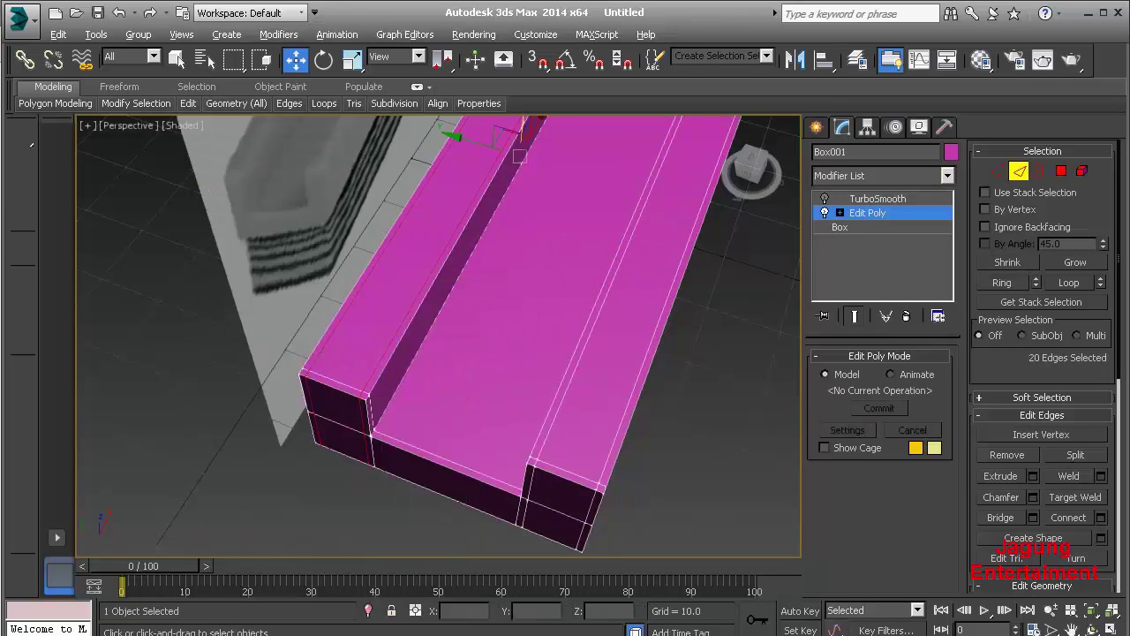
scroll(442, 336, down, 3)
mouse_move(442, 336)
alt+middle_down()
mouse_move(547, 353)
mouse_move(530, 397)
alt+middle_up()
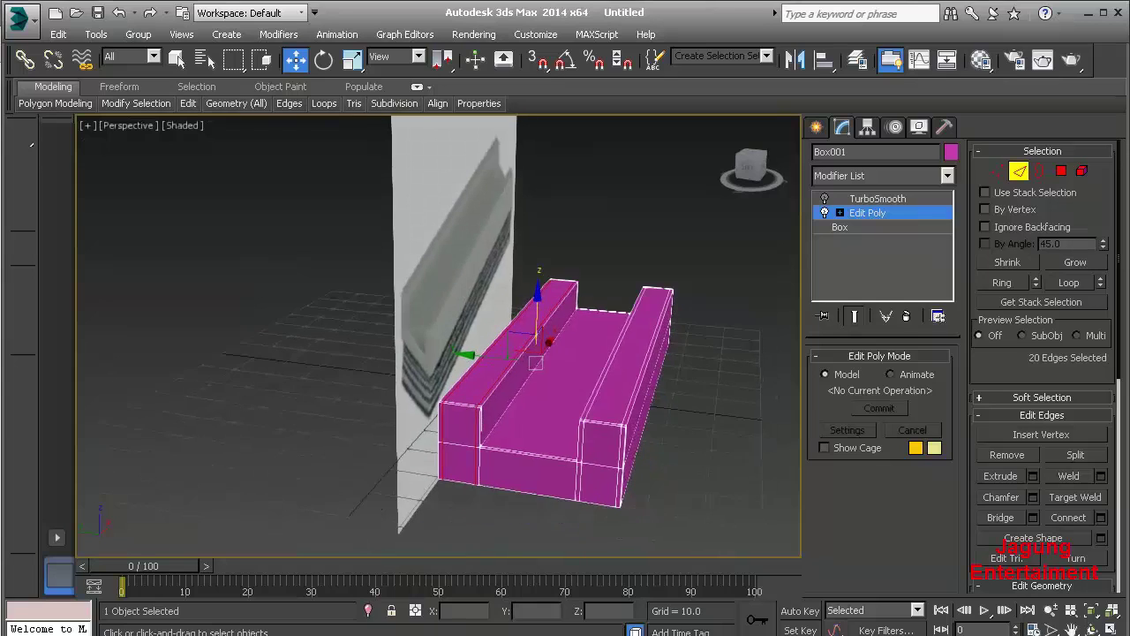
click(1002, 283)
right_click(504, 371)
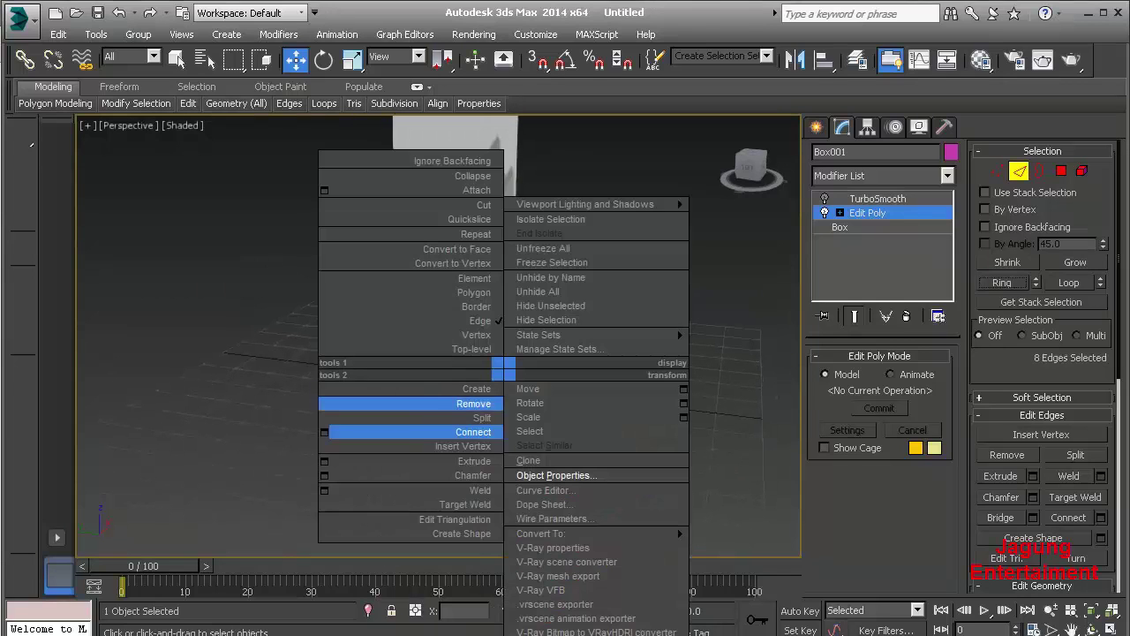
click(505, 368)
drag(450, 370, 450, 360)
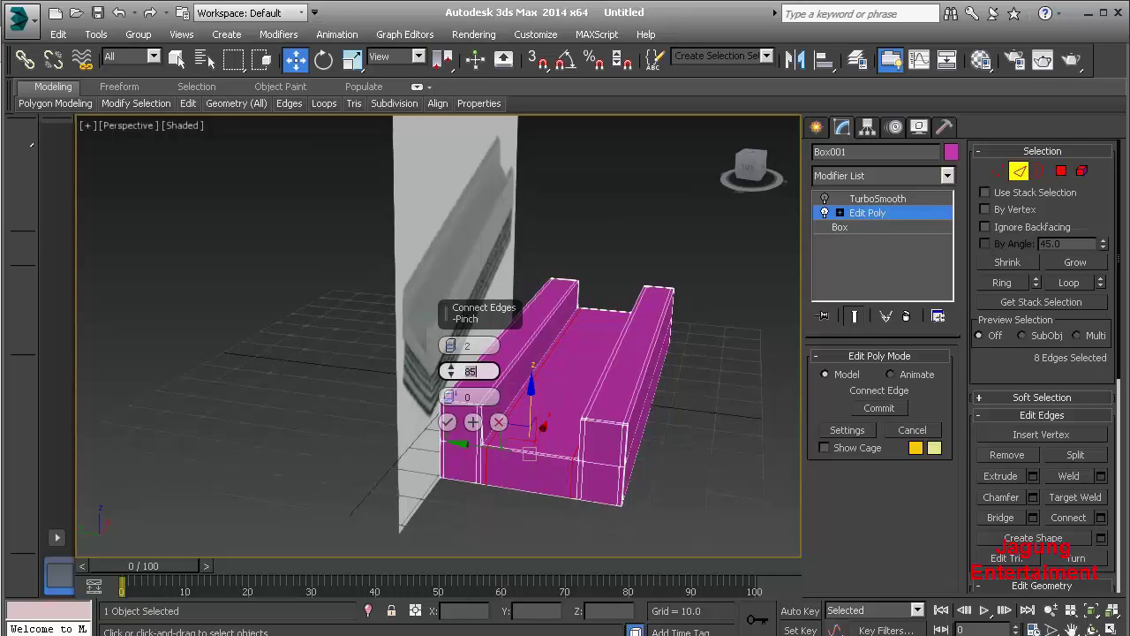
key(Return)
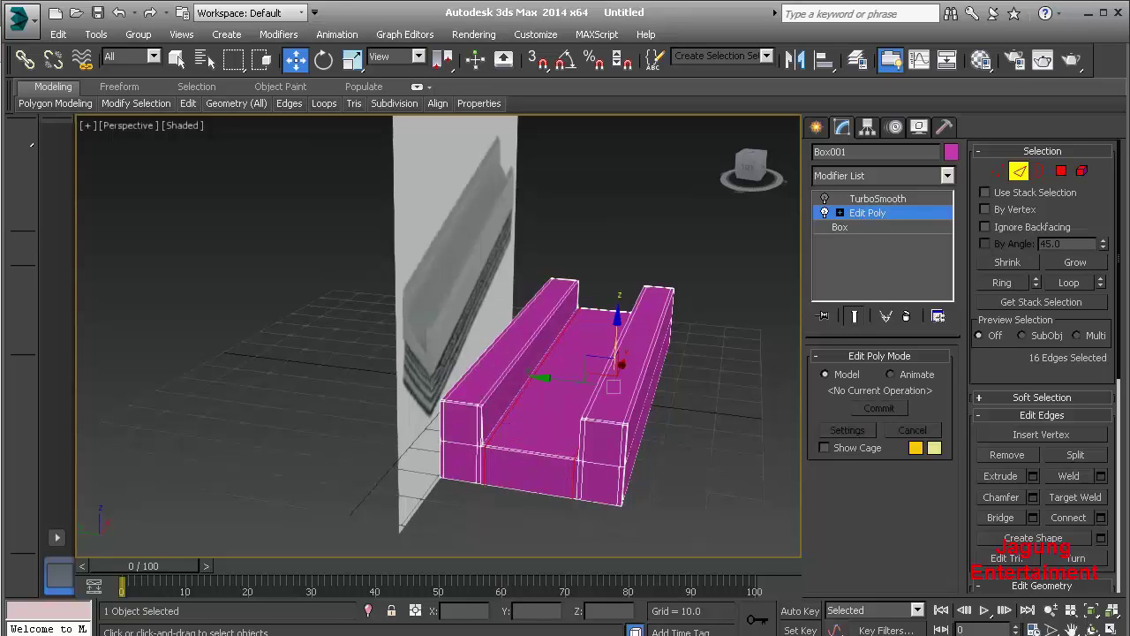
- Connect a 24-edge ring with 1 segment, pinch 0 and slide -80
mouse_move(548, 371)
alt+middle_down()
mouse_move(583, 353)
mouse_move(464, 318)
alt+middle_up()
click(645, 375)
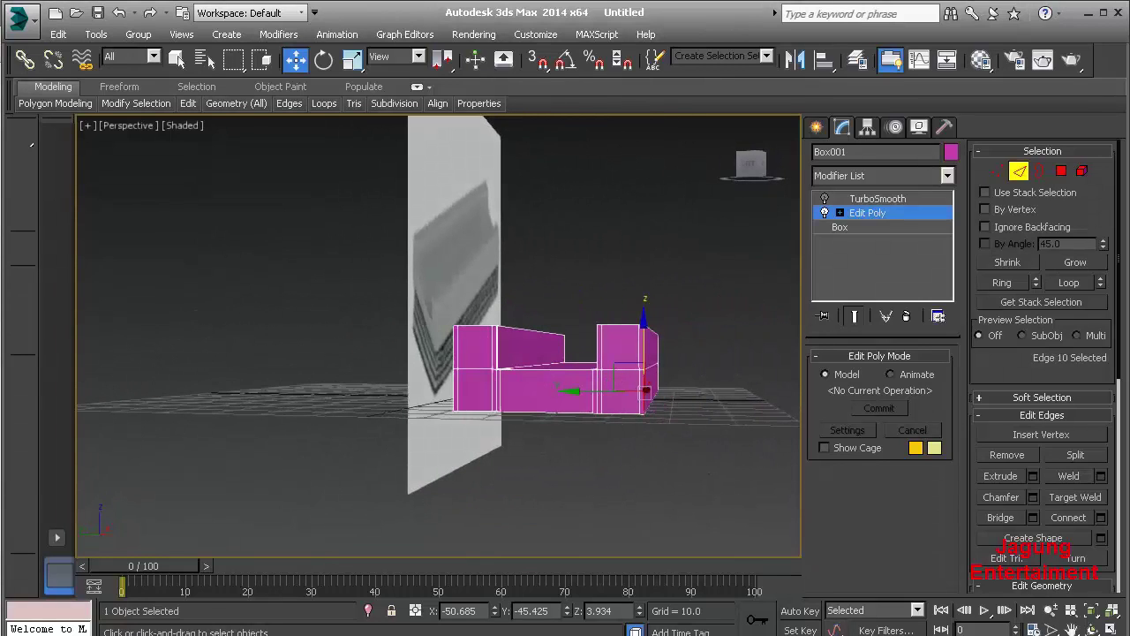
click(1003, 283)
alt+middle_drag(547, 371, 504, 365)
right_click(505, 365)
click(521, 427)
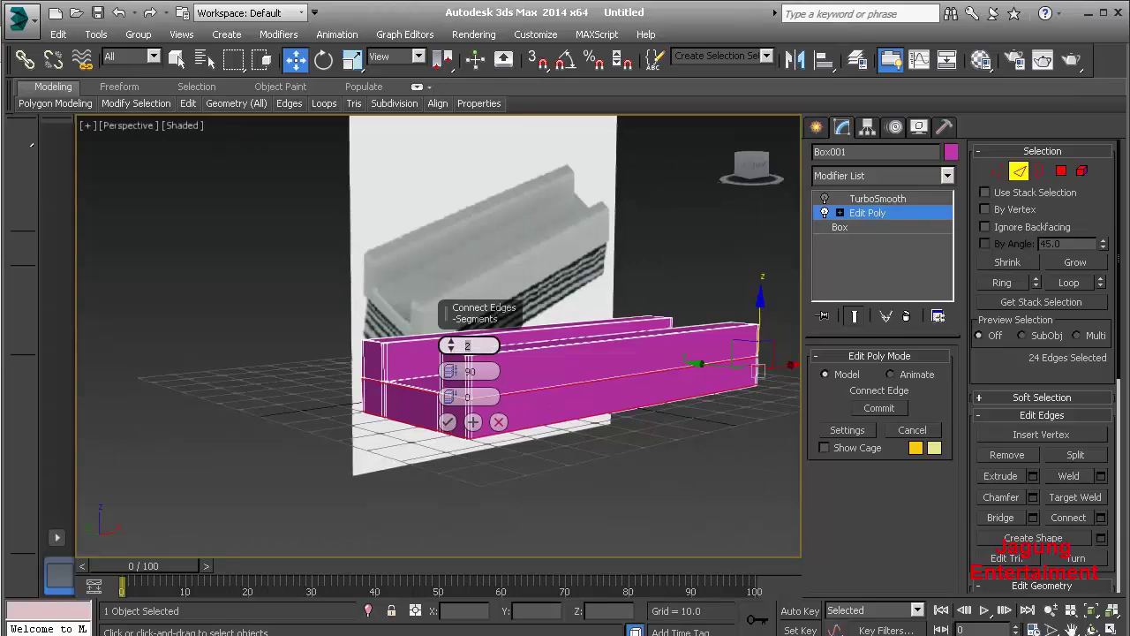
text(1)
key(Tab)
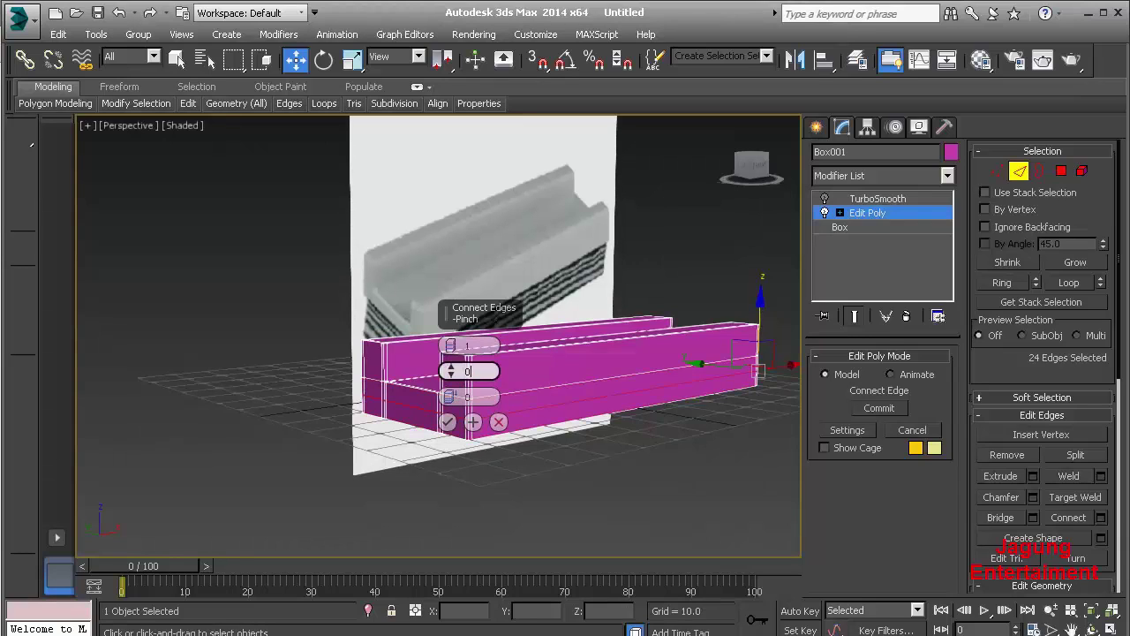
text(0)
key(Tab)
drag(451, 396, 452, 407)
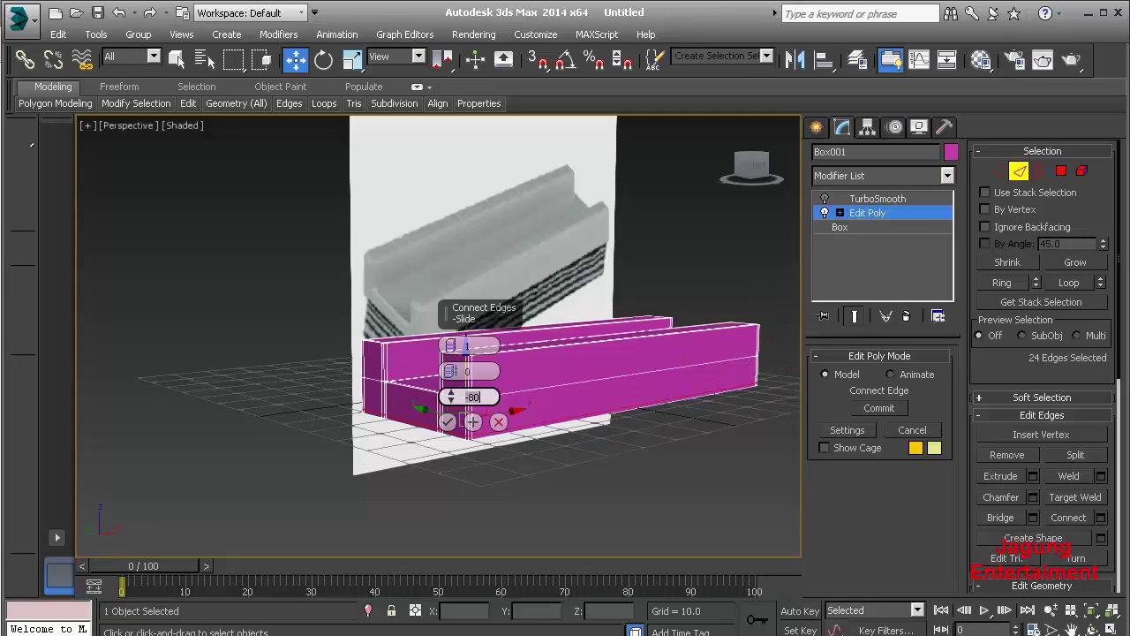
click(447, 421)
- Turn TurboSmooth back on and reselect the eraser to view the smoothed shape
key(2)
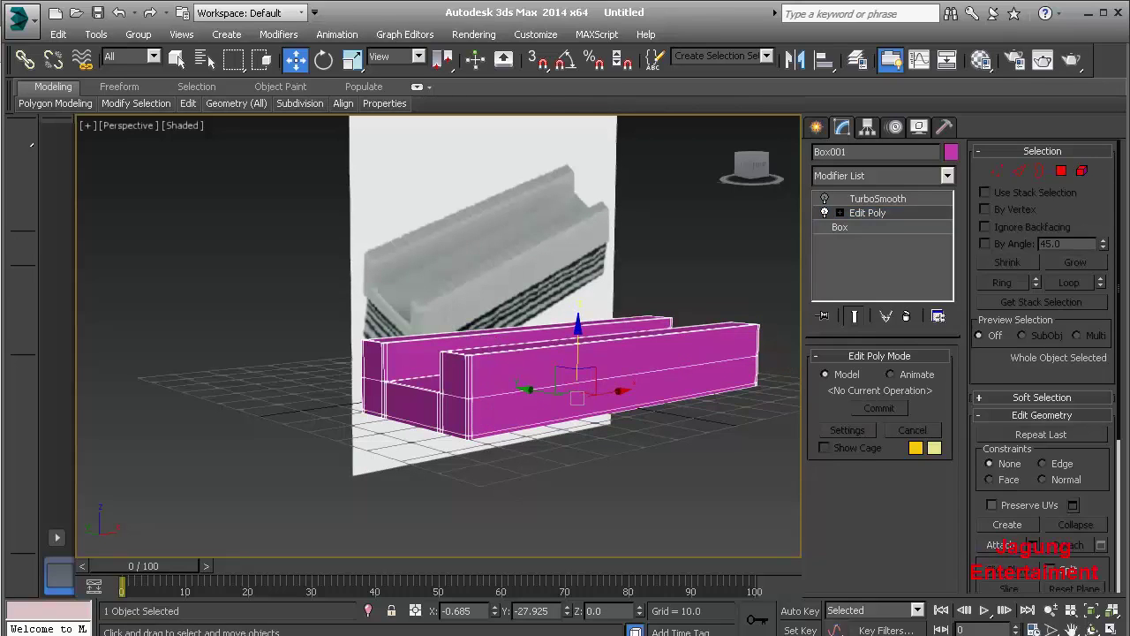
click(878, 198)
click(825, 198)
click(868, 213)
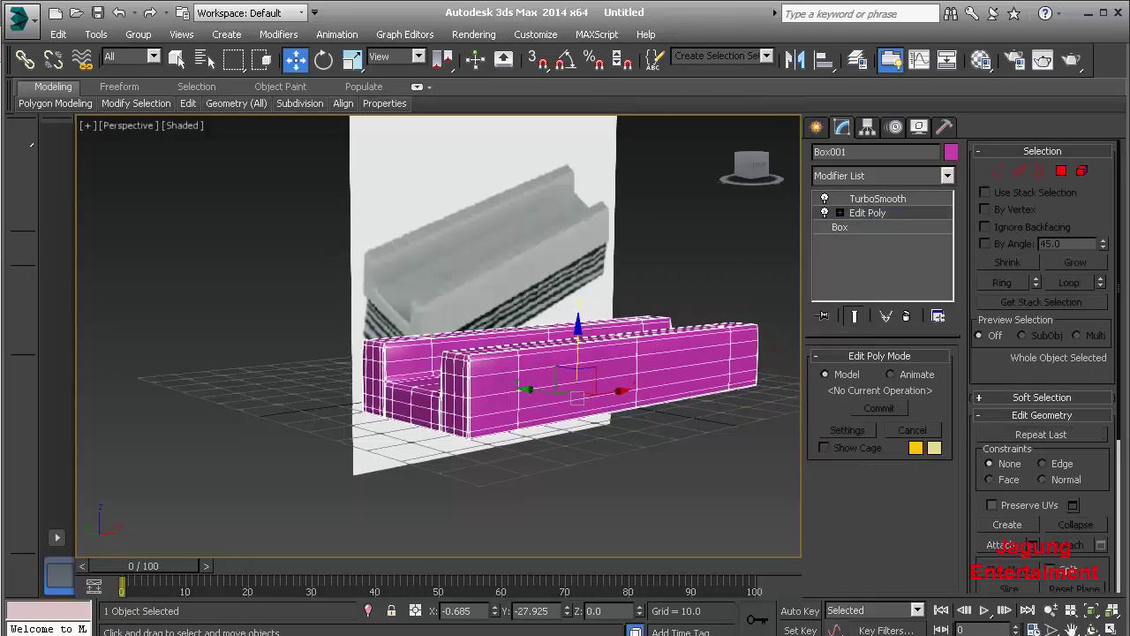
alt+middle_drag(442, 353, 530, 353)
key(ctrl+d)
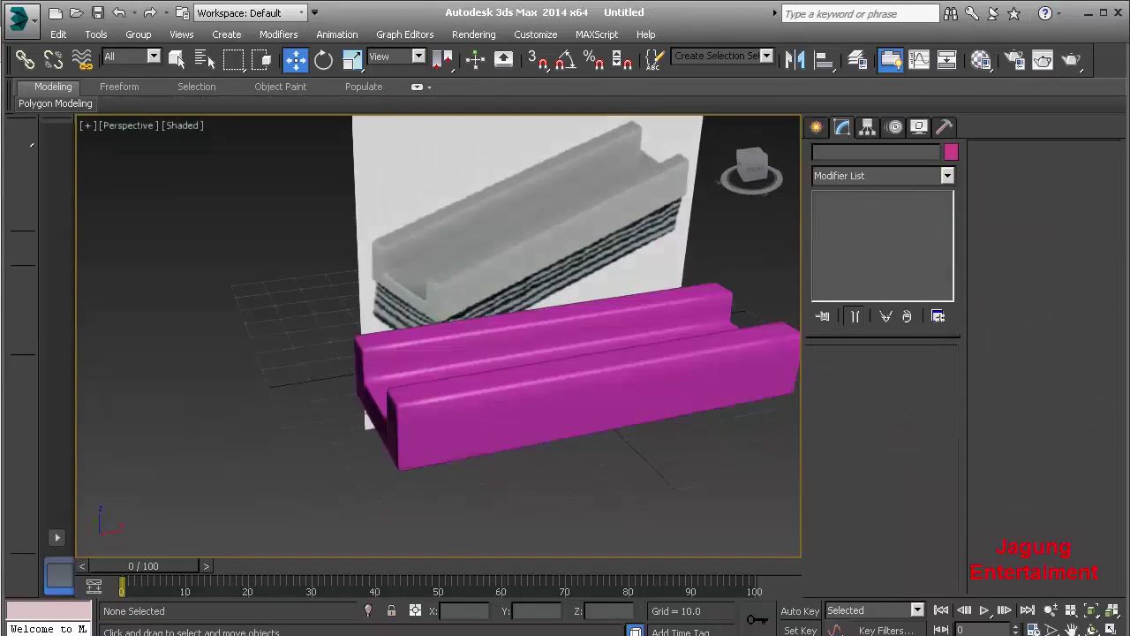
scroll(441, 371, up, 3)
click(601, 424)
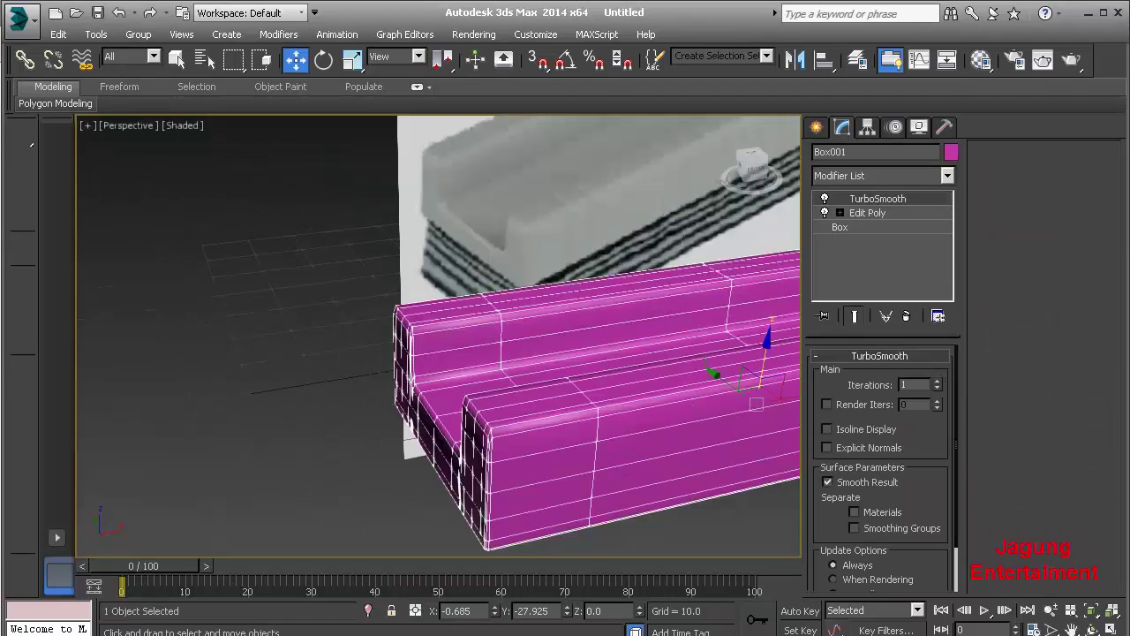
alt+middle_drag(442, 353, 512, 327)
scroll(530, 353, up, 2)
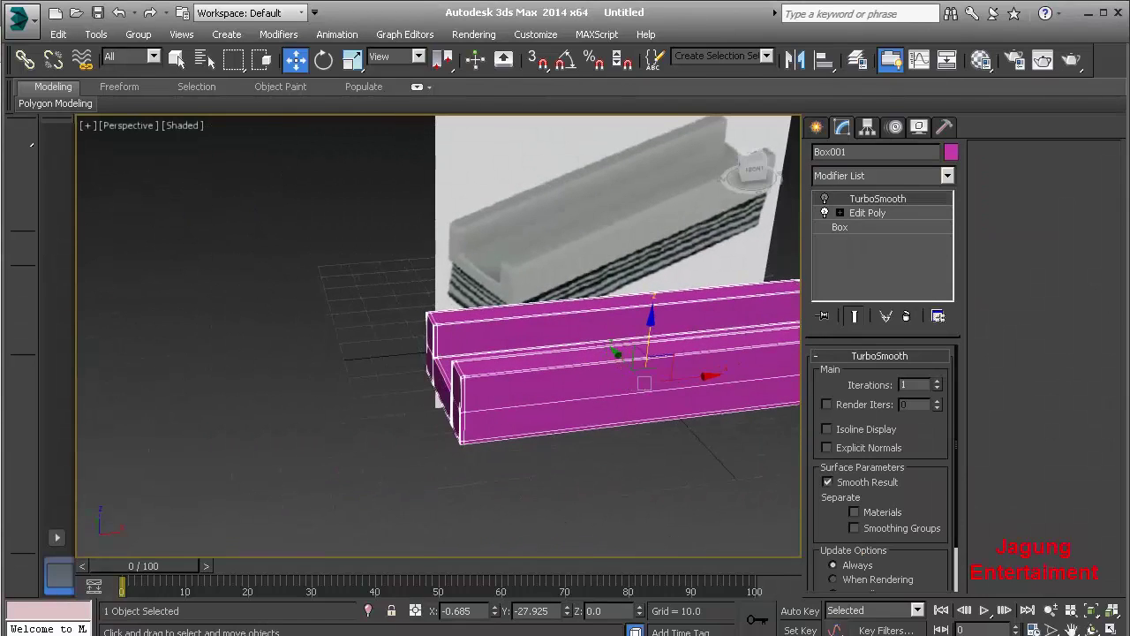
- Set TurboSmooth iterations to 2, then hide the smoothing to see the base mesh
click(937, 381)
key(ctrl+d)
scroll(530, 353, up, 2)
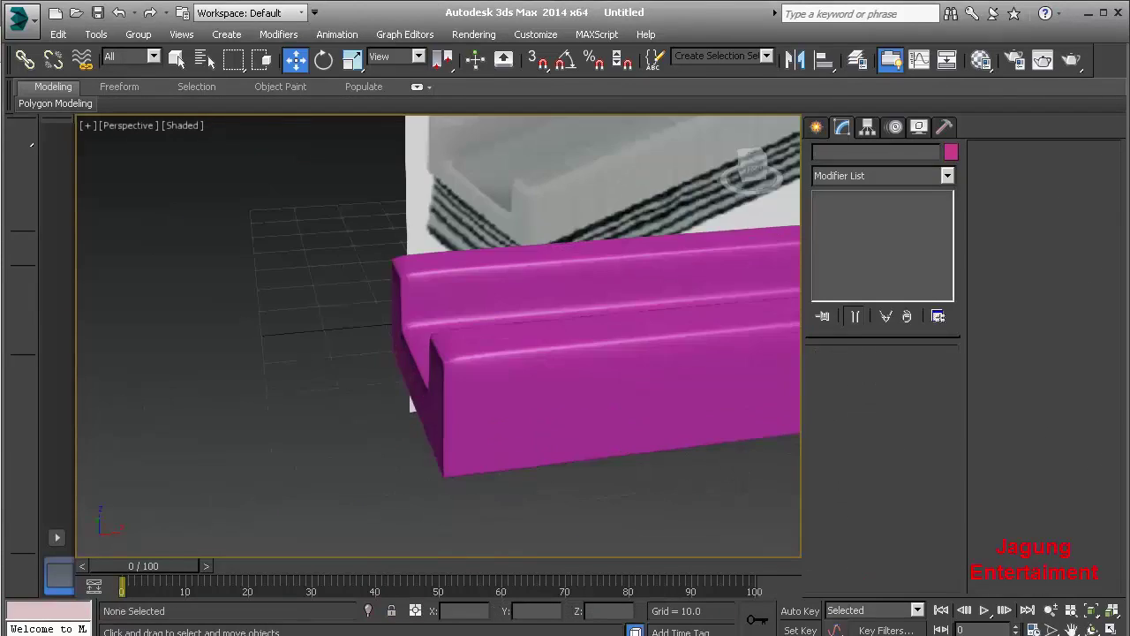
click(825, 198)
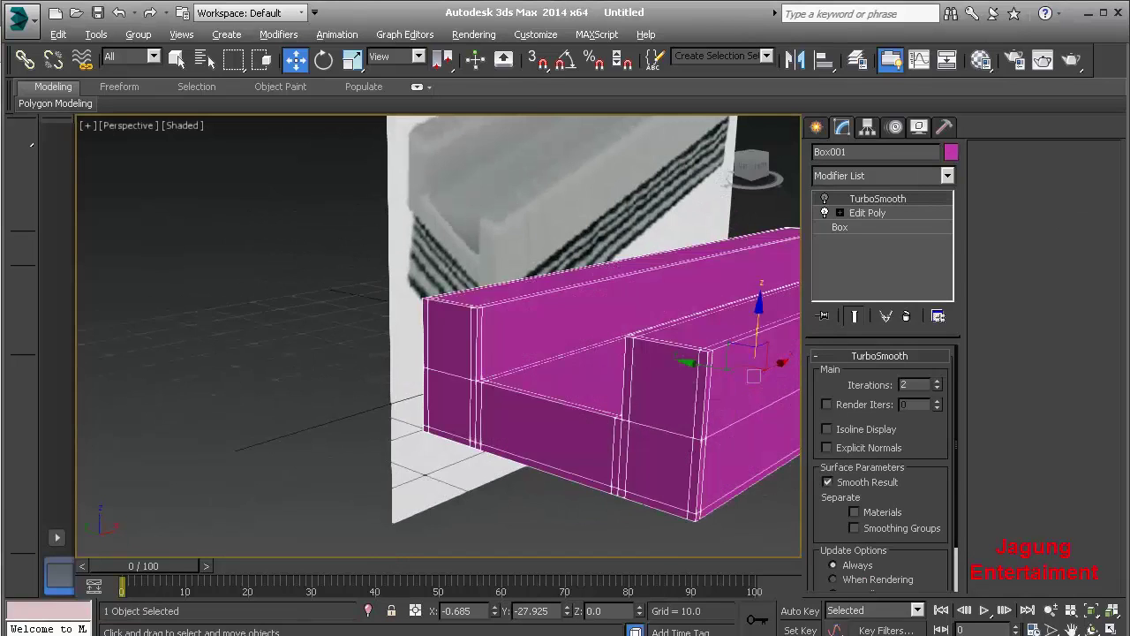
mouse_move(530, 353)
alt+middle_down()
mouse_move(565, 345)
mouse_move(460, 353)
alt+middle_up()
alt+middle_drag(530, 353, 539, 355)
- In Edit Poly edge mode, ring-select edges on both the right and left rails
click(868, 212)
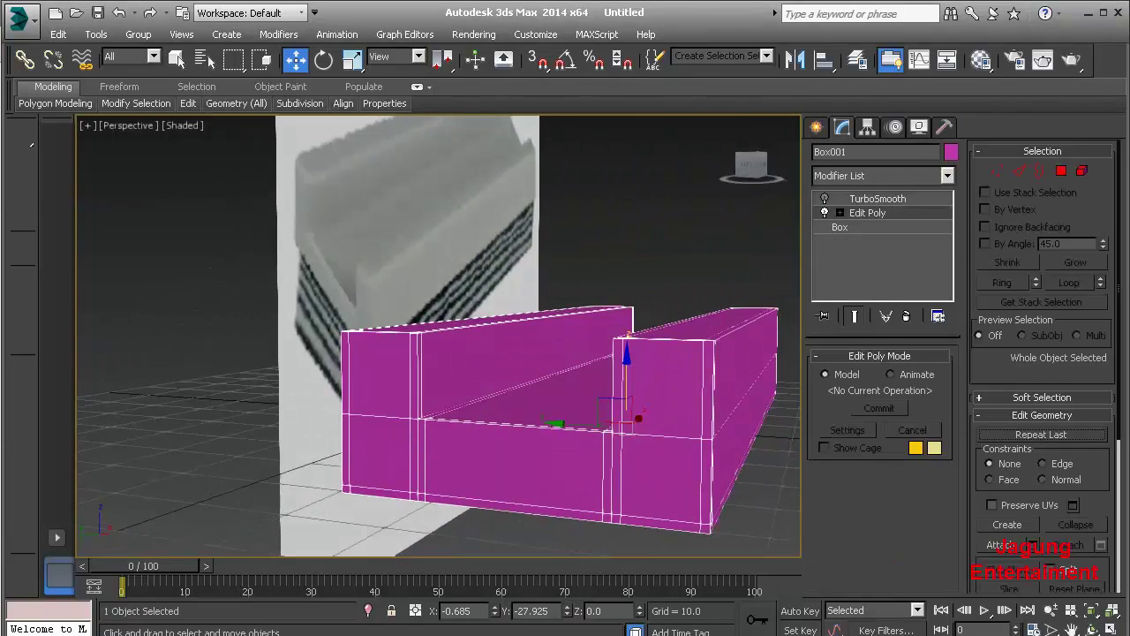
key(2)
click(1003, 282)
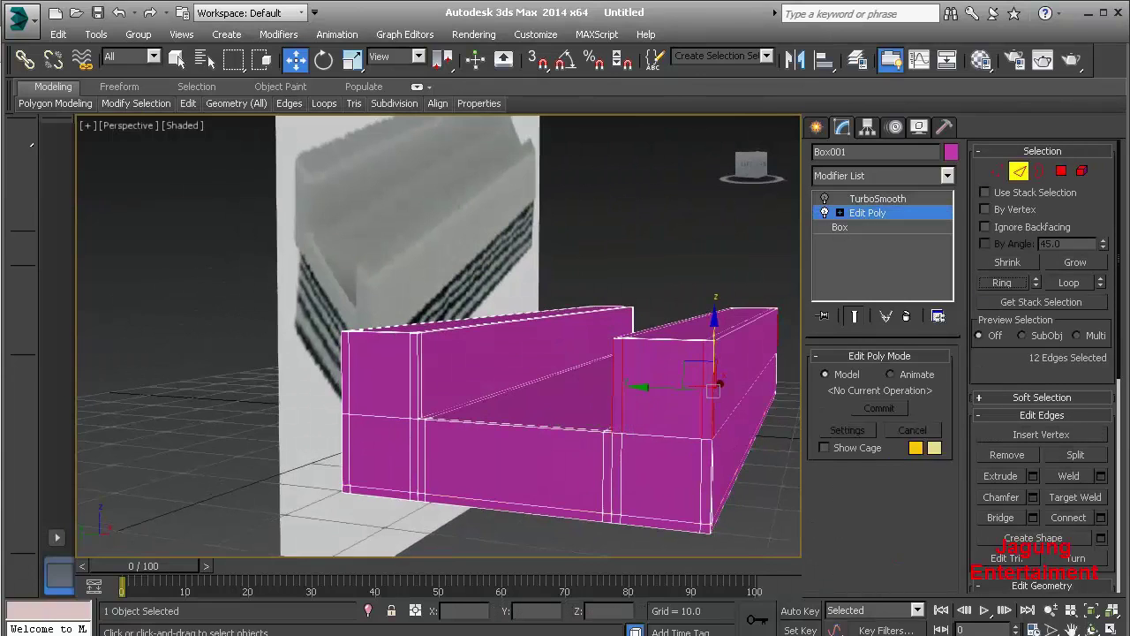
ctrl+click(417, 371)
click(1003, 283)
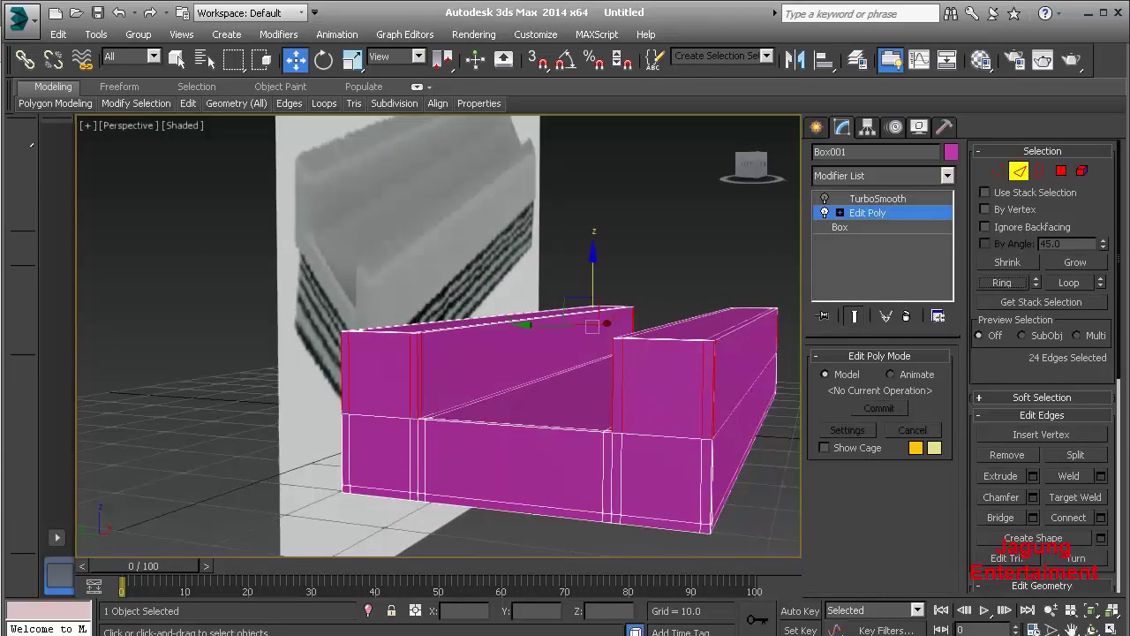
- Connect the rail edge rings with 2 tightly pinched loops at slide 0
right_click(480, 353)
click(475, 422)
text(2)
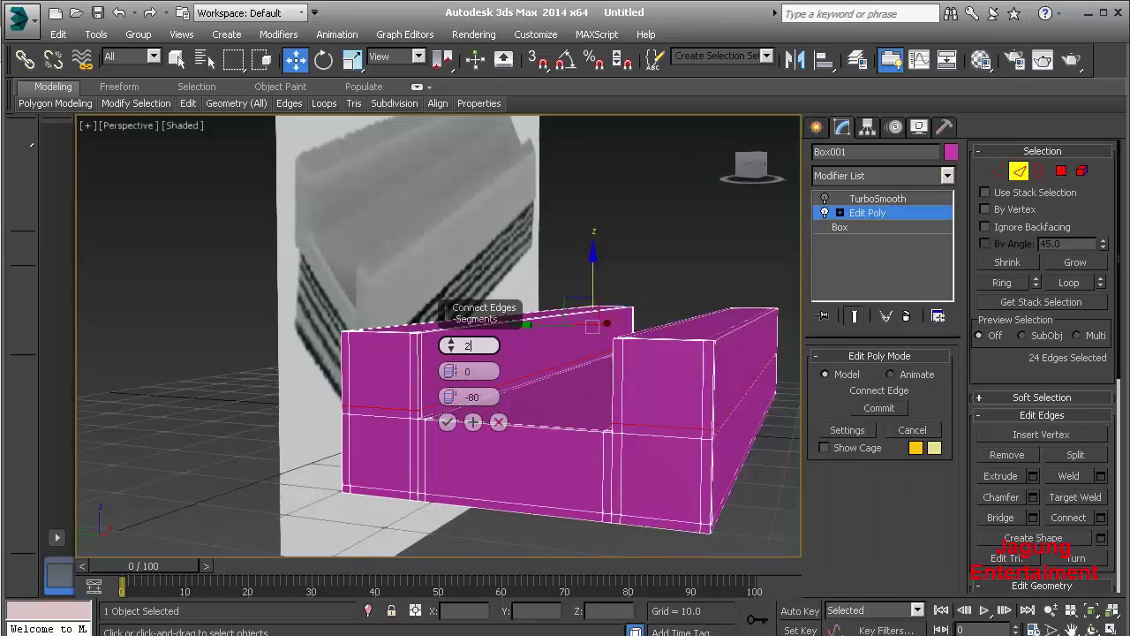
key(Tab)
key(Tab)
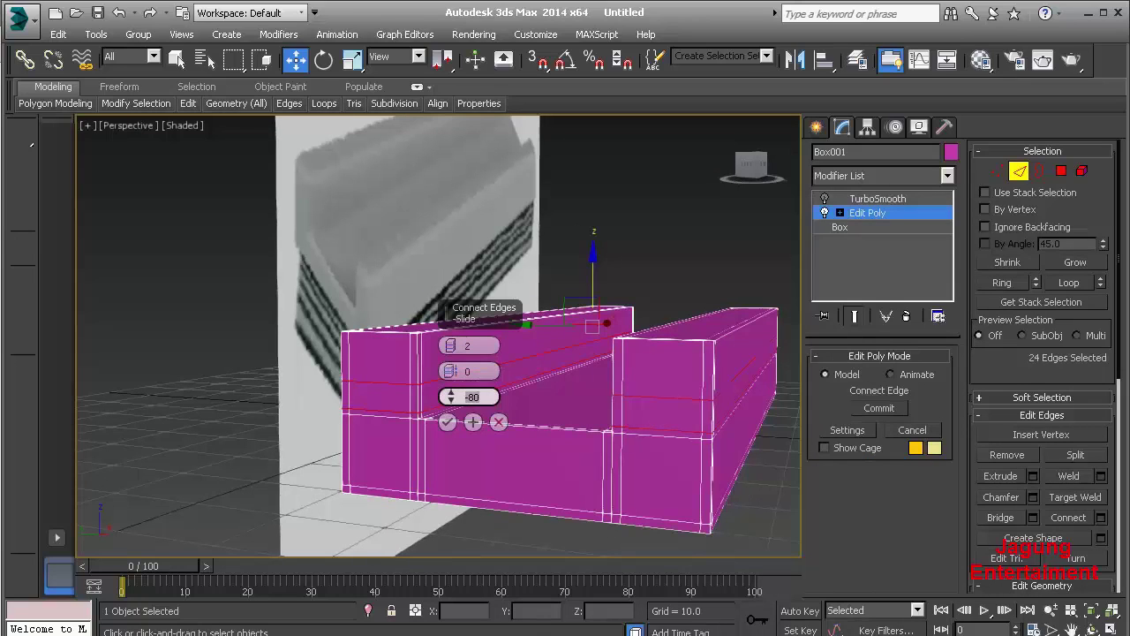
text(0)
key(shift+Tab)
text(90)
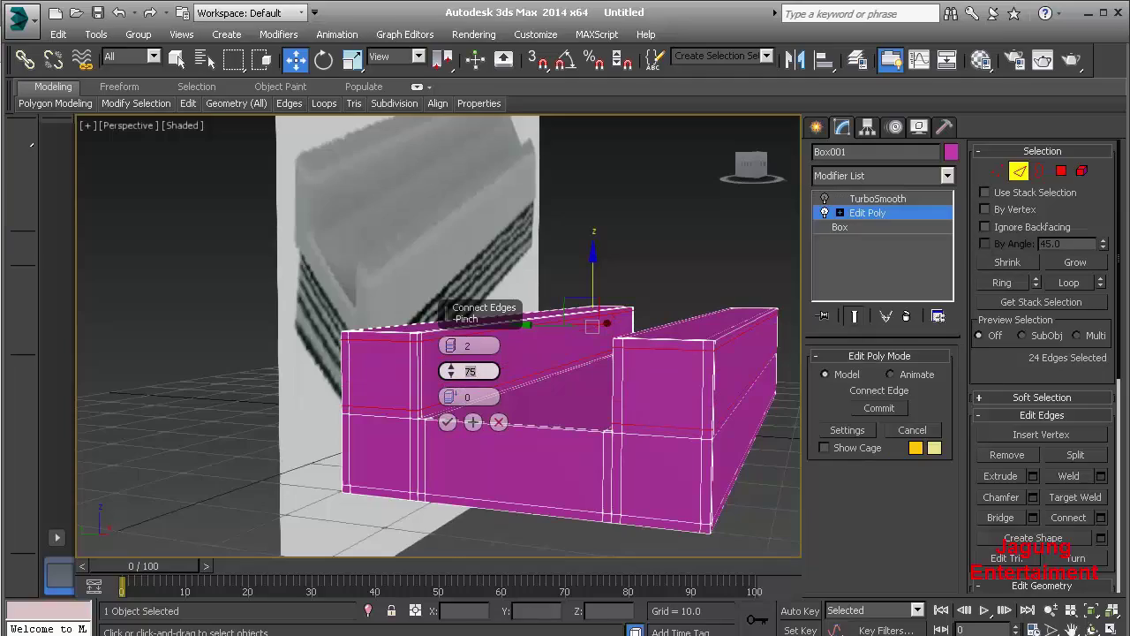
key(Return)
- Exit edge editing and select TurboSmooth to view the smoothed result
key(ctrl+b)
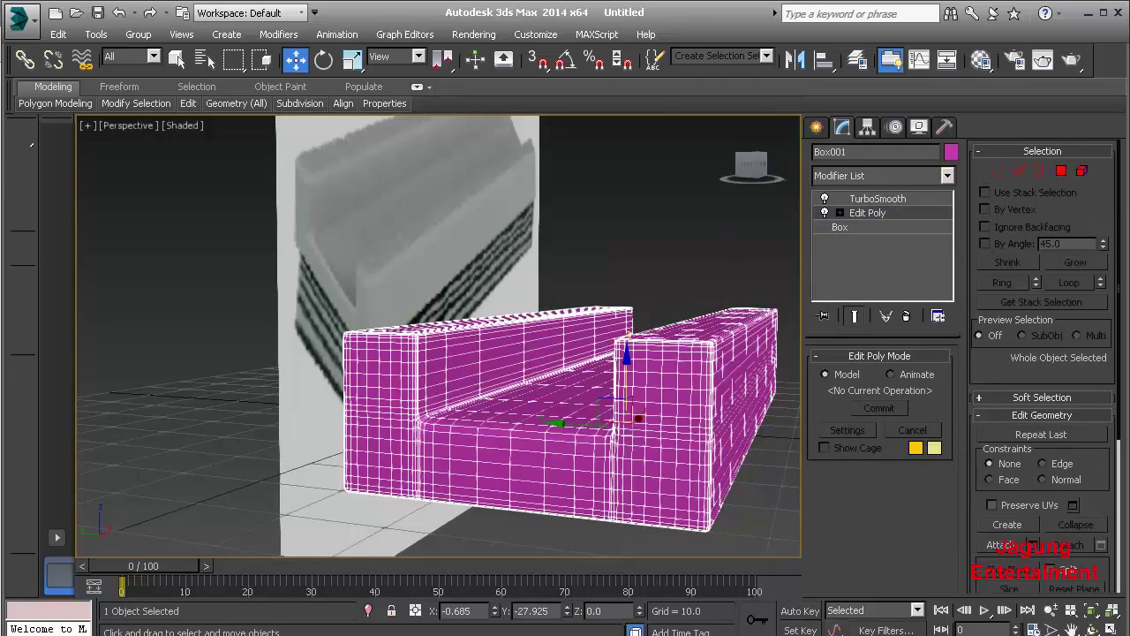
click(878, 198)
scroll(438, 335, up, 5)
- Orbit and zoom around the smoothed eraser from several sides, then reselect Edit Poly
scroll(438, 336, down, 4)
mouse_move(438, 336)
alt+middle_down()
mouse_move(530, 362)
mouse_move(530, 380)
mouse_move(503, 370)
alt+middle_up()
scroll(565, 389, down, 3)
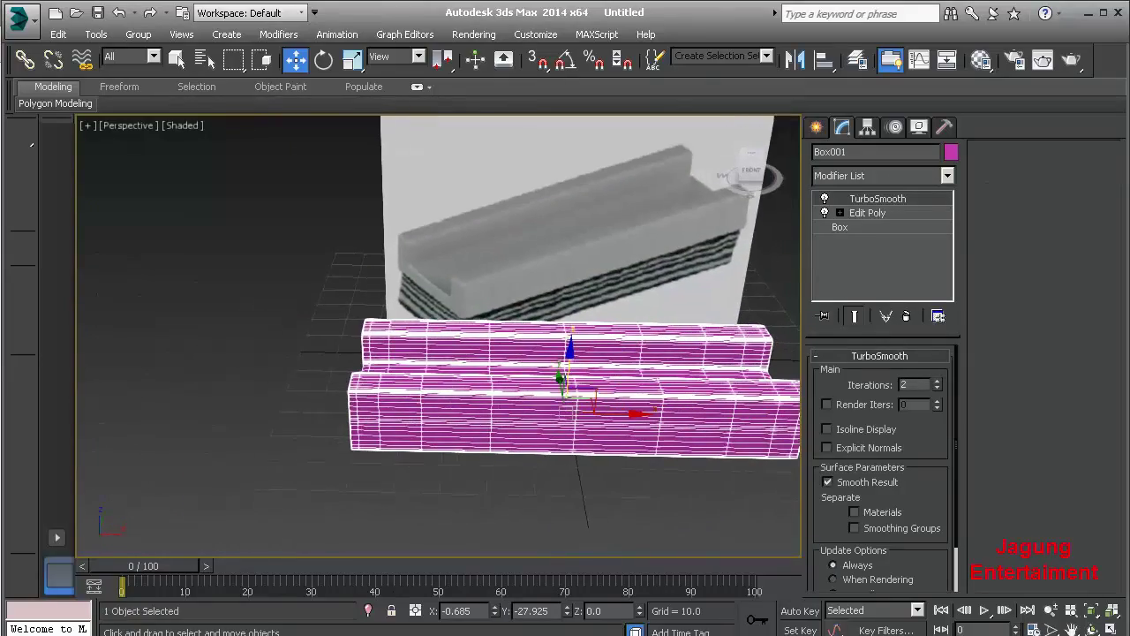
scroll(583, 415, up, 3)
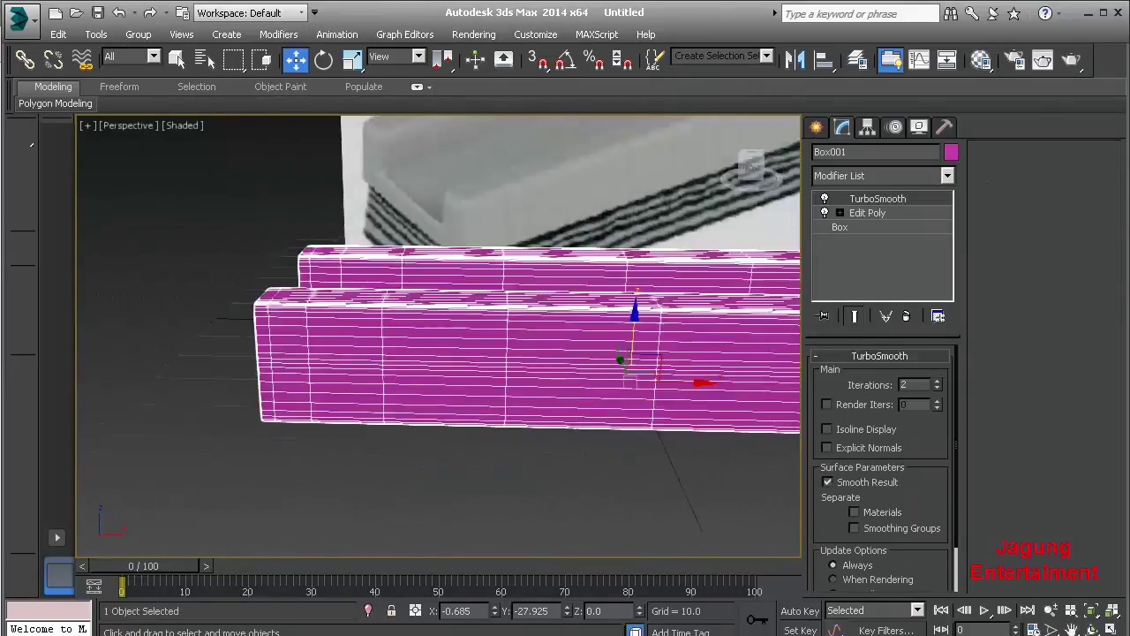
scroll(583, 415, up, 2)
alt+middle_drag(530, 398, 601, 379)
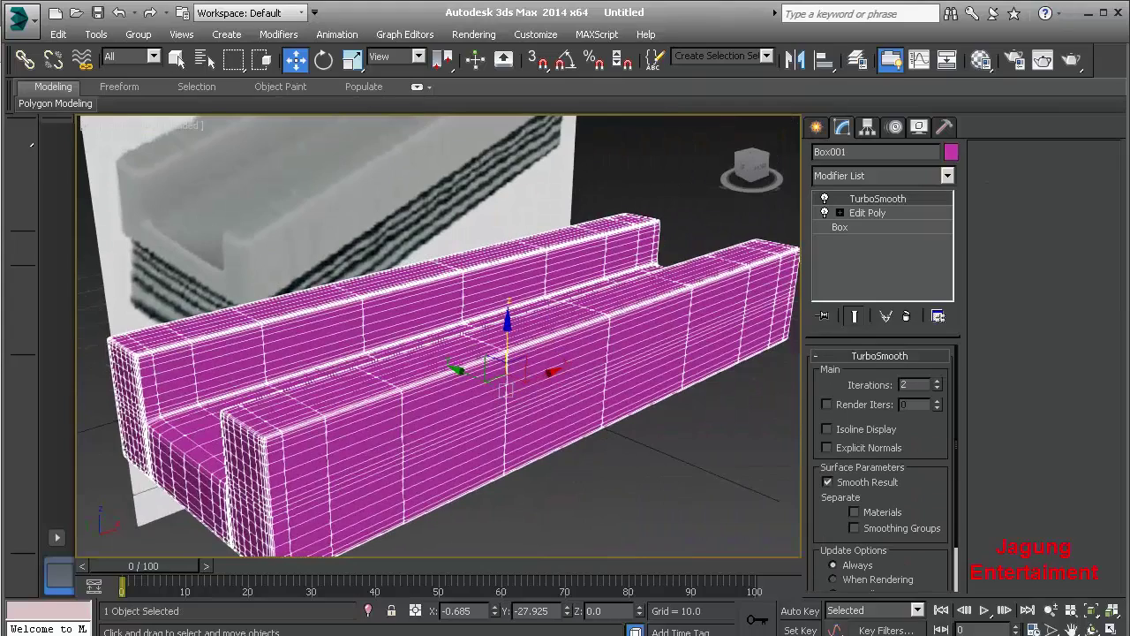
mouse_move(441, 353)
alt+middle_down()
mouse_move(503, 327)
mouse_move(512, 336)
mouse_move(468, 345)
alt+middle_up()
scroll(439, 336, down, 4)
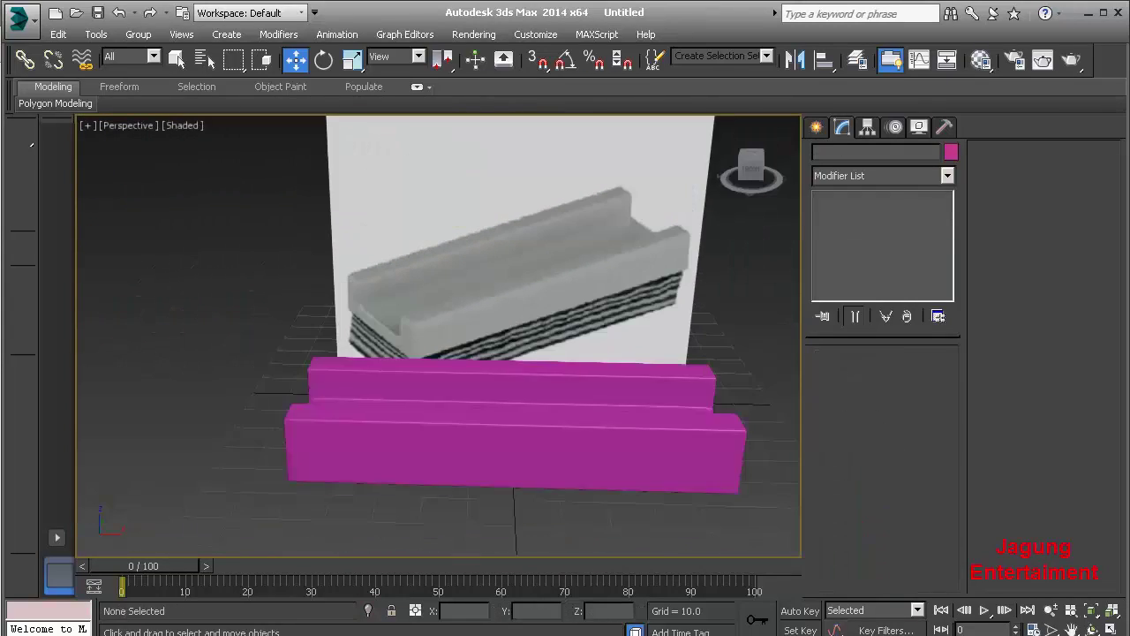
click(867, 213)
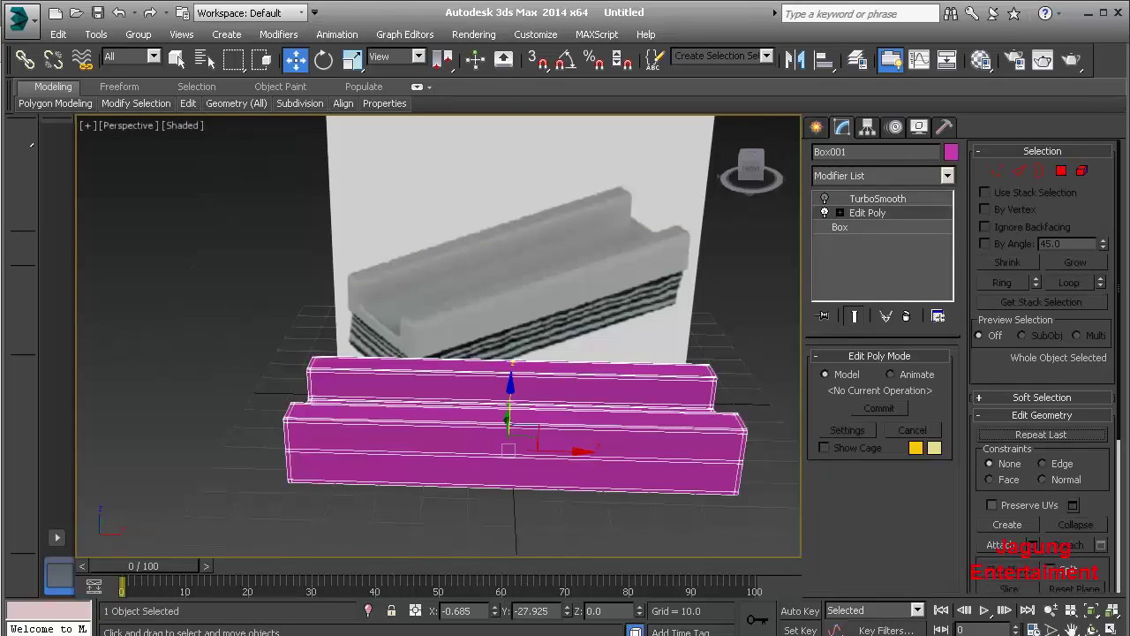
- Connect the selected rail edges with 2 loops pinched at 75 near the ends
key(2)
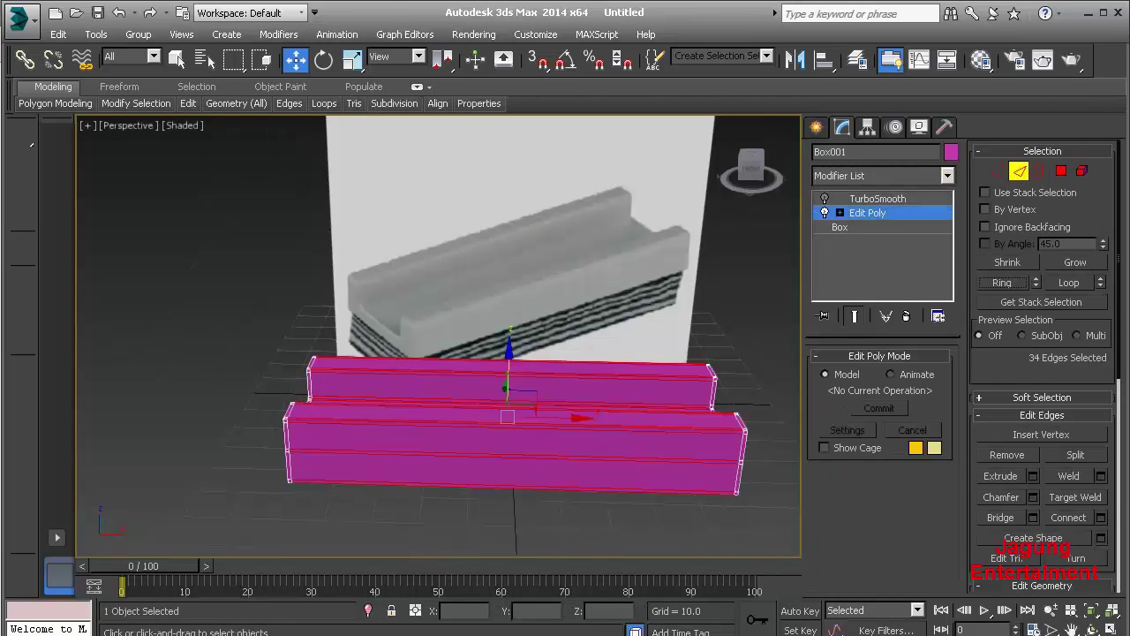
right_click(517, 378)
click(503, 429)
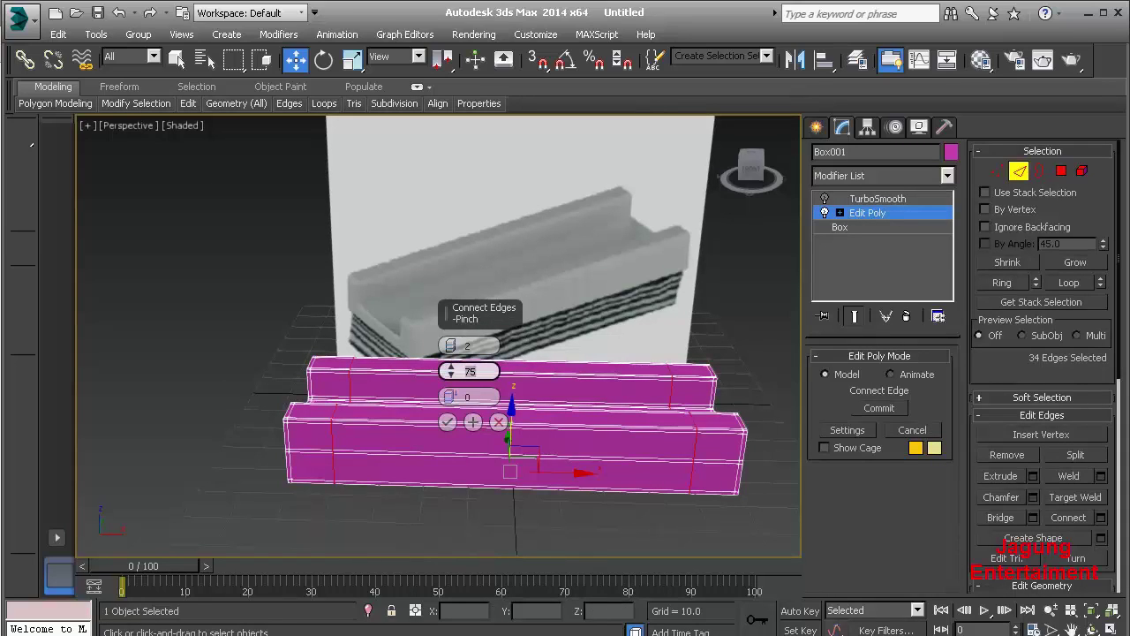
click(448, 422)
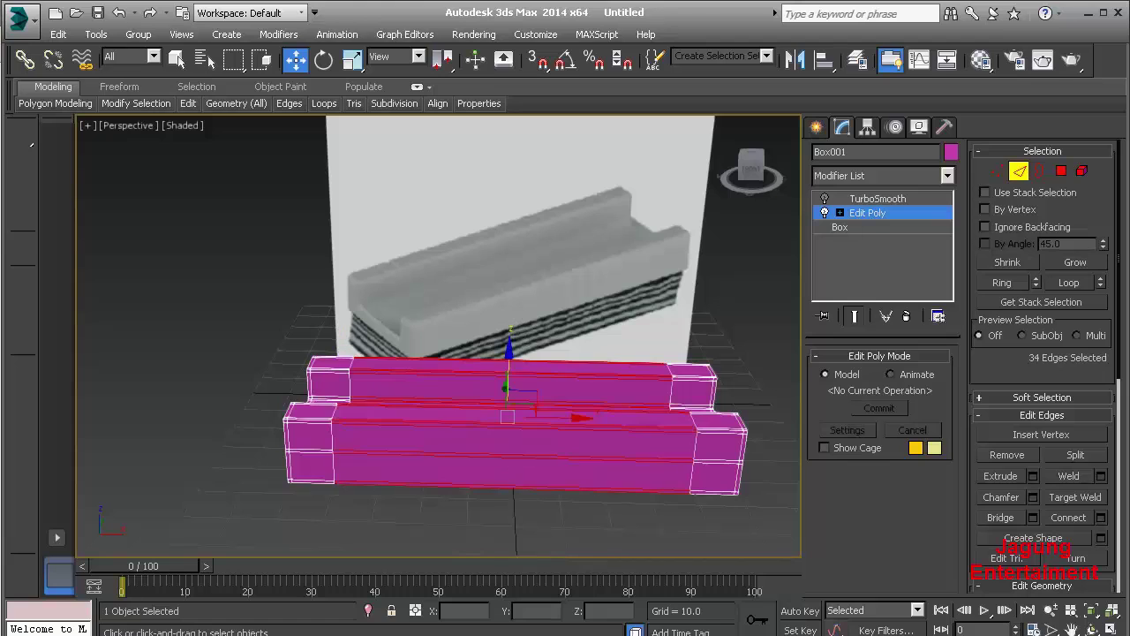
- Add a single connecting loop across the middle of the rails
right_click(448, 366)
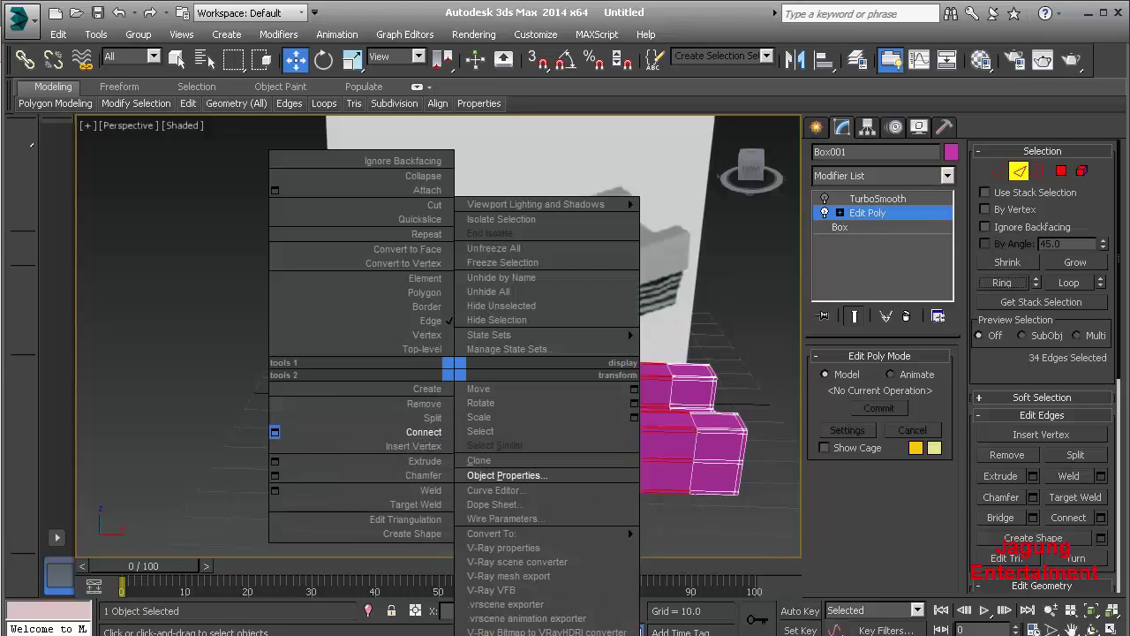
click(276, 432)
click(451, 349)
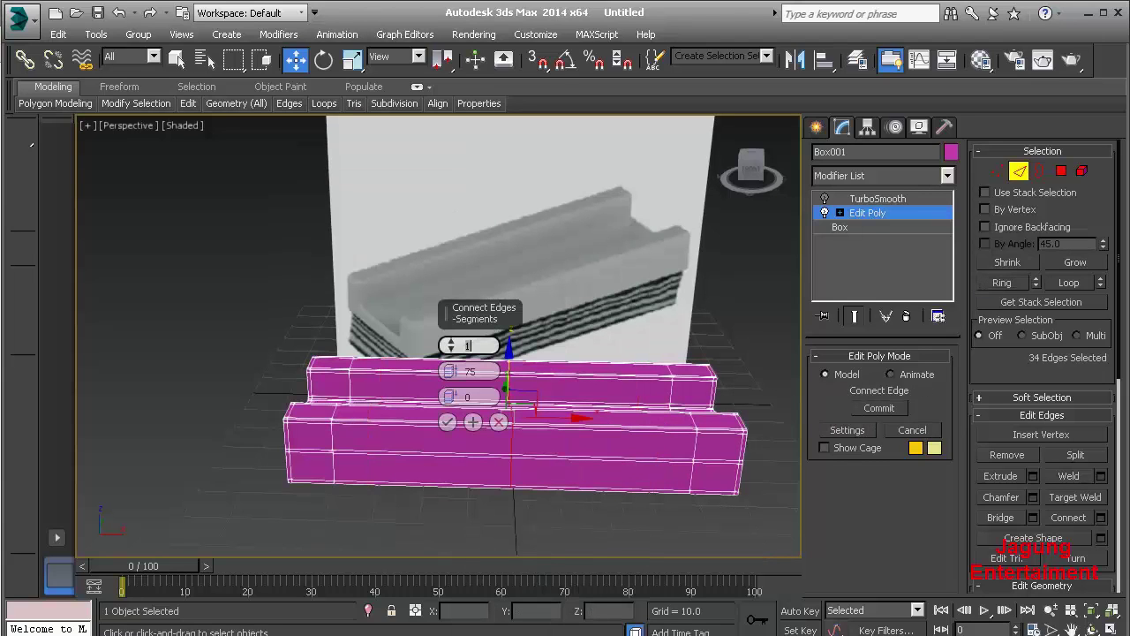
click(448, 422)
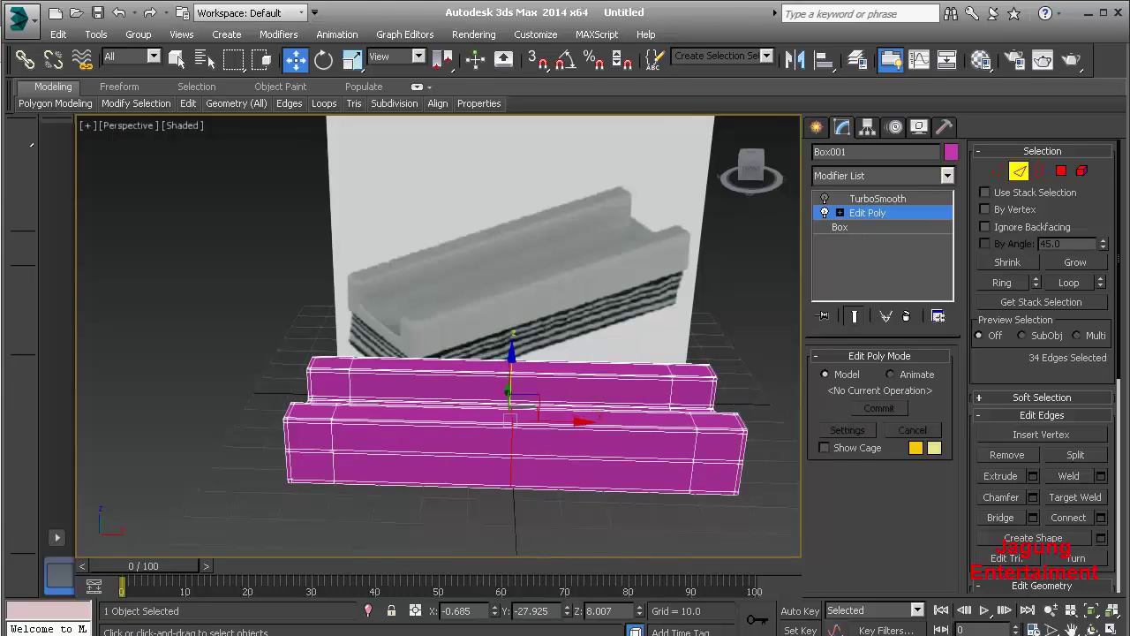
- Try a 12-segment connection across the rails, then cancel it
middle_drag(530, 398, 591, 393)
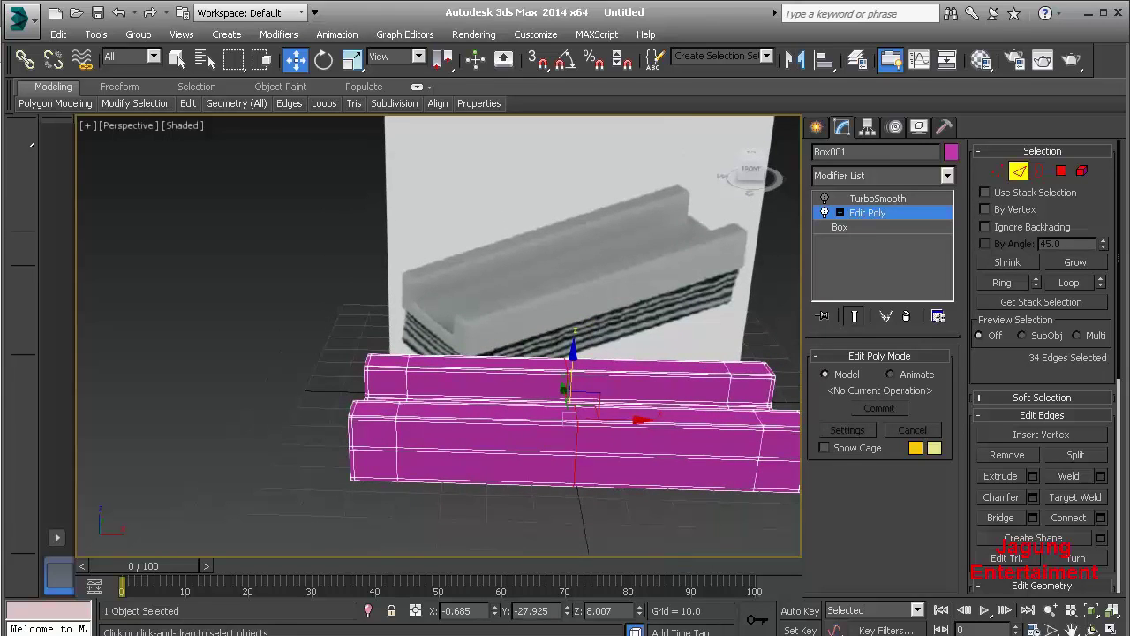
right_click(470, 369)
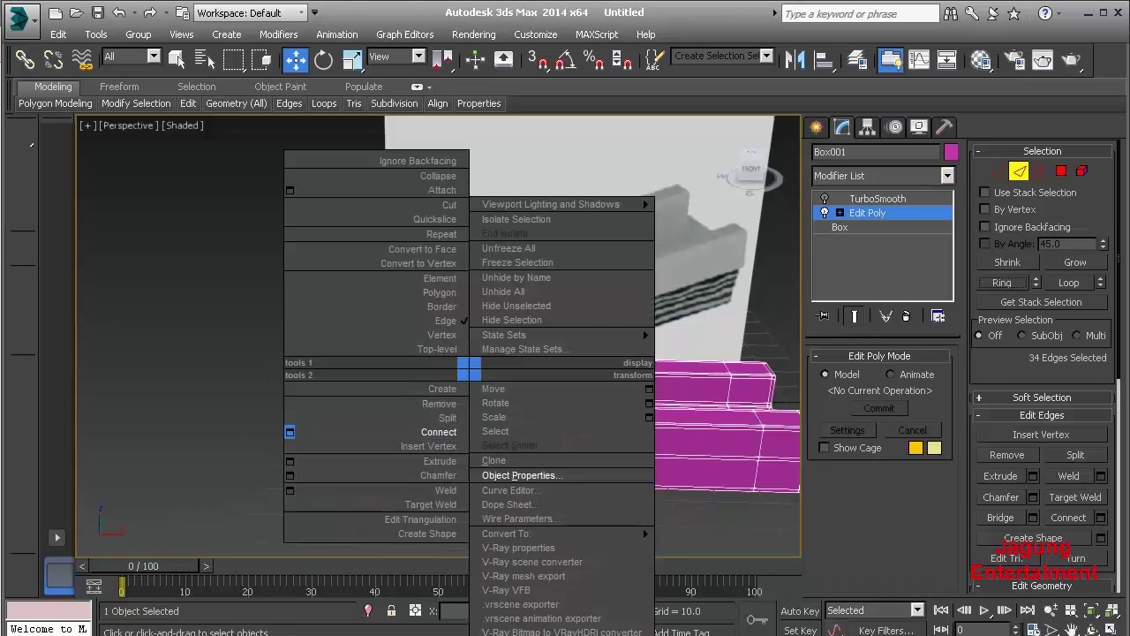
click(439, 432)
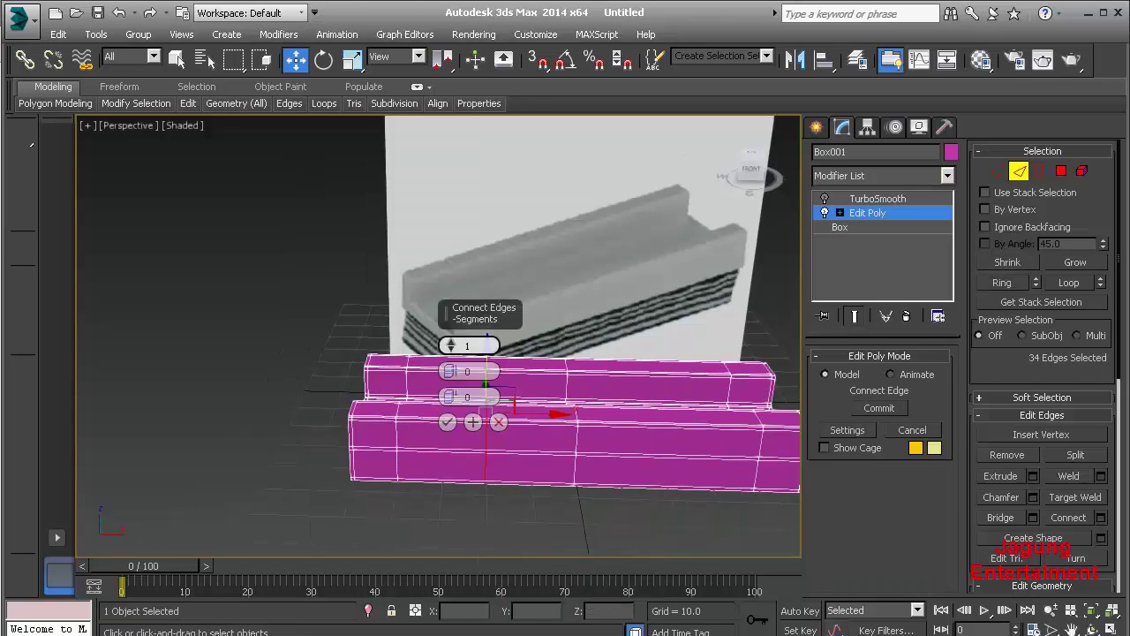
mouse_move(451, 345)
mouse_down()
mouse_move(452, 309)
mouse_move(451, 335)
mouse_up()
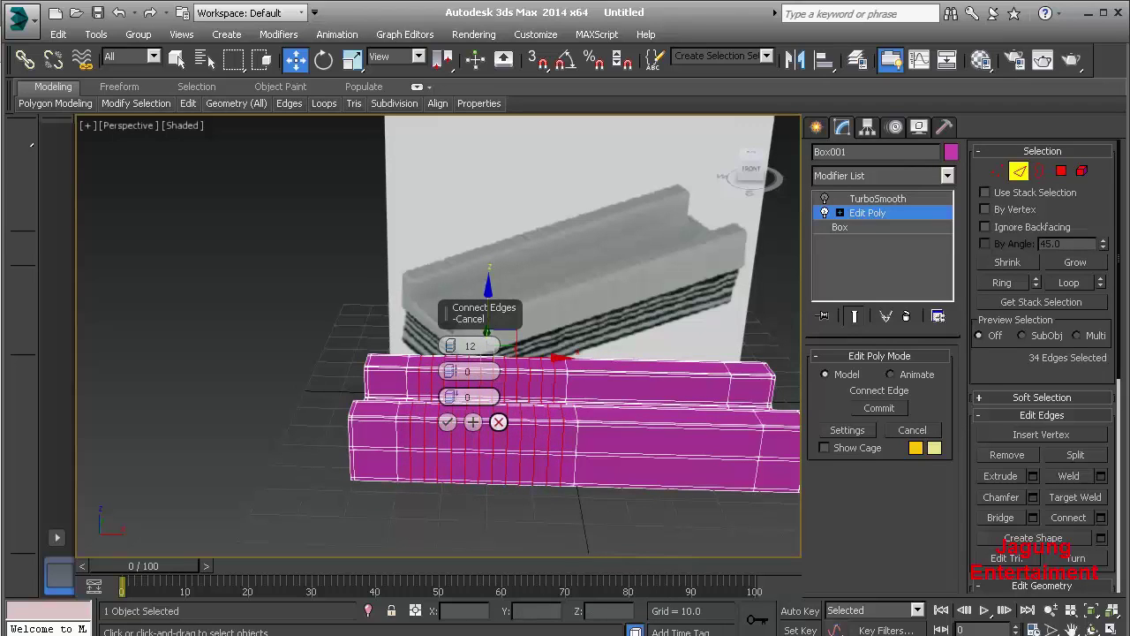
click(499, 422)
- Frame the eraser and select a ring of edges along the box's length
key(2)
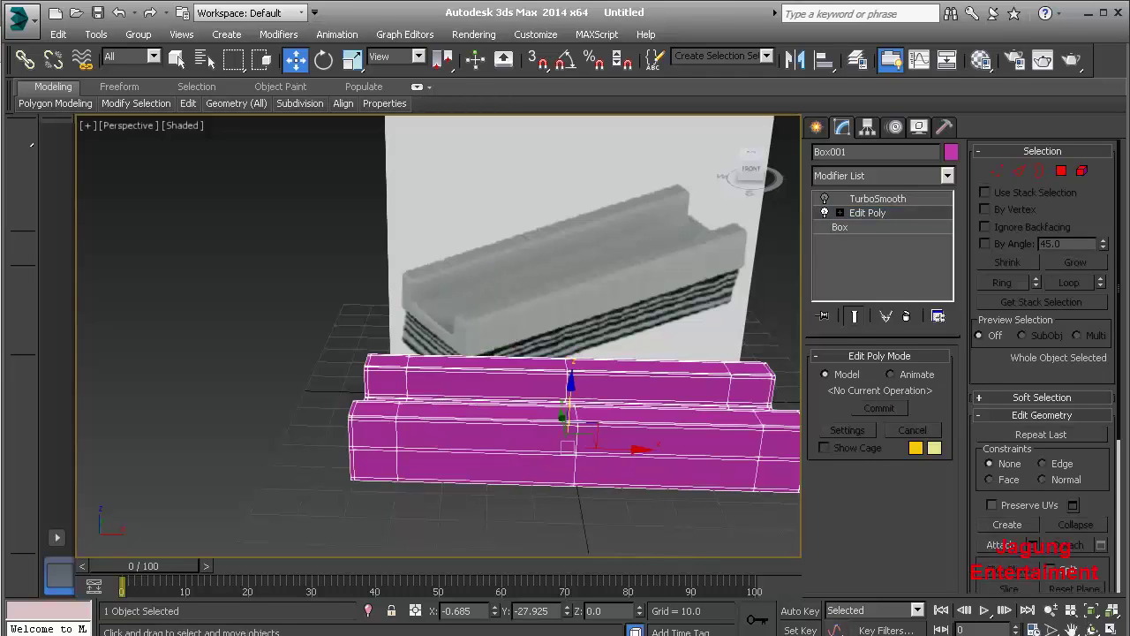
key(z)
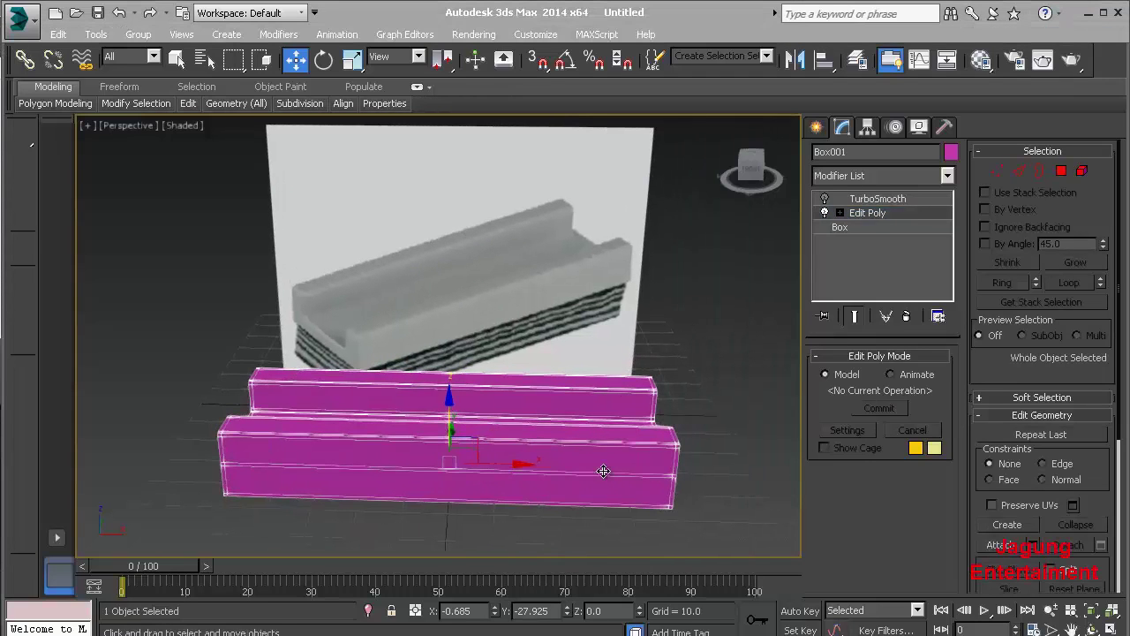
click(1019, 170)
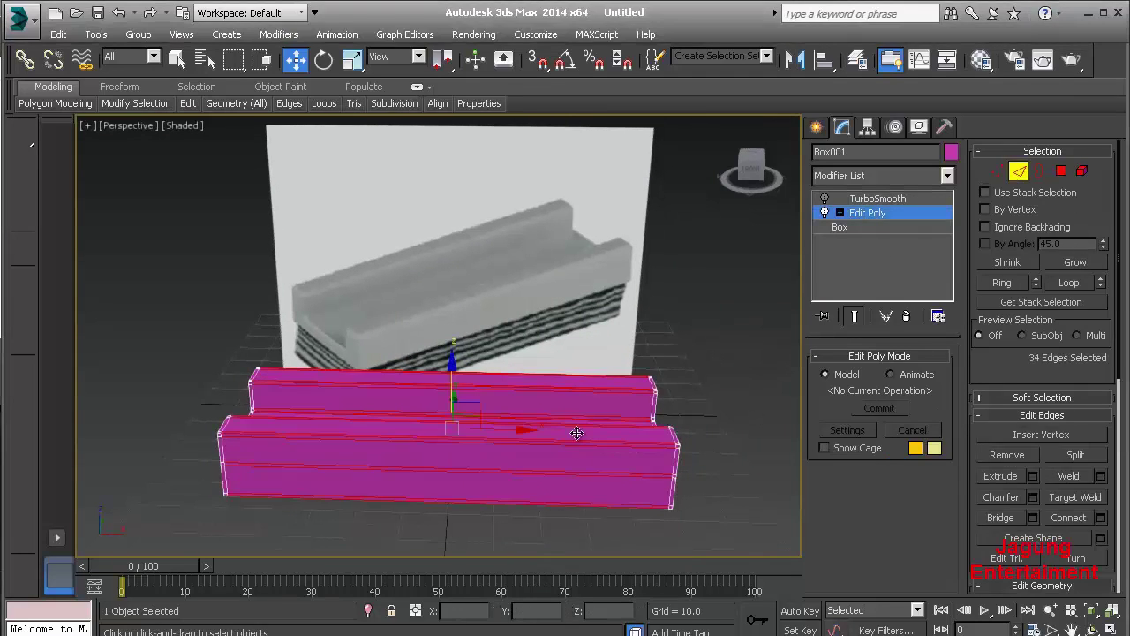
click(1003, 283)
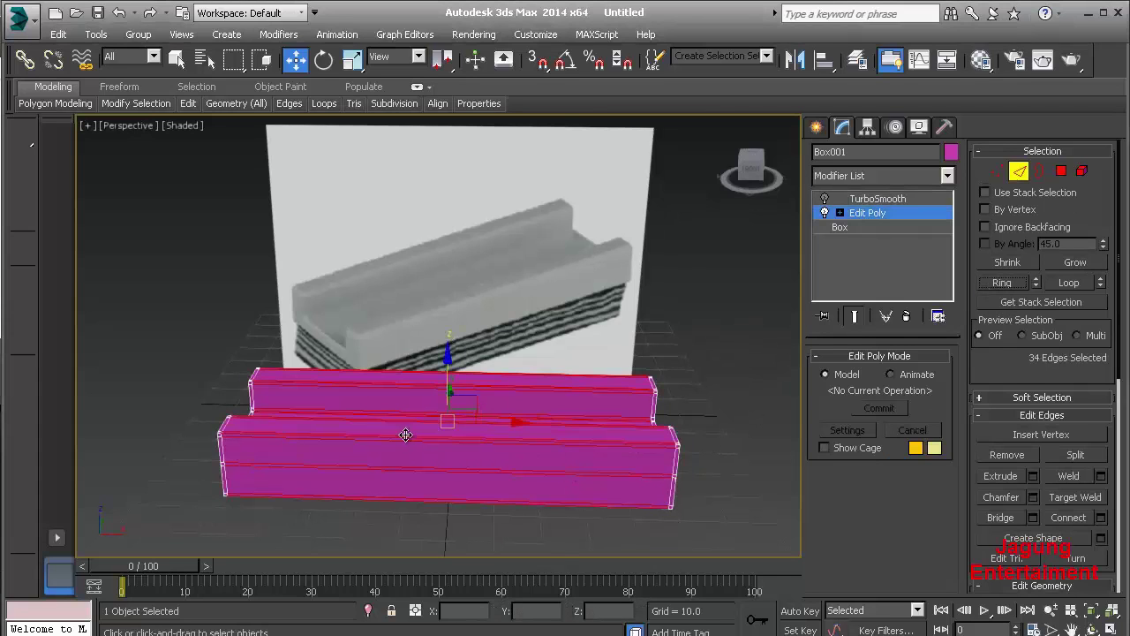
- Connect the edge ring with 20 segments and pinch 0
right_click(381, 381)
click(212, 438)
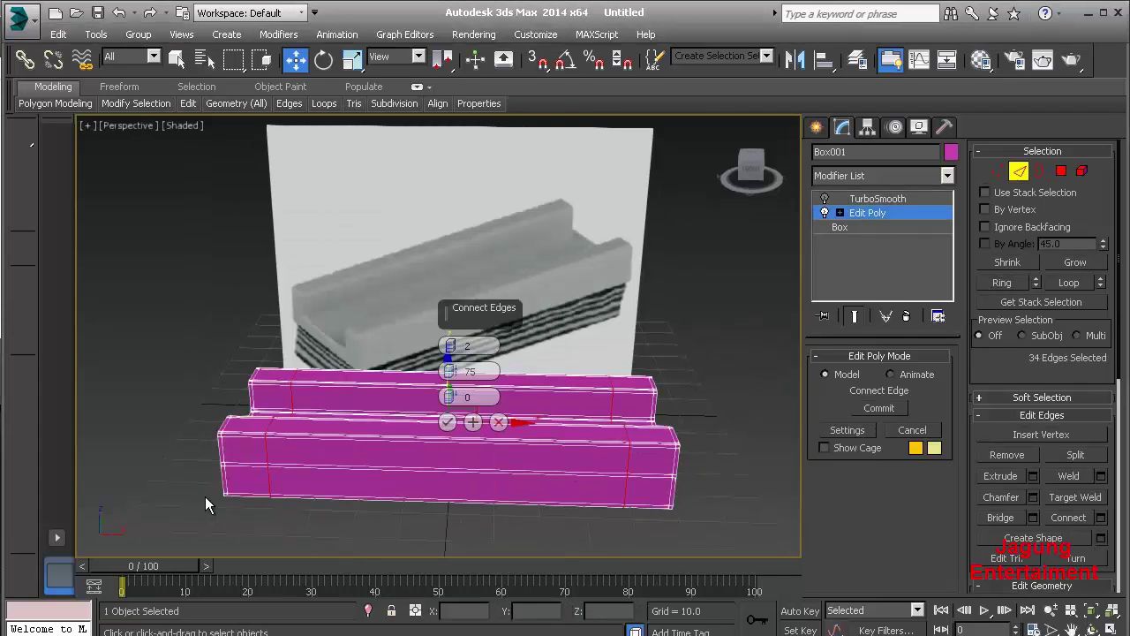
click(469, 371)
text(0)
click(476, 346)
text(10)
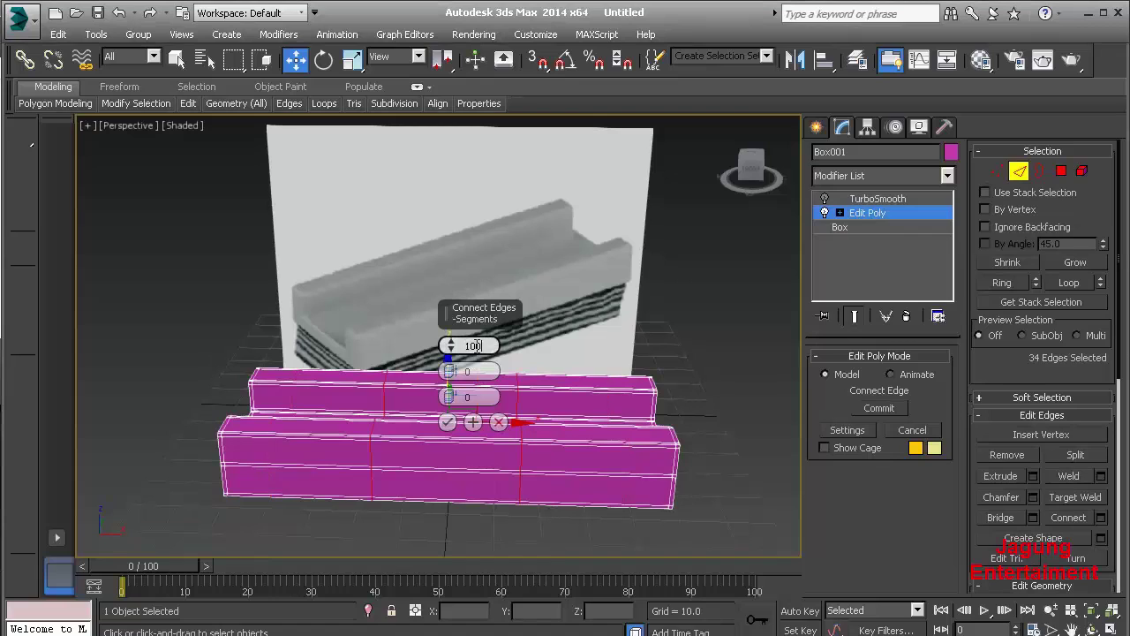
click(484, 371)
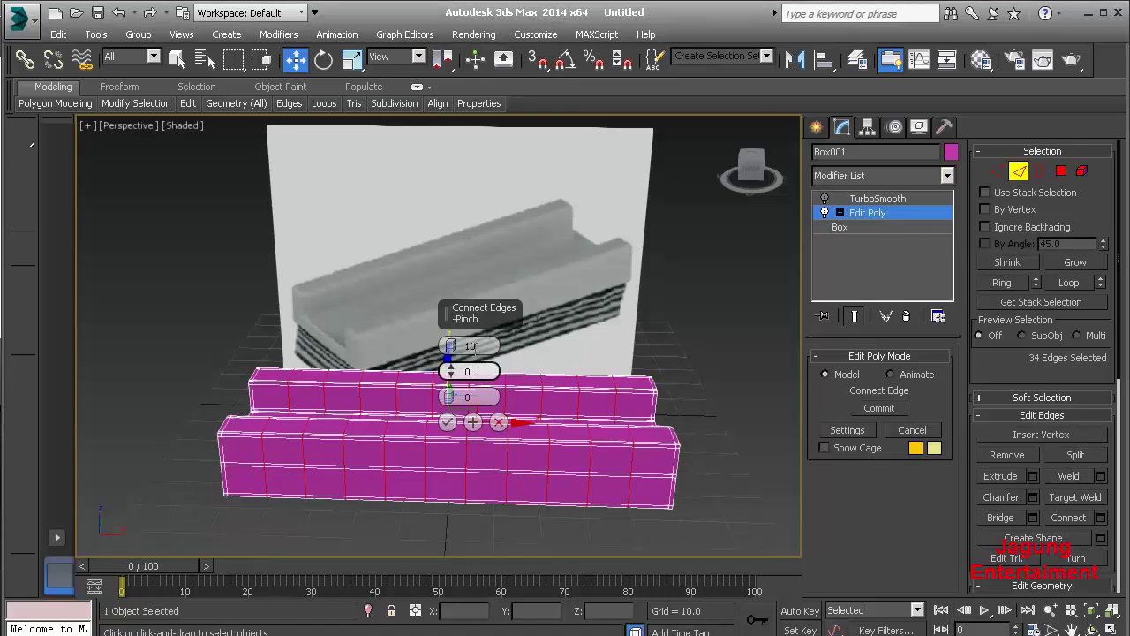
click(478, 345)
text(20)
click(471, 371)
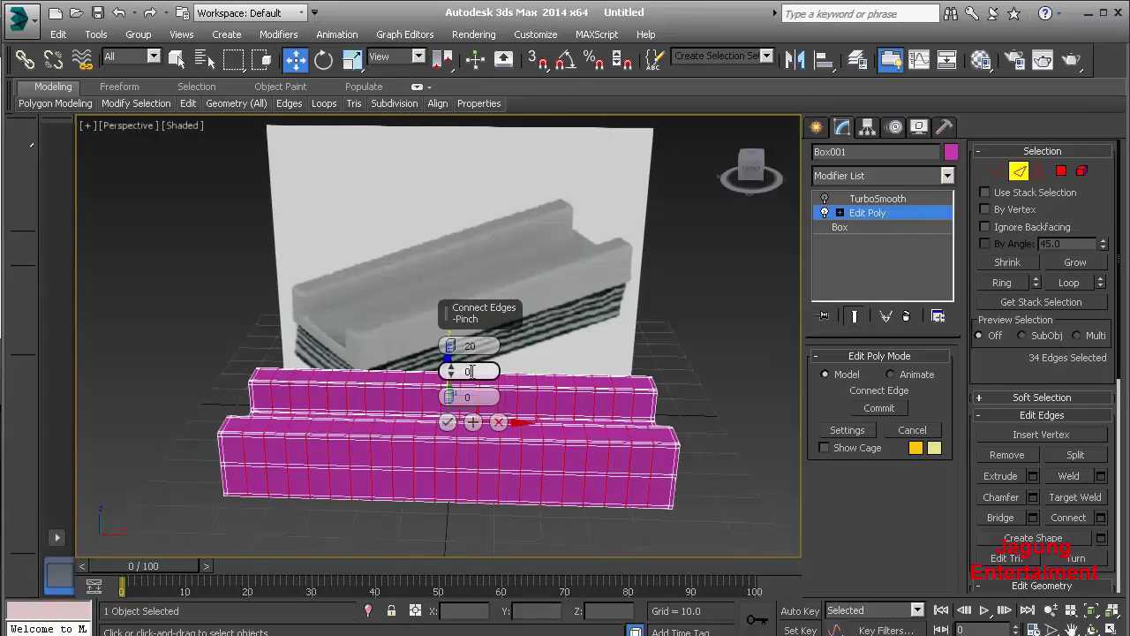
click(448, 422)
alt+middle_drag(470, 420, 308, 468)
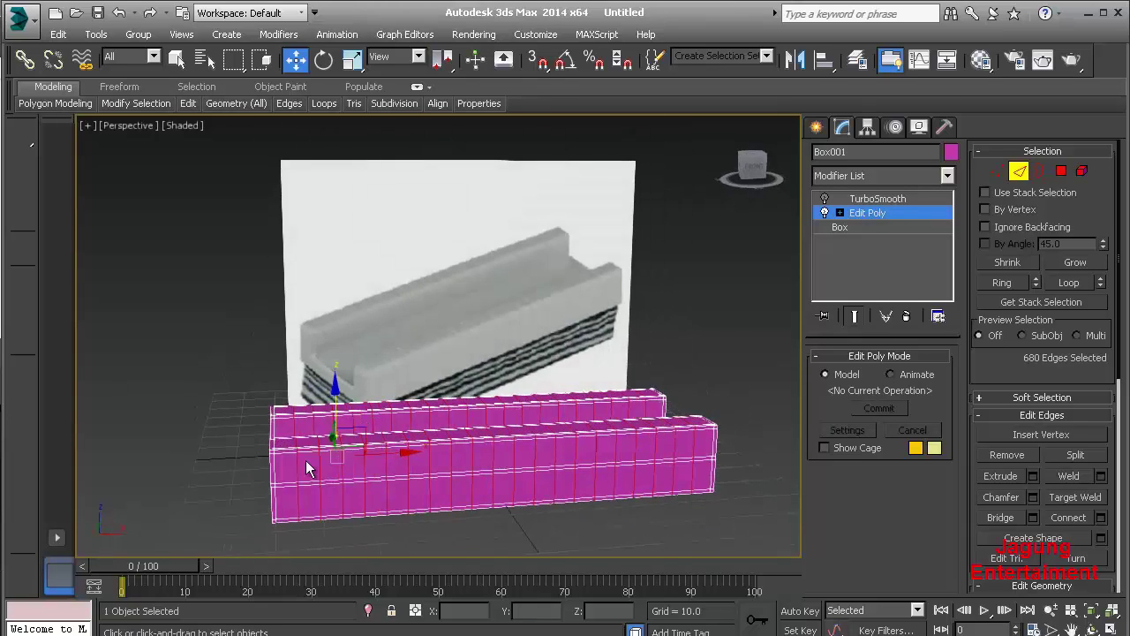
- Orbit and zoom in on the left end of the front rail to inspect its edge loops
scroll(308, 468, up, 3)
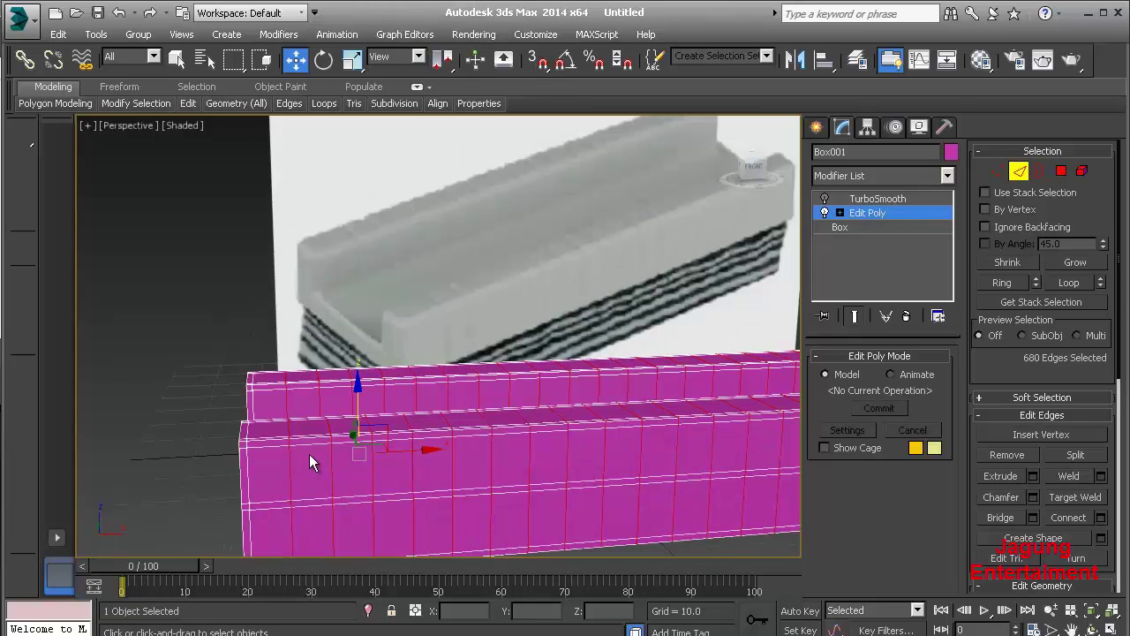
alt+middle_drag(309, 454, 367, 440)
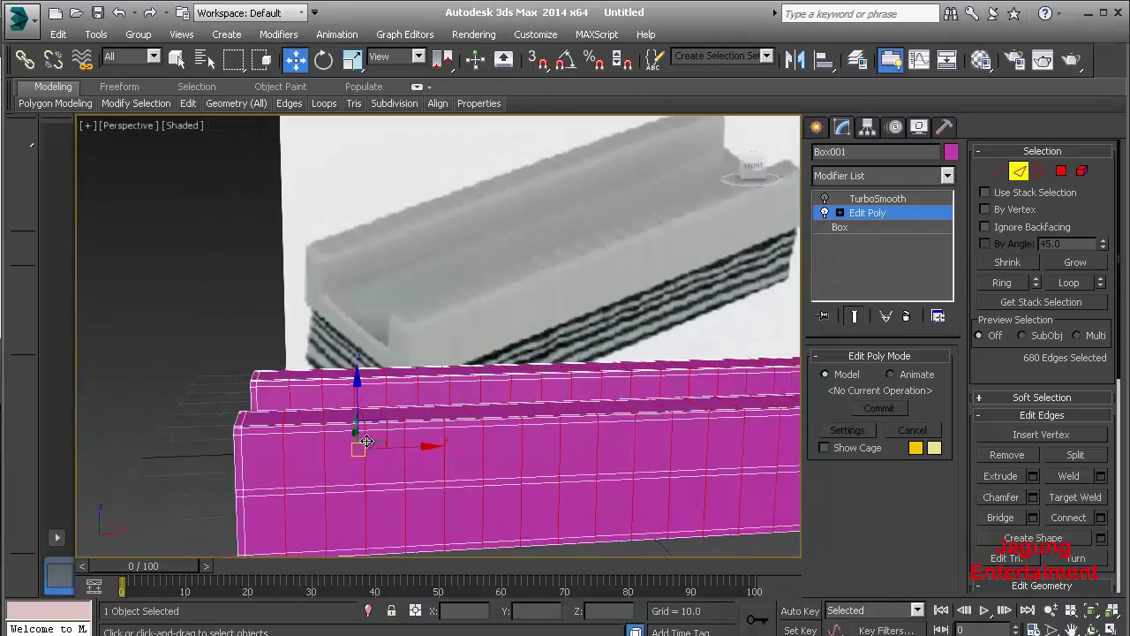
scroll(366, 441, up, 2)
scroll(367, 441, up, 2)
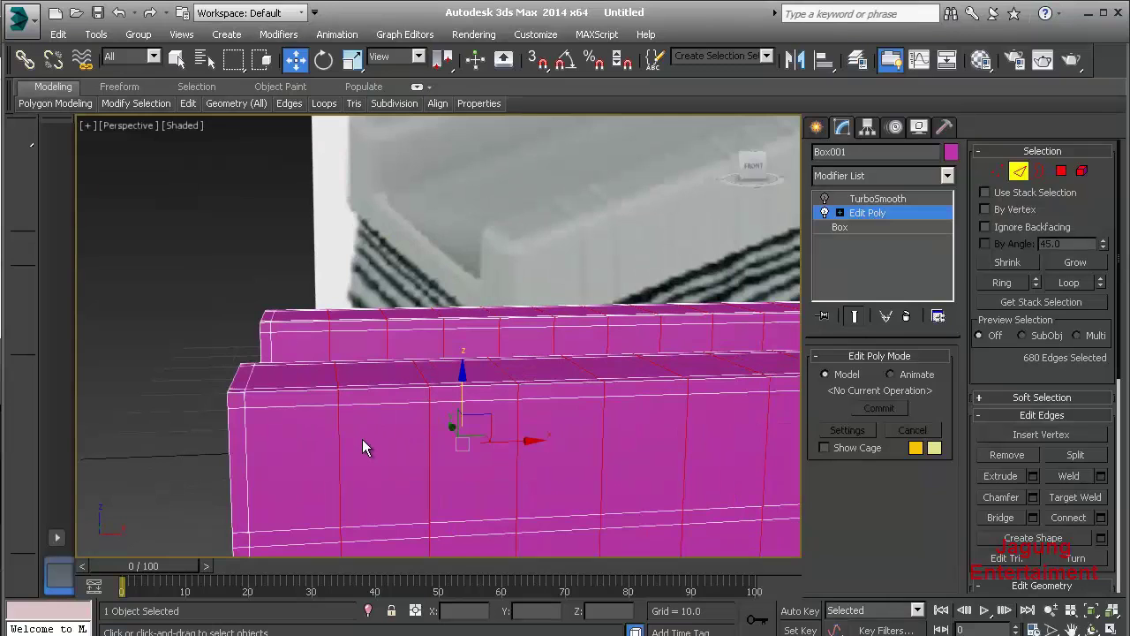
alt+middle_drag(362, 439, 381, 443)
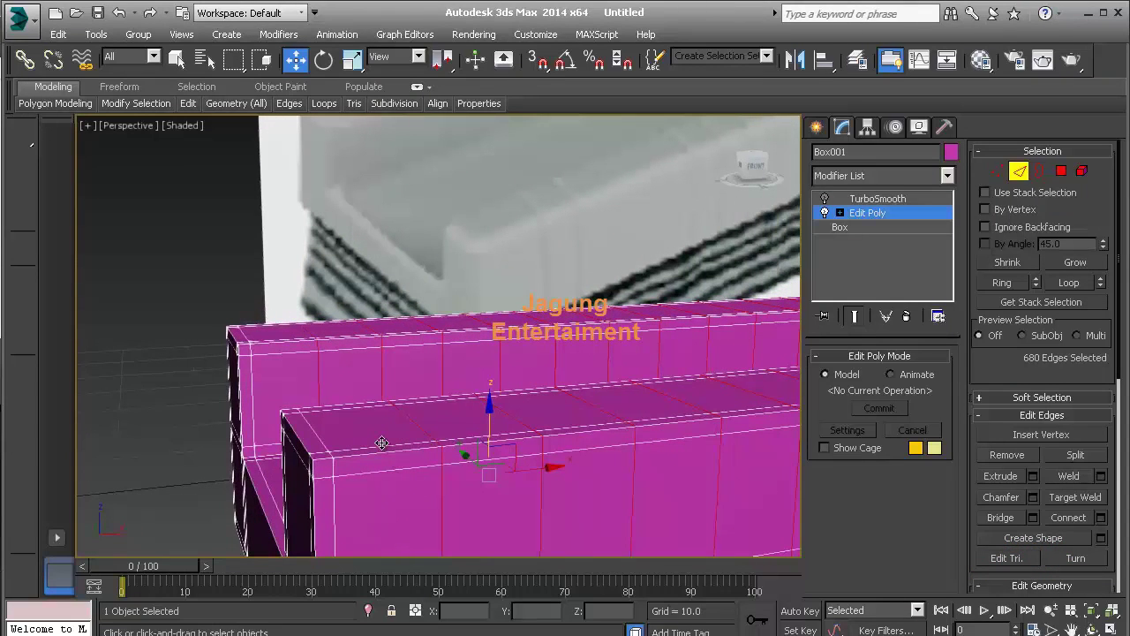
- Apply a Connect to the selected edges
right_click(497, 424)
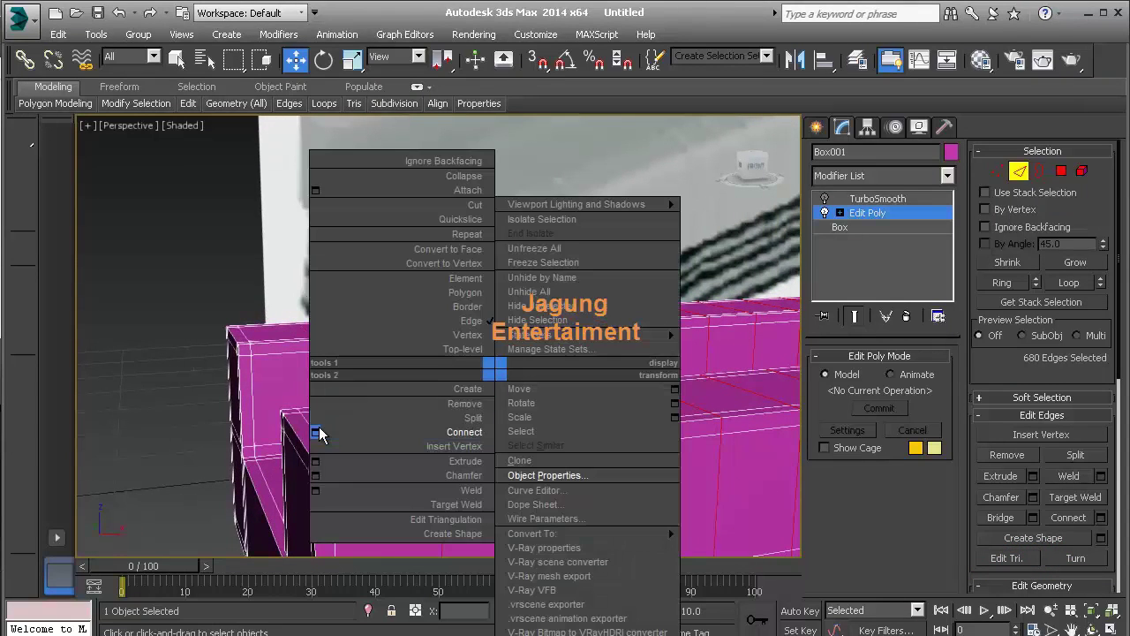
click(317, 434)
key(Return)
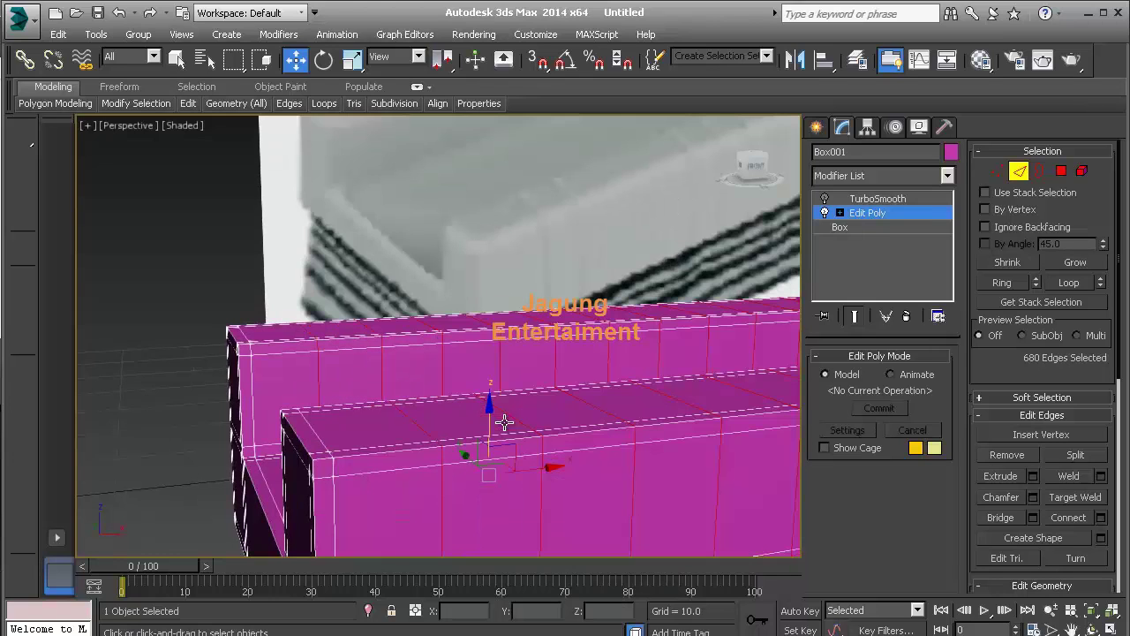
- Chamfer the edge loops at 0.191 with 2 segments, then clear the selection
right_click(420, 369)
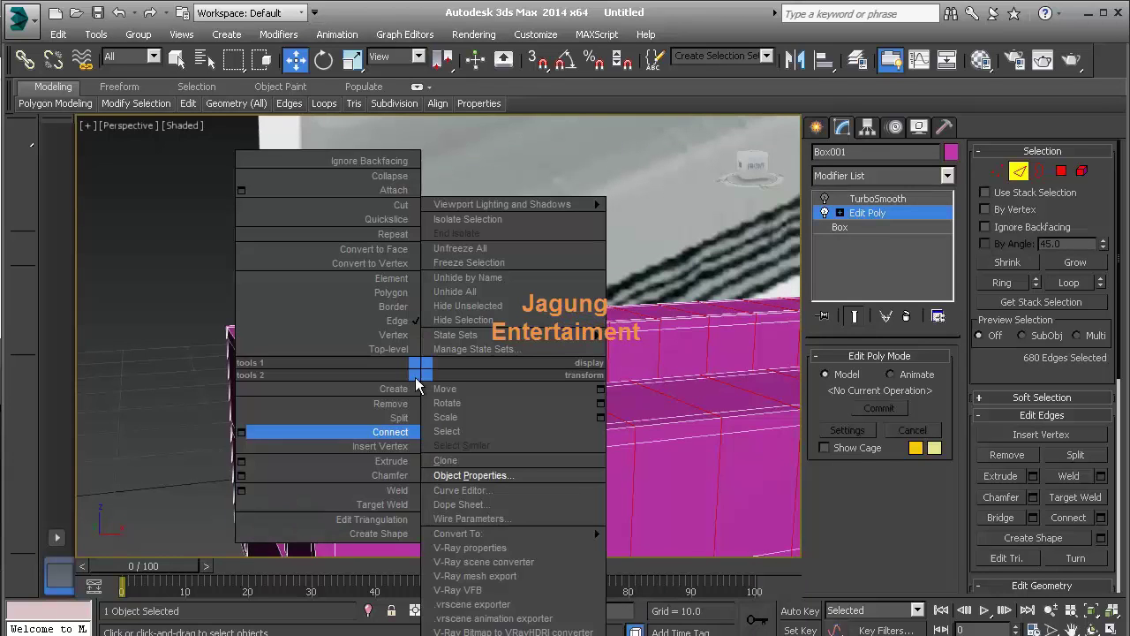
click(242, 476)
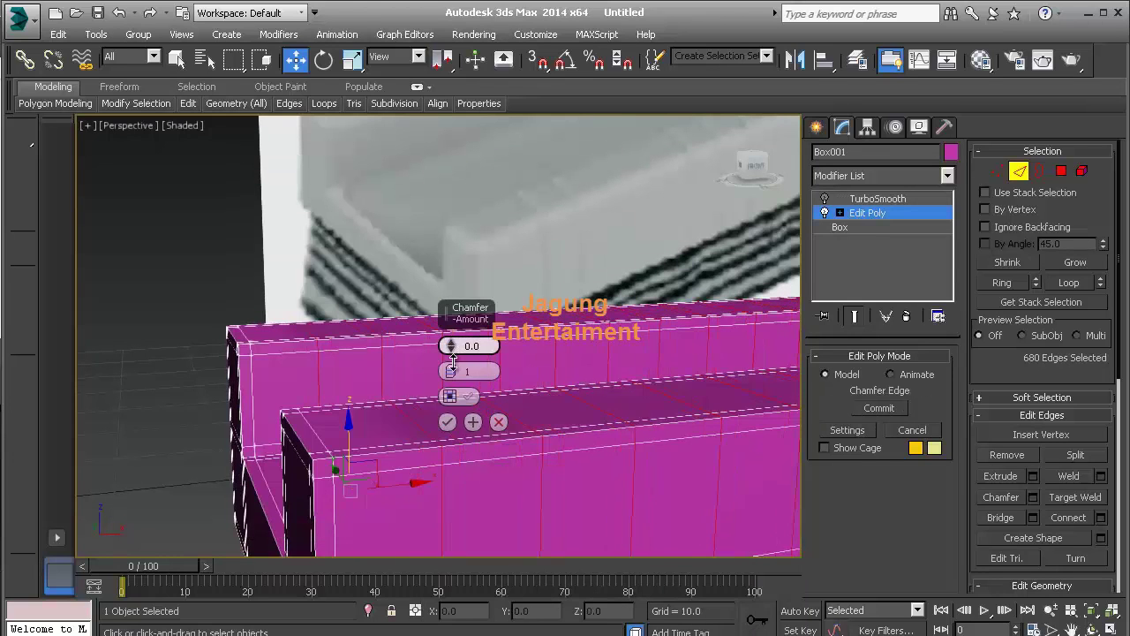
click(451, 368)
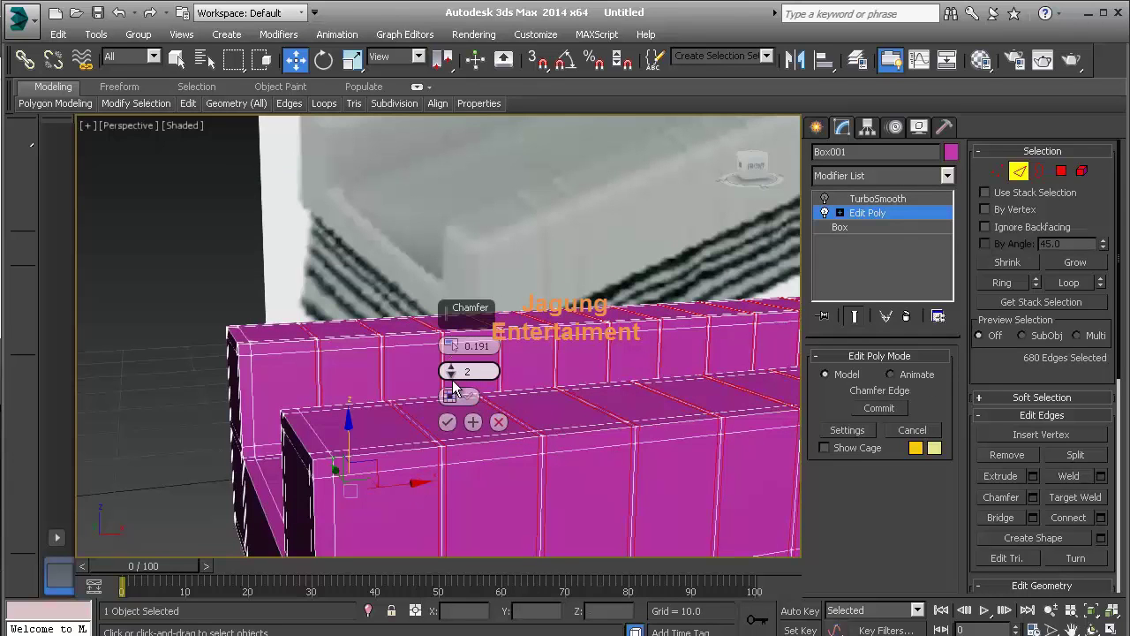
click(447, 421)
alt+middle_drag(447, 421, 475, 265)
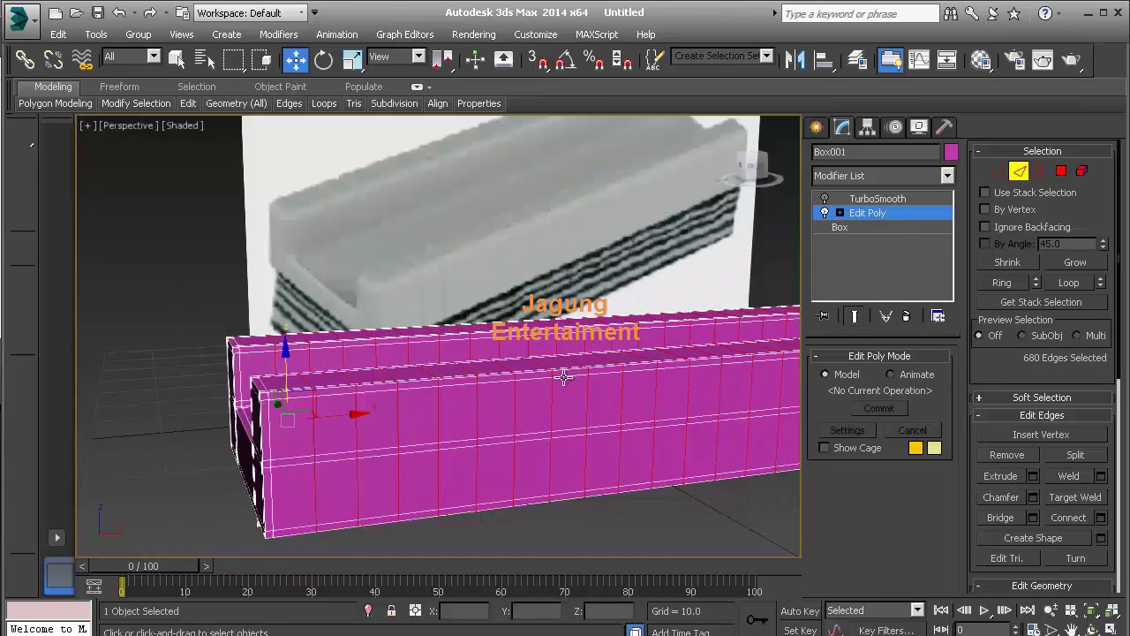
click(453, 252)
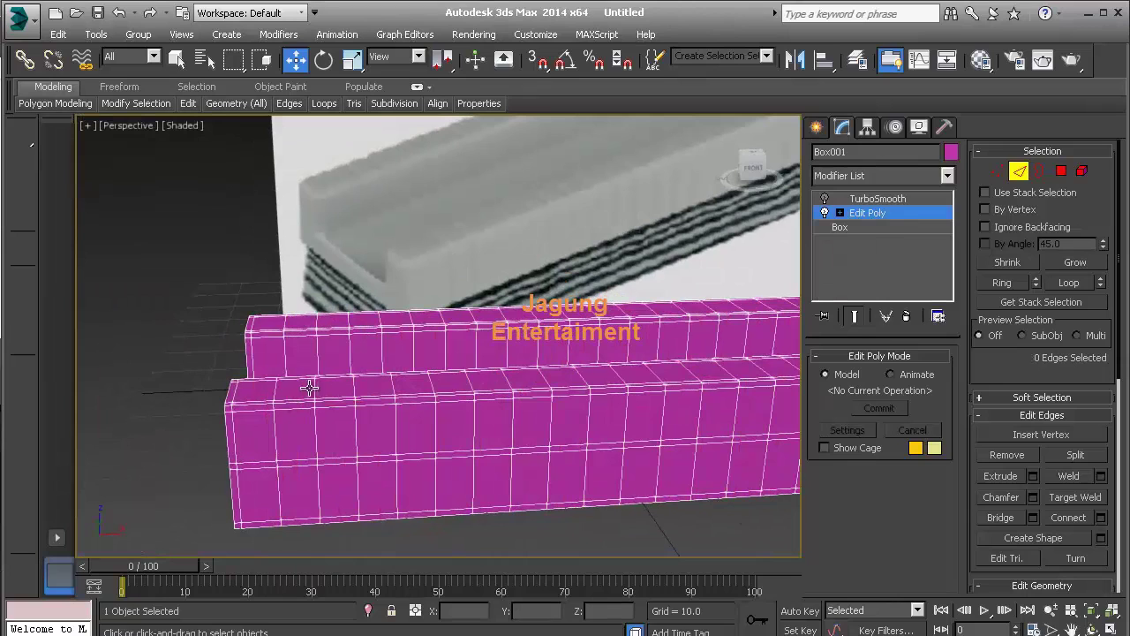
- Select two edges near the box's left end and extend them into a full loop
click(315, 389)
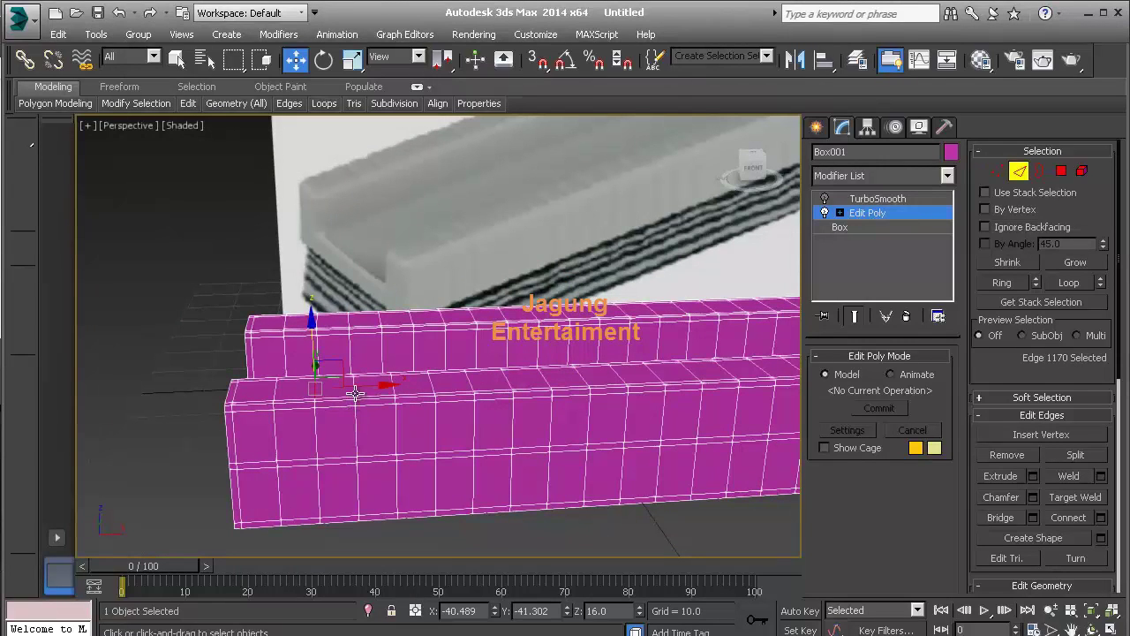
ctrl+click(379, 388)
click(1069, 283)
- Chamfer the selected loop with an amount of 0.75
right_click(333, 389)
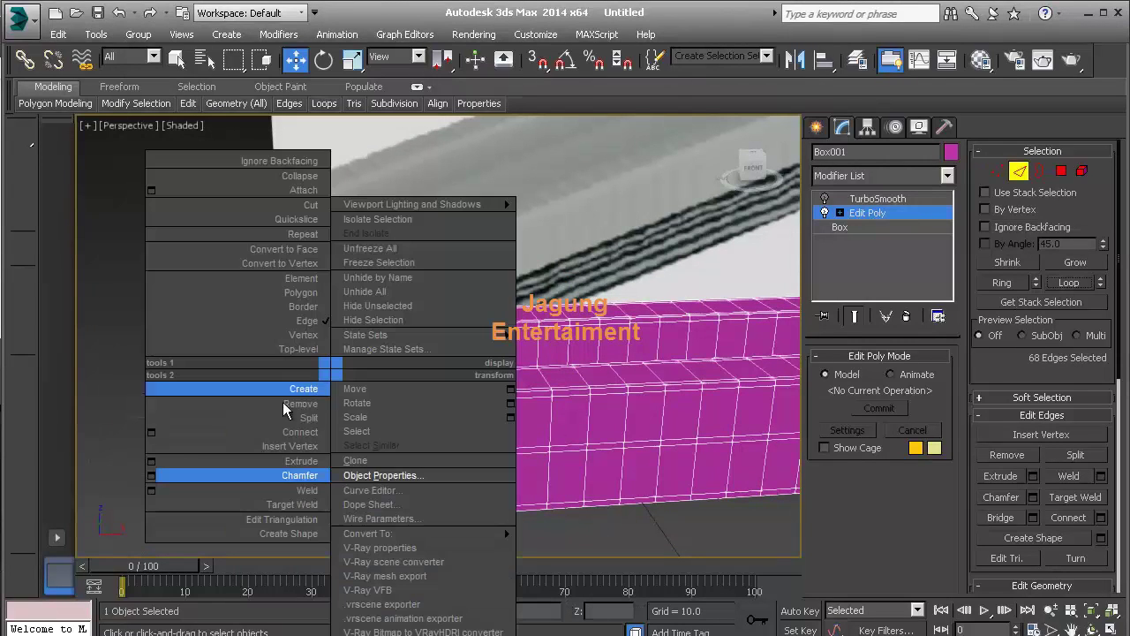
click(152, 475)
drag(450, 346, 449, 331)
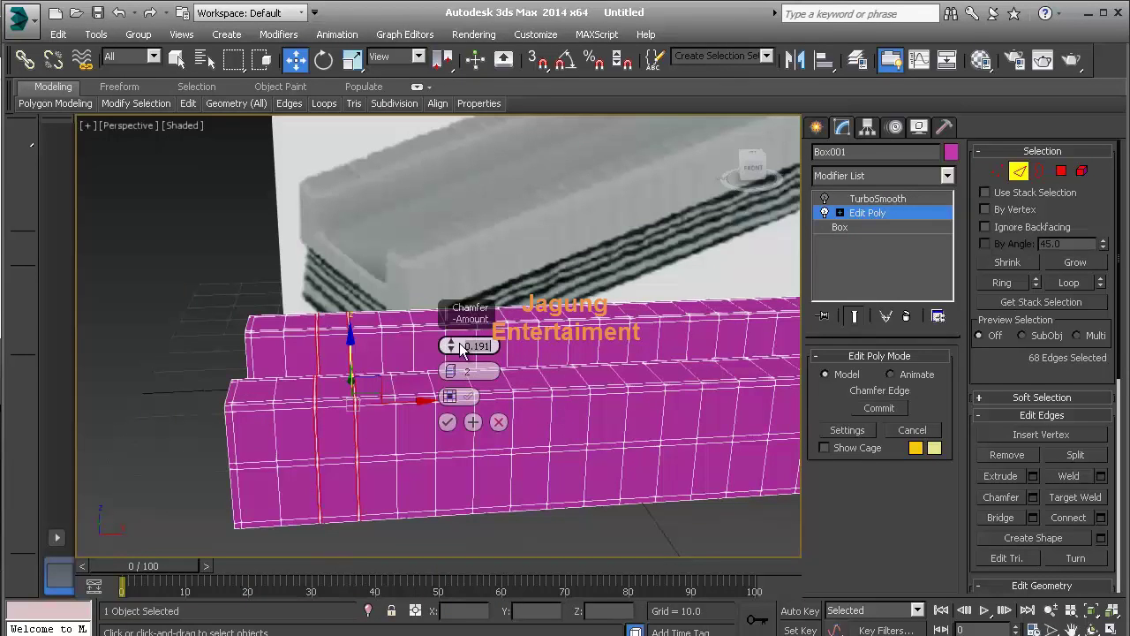
double_click(471, 346)
text(1)
key(Return)
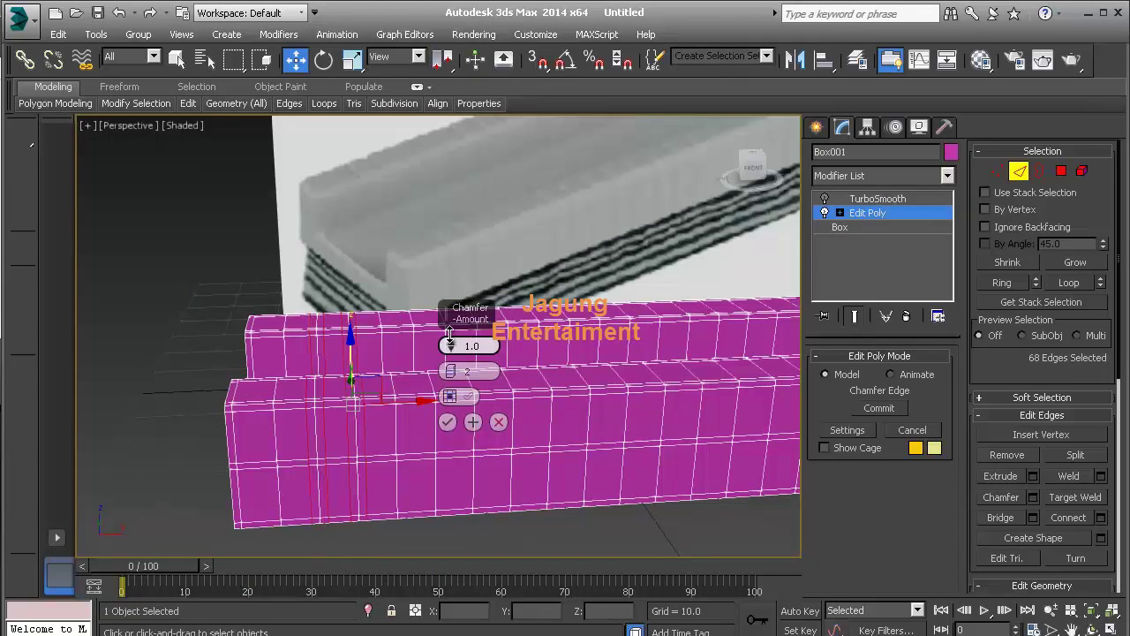
alt+middle_drag(406, 398, 348, 405)
text(0.)
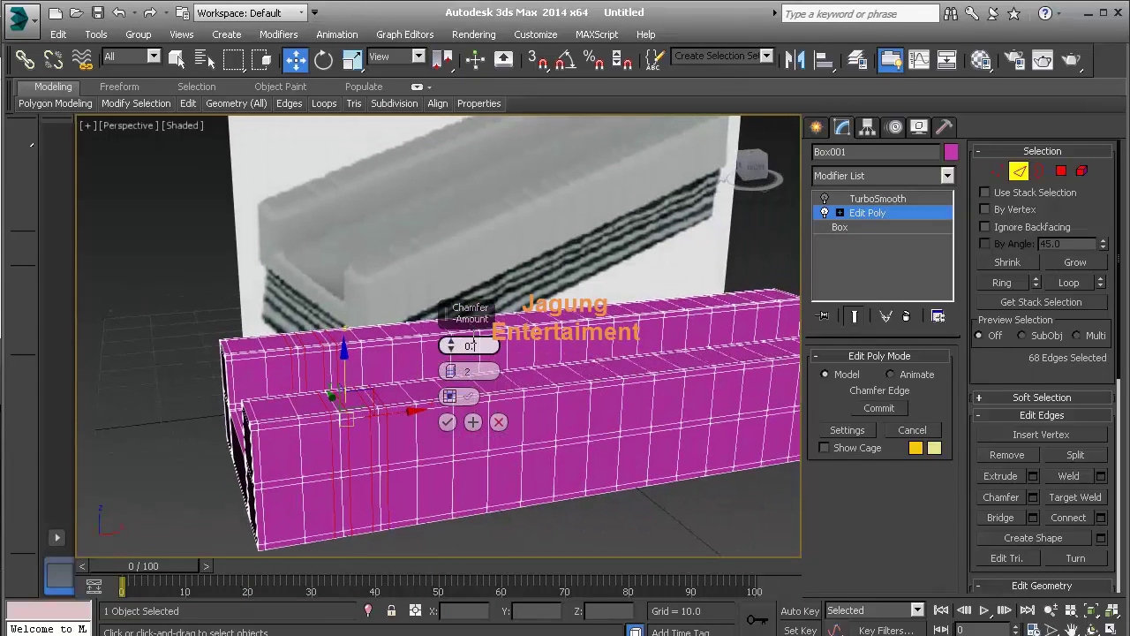
text(75)
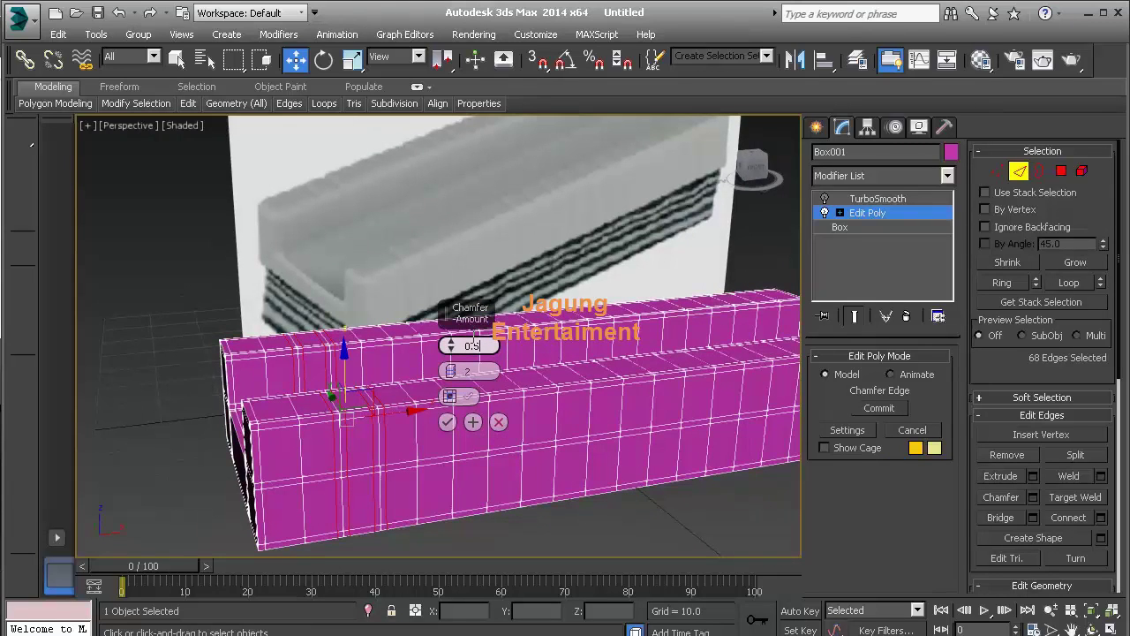
click(447, 422)
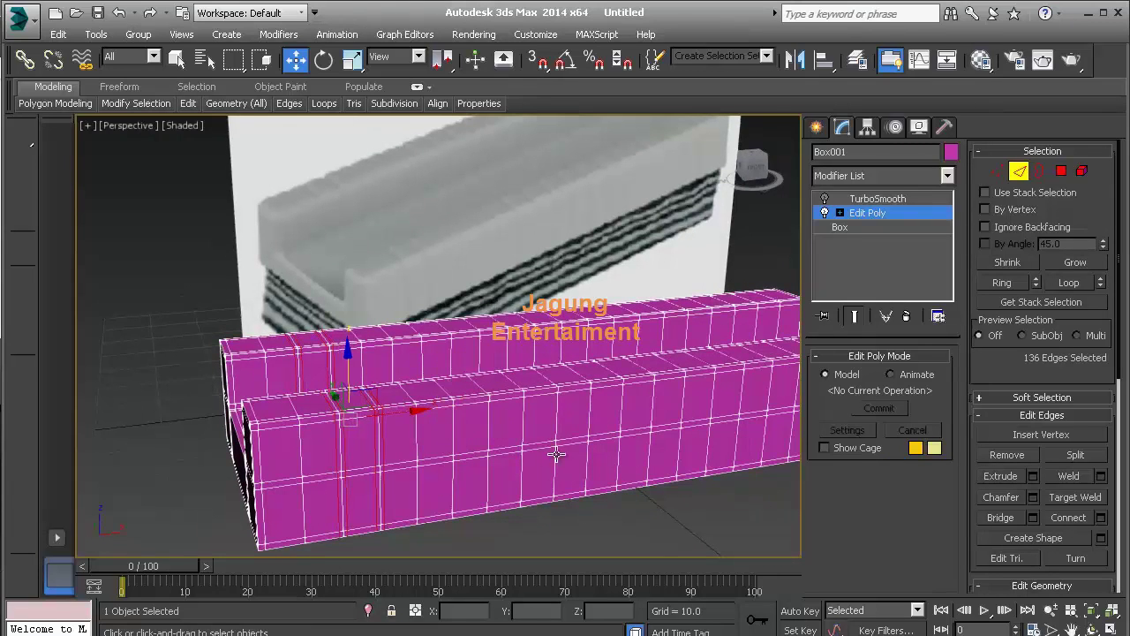
mouse_move(556, 454)
alt+middle_down()
mouse_move(525, 416)
mouse_move(649, 393)
alt+middle_up()
- Loop-select edges near the front rail's right end and chamfer them
click(727, 388)
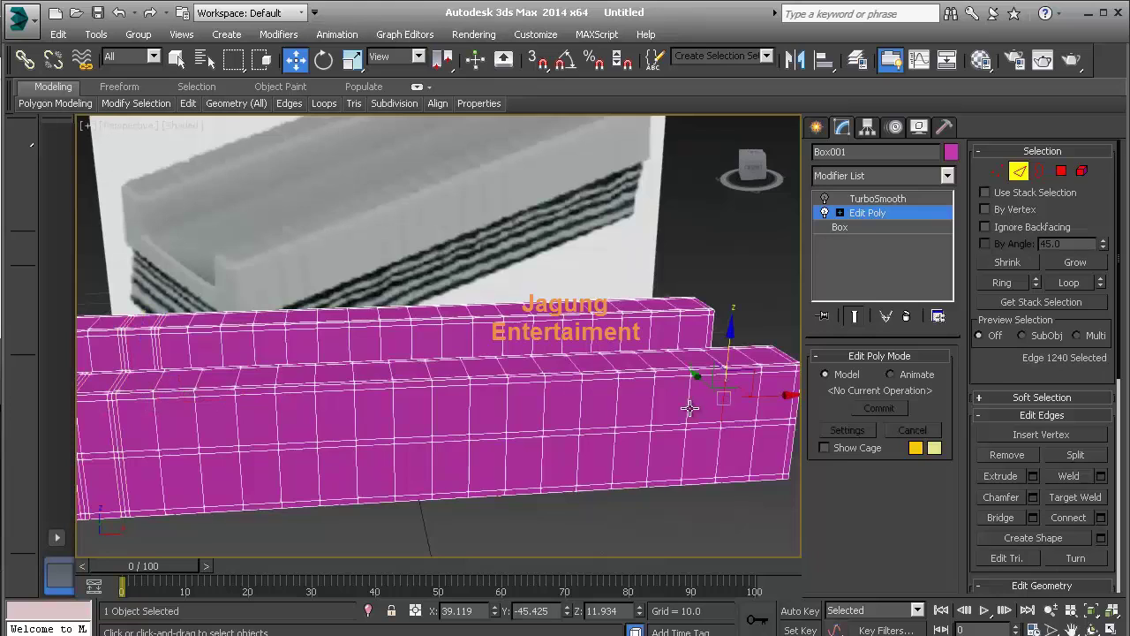
alt+middle_drag(673, 406, 724, 395)
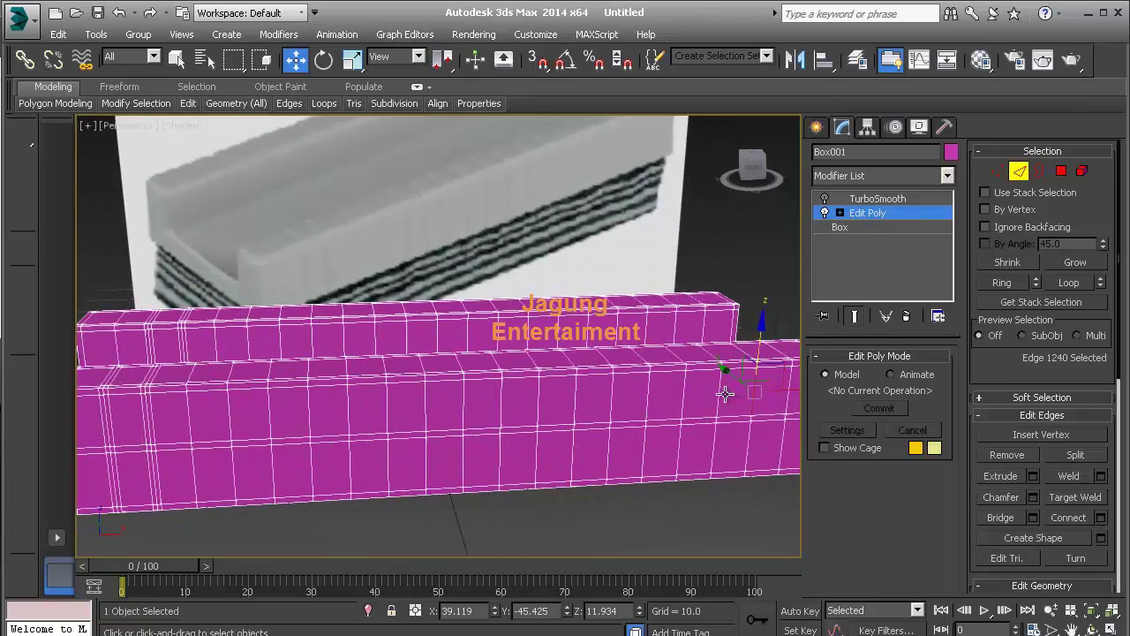
ctrl+click(725, 393)
click(1066, 282)
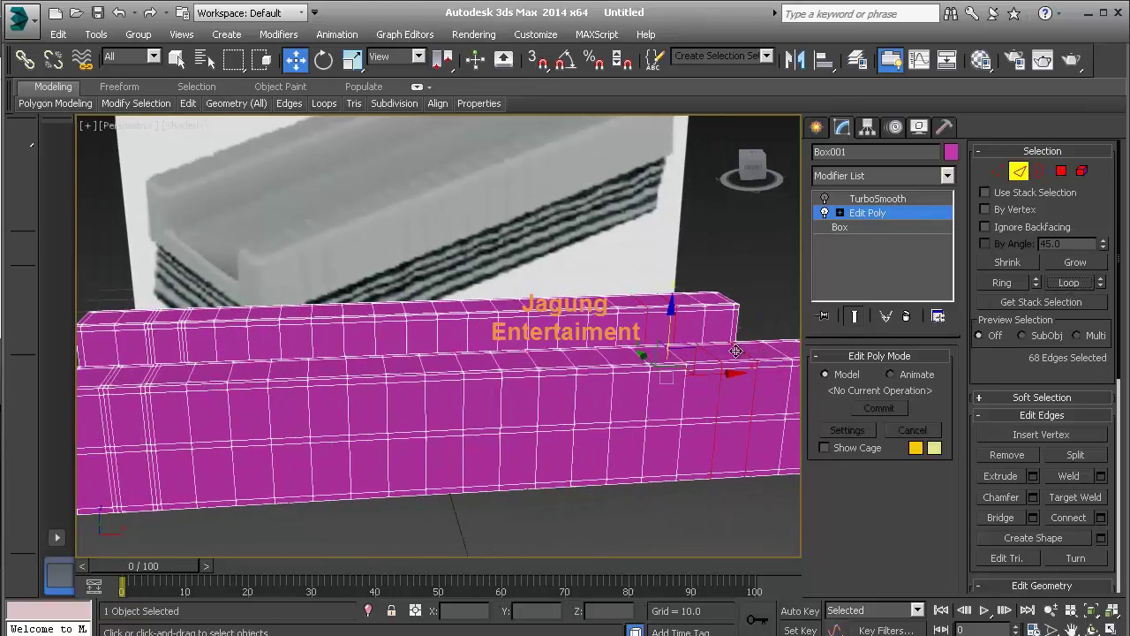
right_click(703, 347)
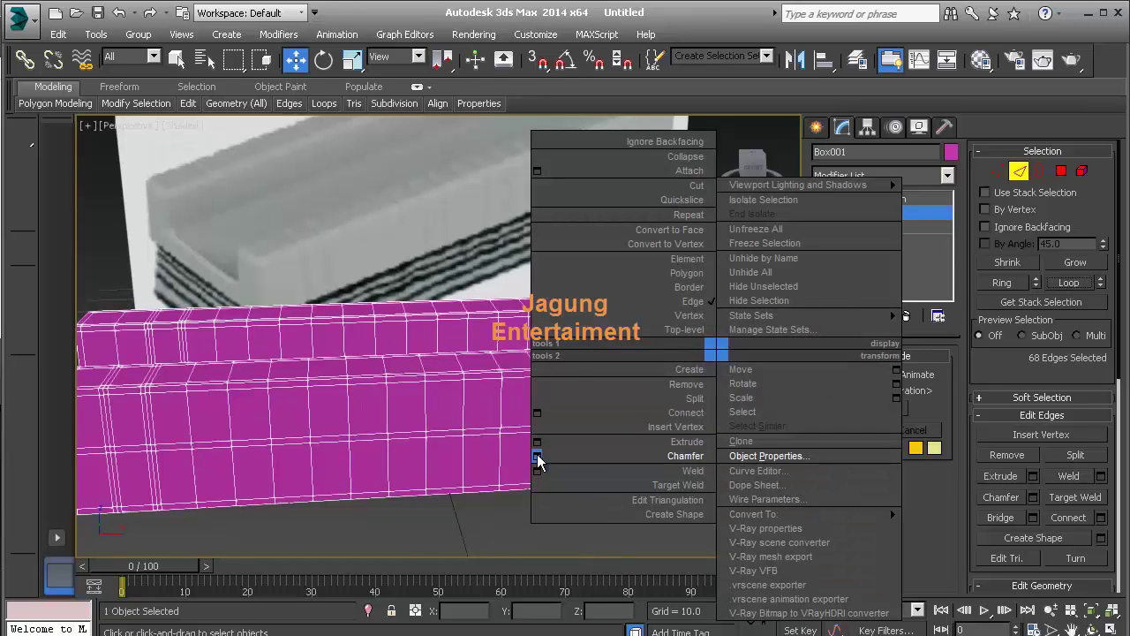
click(600, 452)
click(447, 421)
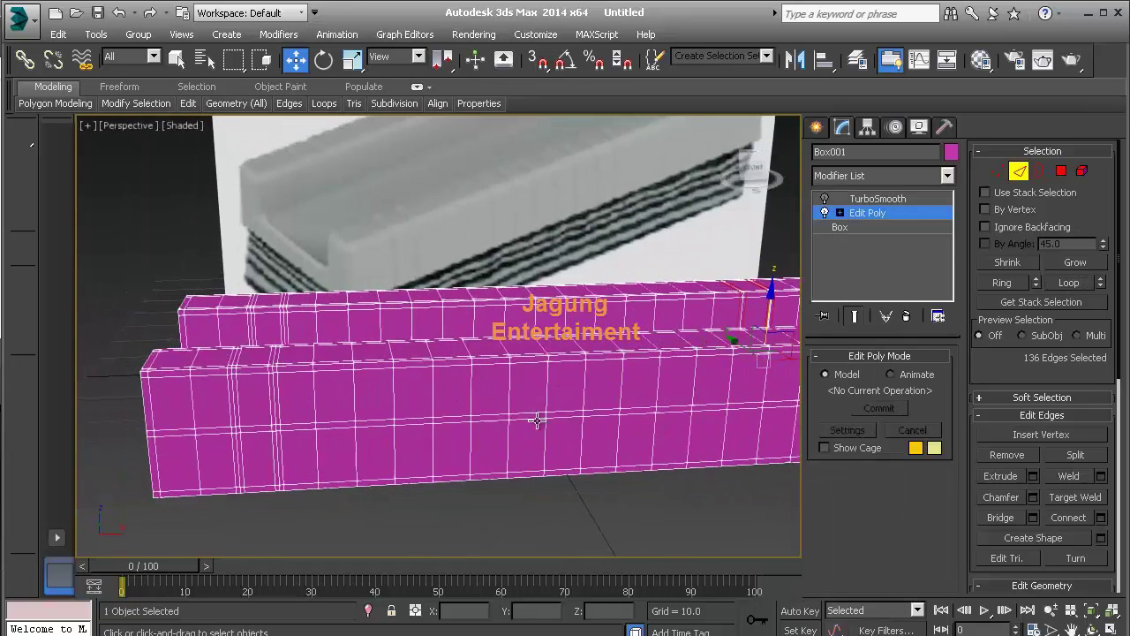
- Loop-select edges across the box's front face and chamfer the 272 edges
mouse_move(495, 410)
alt+middle_down()
mouse_move(554, 419)
mouse_move(575, 388)
mouse_move(550, 217)
alt+middle_up()
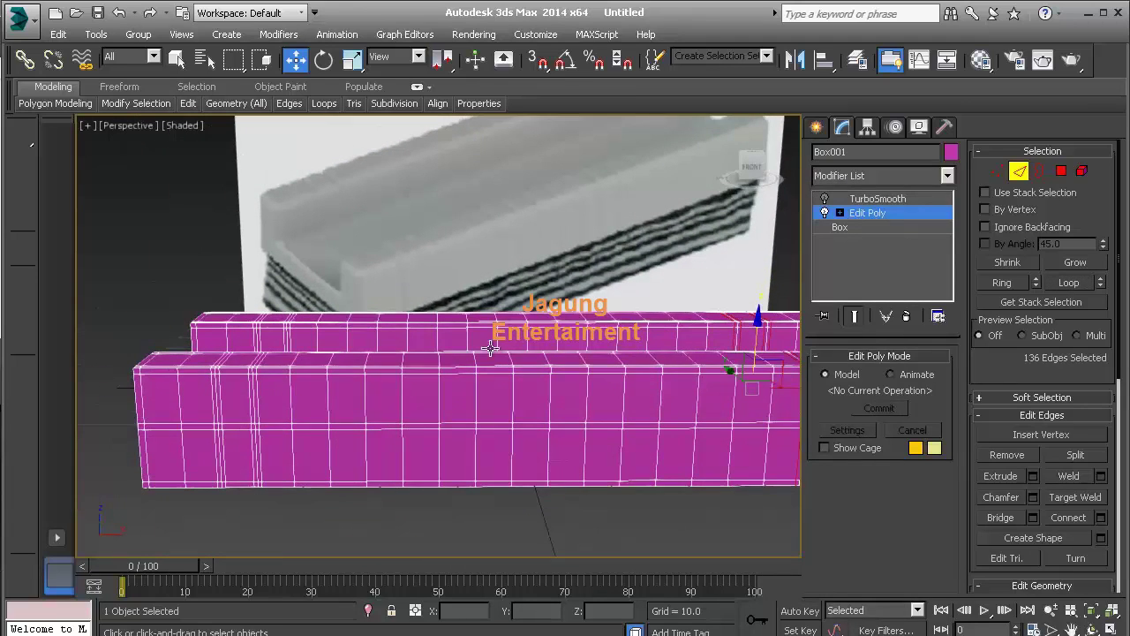
click(474, 395)
ctrl+click(402, 396)
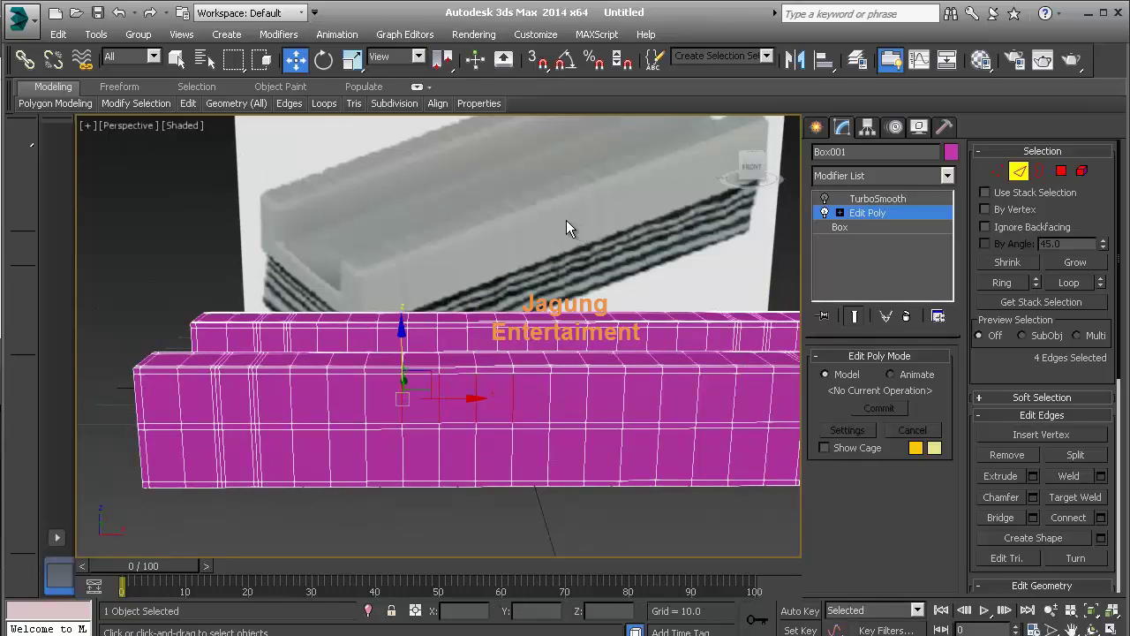
alt+middle_drag(551, 373, 500, 381)
ctrl+click(493, 380)
ctrl+click(548, 378)
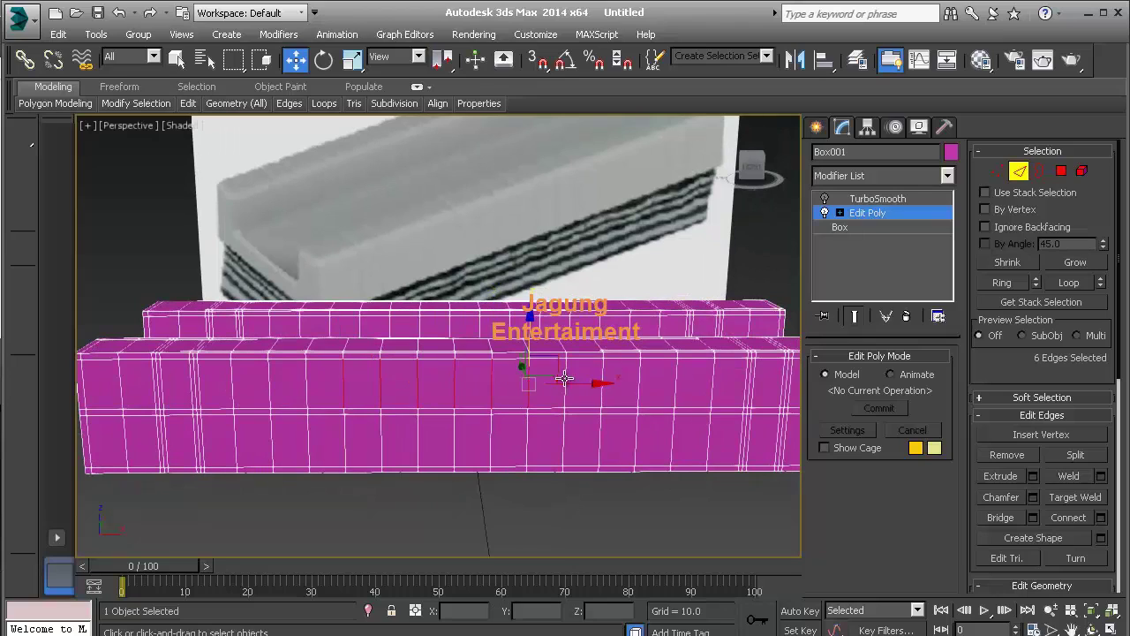
ctrl+click(566, 373)
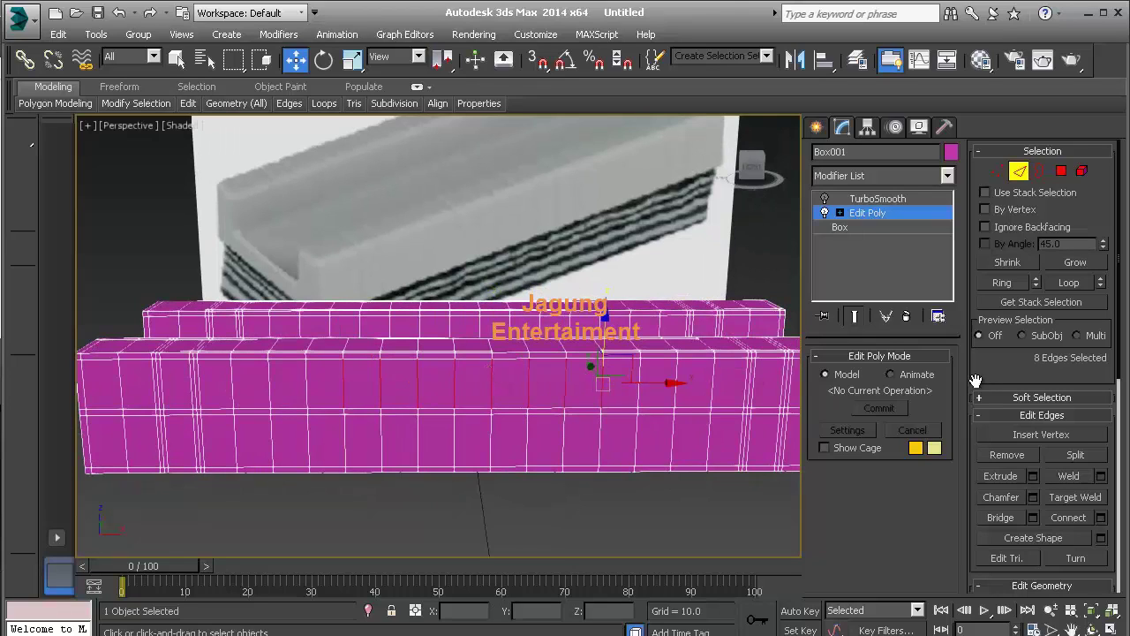
click(1069, 282)
right_click(631, 369)
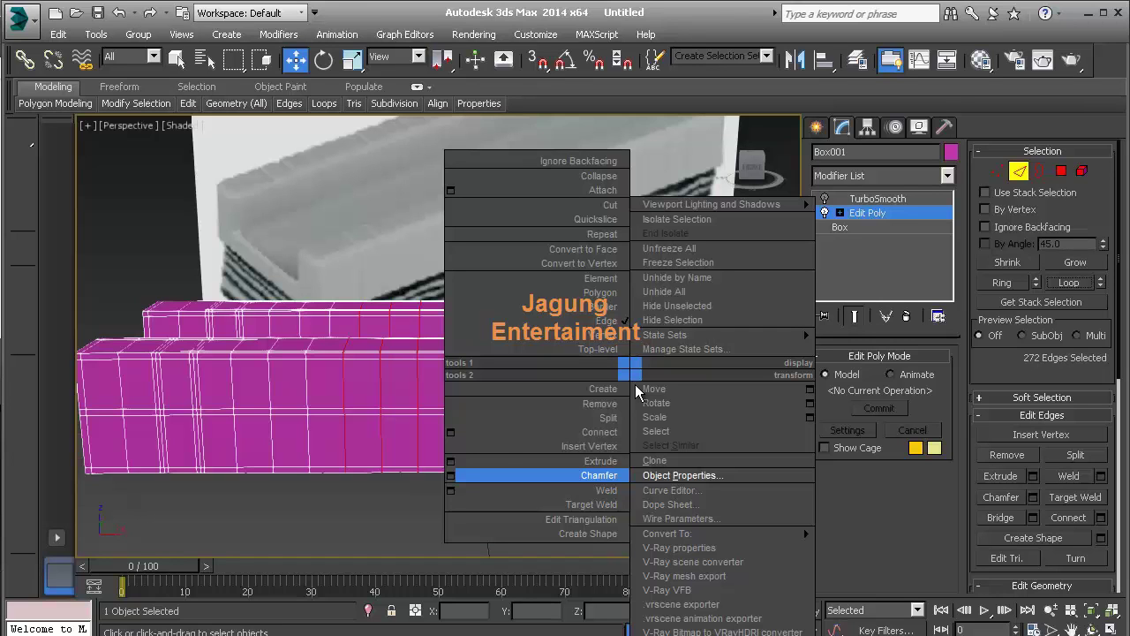
click(451, 475)
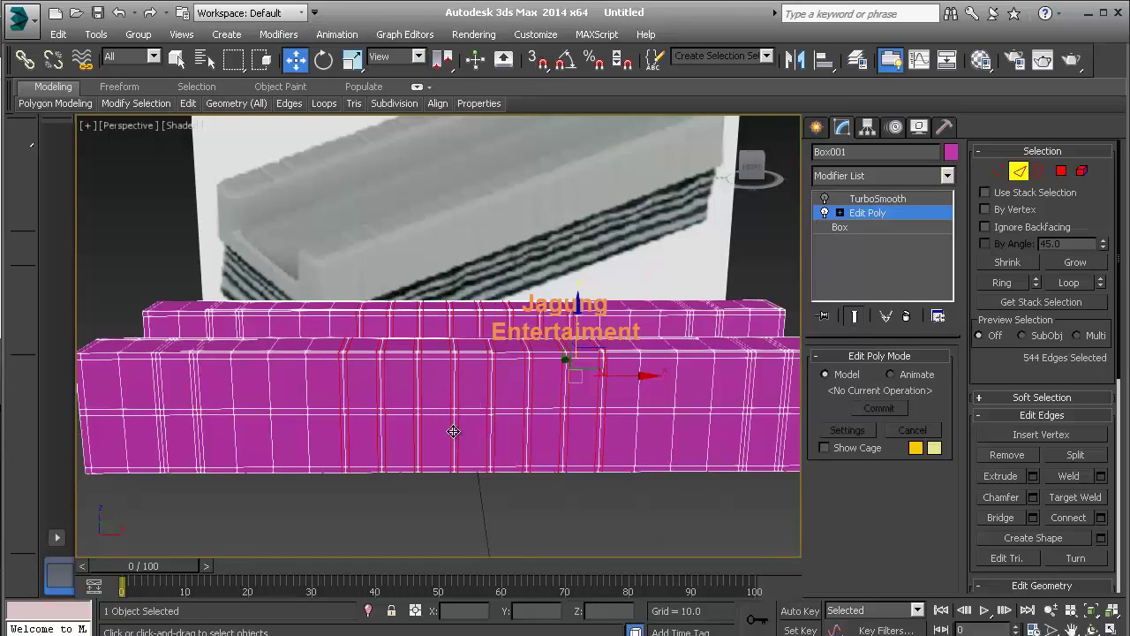
alt+middle_drag(453, 431, 656, 450)
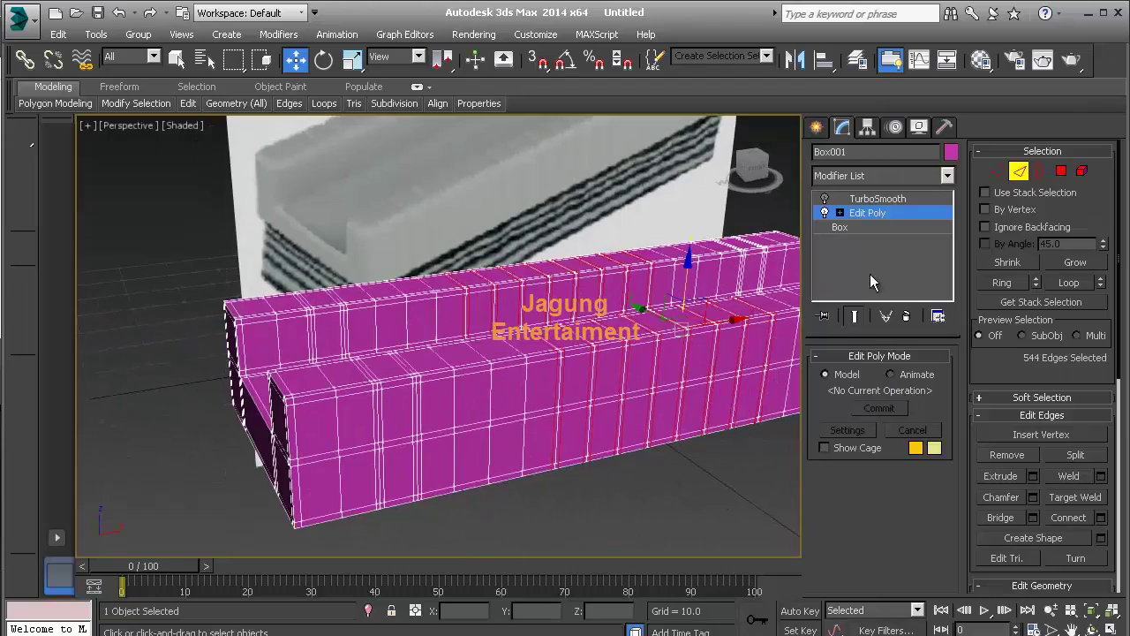
- Turn on TurboSmooth to preview the smoothed eraser
click(824, 198)
scroll(489, 407, up, 3)
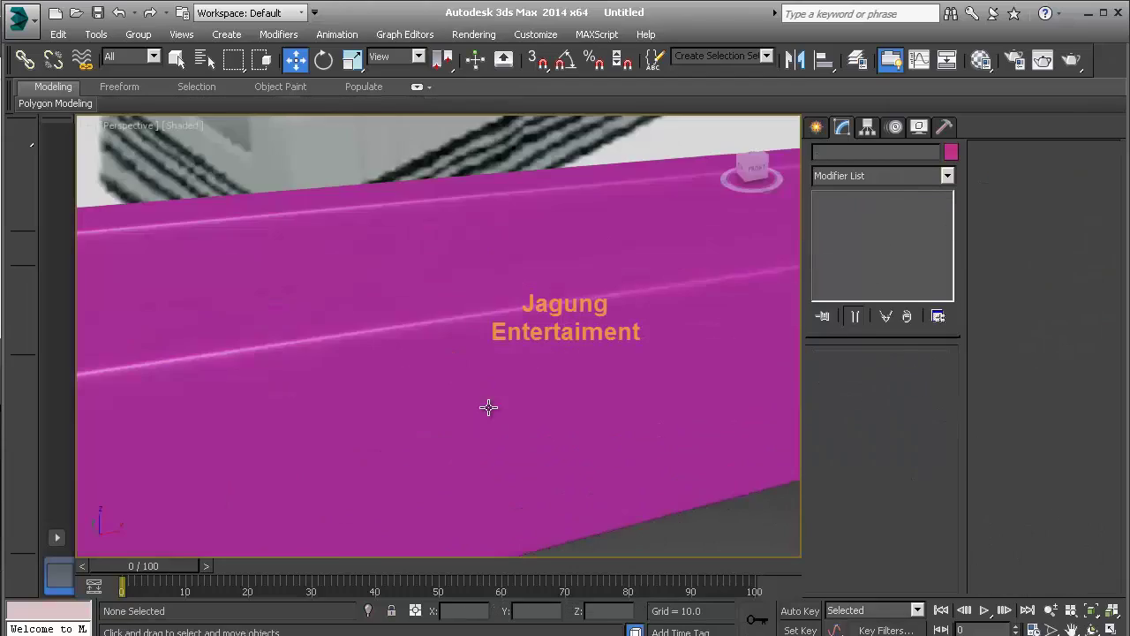
scroll(488, 408, up, 2)
scroll(489, 407, down, 5)
alt+middle_drag(488, 407, 465, 440)
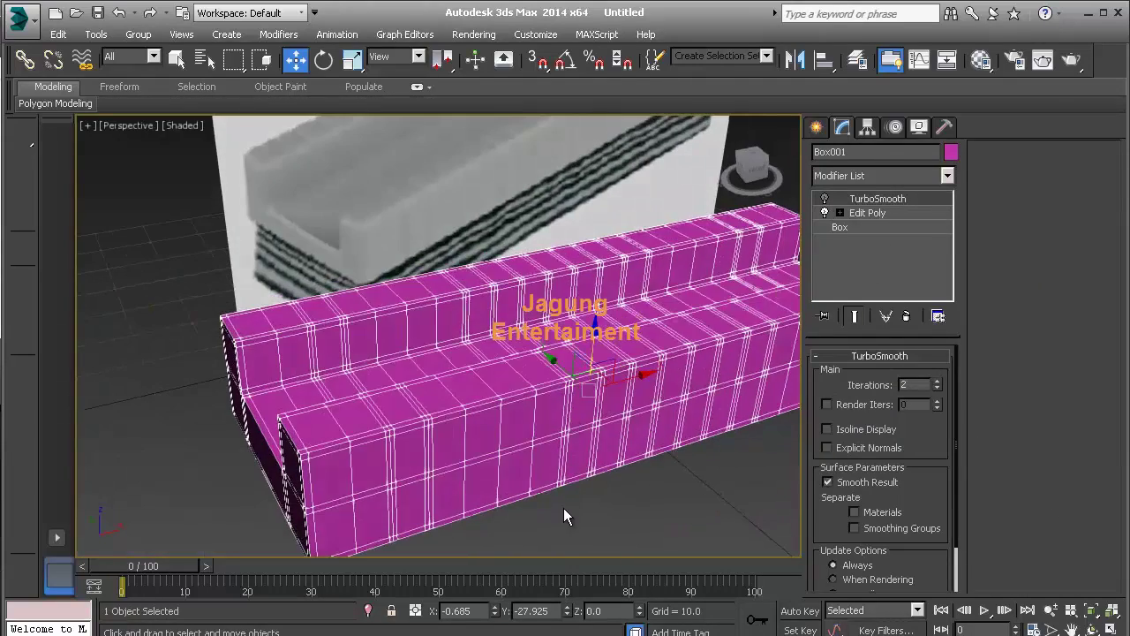
scroll(465, 440, up, 3)
scroll(465, 440, up, 2)
- Return to the Edit Poly base mesh in Edge mode and select edges near the rail end
click(918, 214)
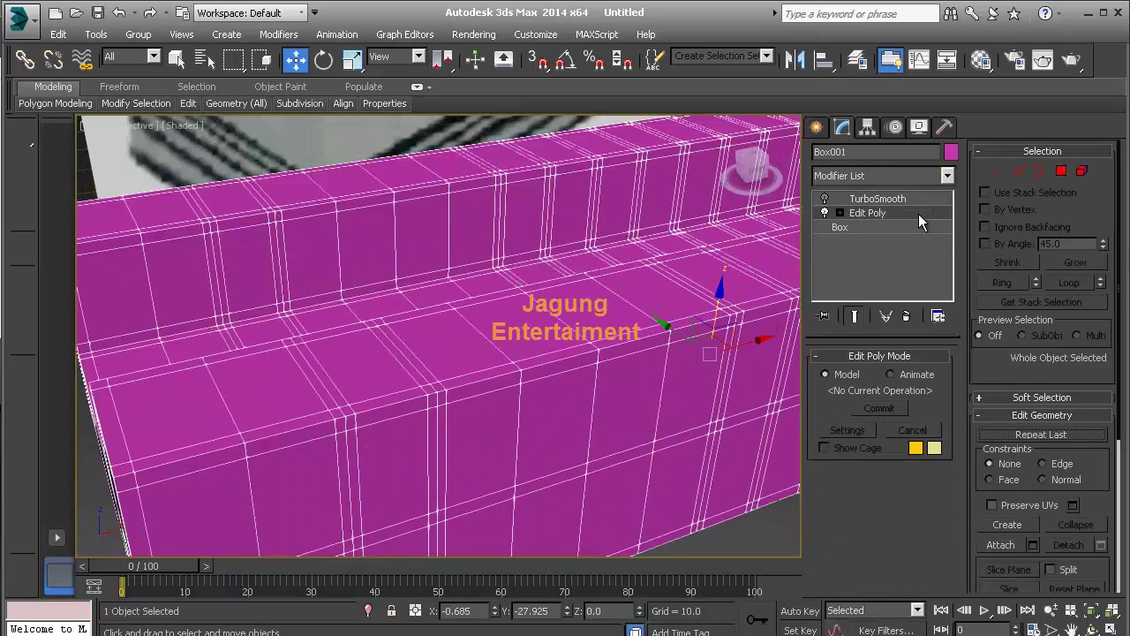
click(1020, 170)
click(422, 357)
alt+middle_drag(422, 358, 468, 362)
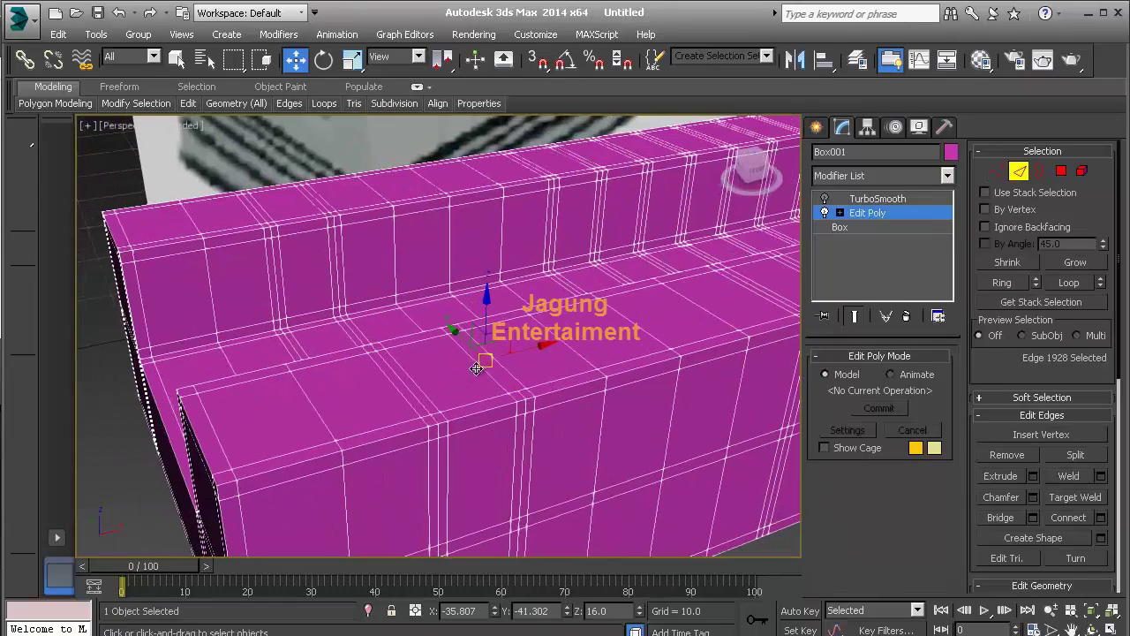
ctrl+click(409, 385)
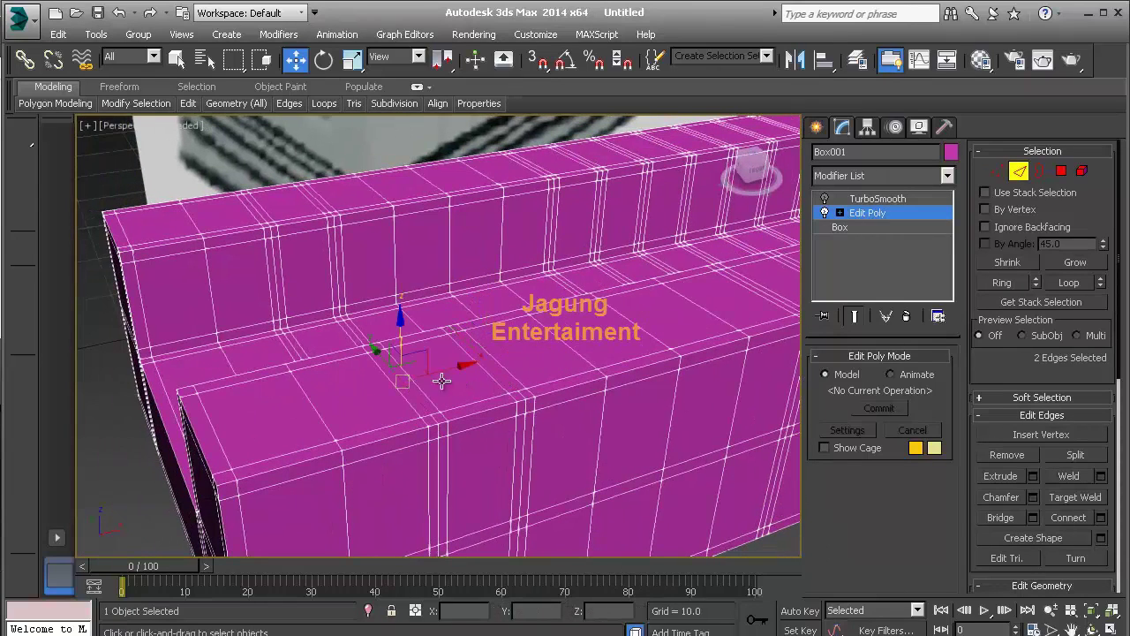
mouse_move(409, 385)
alt+middle_down()
mouse_move(614, 338)
mouse_move(626, 319)
alt+middle_up()
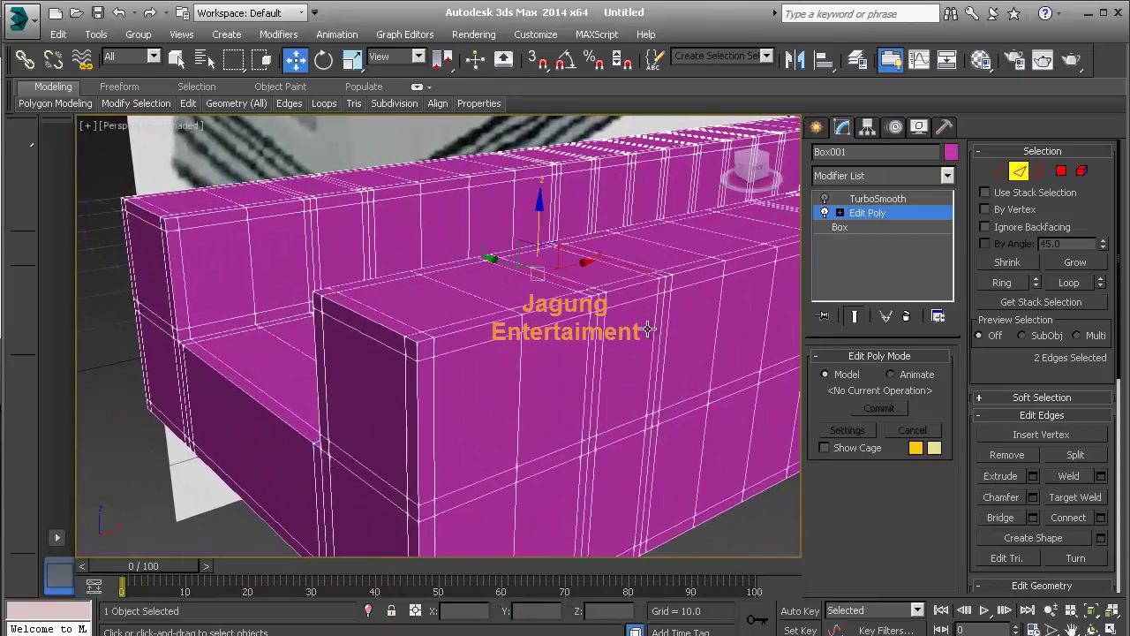
click(666, 287)
- Start selecting the vertical support edges on the eraser's side near the rail end
double_click(666, 307)
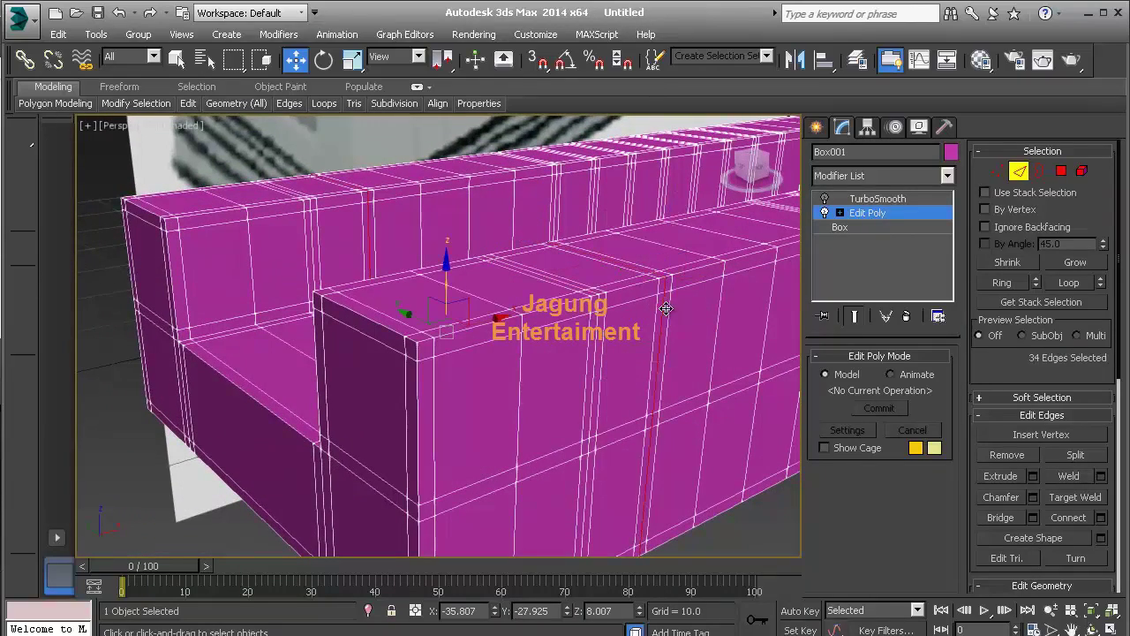
click(667, 307)
click(659, 329)
ctrl+click(658, 265)
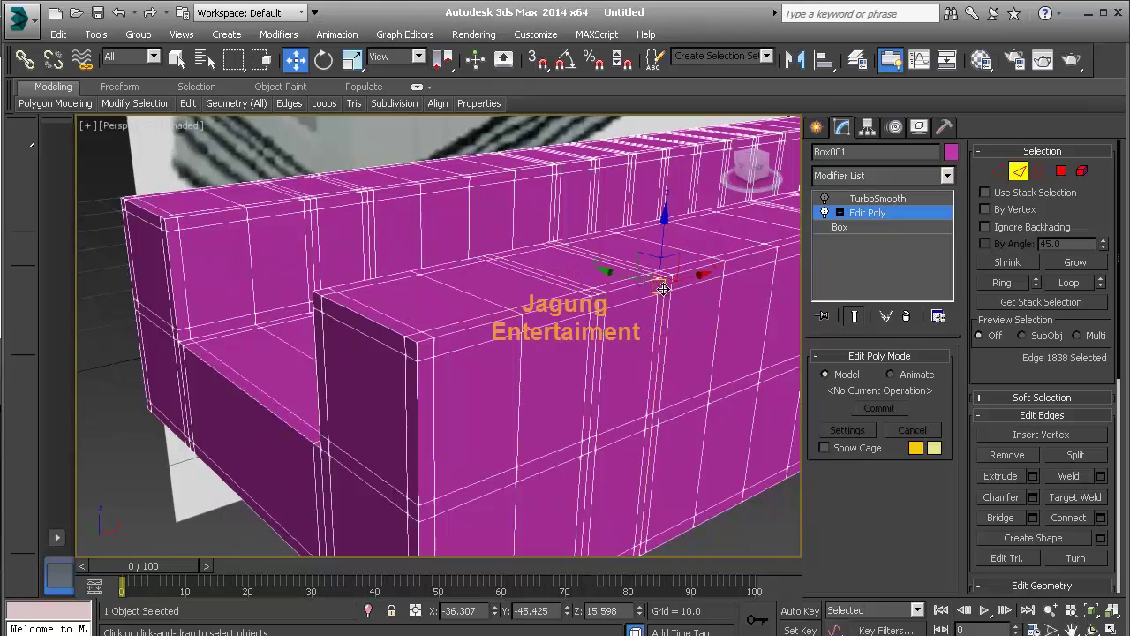
alt+middle_drag(613, 348, 586, 324)
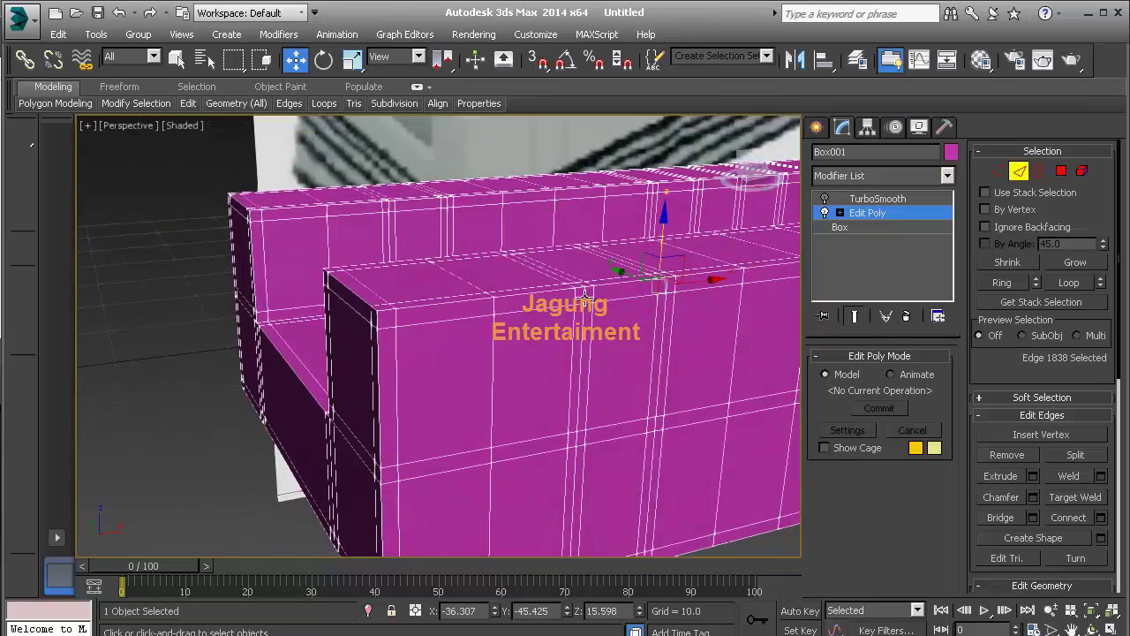
ctrl+click(577, 436)
mouse_move(577, 437)
alt+middle_down()
mouse_move(587, 413)
mouse_move(577, 447)
mouse_move(549, 291)
alt+middle_up()
ctrl+click(572, 431)
ctrl+click(569, 473)
ctrl+click(549, 294)
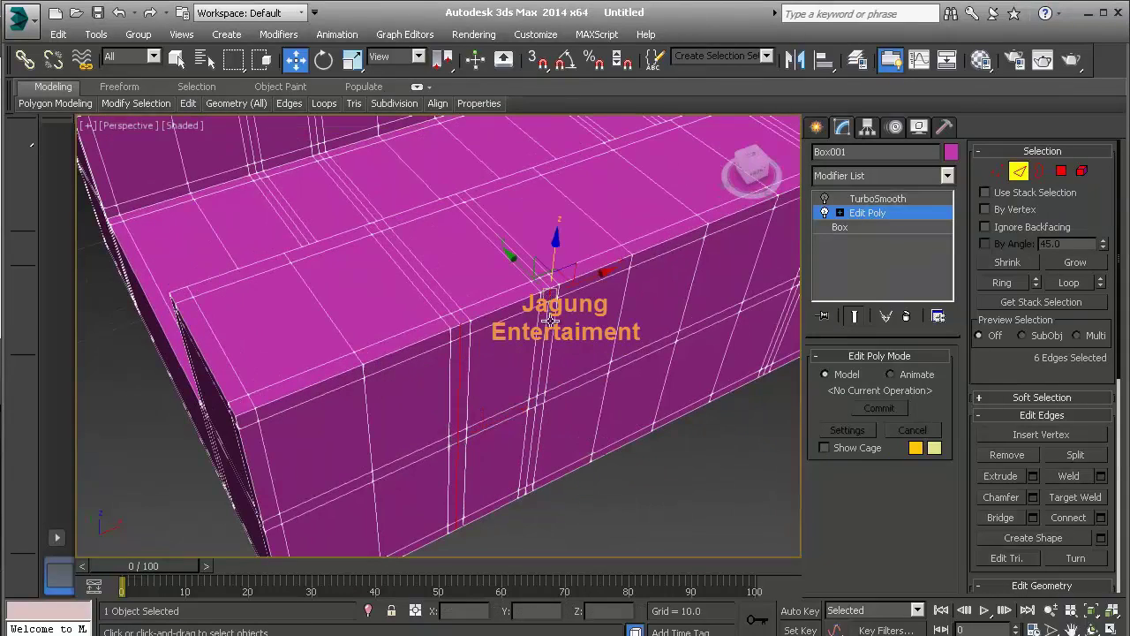
ctrl+click(534, 429)
mouse_move(534, 429)
alt+middle_down()
mouse_move(568, 353)
mouse_move(566, 303)
mouse_move(568, 361)
mouse_move(476, 264)
alt+middle_up()
ctrl+click(566, 303)
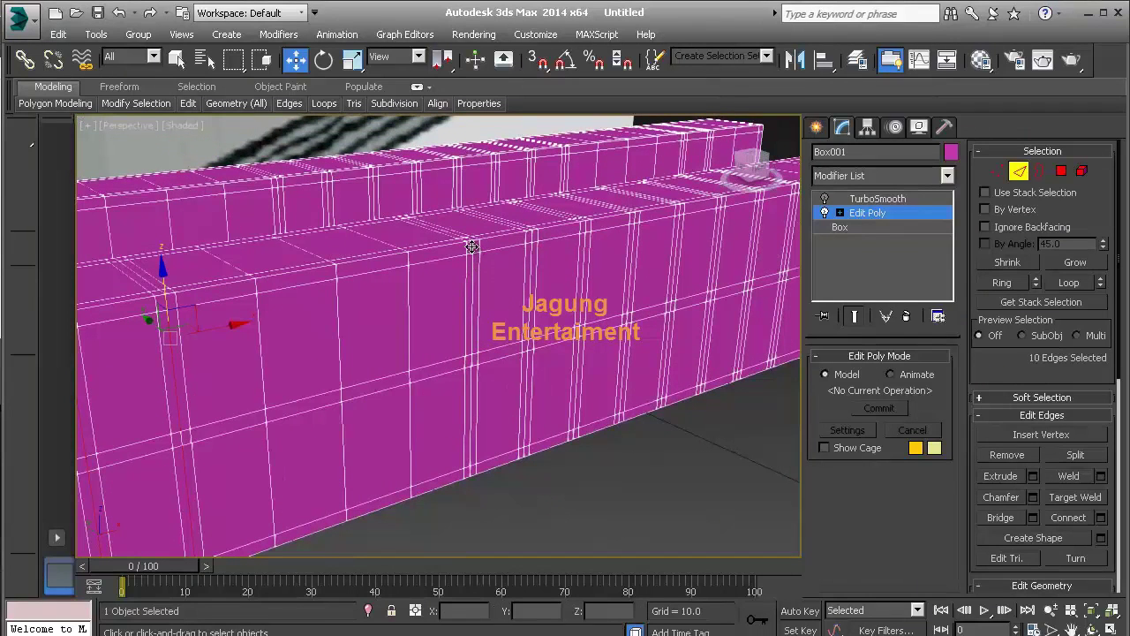
ctrl+click(473, 247)
scroll(475, 377, up, 5)
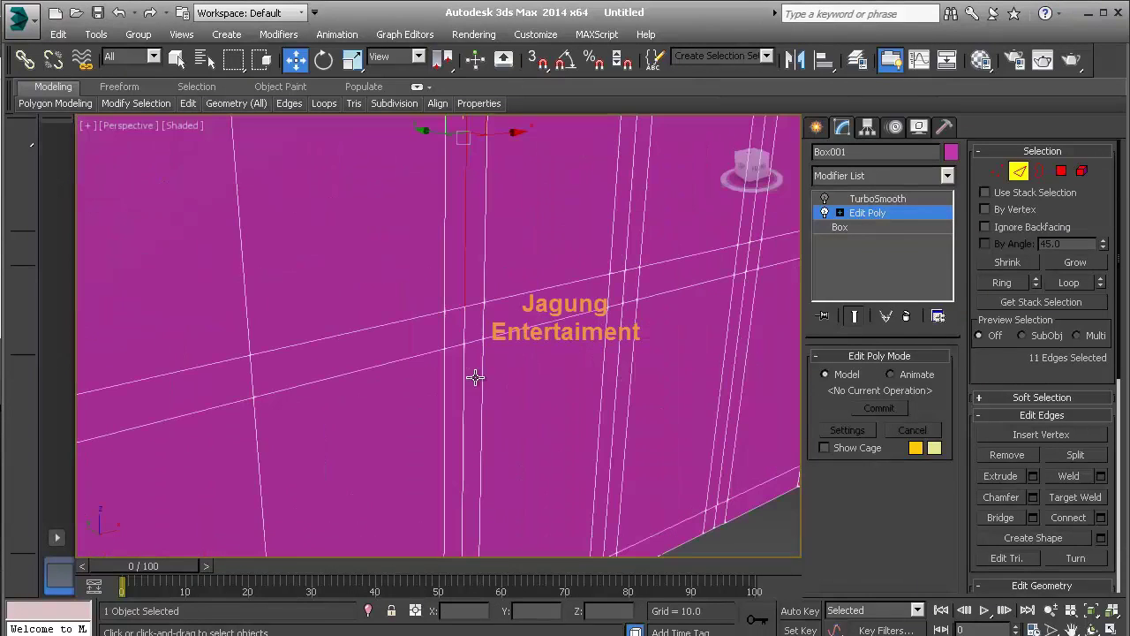
ctrl+click(467, 328)
alt+middle_drag(576, 397, 430, 398)
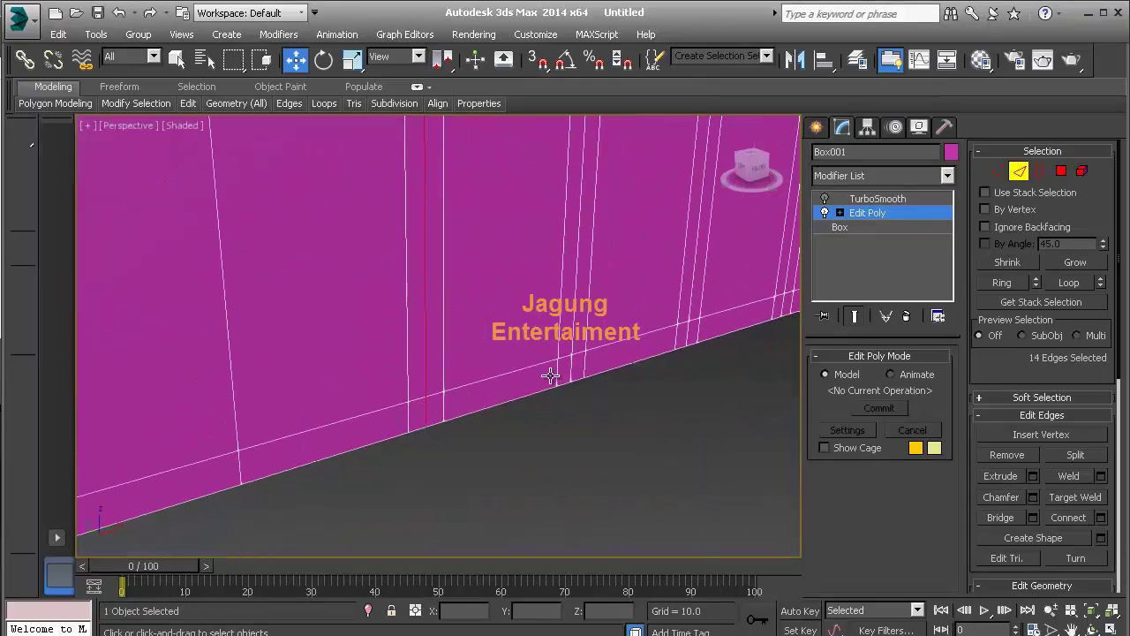
ctrl+click(576, 346)
ctrl+click(693, 330)
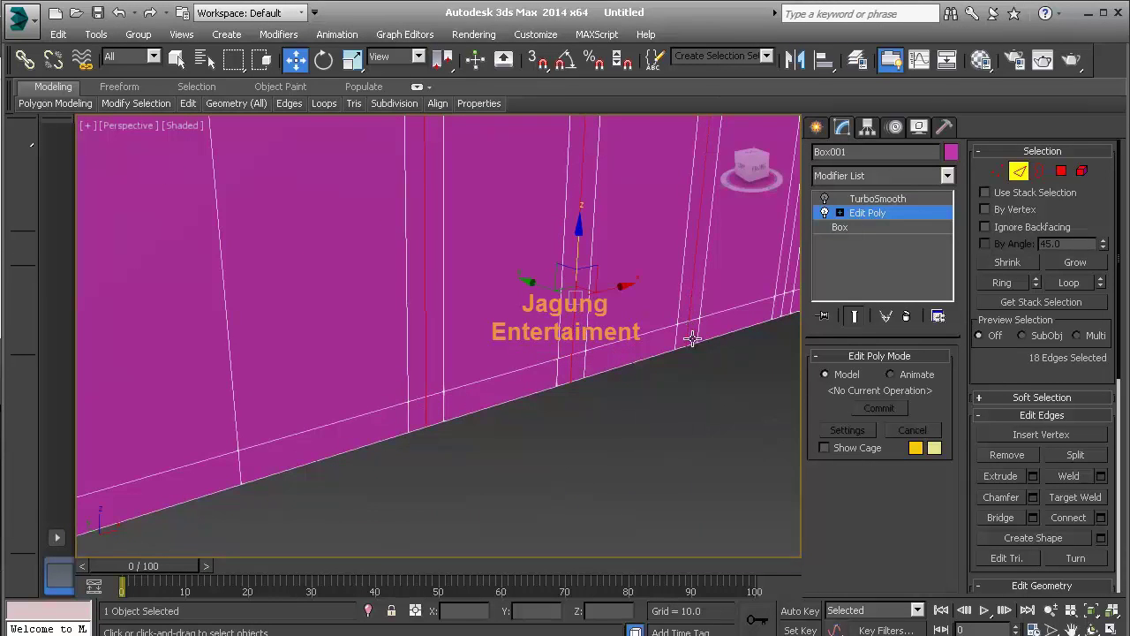
alt+middle_drag(692, 338, 505, 379)
ctrl+click(494, 383)
ctrl+click(502, 357)
ctrl+click(601, 347)
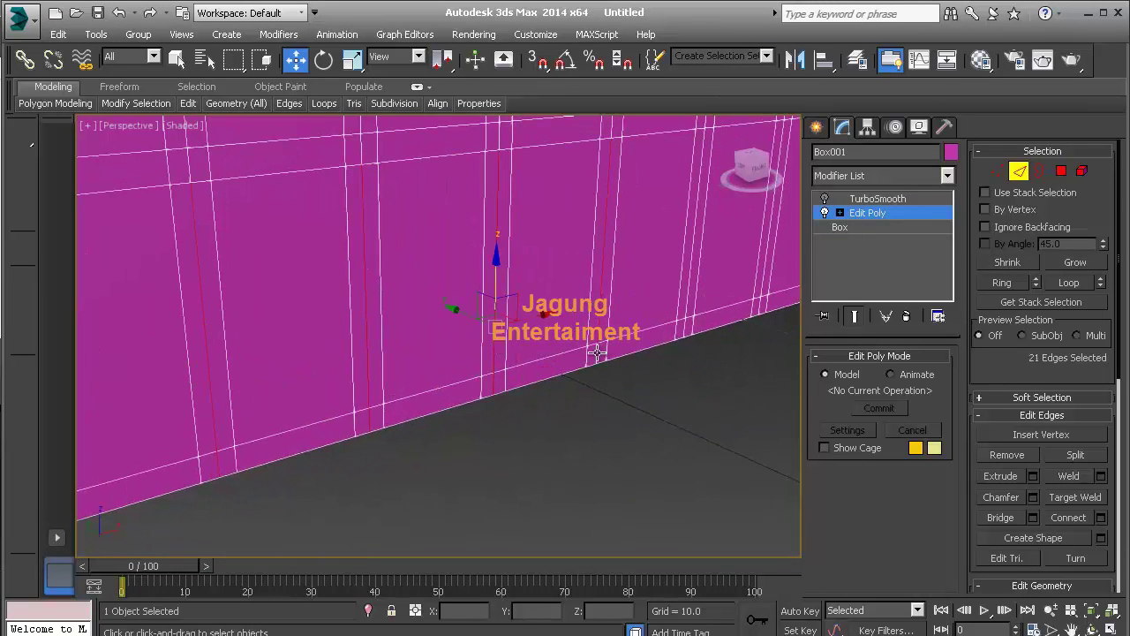
alt+middle_drag(597, 352, 551, 398)
ctrl+click(422, 480)
ctrl+click(422, 371)
ctrl+click(522, 354)
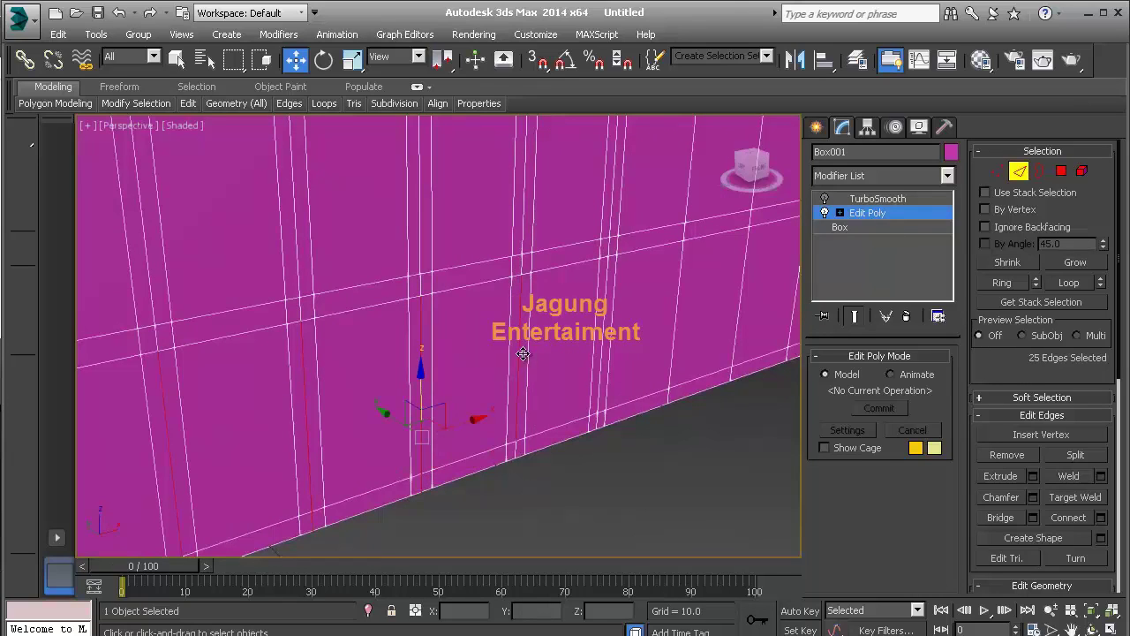
ctrl+click(523, 449)
ctrl+click(597, 422)
- Add the remaining vertical side edges along the eraser until 59 are selected
ctrl+click(606, 265)
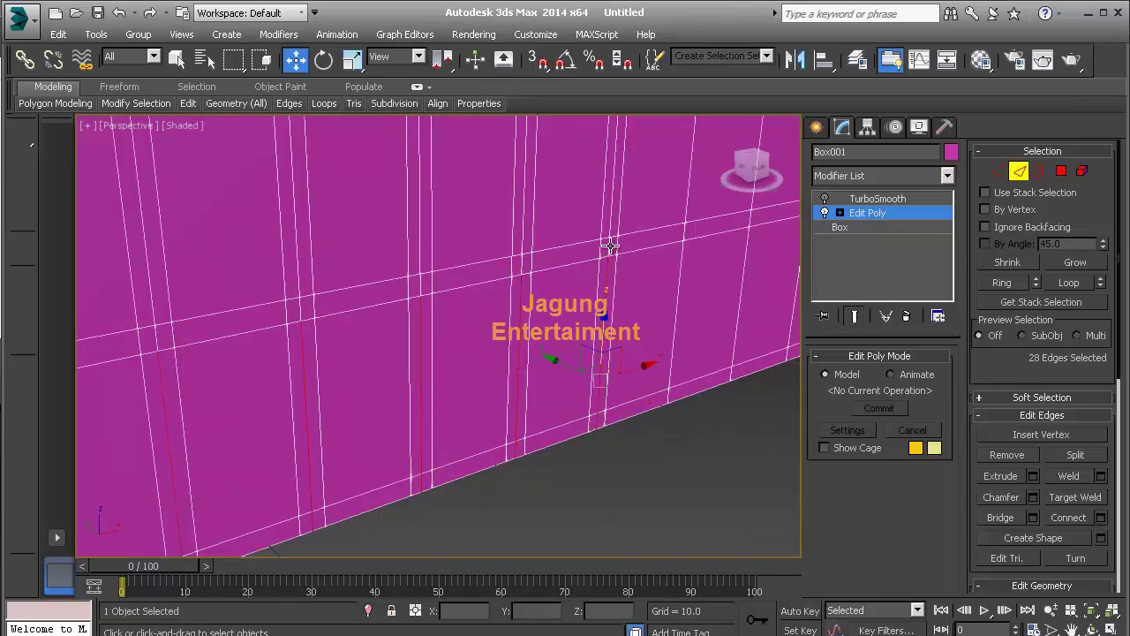
ctrl+click(610, 246)
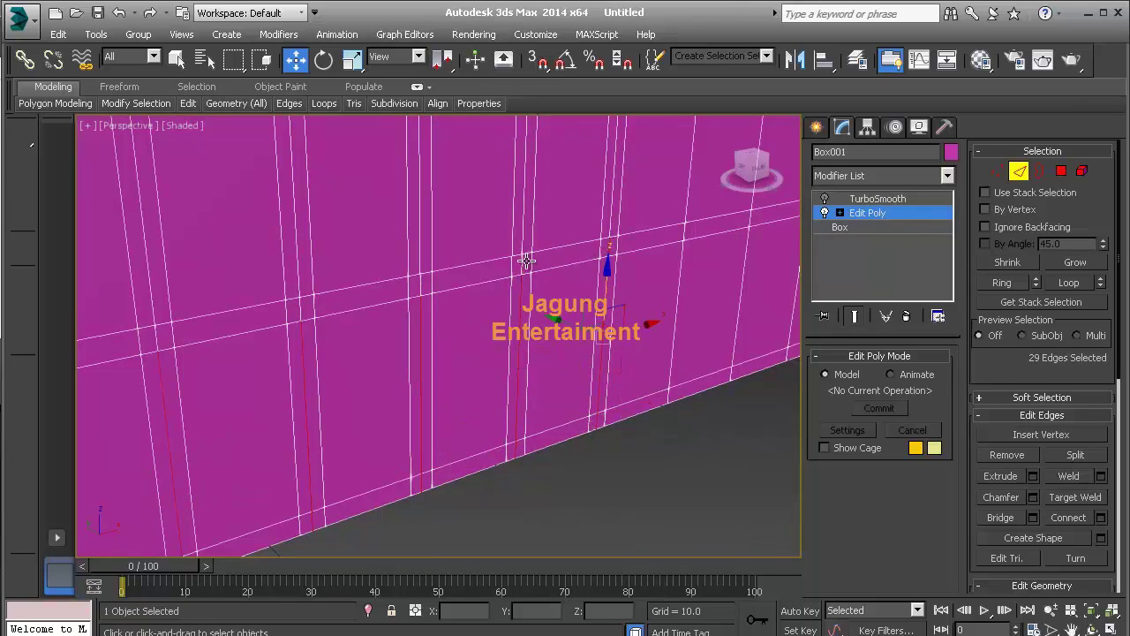
ctrl+click(303, 305)
alt+middle_drag(361, 303, 568, 345)
ctrl+click(404, 369)
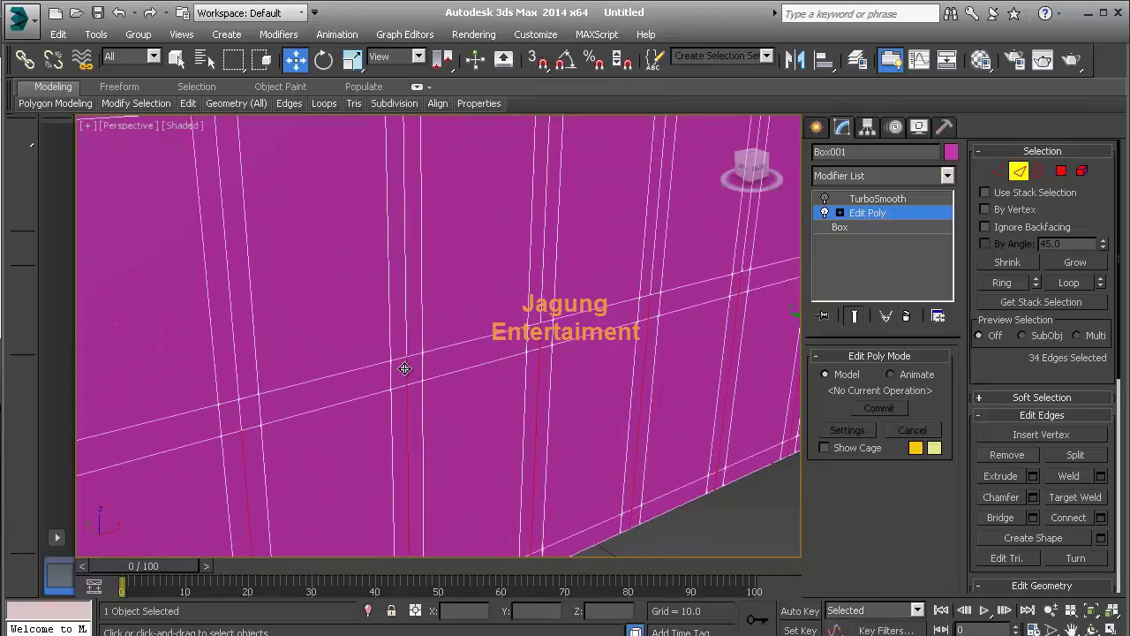
ctrl+click(242, 404)
scroll(518, 378, down, 5)
scroll(463, 330, up, 2)
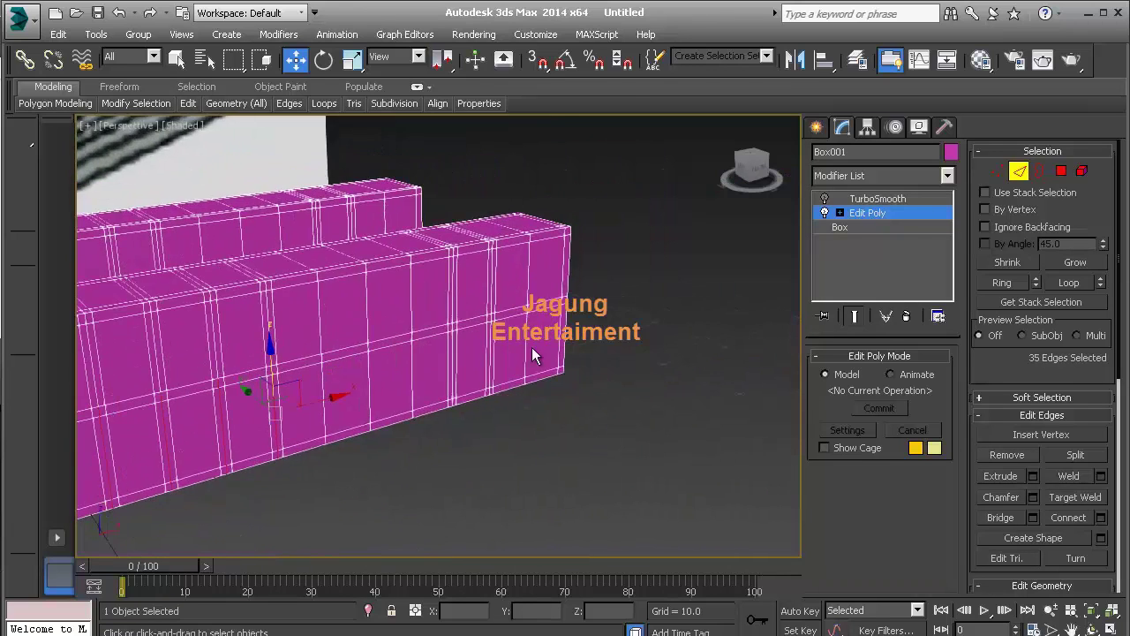
scroll(489, 345, up, 2)
ctrl+click(492, 426)
scroll(433, 437, up, 2)
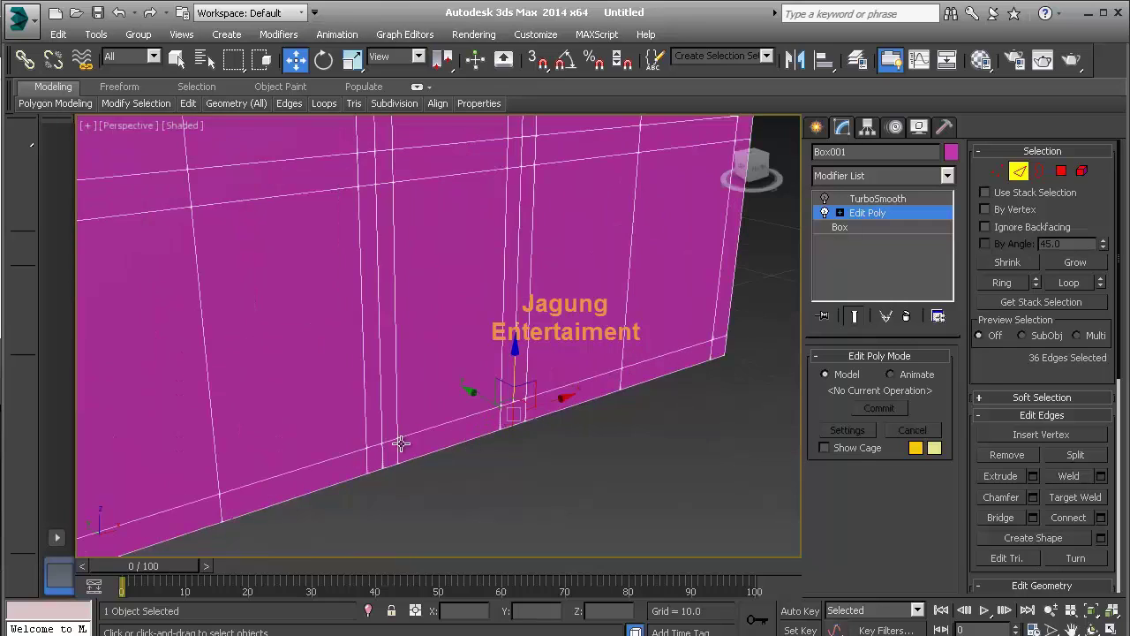
ctrl+click(380, 404)
ctrl+click(519, 221)
ctrl+click(521, 154)
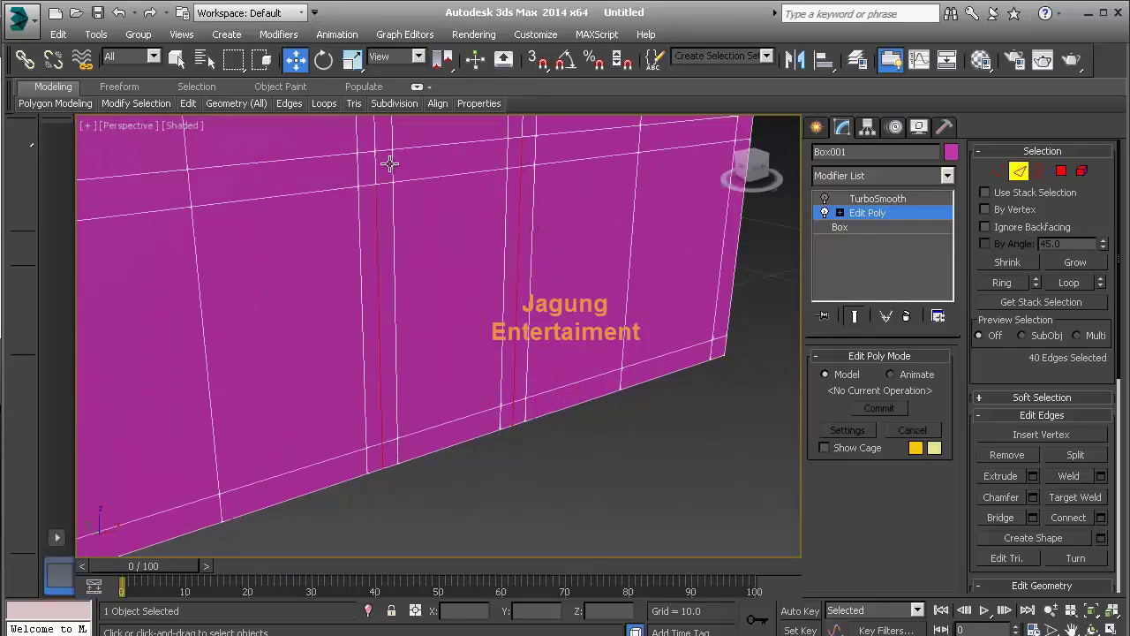
alt+middle_drag(374, 165, 487, 327)
ctrl+click(589, 232)
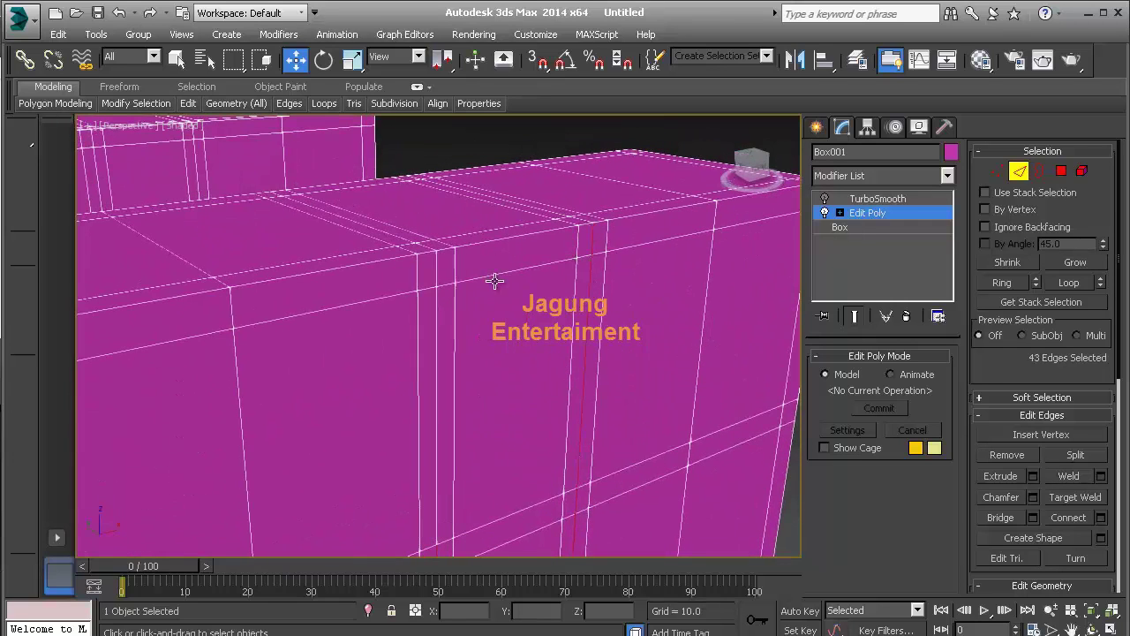
ctrl+click(435, 330)
middle_drag(435, 330, 675, 332)
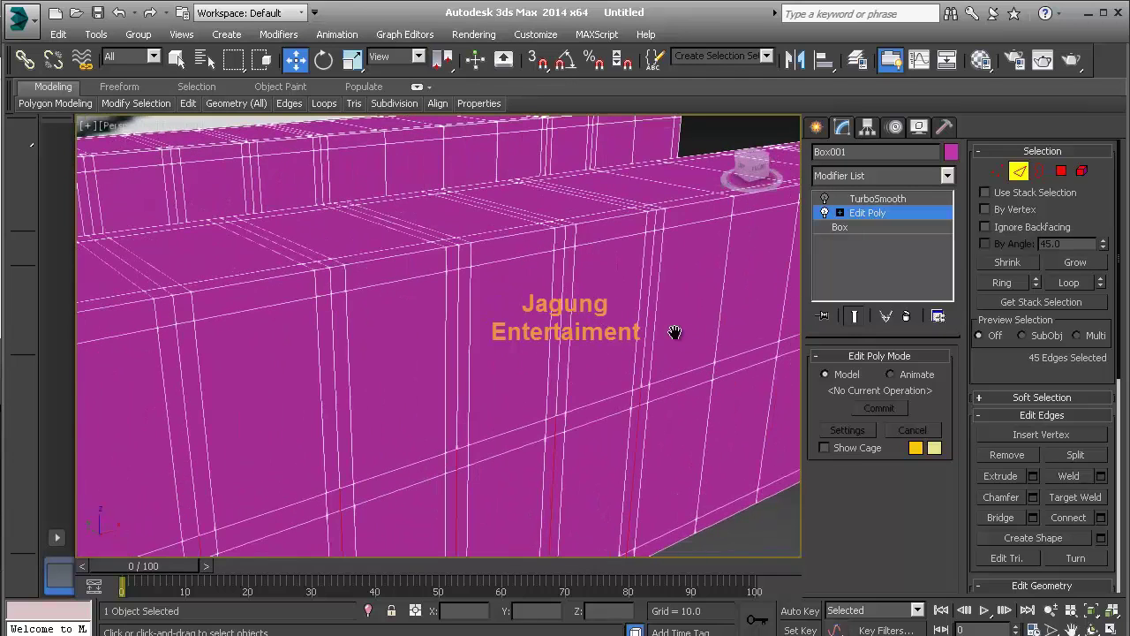
ctrl+click(654, 258)
ctrl+click(564, 292)
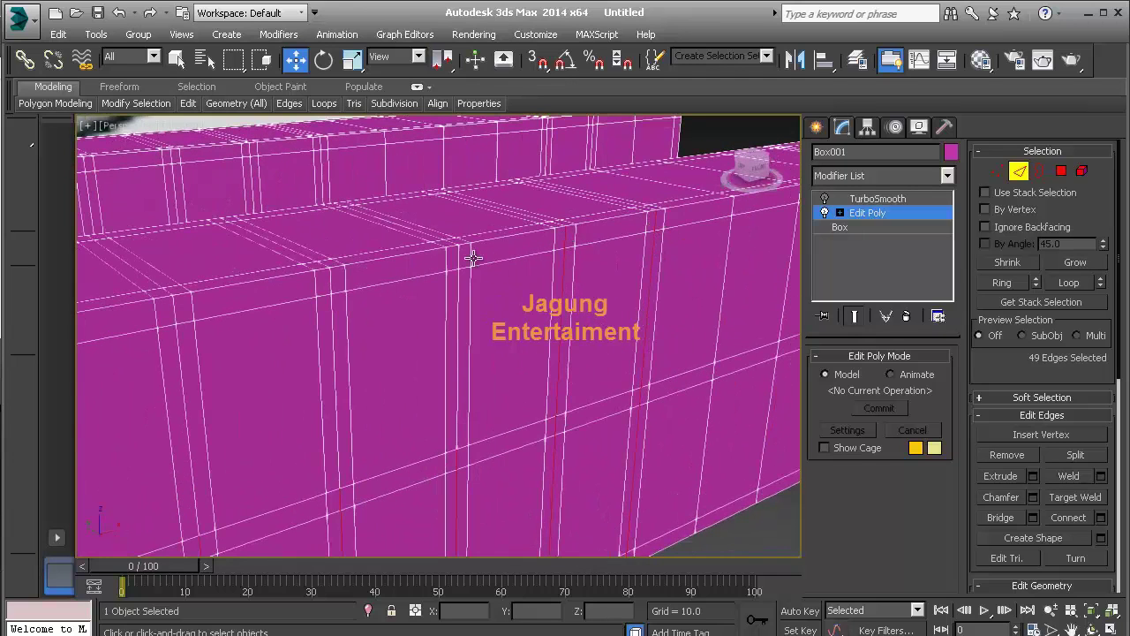
ctrl+click(456, 293)
ctrl+click(330, 303)
mouse_move(330, 303)
middle_down()
mouse_move(300, 384)
mouse_move(292, 369)
mouse_move(403, 377)
middle_up()
ctrl+click(446, 291)
ctrl+click(290, 292)
ctrl+click(300, 386)
ctrl+click(385, 395)
ctrl+click(379, 220)
scroll(379, 260, down, 3)
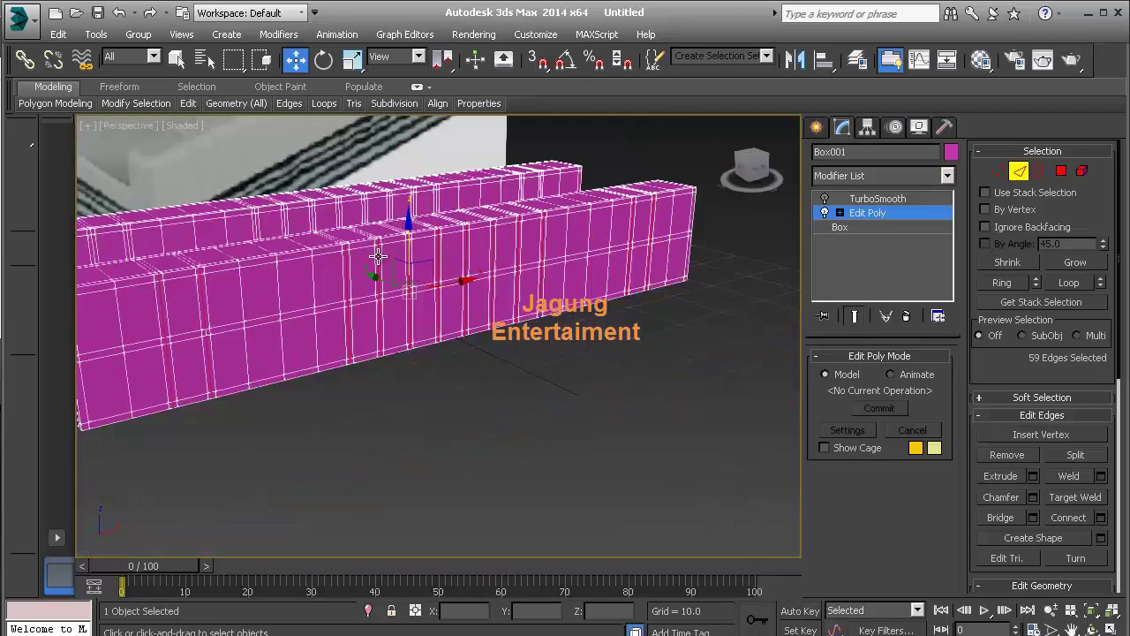
mouse_move(379, 260)
alt+middle_down()
mouse_move(365, 273)
mouse_move(400, 292)
mouse_move(411, 328)
alt+middle_up()
scroll(400, 292, up, 3)
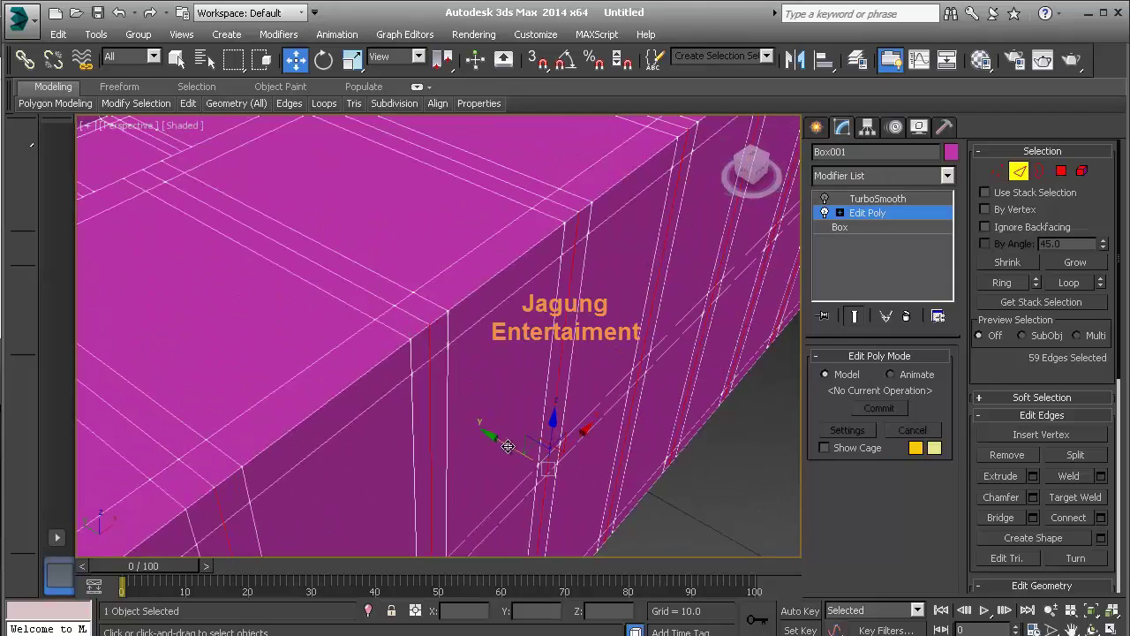
- Slide the selected vertical support edges slightly sideways along Y
drag(494, 437, 467, 412)
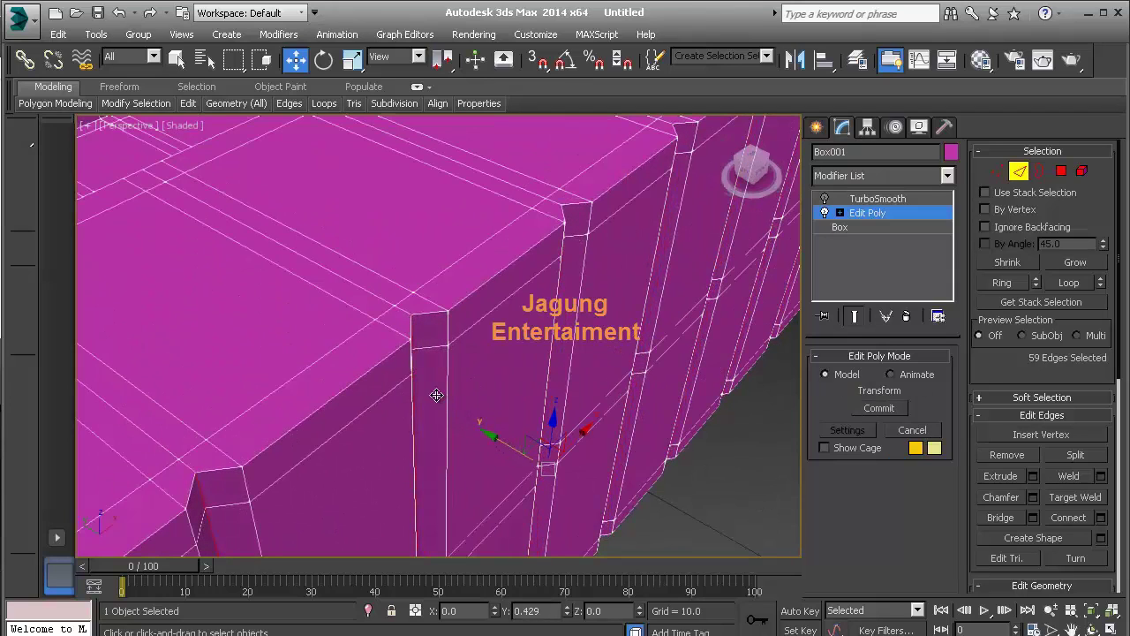
key(shift+z)
alt+middle_drag(510, 417, 565, 318)
scroll(530, 371, up, 3)
drag(566, 317, 560, 305)
- Preview the eraser with TurboSmooth on, then turn it off and return to Edit Poly
click(824, 198)
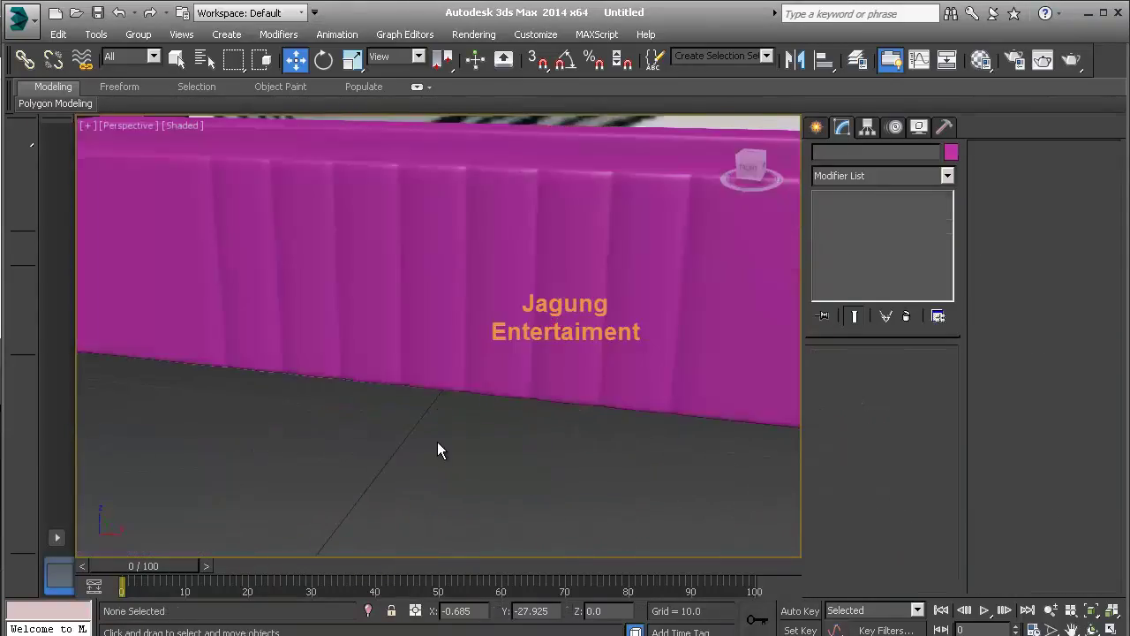
mouse_move(437, 450)
alt+middle_down()
mouse_move(479, 416)
mouse_move(560, 416)
mouse_move(535, 403)
mouse_move(537, 382)
alt+middle_up()
scroll(537, 382, up, 5)
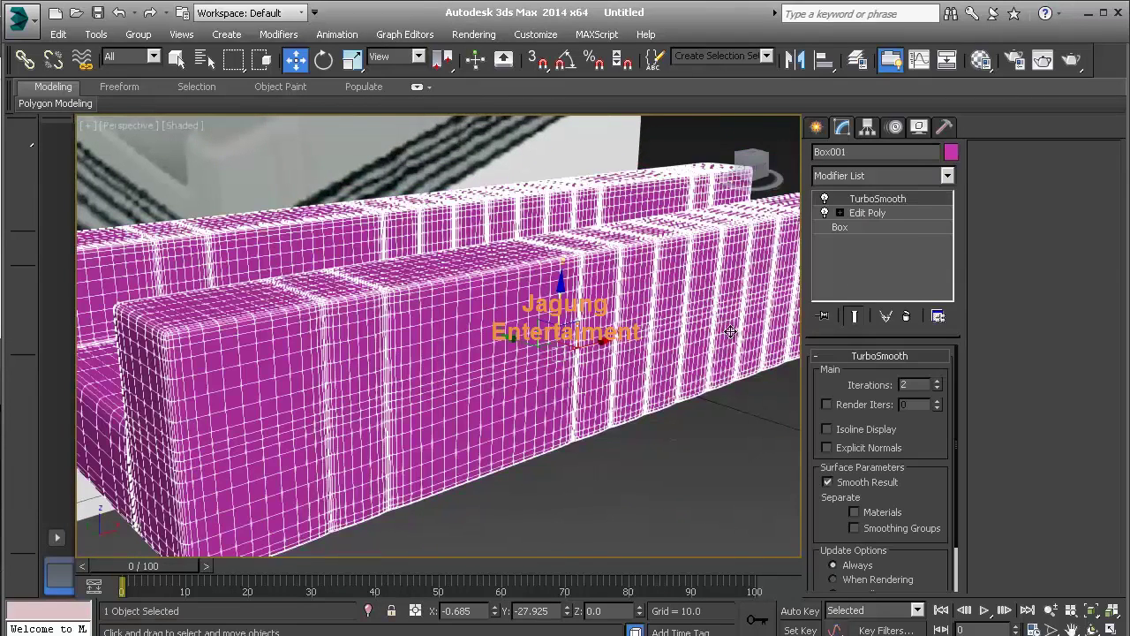
click(825, 200)
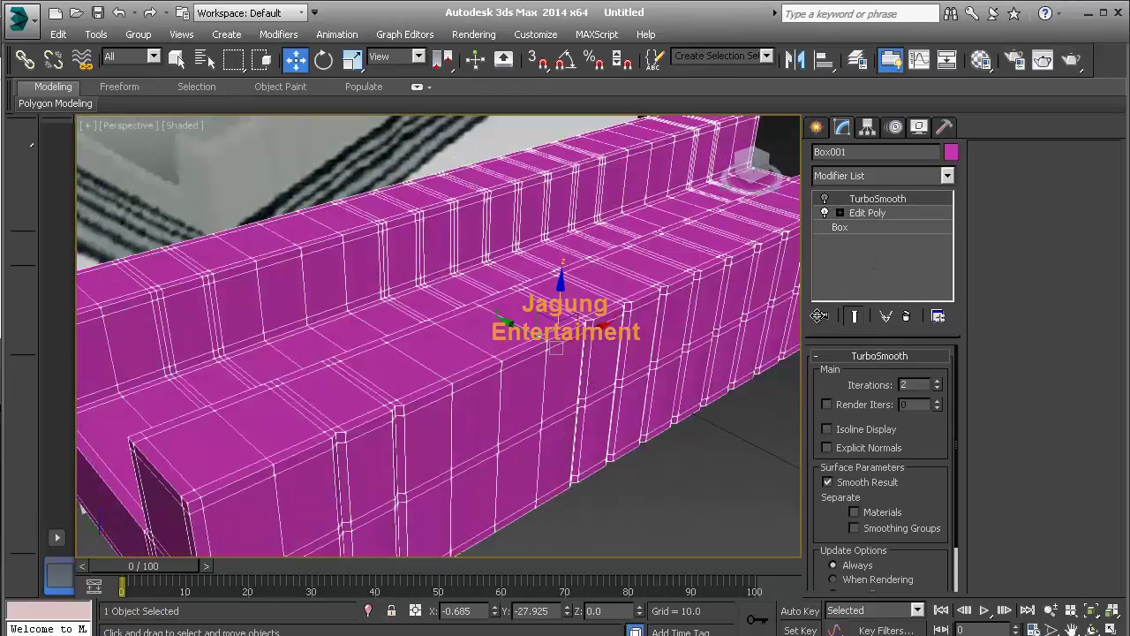
click(914, 217)
- In Edge mode, select the first support edges on the eraser base's top surface
key(2)
scroll(371, 429, up, 2)
scroll(382, 432, up, 4)
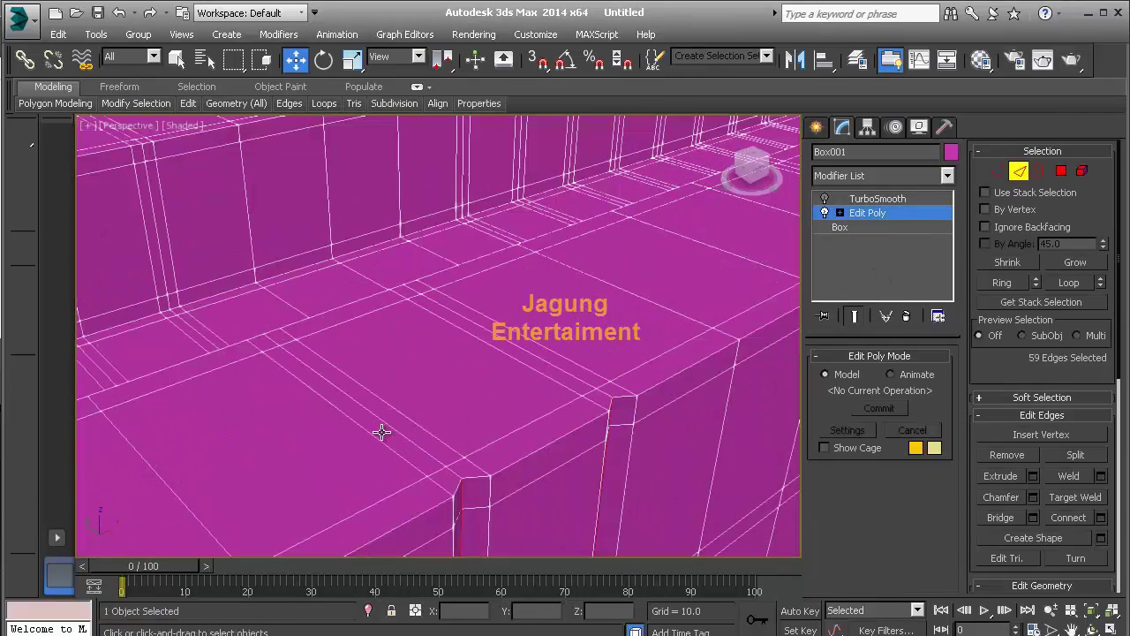
click(273, 336)
click(310, 359)
click(295, 354)
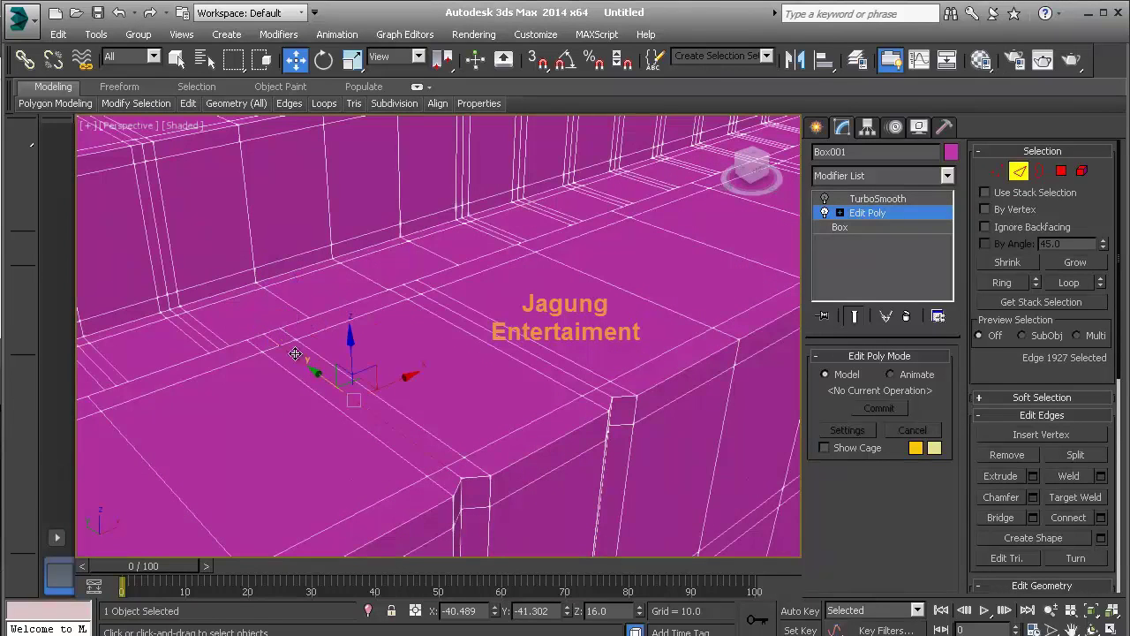
ctrl+click(468, 336)
ctrl+click(416, 295)
ctrl+click(606, 354)
mouse_move(606, 354)
alt+middle_down()
mouse_move(439, 307)
mouse_move(399, 395)
alt+middle_up()
alt+click(439, 304)
ctrl+click(462, 303)
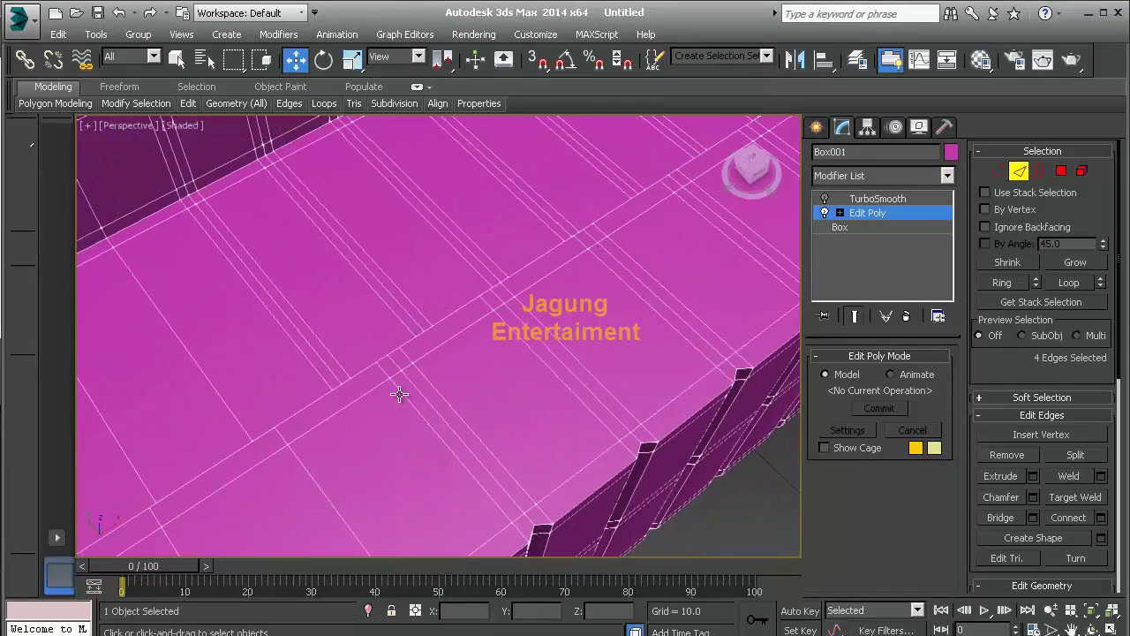
- Add diagonal and adjacent top-surface support edges to the selection
key(q)
ctrl+click(423, 390)
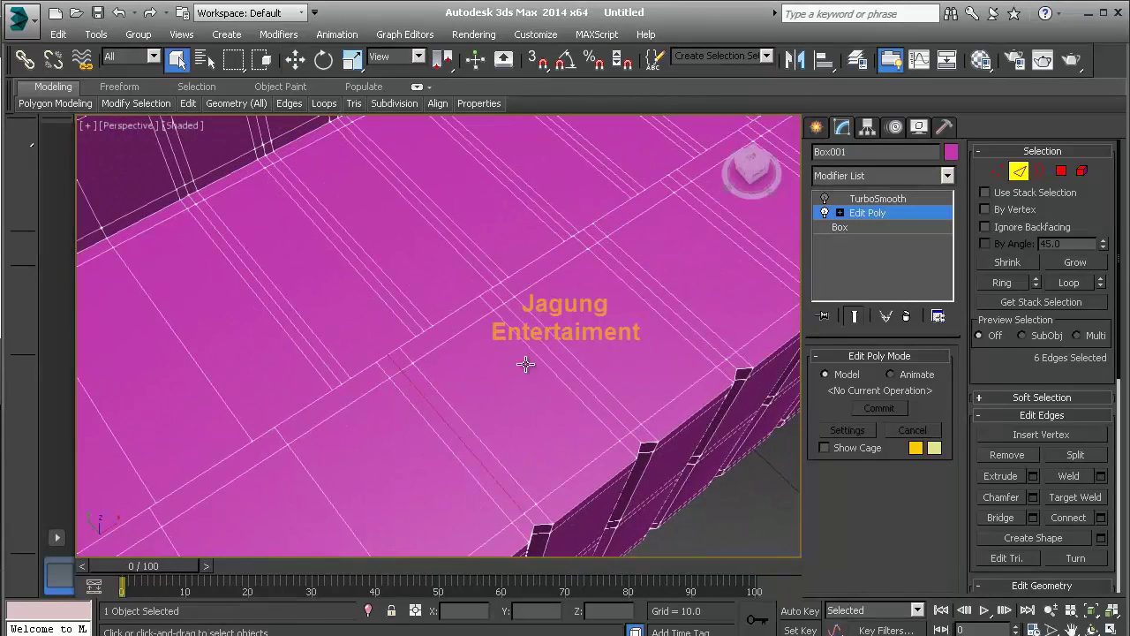
ctrl+click(493, 297)
ctrl+click(626, 345)
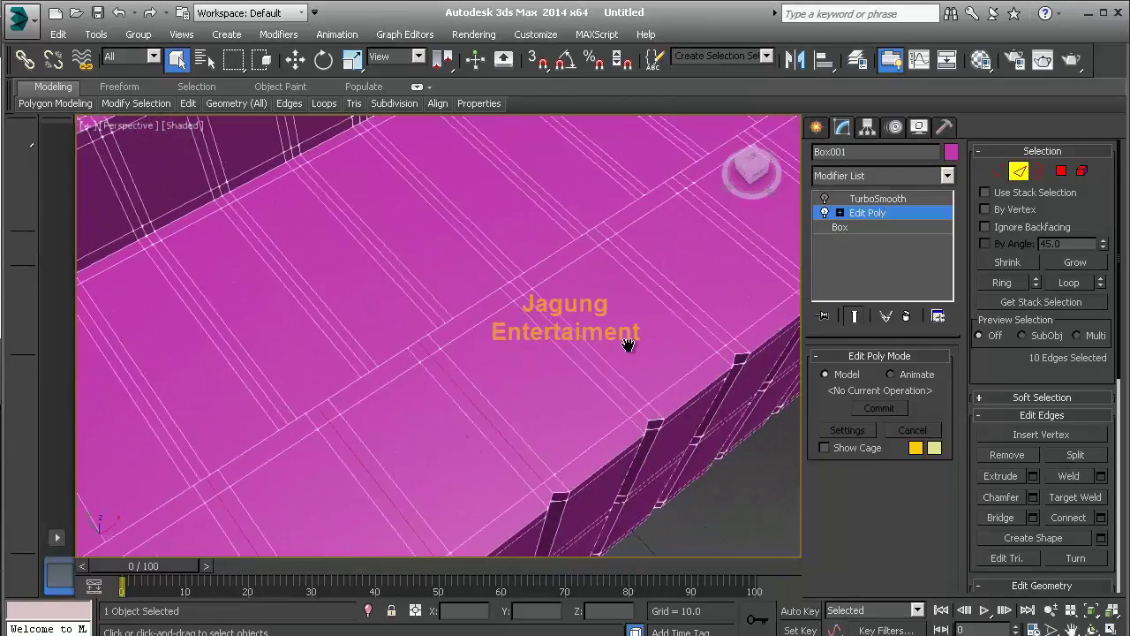
alt+middle_drag(627, 346, 403, 361)
ctrl+click(399, 381)
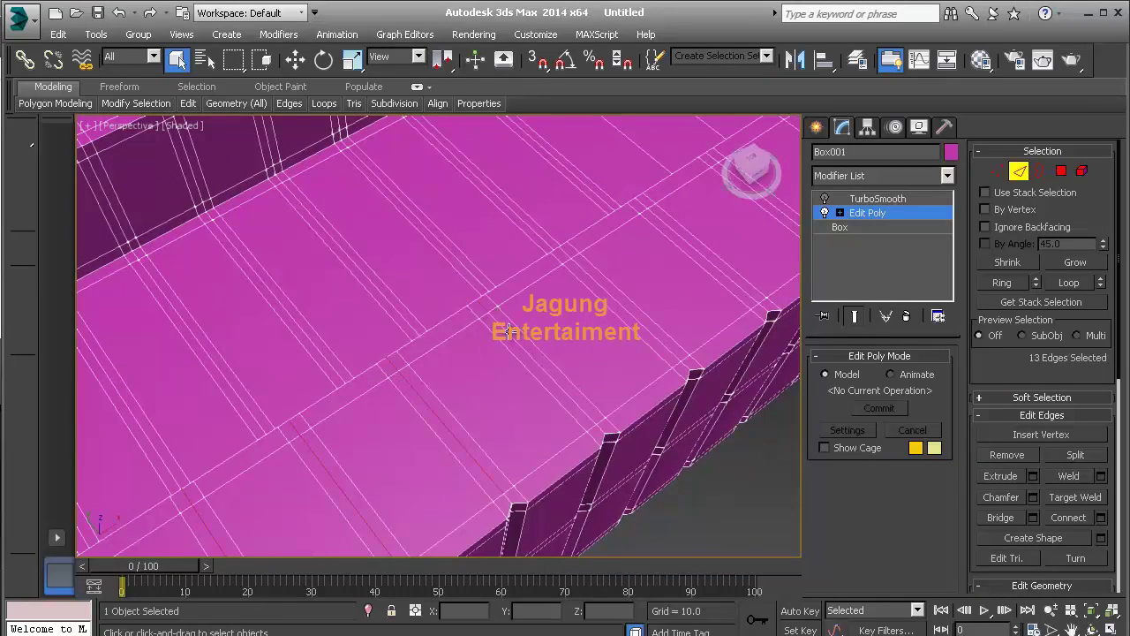
ctrl+click(631, 270)
alt+middle_drag(630, 271, 403, 373)
ctrl+click(414, 375)
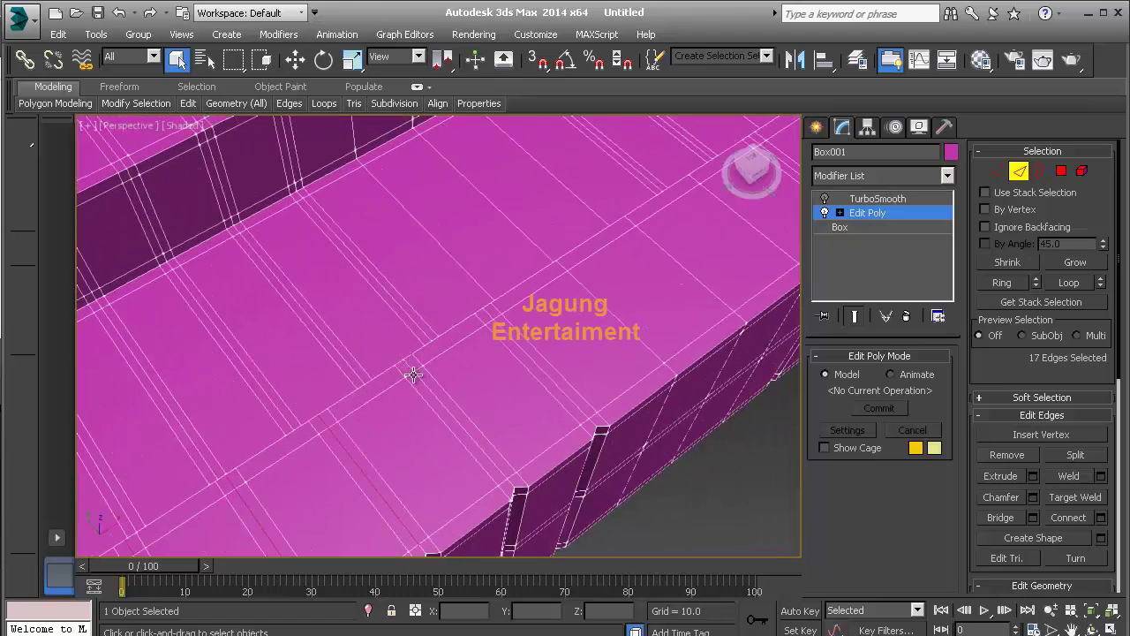
ctrl+click(417, 375)
ctrl+click(509, 327)
- Finish the top-surface edge run, removing one stray edge and adding the last diagonals
mouse_move(495, 406)
alt+middle_down()
mouse_move(480, 416)
mouse_move(503, 307)
alt+middle_up()
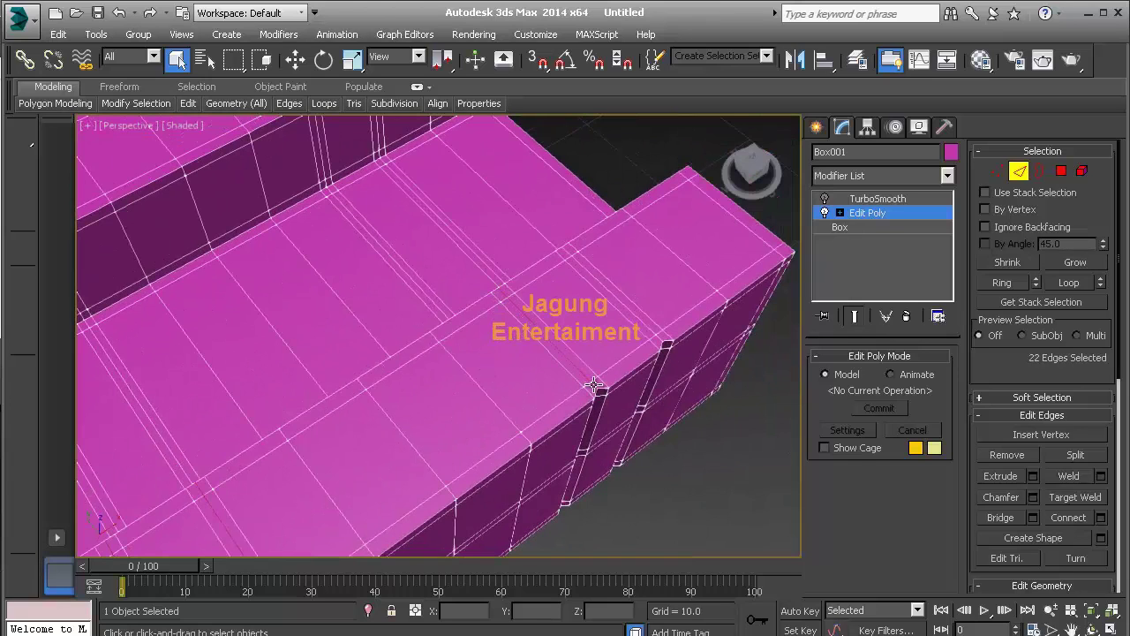
alt+click(574, 362)
scroll(590, 395, up, 2)
ctrl+click(598, 372)
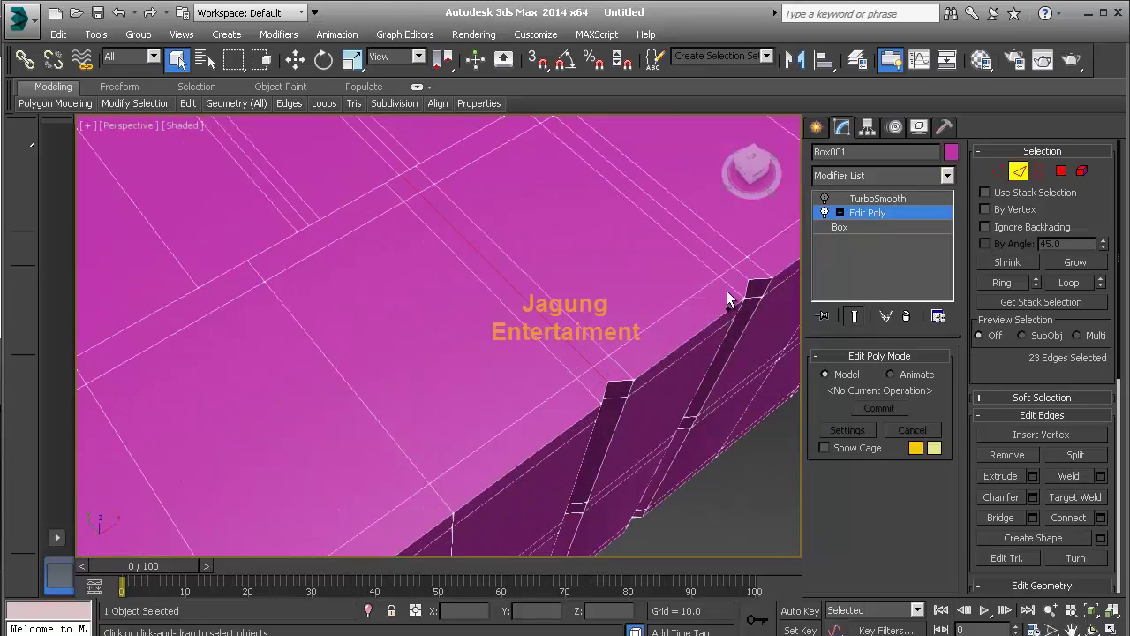
ctrl+click(725, 261)
mouse_move(725, 262)
alt+middle_down()
mouse_move(621, 295)
mouse_move(551, 236)
alt+middle_up()
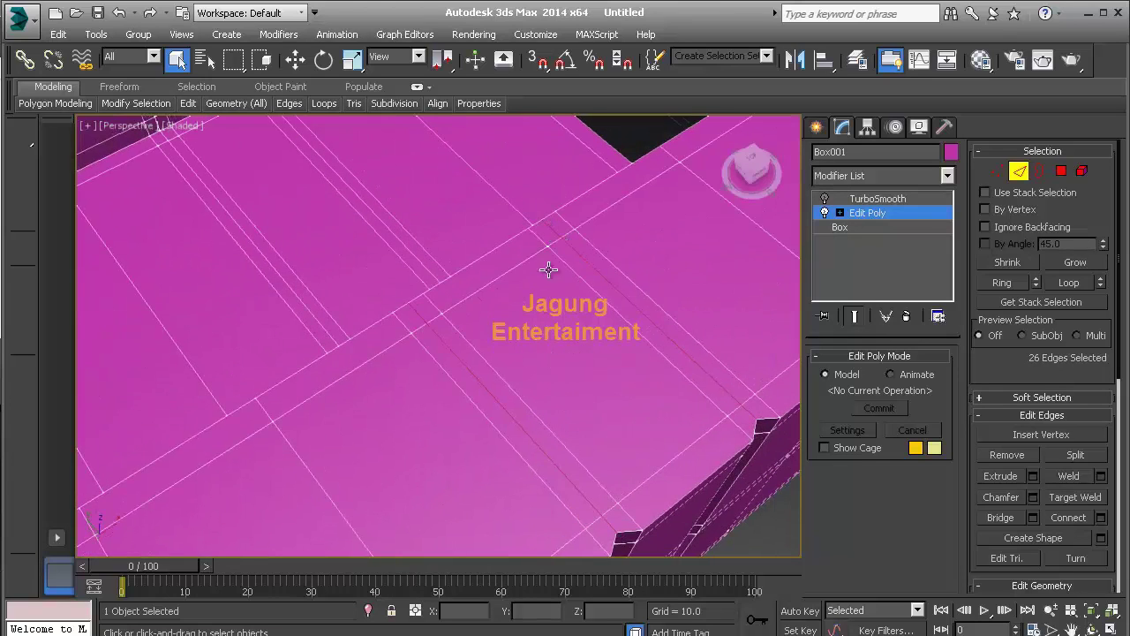
scroll(548, 269, down, 3)
scroll(549, 270, down, 3)
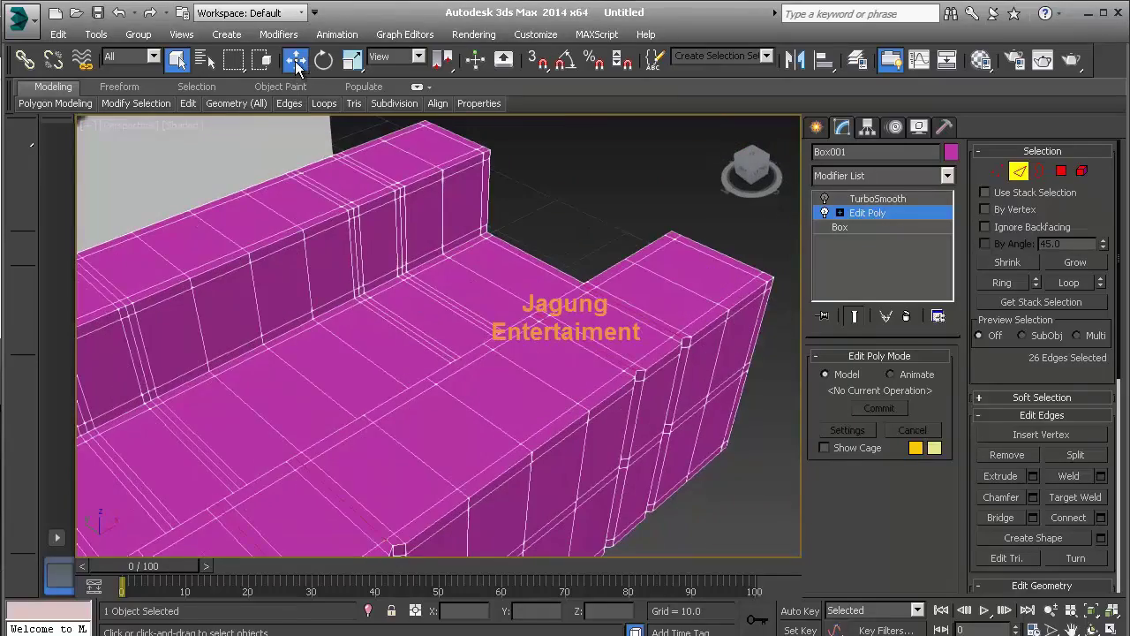
- Lower the selected support edges slightly along Z with Select and Move
click(296, 66)
mouse_move(397, 336)
alt+middle_down()
mouse_move(400, 309)
mouse_move(454, 358)
mouse_move(452, 343)
mouse_move(403, 361)
mouse_move(503, 396)
mouse_move(368, 272)
alt+middle_up()
scroll(401, 308, up, 3)
scroll(368, 272, up, 3)
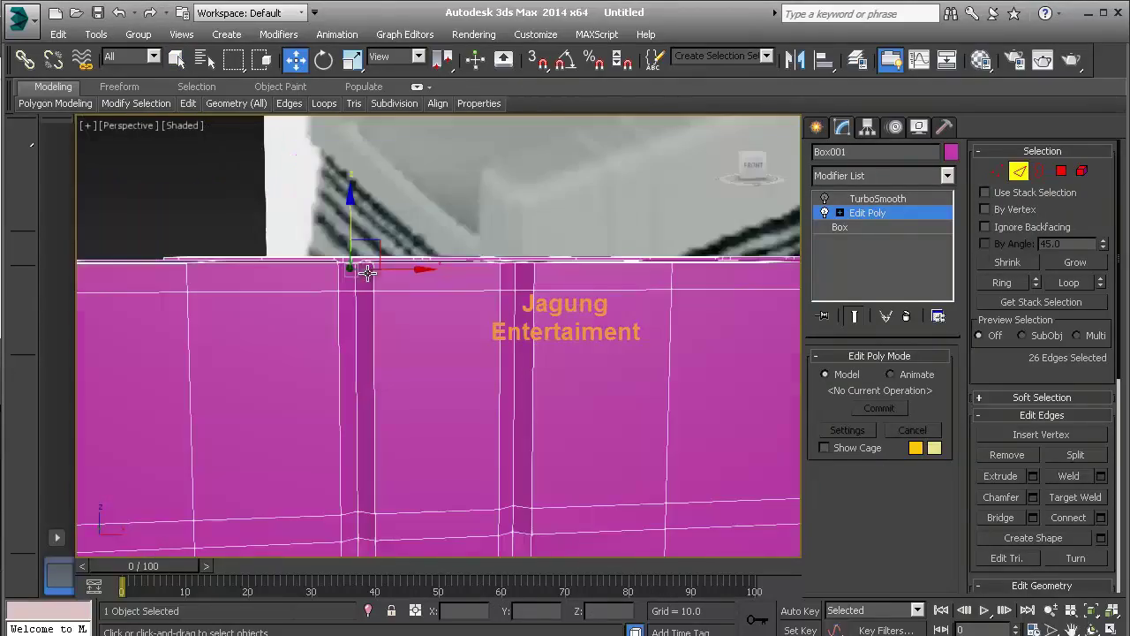
drag(344, 216, 352, 213)
- Add several more support edges across the top to the selection
mouse_move(356, 217)
alt+middle_down()
mouse_move(449, 291)
mouse_move(454, 273)
alt+middle_up()
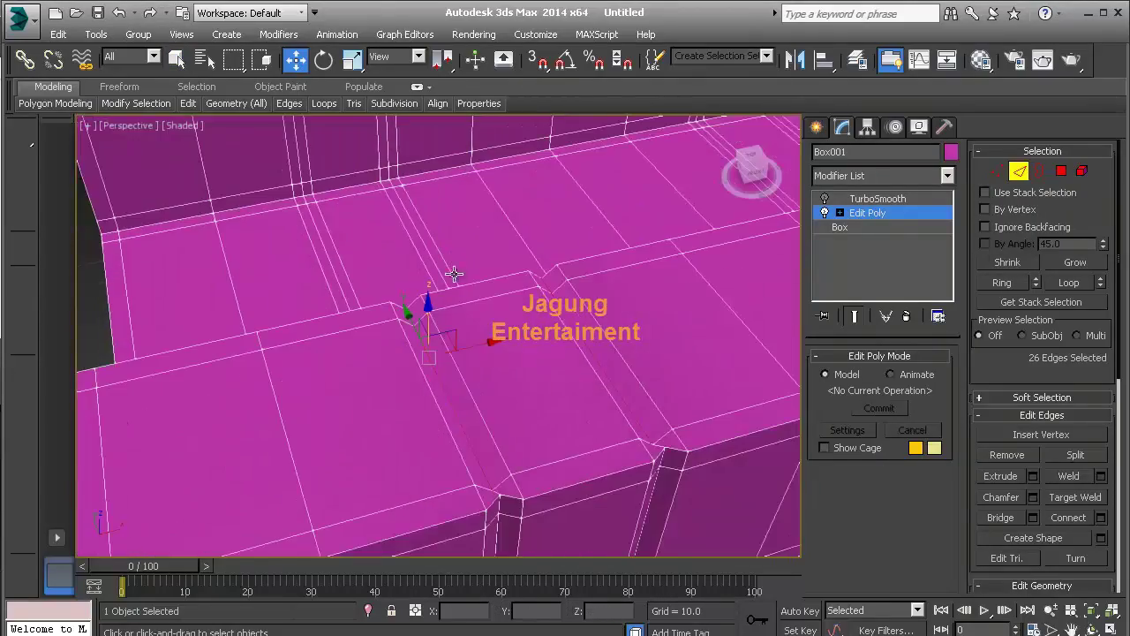
ctrl+click(495, 488)
ctrl+click(663, 450)
mouse_move(664, 450)
alt+middle_down()
mouse_move(588, 433)
mouse_move(392, 434)
alt+middle_up()
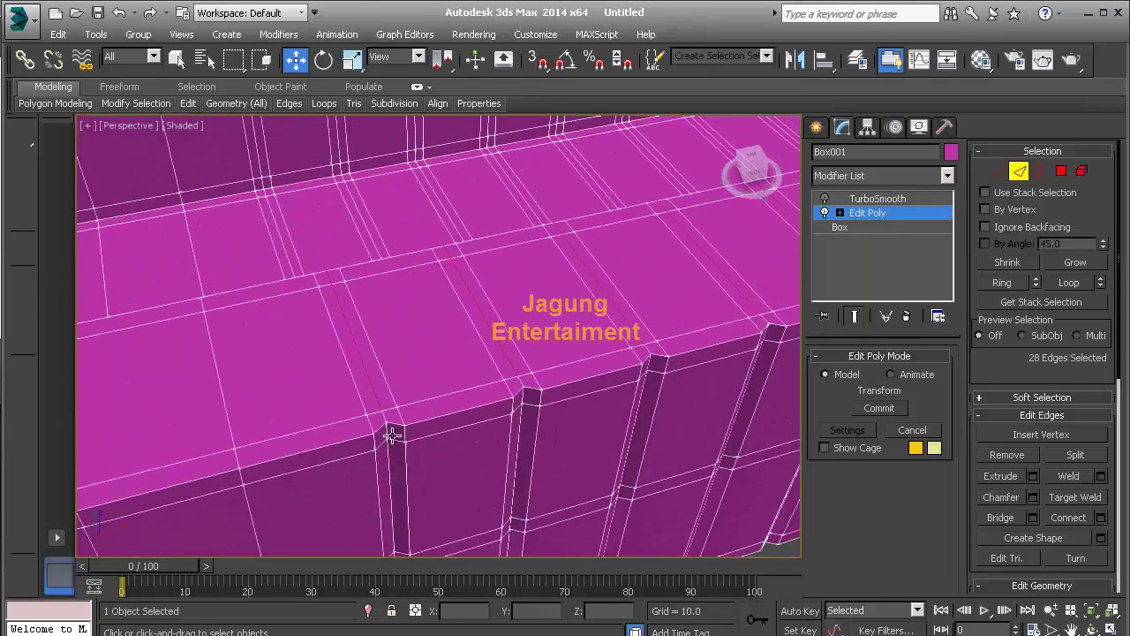
ctrl+click(524, 379)
scroll(618, 379, up, 2)
scroll(595, 404, up, 2)
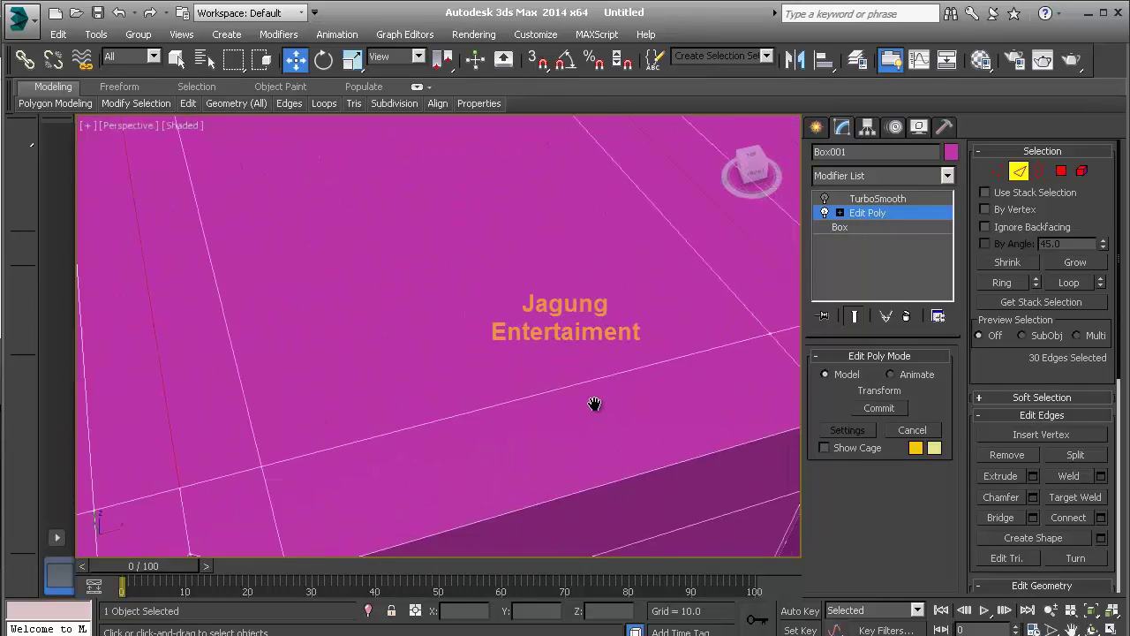
scroll(386, 288, up, 2)
ctrl+click(389, 300)
scroll(392, 310, down, 3)
scroll(434, 371, down, 2)
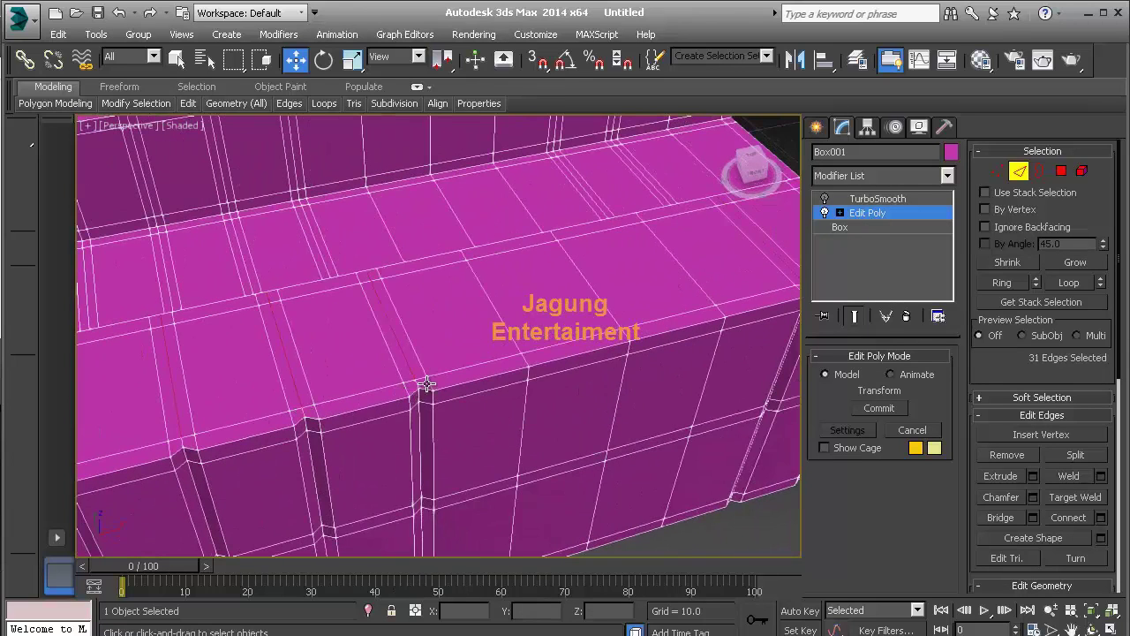
ctrl+click(300, 414)
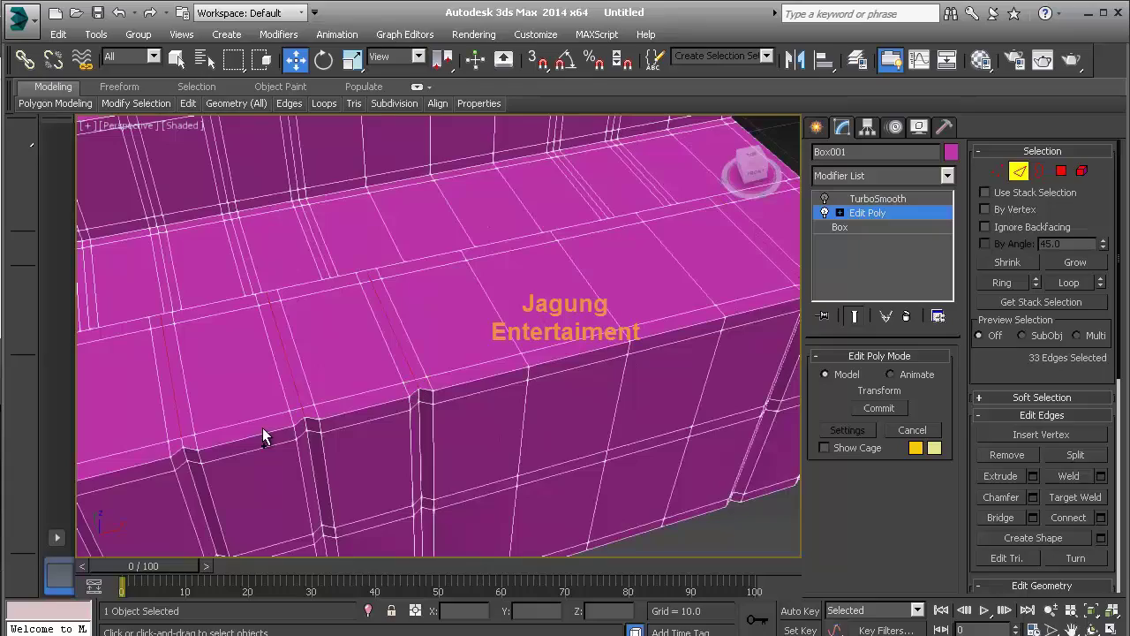
ctrl+click(186, 443)
- Lower the enlarged support-edge selection slightly along Z
mouse_move(252, 449)
middle_down()
mouse_move(262, 429)
mouse_move(309, 433)
mouse_move(473, 353)
middle_up()
scroll(376, 427, down, 3)
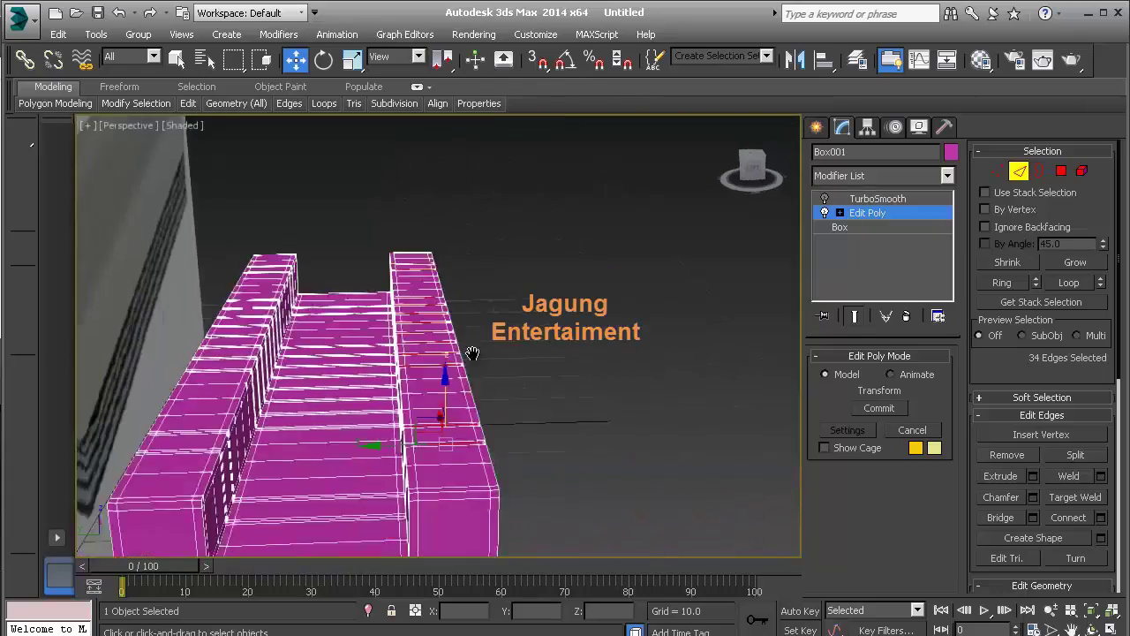
scroll(536, 432, up, 3)
middle_drag(536, 432, 374, 402)
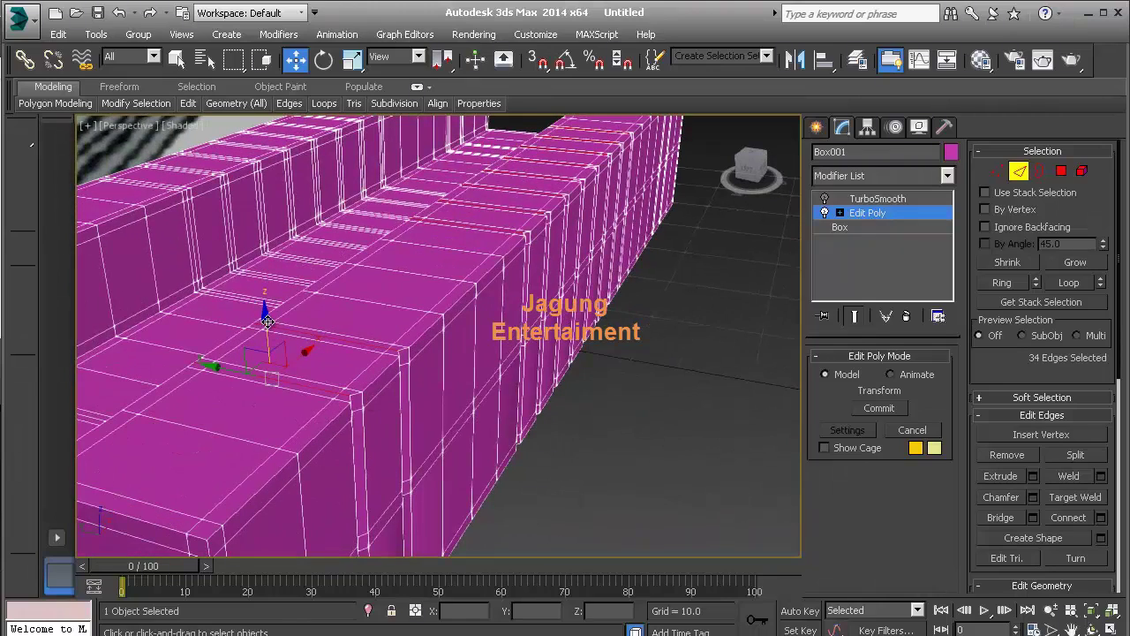
drag(264, 329, 272, 341)
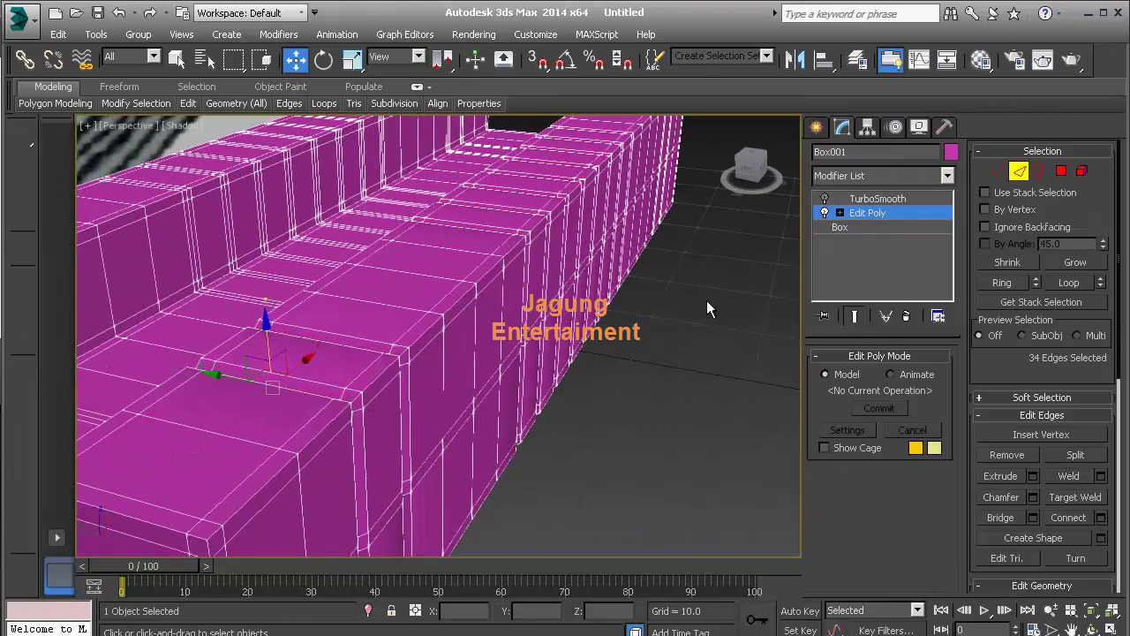
- Inspect the TurboSmoothed eraser, then disable smoothing and return to the base mesh
click(826, 197)
click(769, 230)
scroll(615, 346, down, 3)
mouse_move(616, 346)
alt+middle_down()
mouse_move(654, 374)
mouse_move(667, 357)
alt+middle_up()
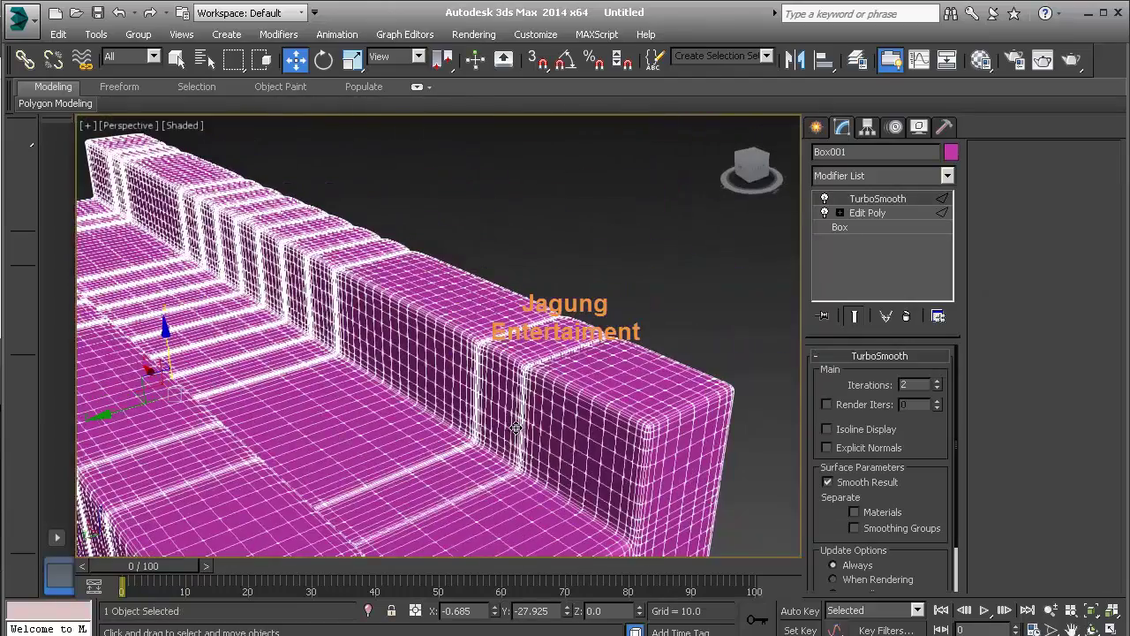
click(825, 200)
click(862, 213)
- Start selecting vertical support edges on the raised rail's side wall
click(523, 415)
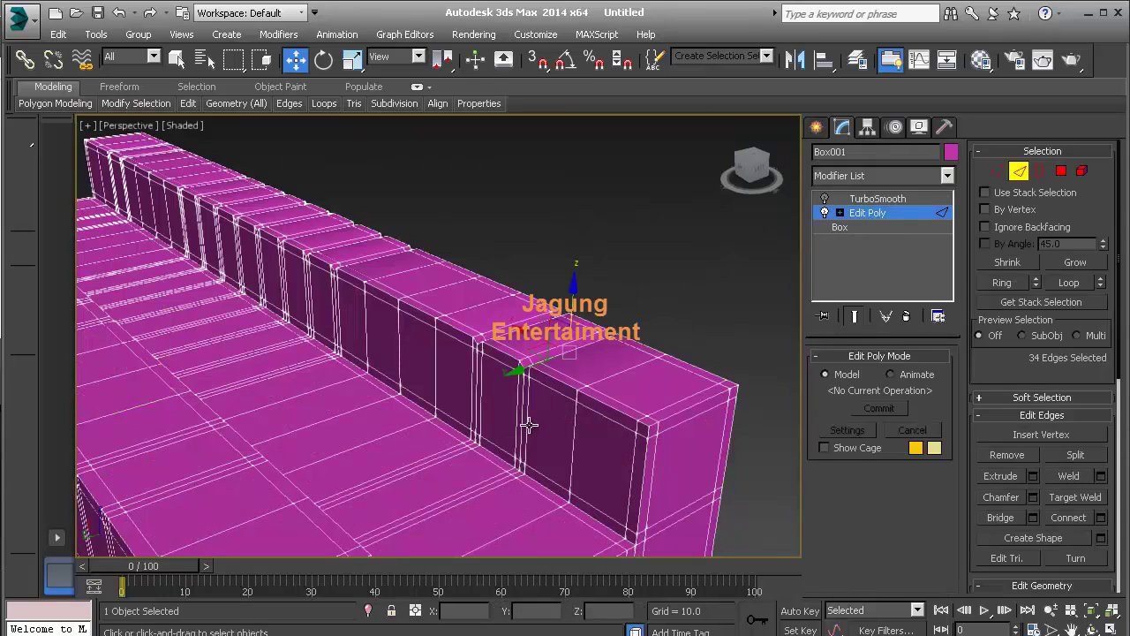
scroll(505, 435, up, 5)
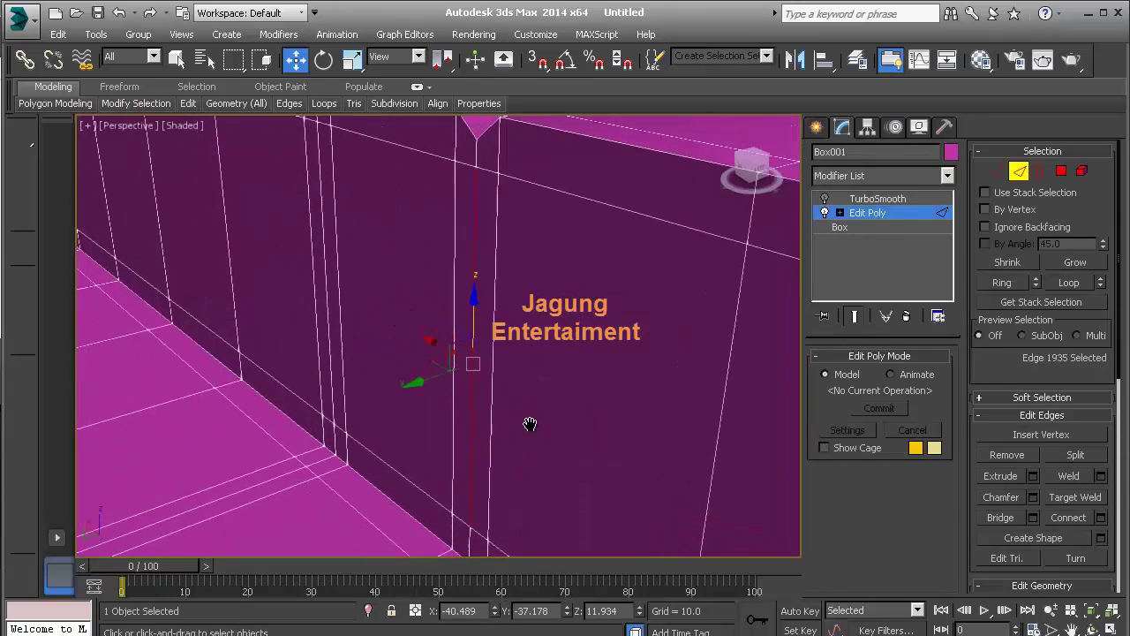
ctrl+click(468, 224)
ctrl+click(336, 430)
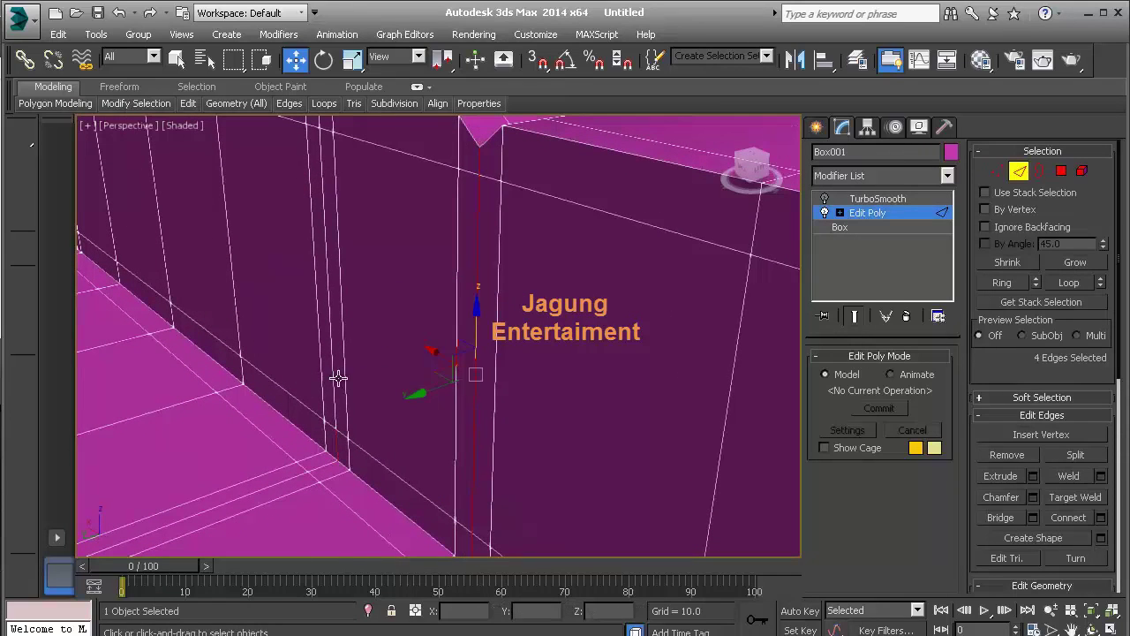
ctrl+click(331, 336)
middle_drag(327, 320, 544, 527)
scroll(544, 526, down, 2)
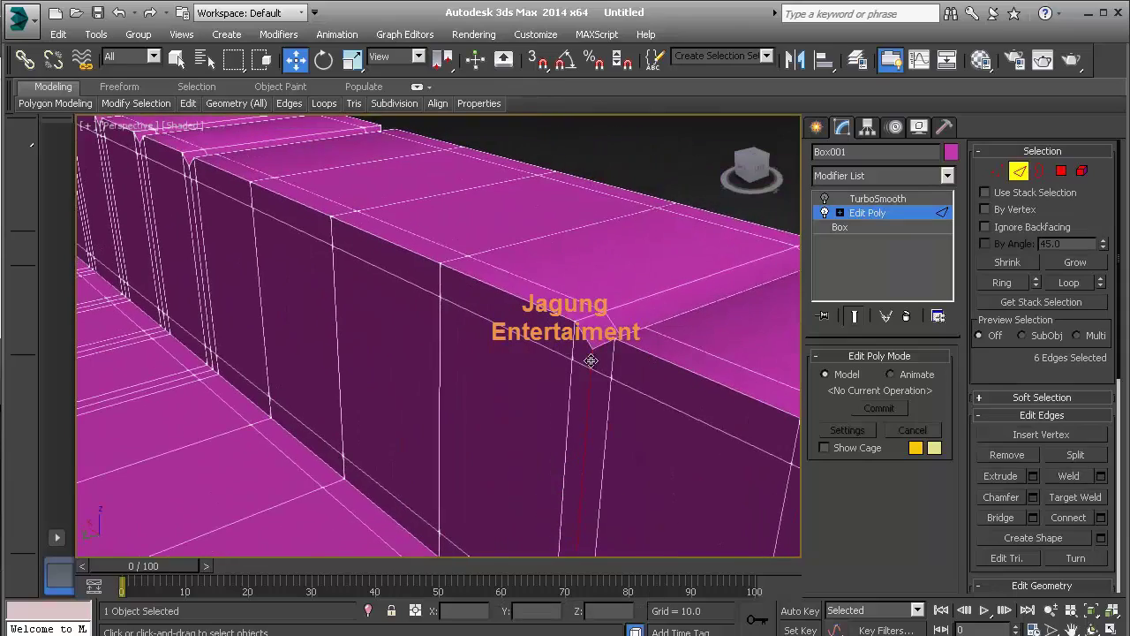
scroll(591, 360, down, 2)
scroll(565, 376, down, 2)
scroll(535, 392, down, 1)
- Add the remaining vertical rail-wall edges near the right corner and along the wall
ctrl+click(681, 393)
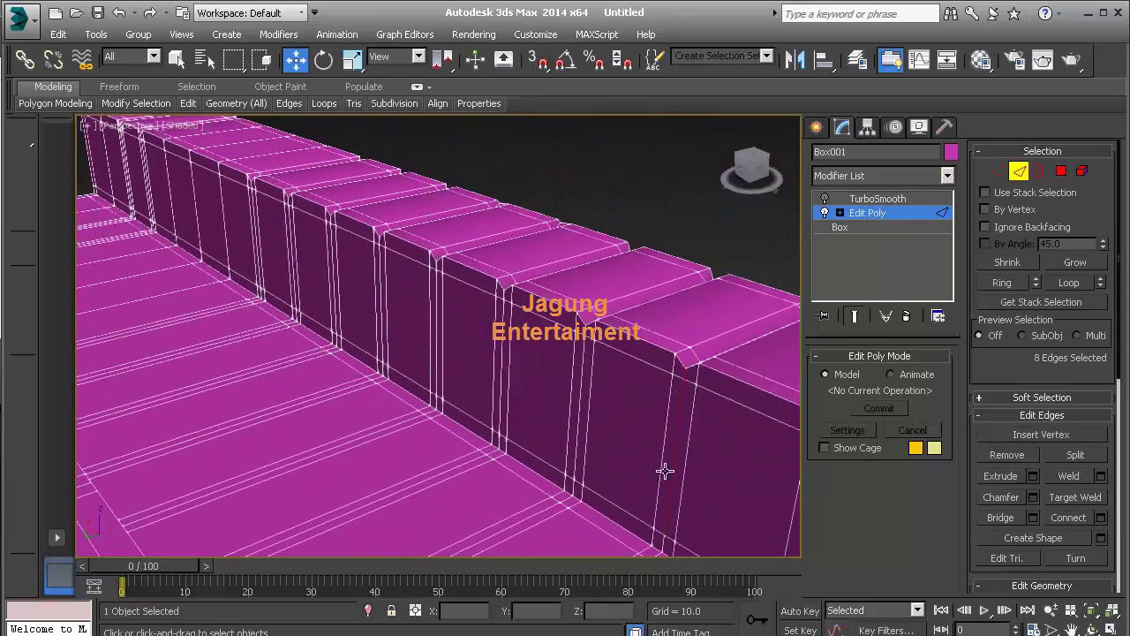
ctrl+click(576, 438)
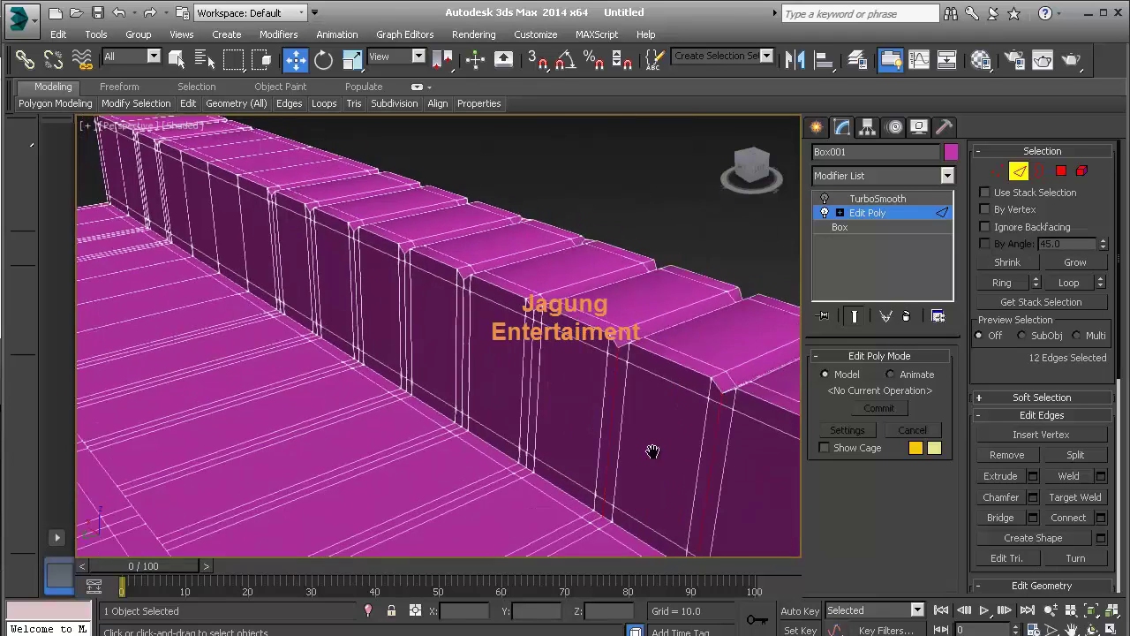
alt+middle_drag(651, 449, 580, 424)
ctrl+click(662, 395)
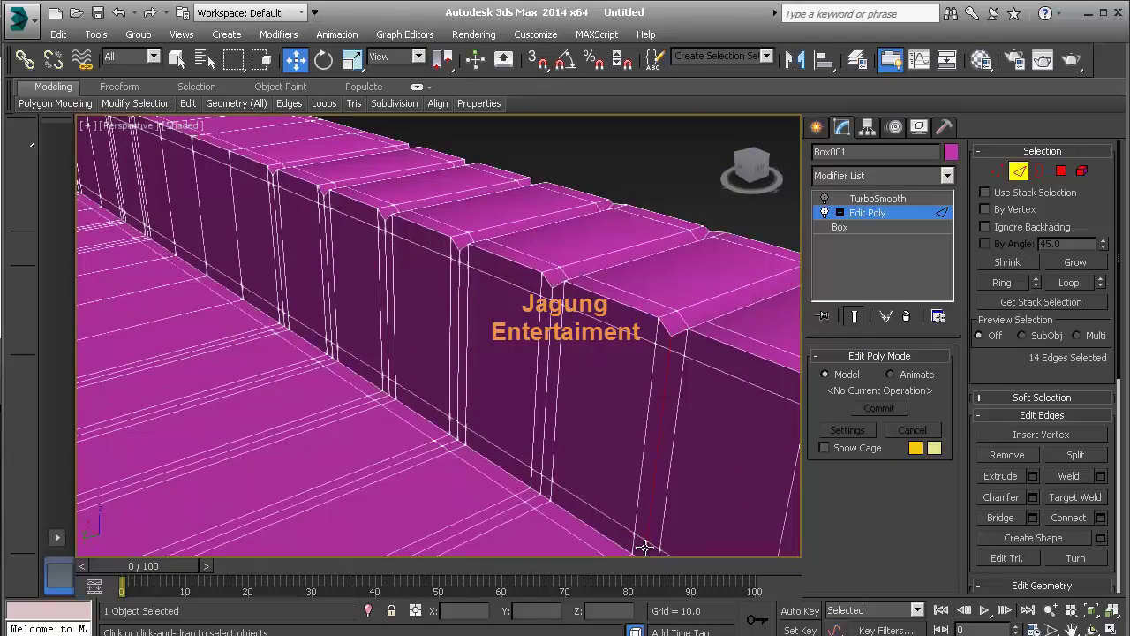
ctrl+click(545, 420)
ctrl+click(458, 258)
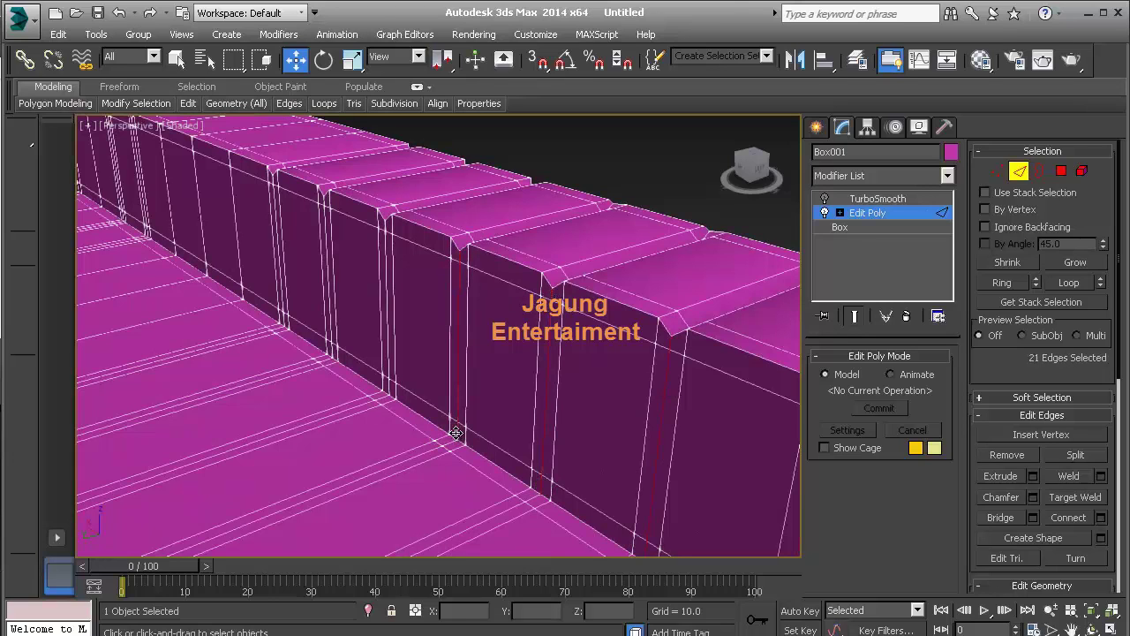
ctrl+click(385, 227)
scroll(390, 387, down, 2)
scroll(361, 336, down, 2)
scroll(442, 468, down, 2)
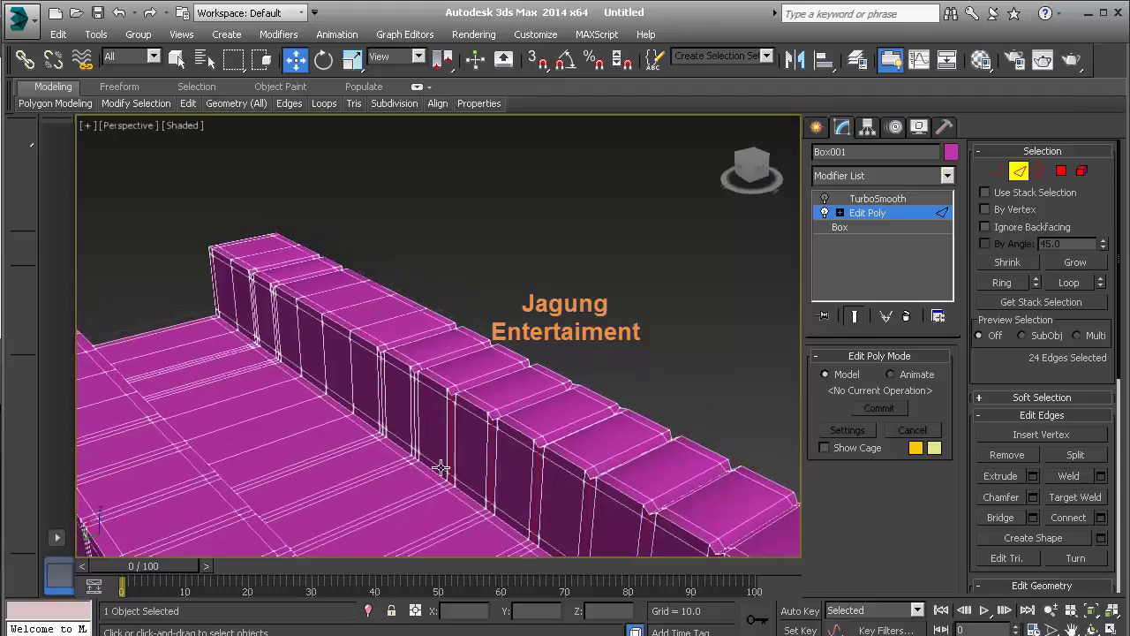
scroll(443, 455, up, 2)
scroll(381, 362, up, 2)
mouse_move(387, 403)
middle_down()
mouse_move(467, 375)
mouse_move(352, 310)
middle_up()
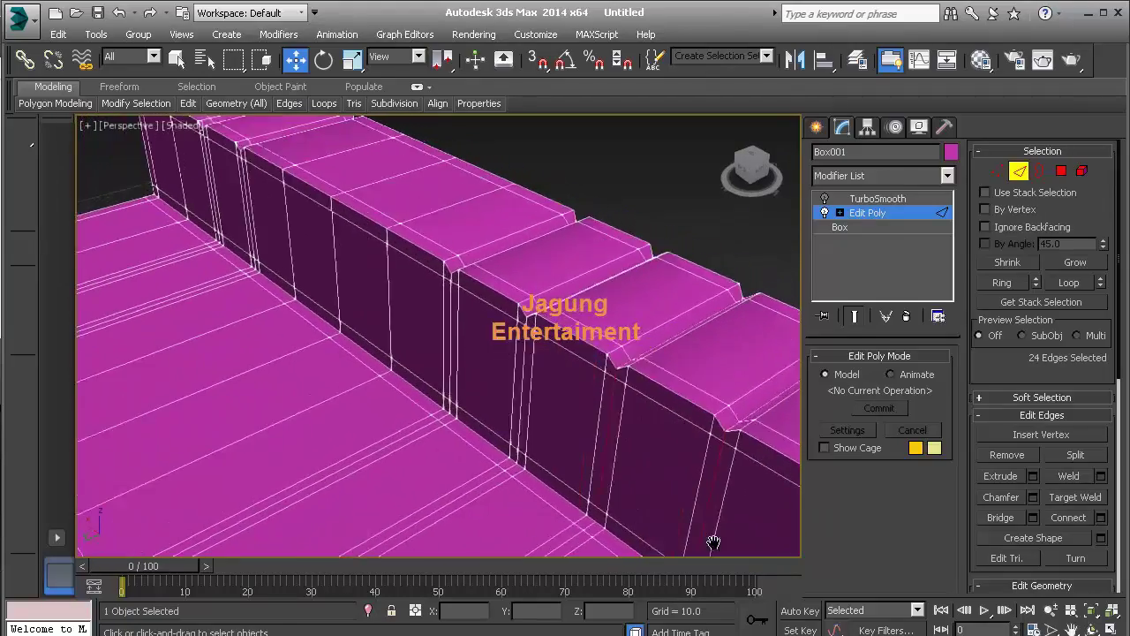
mouse_move(715, 538)
middle_down()
mouse_move(536, 381)
mouse_move(567, 512)
middle_up()
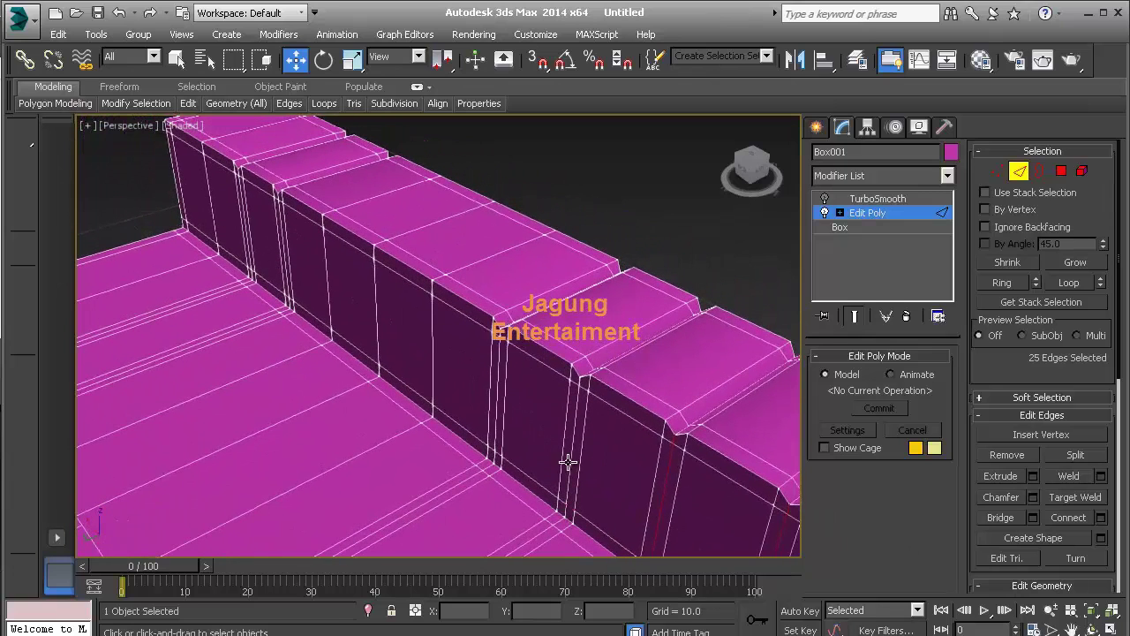
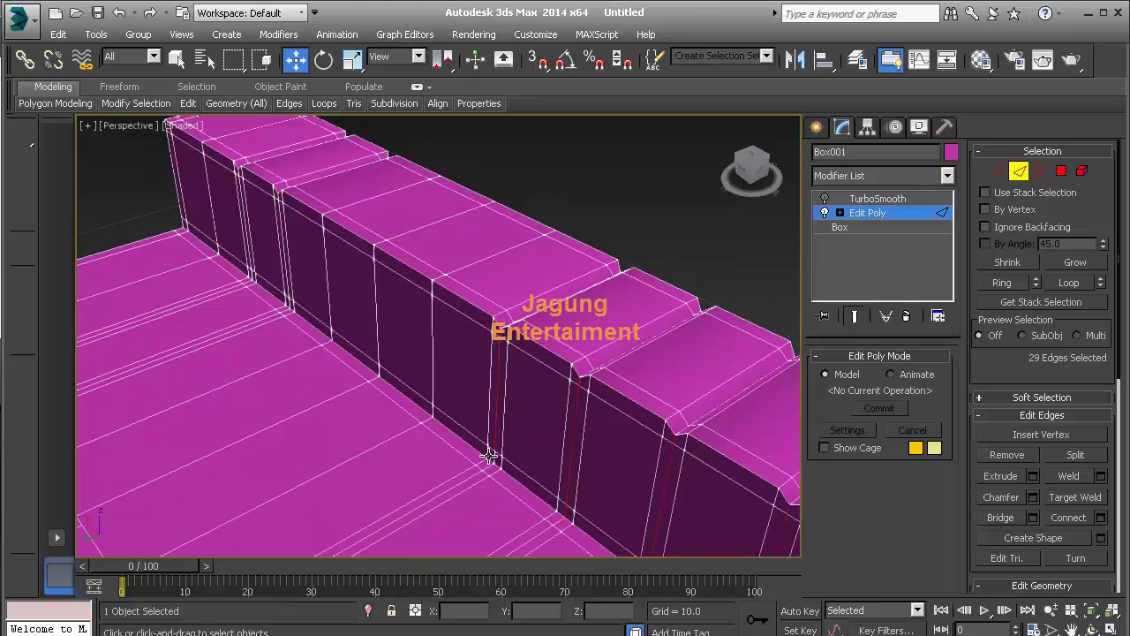
- Nudge the selected groove edges slightly along Y, then return to the TurboSmooth result
scroll(493, 458, down, 3)
scroll(498, 482, down, 3)
mouse_move(447, 409)
alt+middle_down()
mouse_move(686, 480)
mouse_move(519, 506)
mouse_move(433, 474)
mouse_move(429, 234)
alt+middle_up()
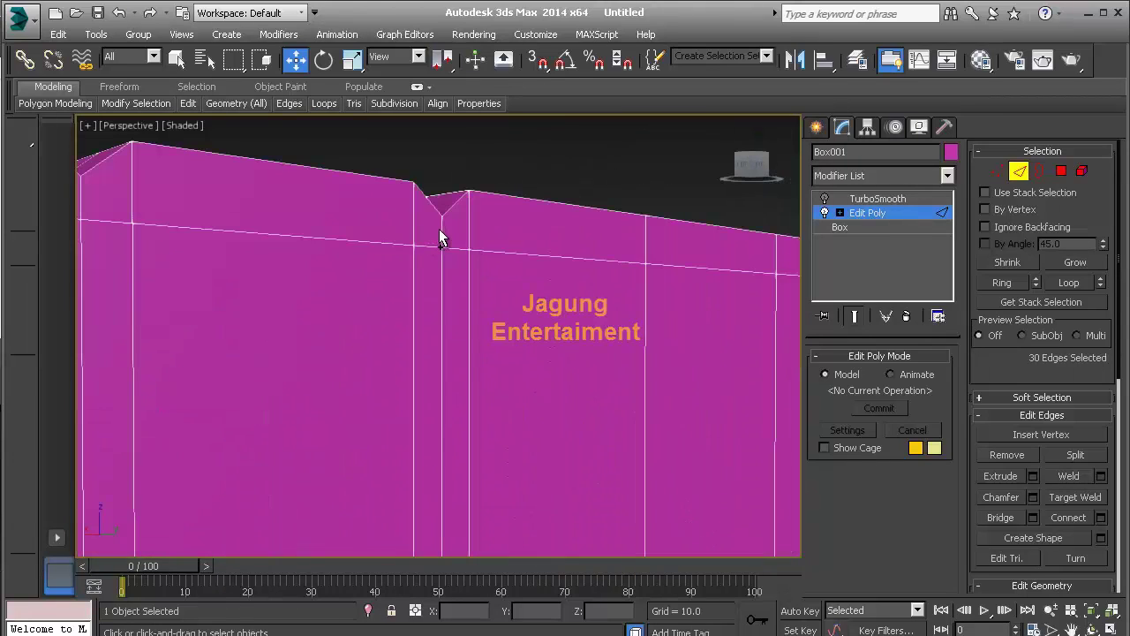
alt+middle_drag(442, 300, 588, 449)
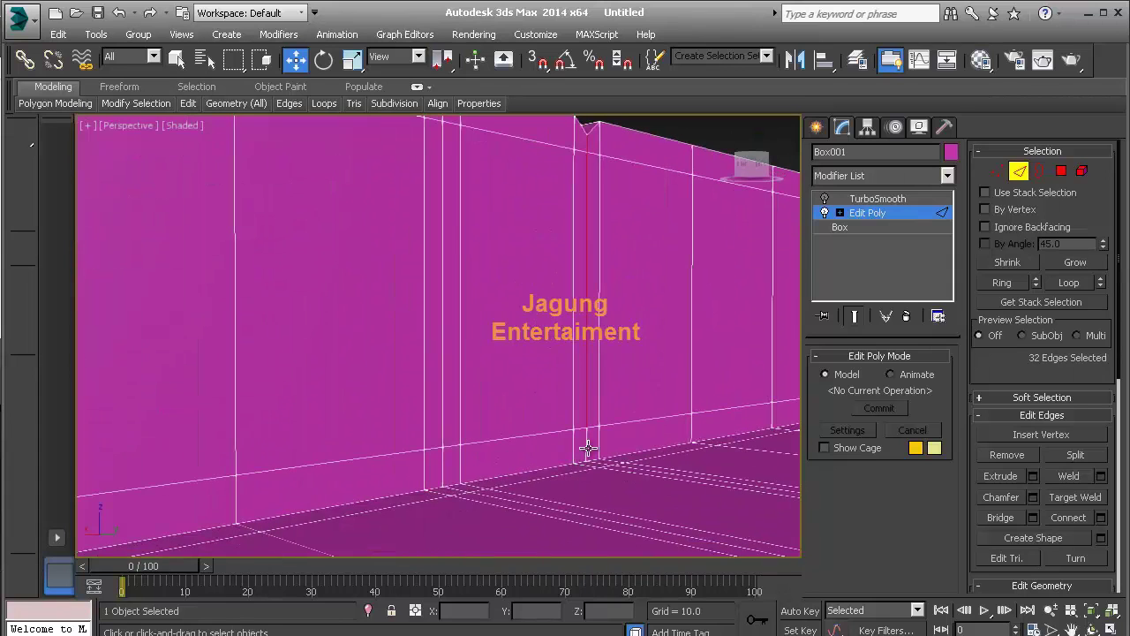
scroll(472, 346, down, 3)
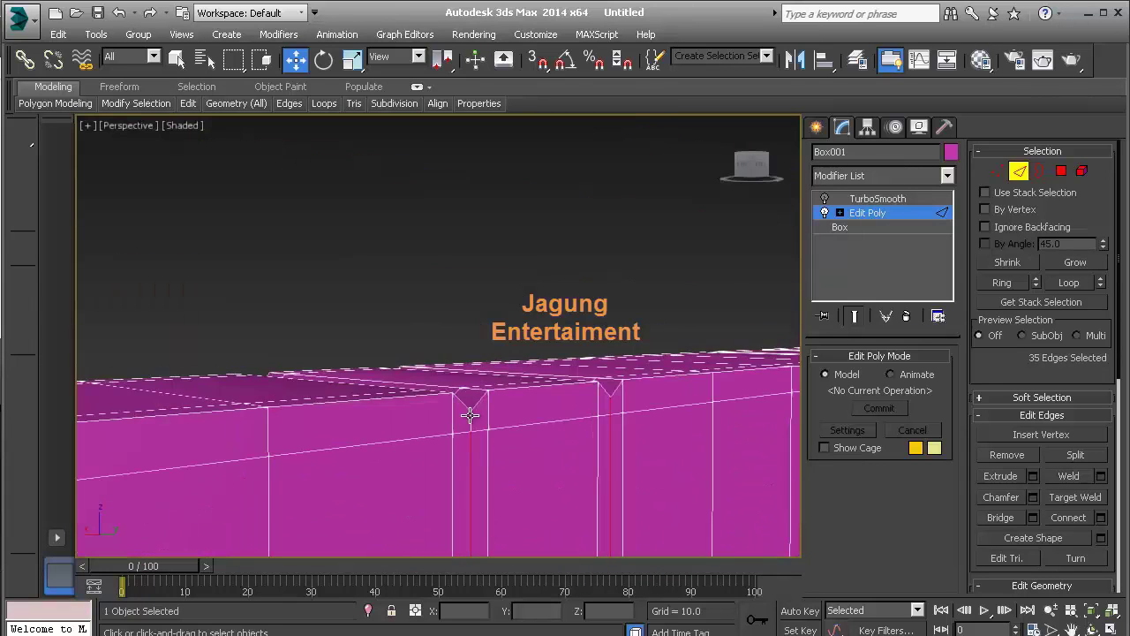
mouse_move(468, 424)
alt+middle_down()
mouse_move(565, 418)
mouse_move(411, 520)
mouse_move(494, 548)
alt+middle_up()
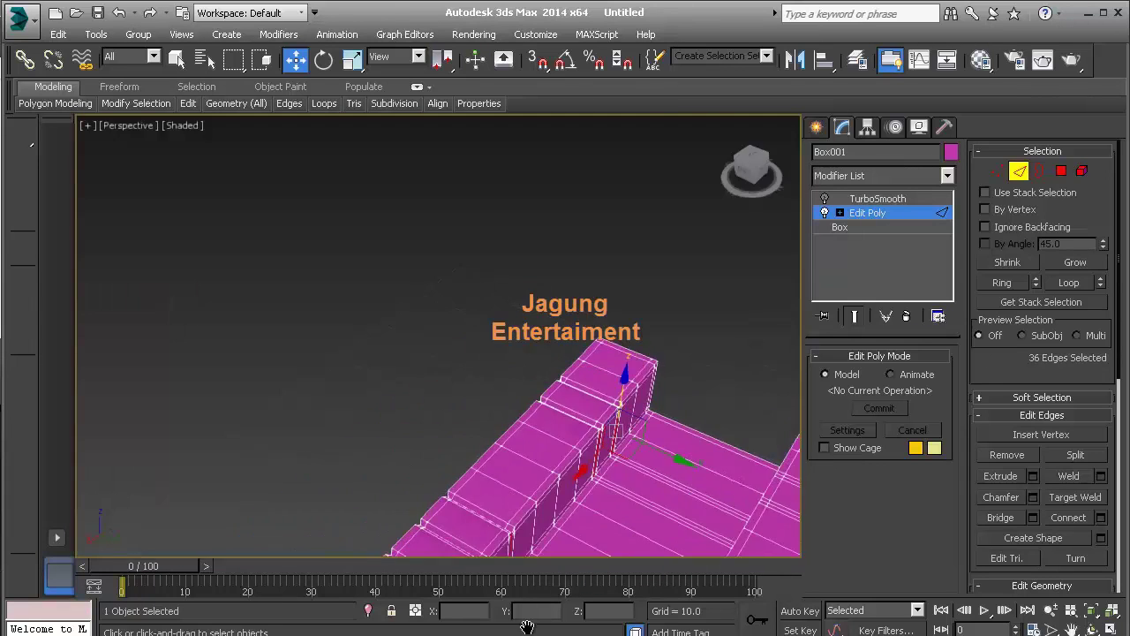
scroll(618, 397, up, 3)
scroll(726, 398, up, 2)
drag(696, 387, 689, 386)
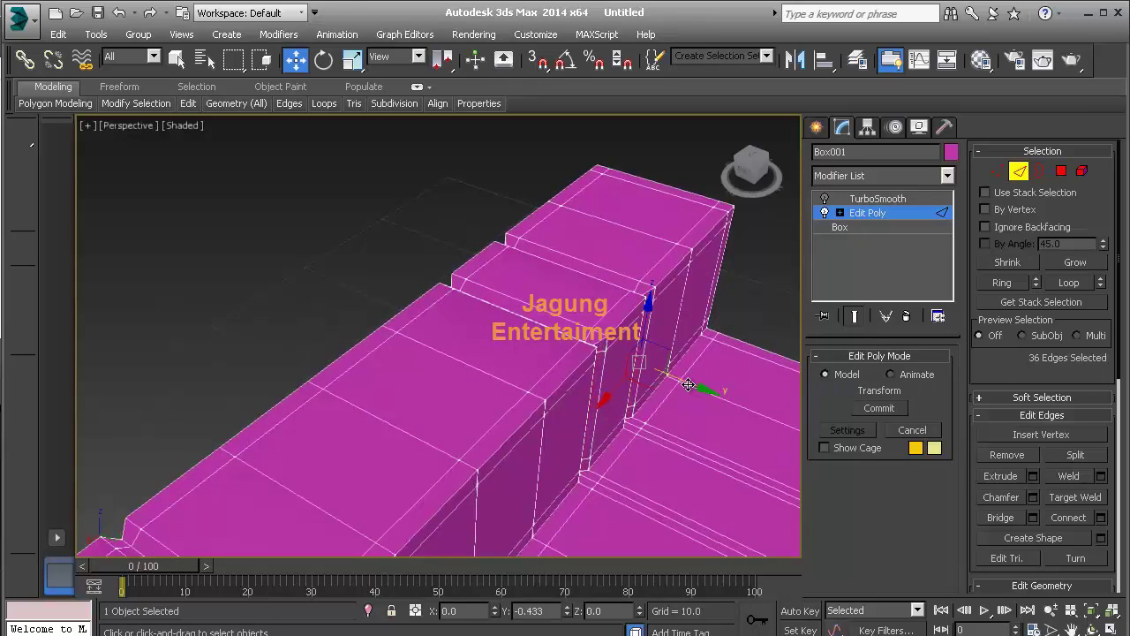
click(867, 213)
- Show the TurboSmooth result and reselect the sofa model
click(870, 198)
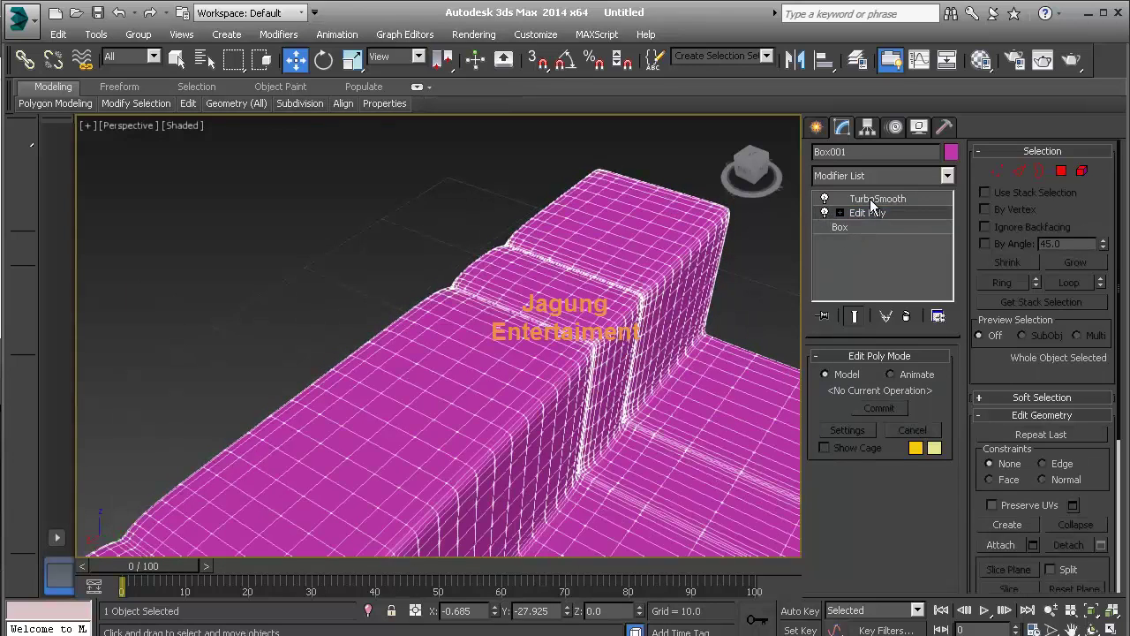
click(743, 282)
scroll(672, 434, down, 2)
scroll(671, 433, down, 5)
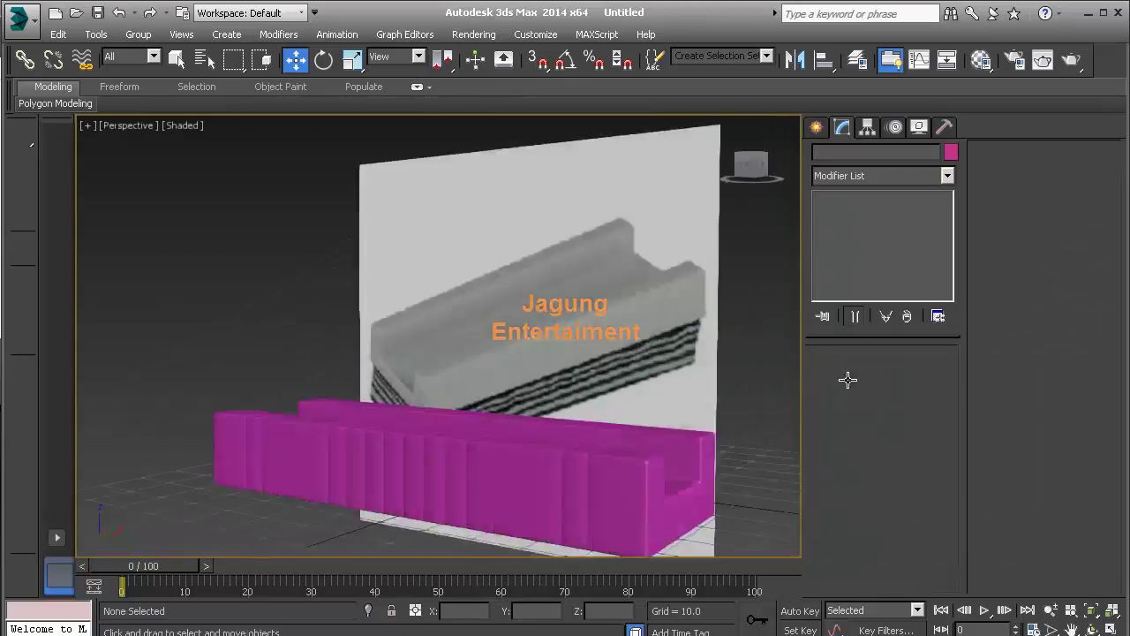
click(476, 468)
alt+middle_drag(476, 468, 474, 466)
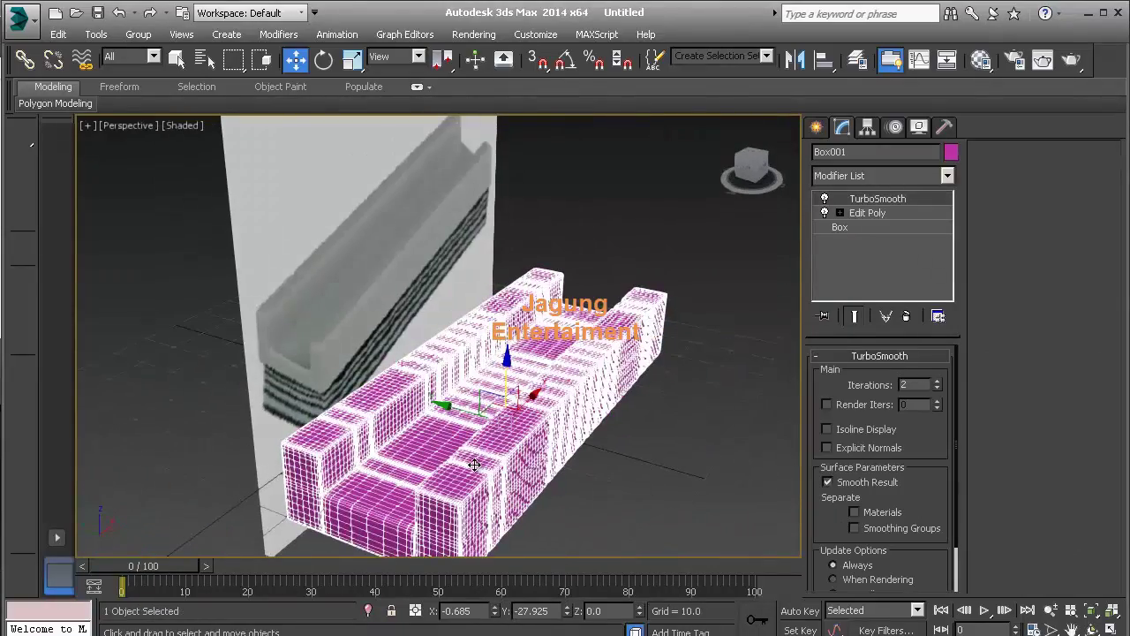
alt+middle_drag(576, 371, 619, 353)
- Add a Symmetry modifier to Box001 with Flip checked
click(947, 176)
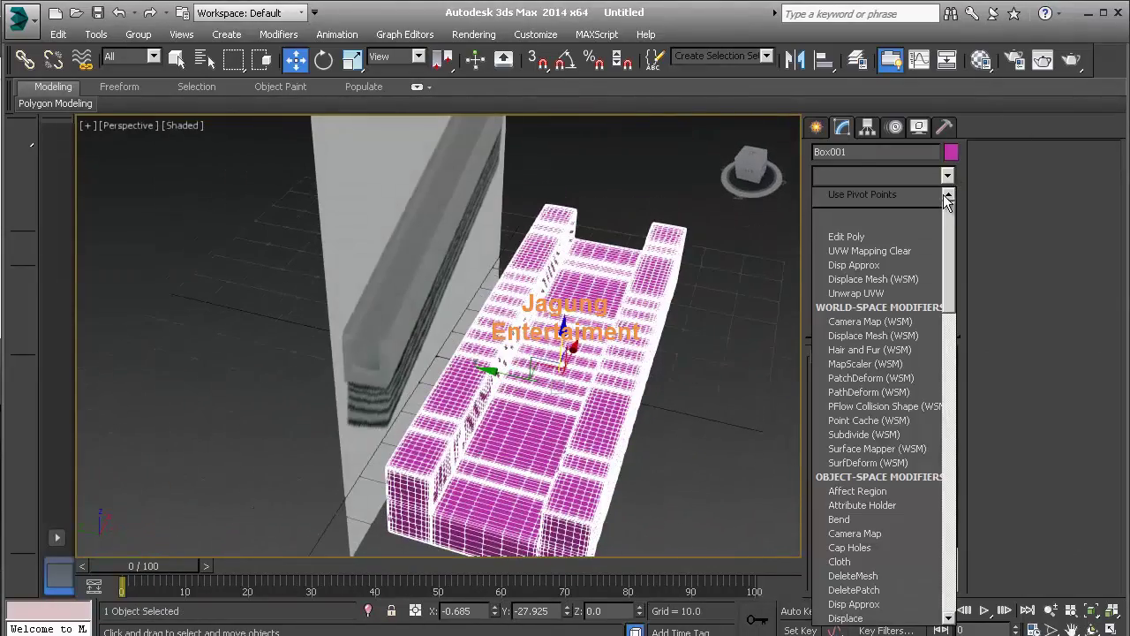
drag(950, 229, 950, 455)
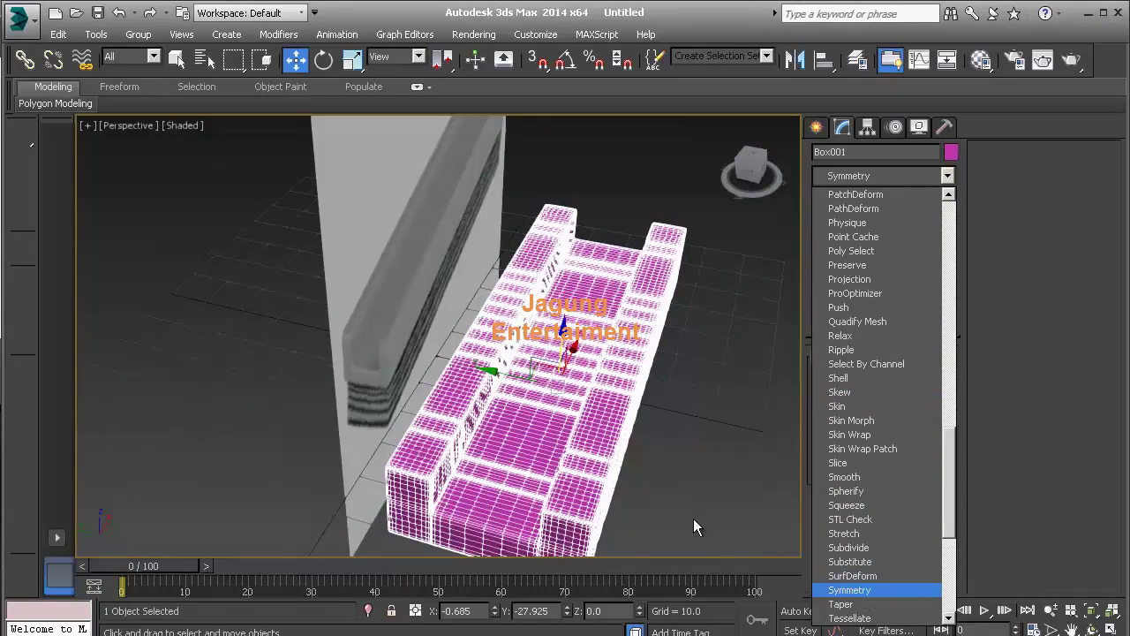
click(852, 590)
scroll(643, 405, up, 3)
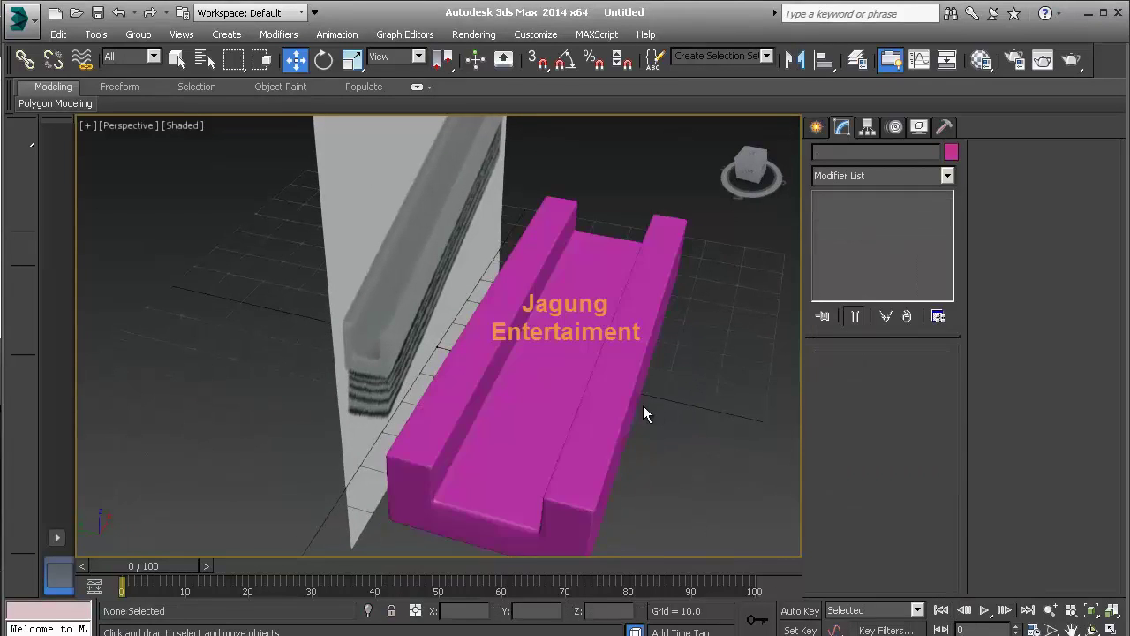
click(856, 412)
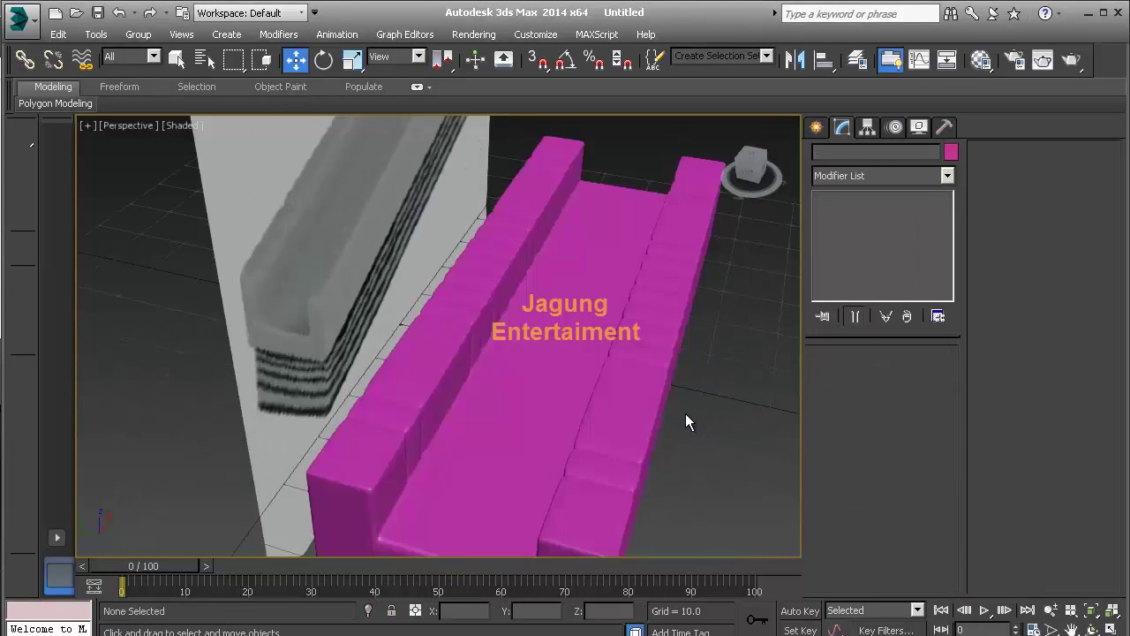
- Inspect the flipped mirror from a lower, closer angle
alt+middle_drag(685, 413, 549, 437)
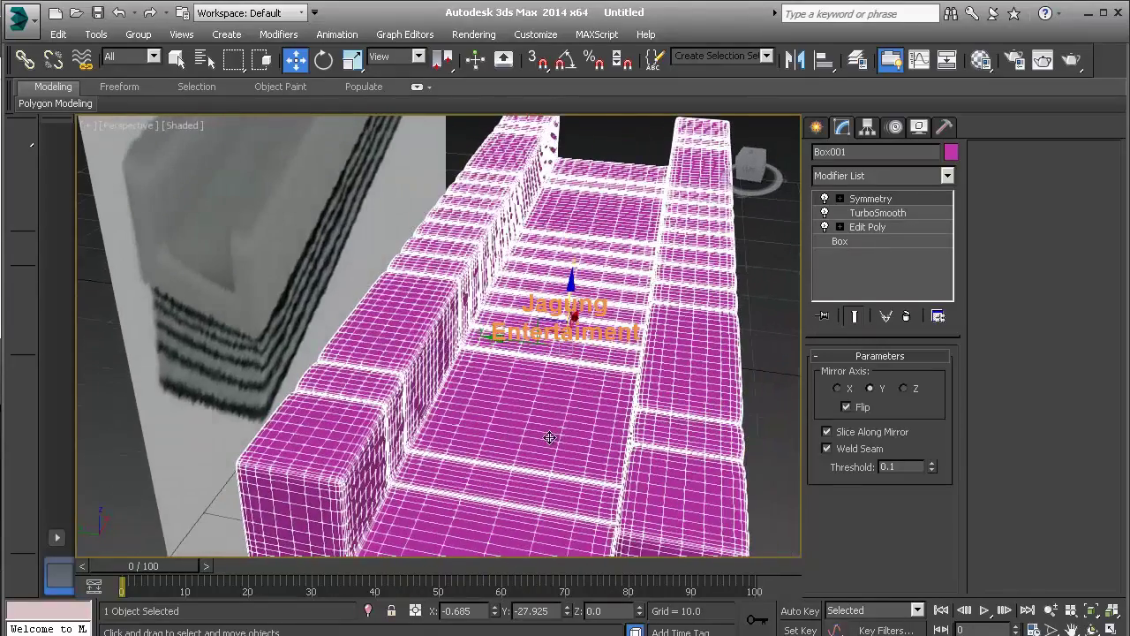
click(743, 377)
click(693, 375)
alt+middle_drag(694, 375, 724, 406)
click(724, 406)
click(722, 396)
- Try the X mirror axis and compare the sofa against the back panel
click(836, 388)
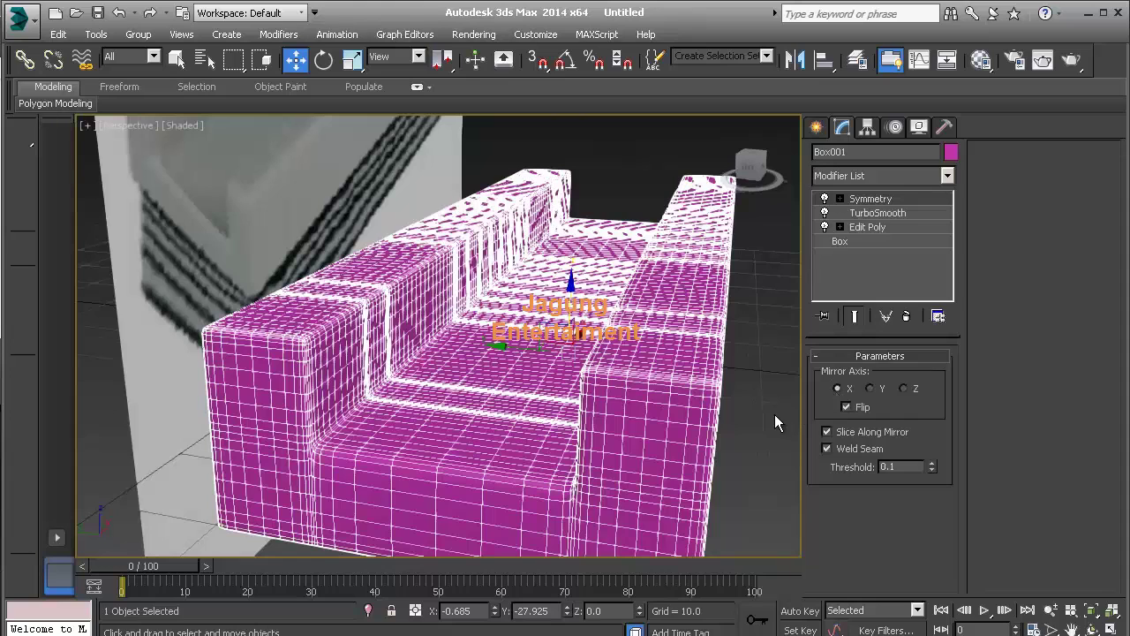
click(769, 414)
click(695, 415)
click(734, 412)
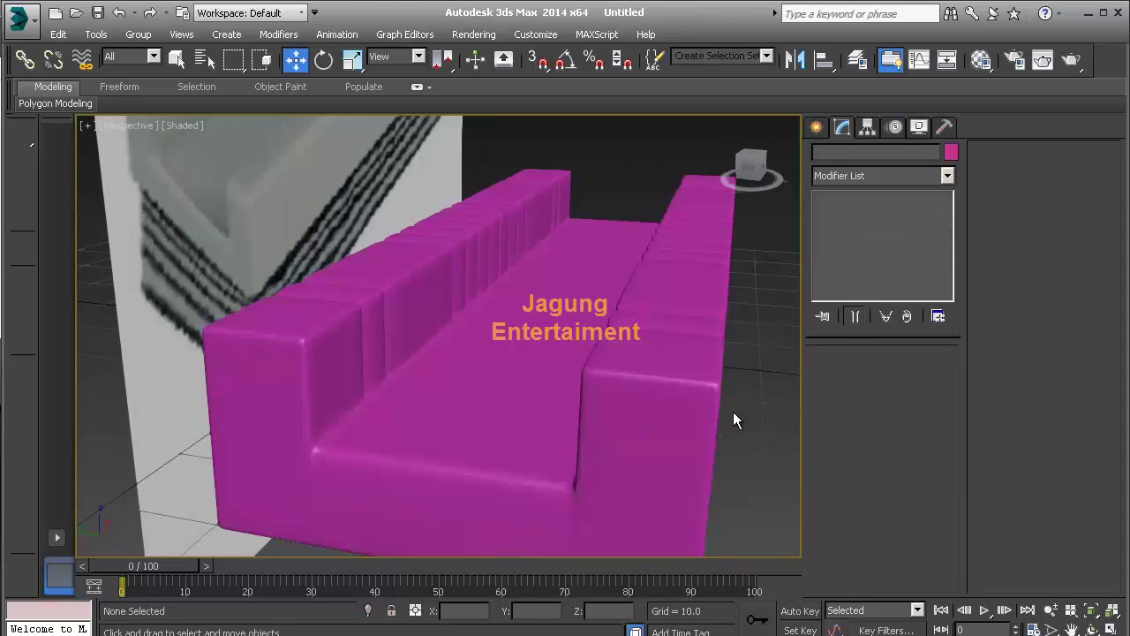
click(675, 413)
mouse_move(675, 412)
alt+middle_down()
mouse_move(597, 418)
mouse_move(590, 408)
alt+middle_up()
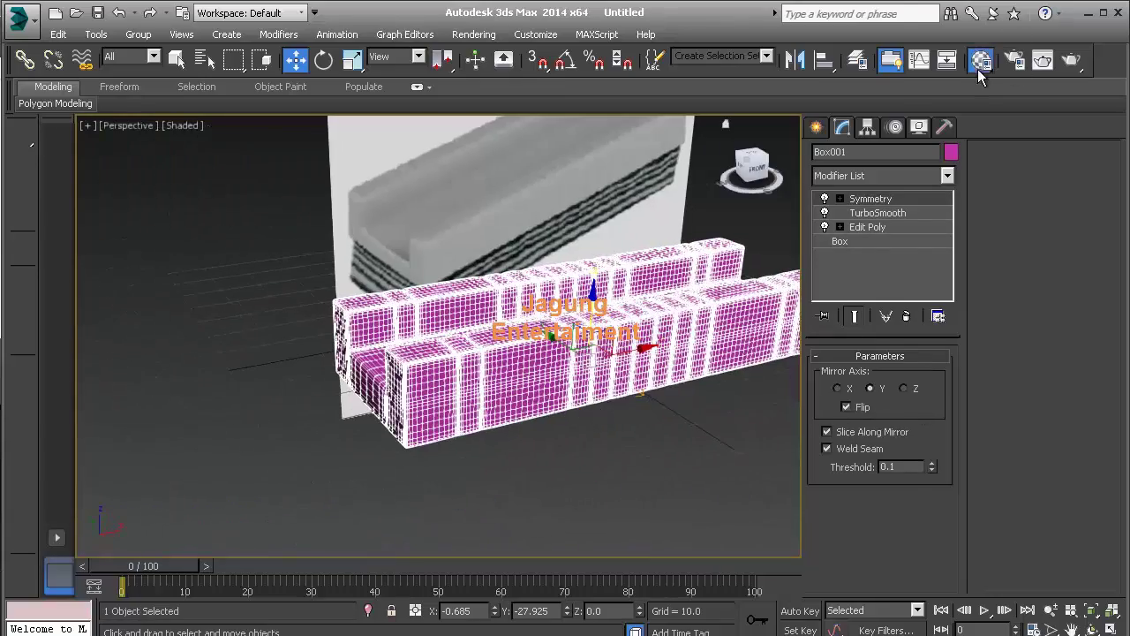
- Assign the grey 02 - Default material to the sofa
click(981, 59)
click(735, 71)
click(650, 251)
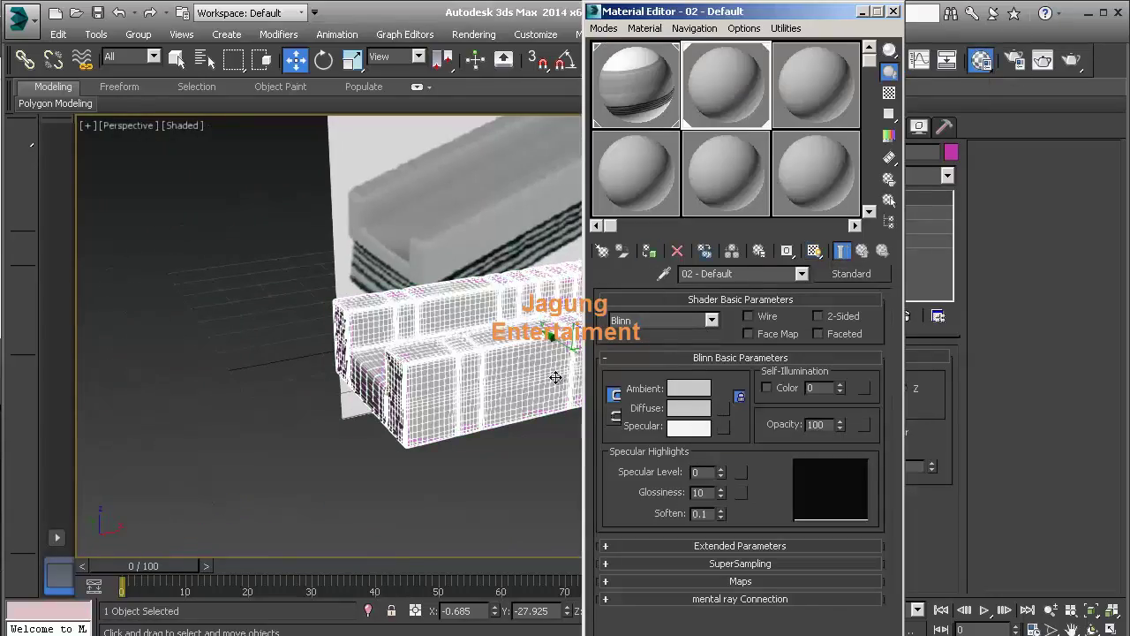
click(497, 407)
click(497, 386)
click(476, 469)
scroll(475, 462, up, 3)
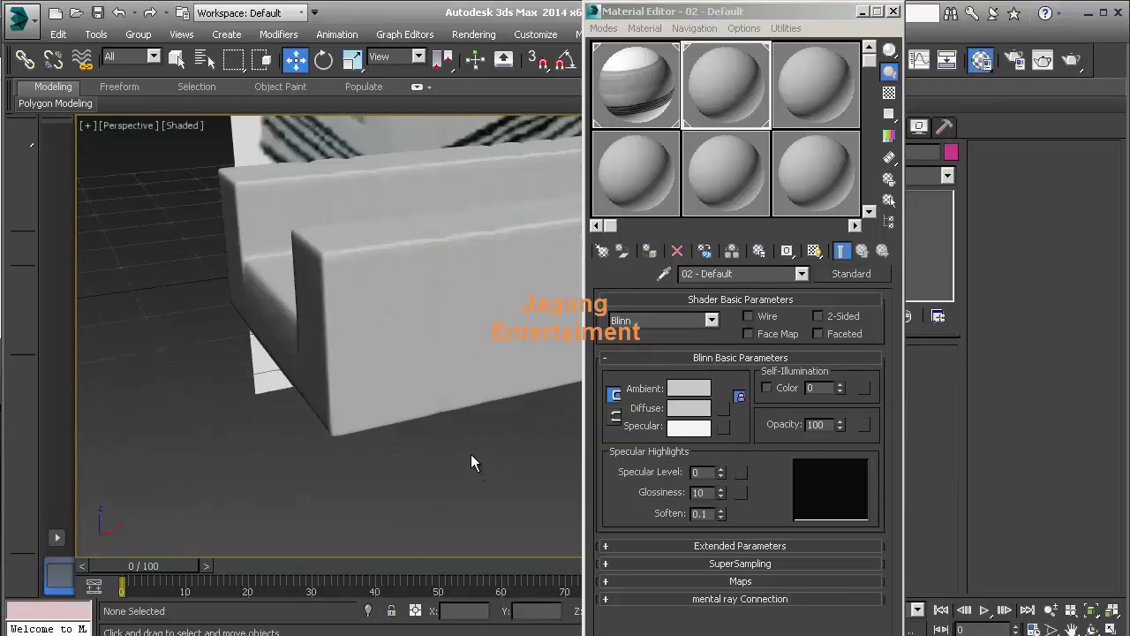
- Show edged faces with F4 and enable TurboSmooth Isoline Display on the sofa
key(F4)
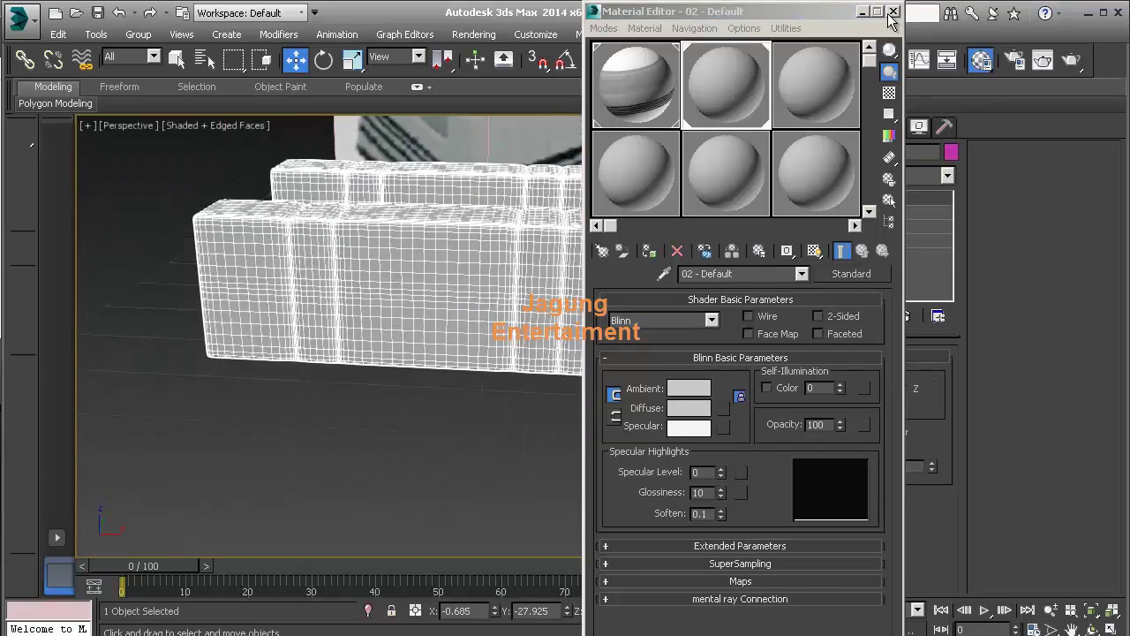
click(891, 13)
click(900, 214)
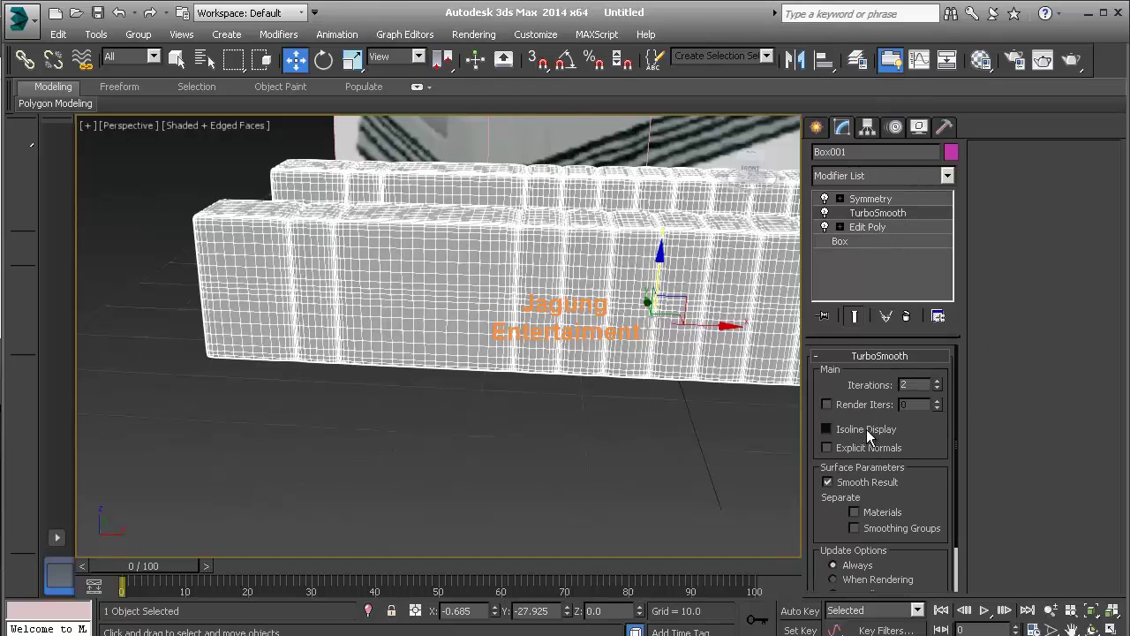
click(866, 429)
alt+middle_drag(686, 346, 662, 377)
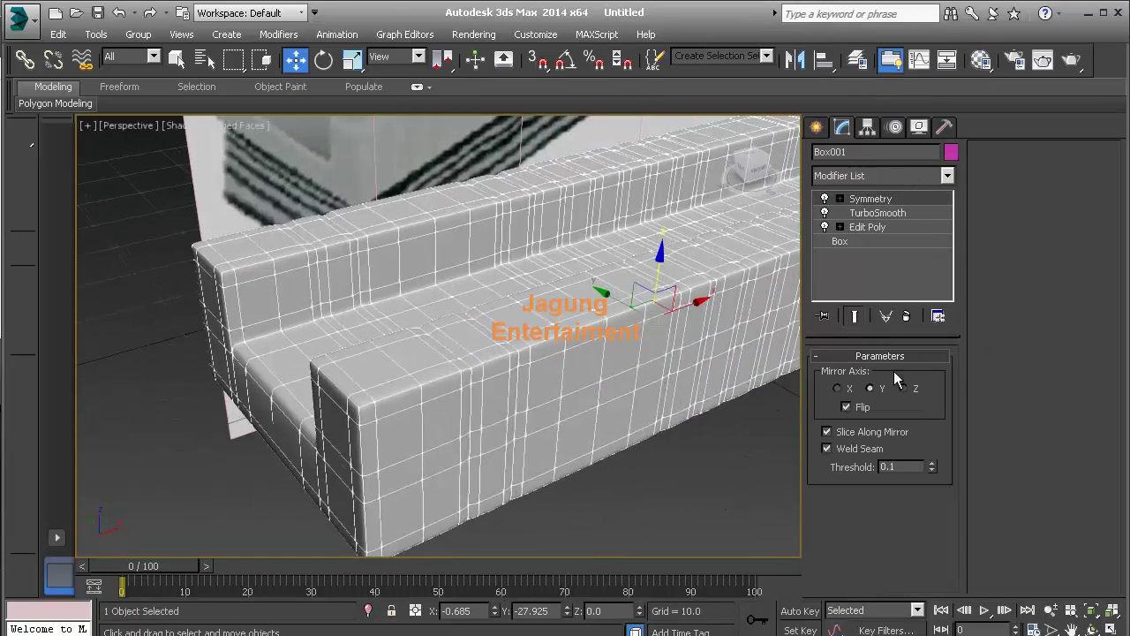
click(900, 212)
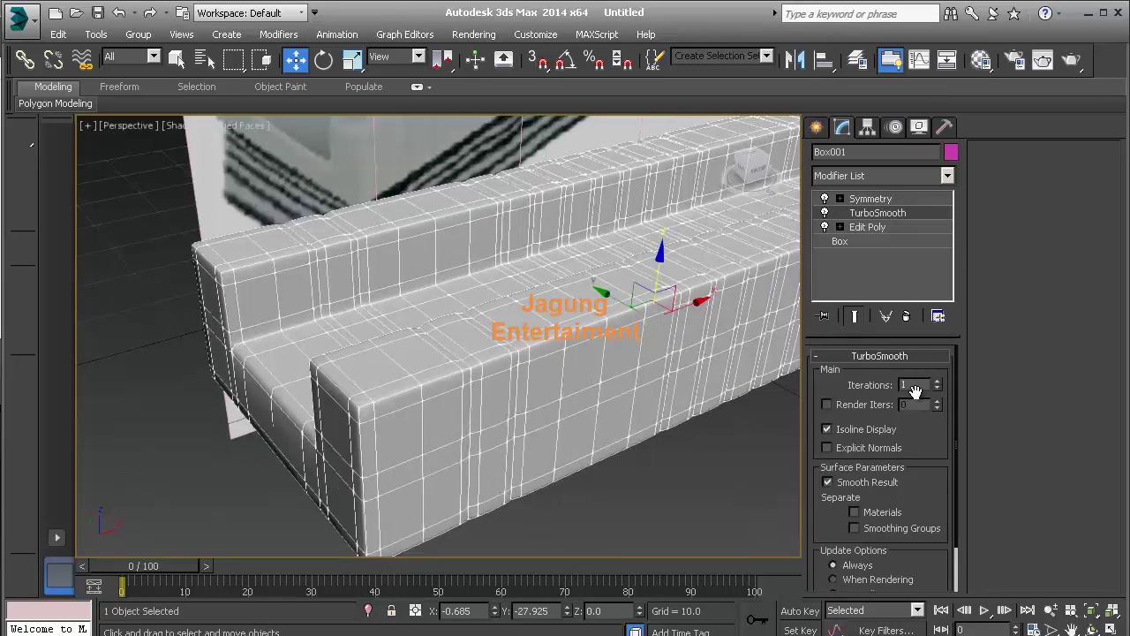
click(556, 389)
alt+middle_drag(555, 390, 647, 396)
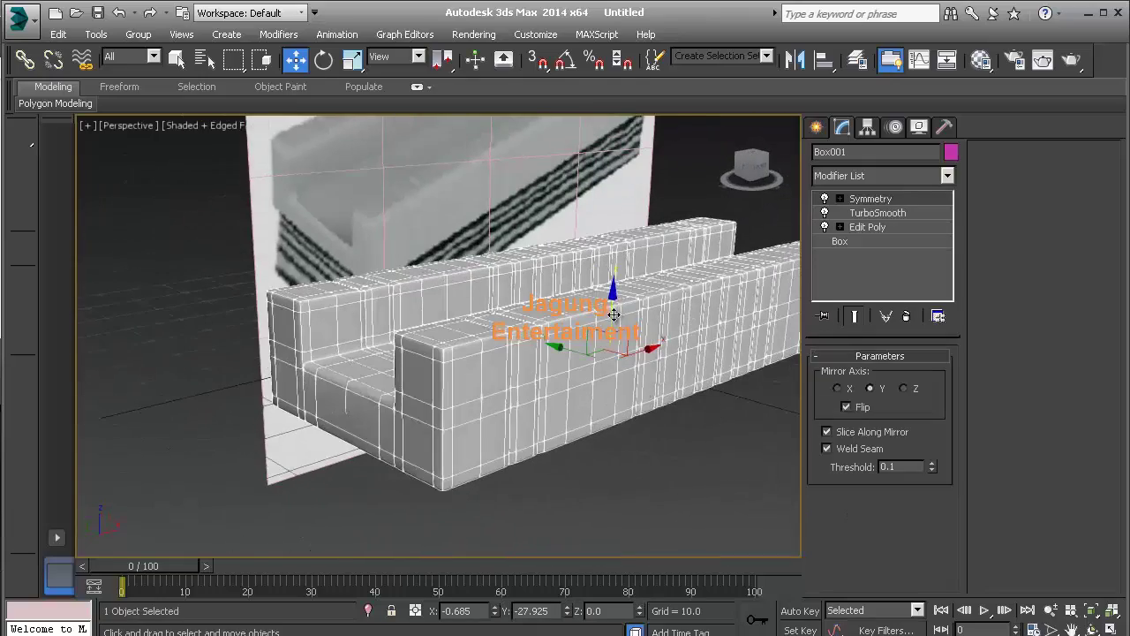
alt+middle_drag(612, 310, 689, 309)
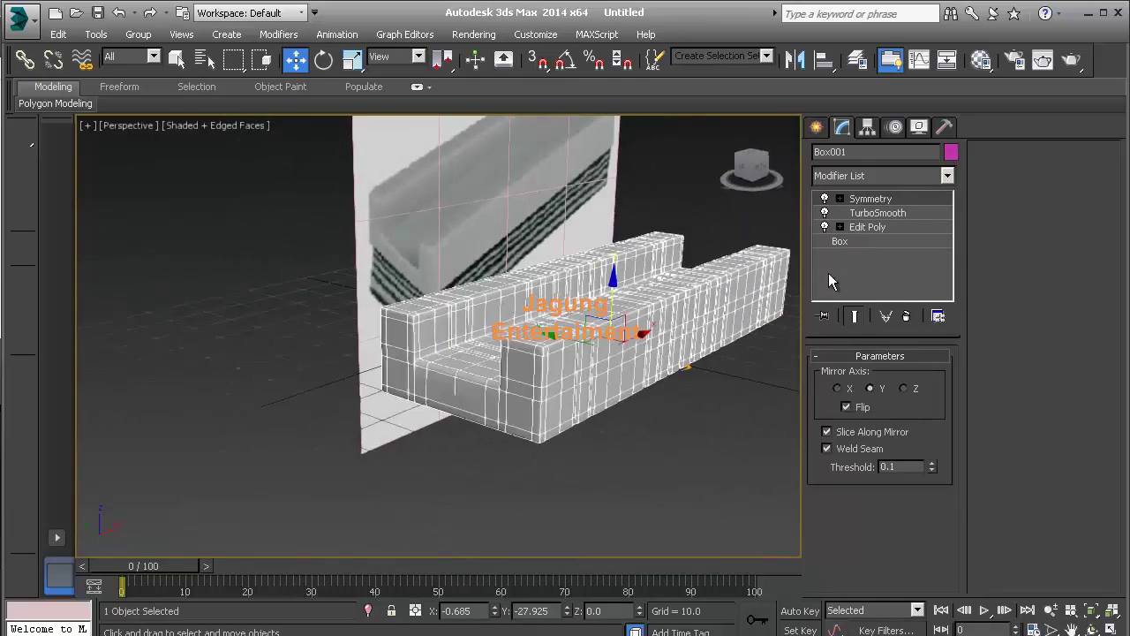
- Briefly start a new Box, then cancel back to Select and Move
click(821, 127)
click(848, 245)
alt+middle_drag(609, 327, 635, 328)
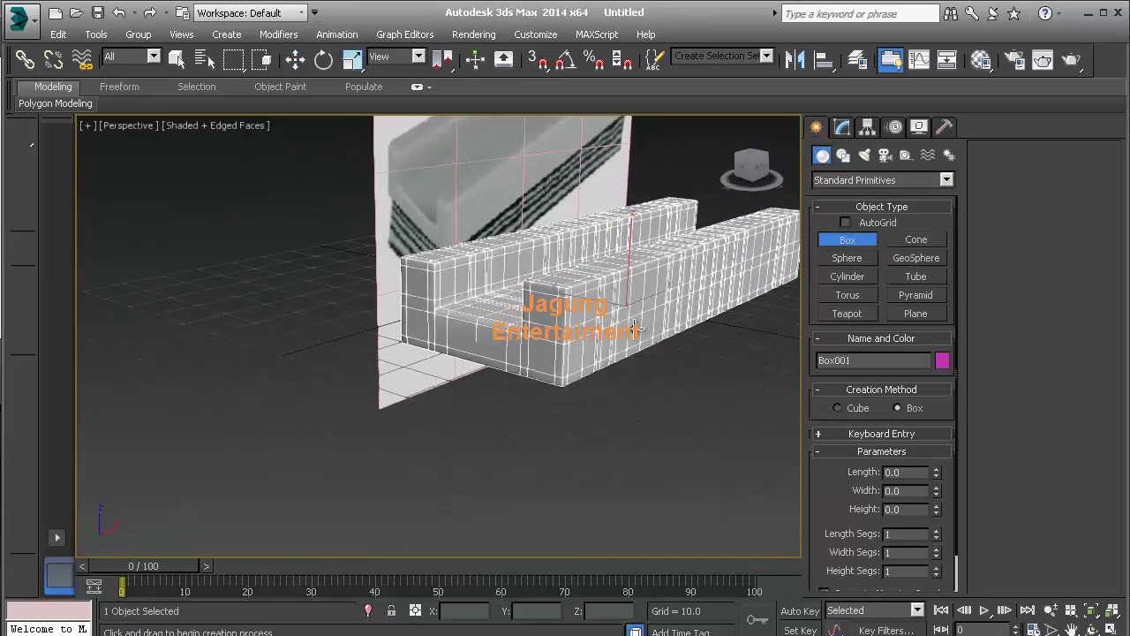
alt+middle_drag(417, 350, 460, 351)
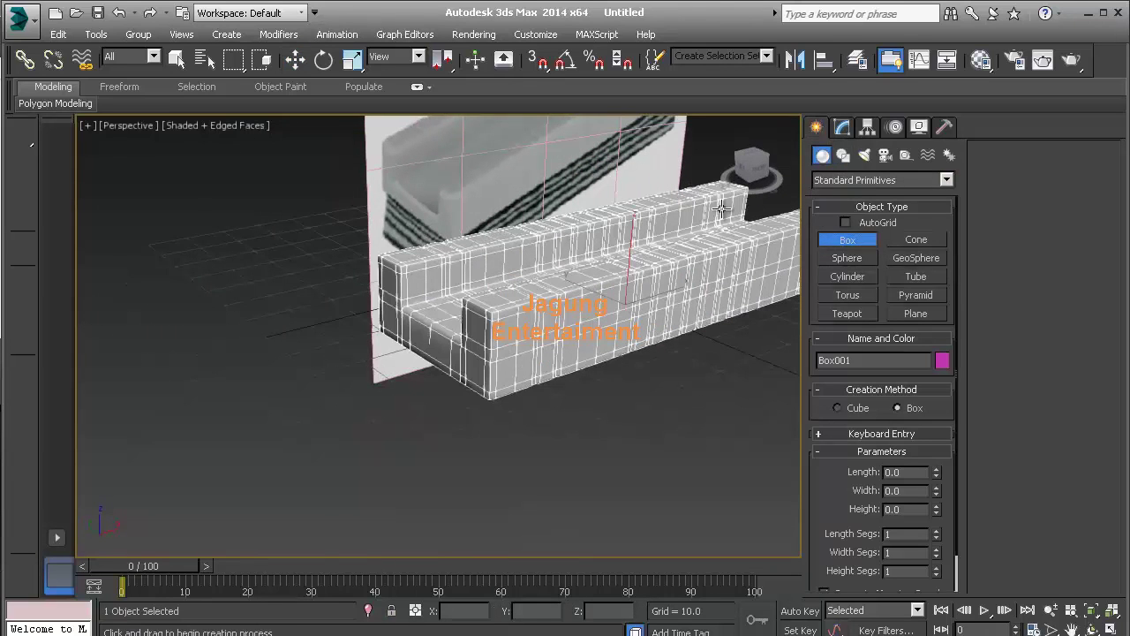
click(295, 59)
alt+middle_drag(530, 371, 604, 376)
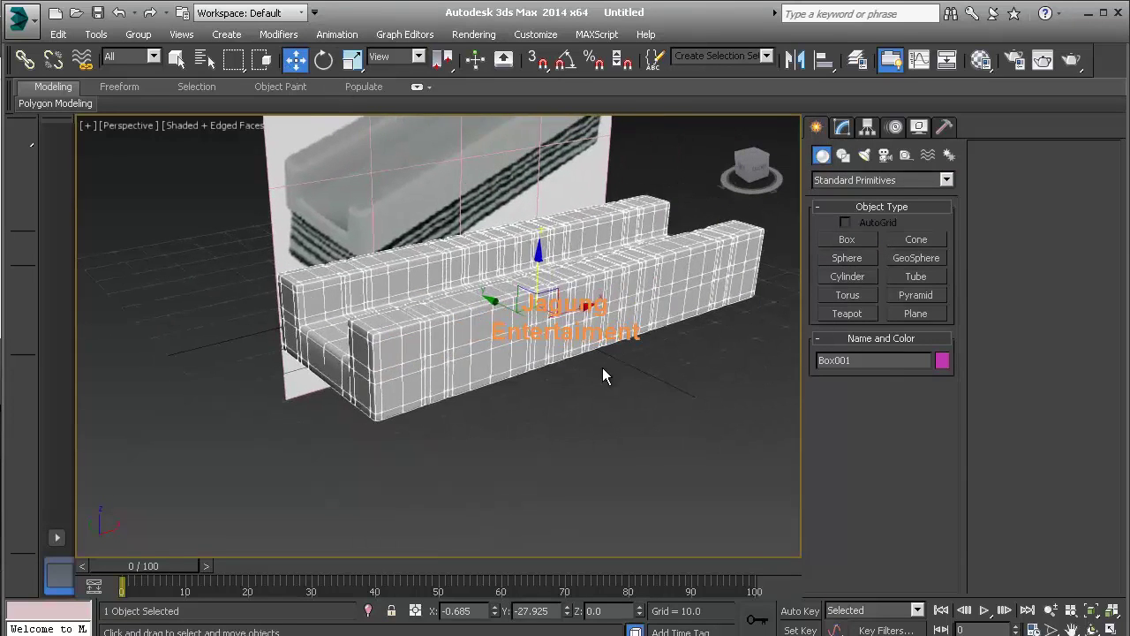
- Clone the sofa and move the copy down below the original
right_click(443, 324)
click(481, 395)
click(519, 394)
drag(533, 267, 534, 356)
- Delete the Symmetry, TurboSmooth and Edit Poly modifiers from the copy
click(841, 127)
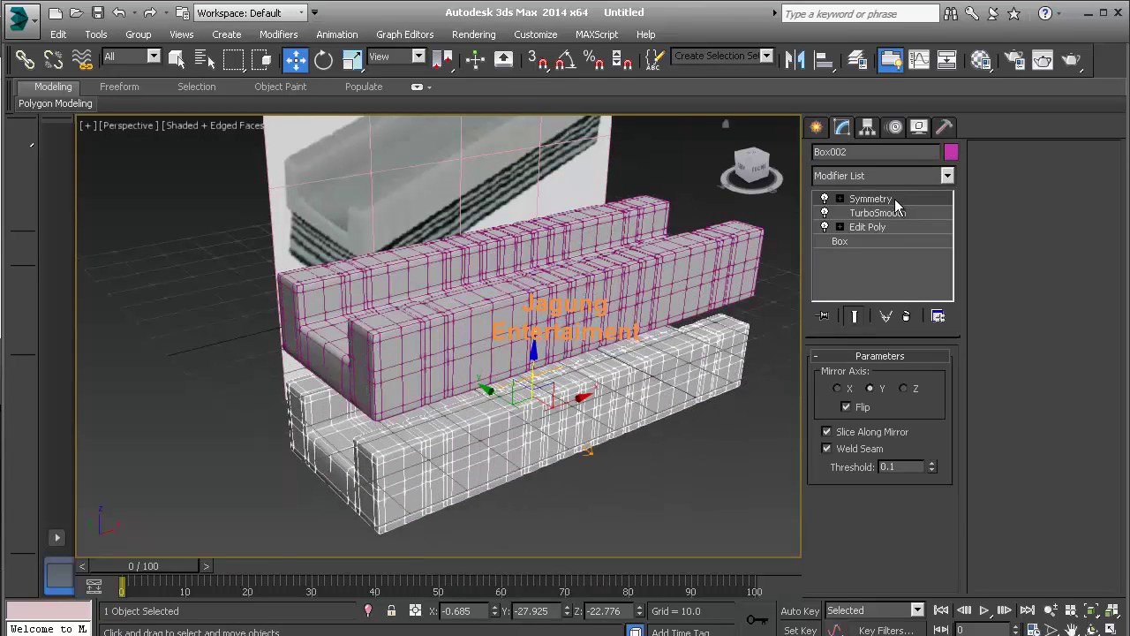
right_click(896, 199)
click(918, 218)
right_click(892, 200)
click(919, 218)
right_click(892, 200)
click(919, 218)
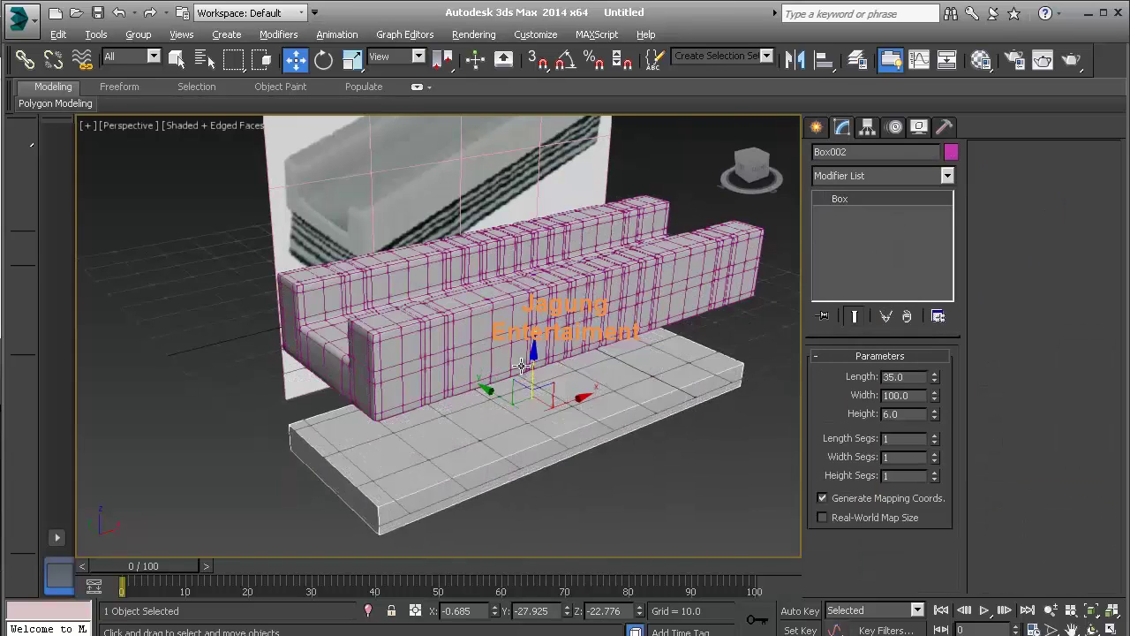
alt+middle_drag(522, 365, 529, 371)
- Raise the slab under the sofa and size it Height 12.24, Width 98, Length 33
drag(533, 380, 533, 345)
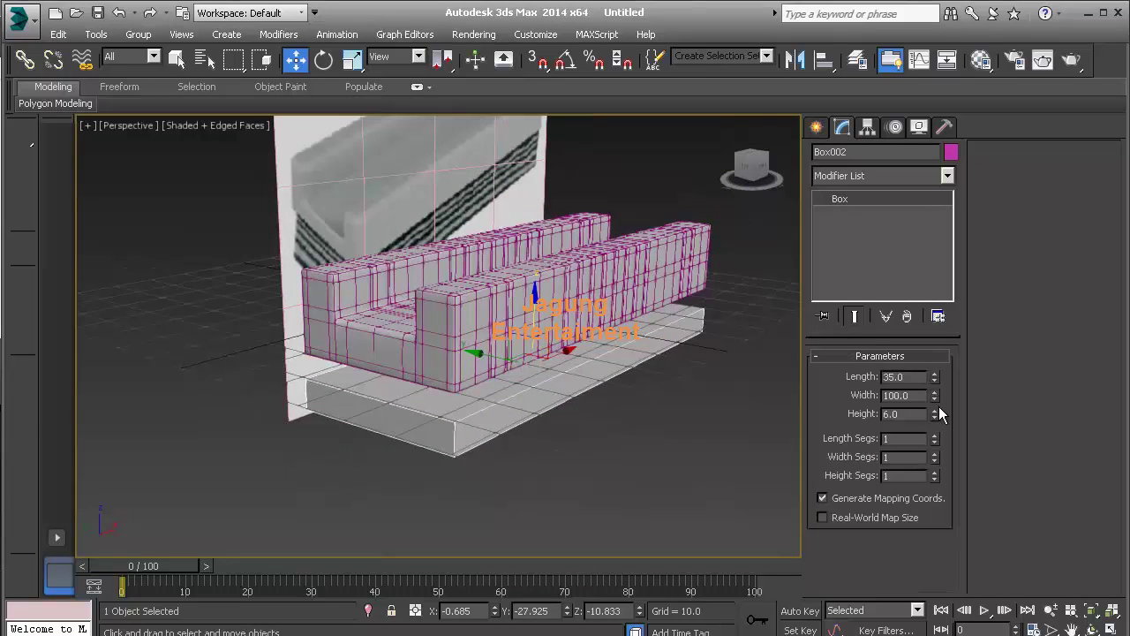
drag(937, 412, 938, 320)
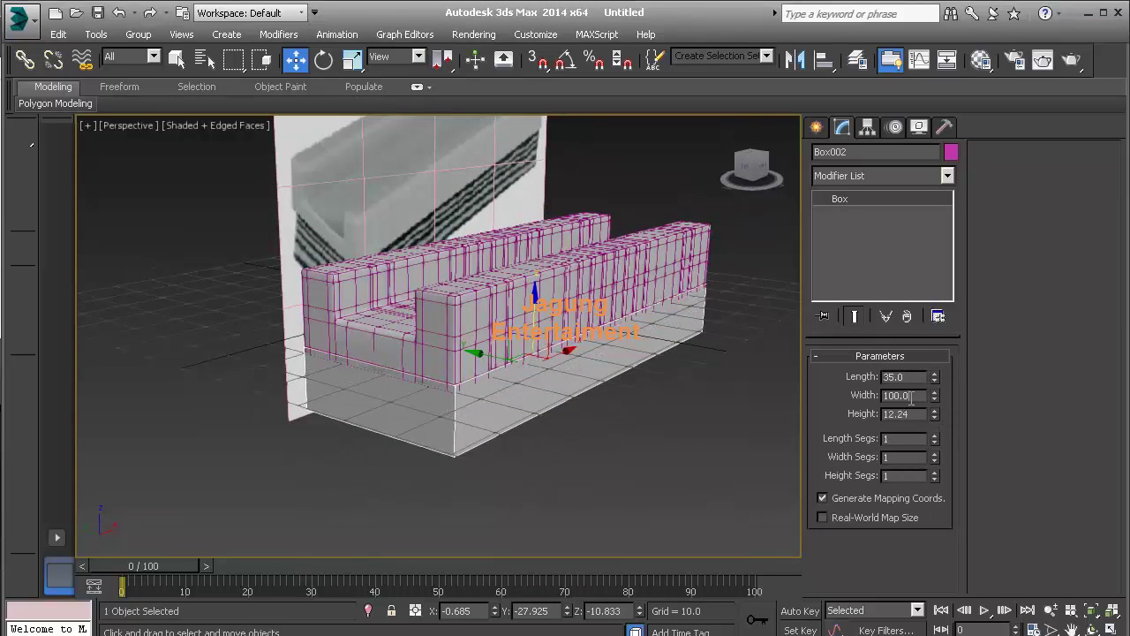
text(90)
key(Return)
text(98)
key(Return)
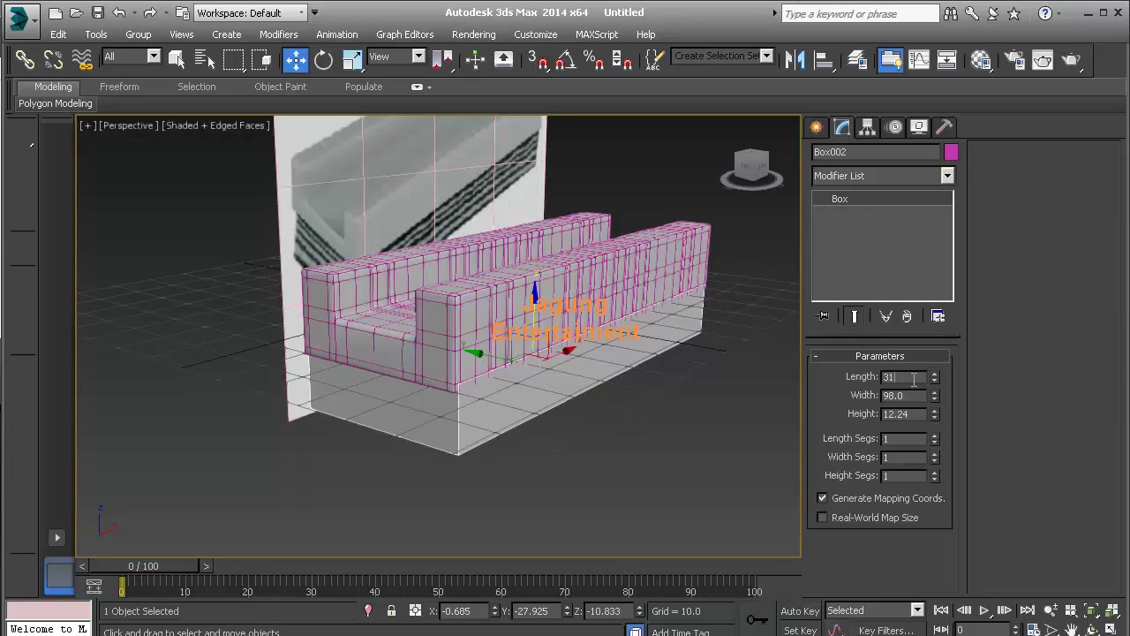
text(33)
key(Return)
alt+middle_drag(518, 354, 574, 450)
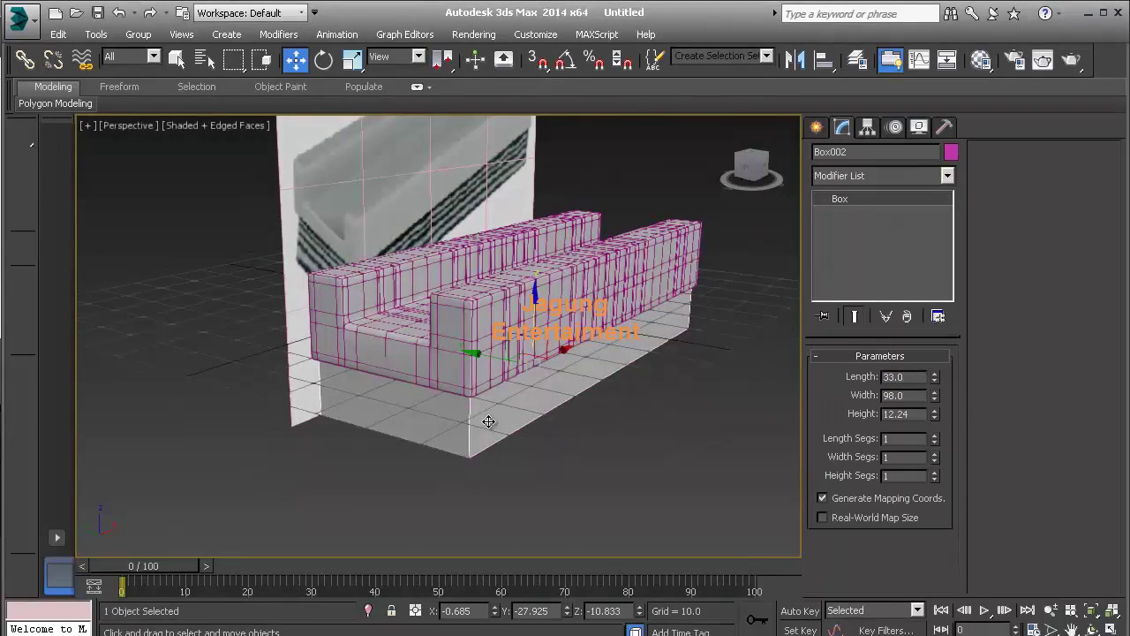
- Load a Tiles map into the Diffuse channel of the 03 - Default material
key(m)
click(817, 83)
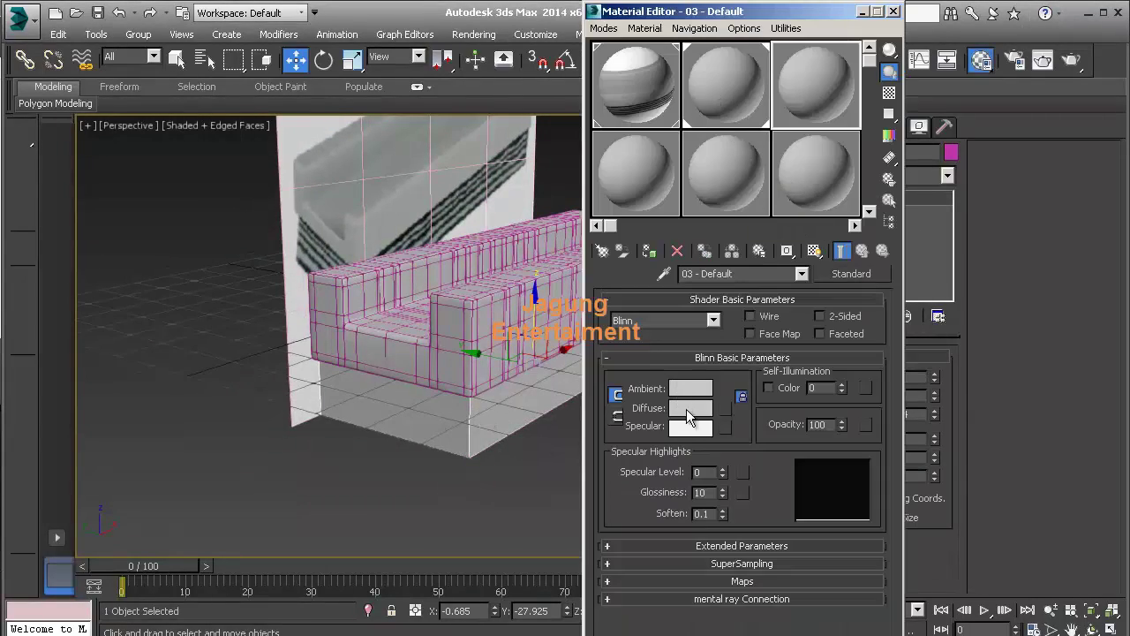
click(691, 407)
click(719, 259)
click(725, 408)
scroll(214, 506, down, 1)
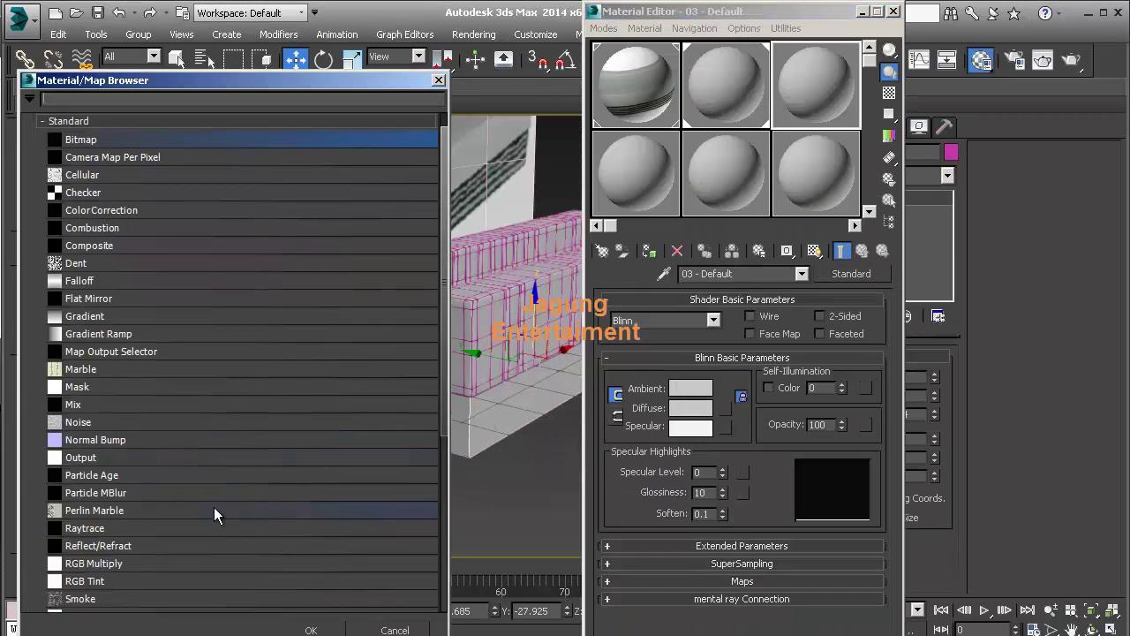
scroll(148, 519, down, 2)
scroll(103, 535, down, 2)
scroll(104, 550, down, 2)
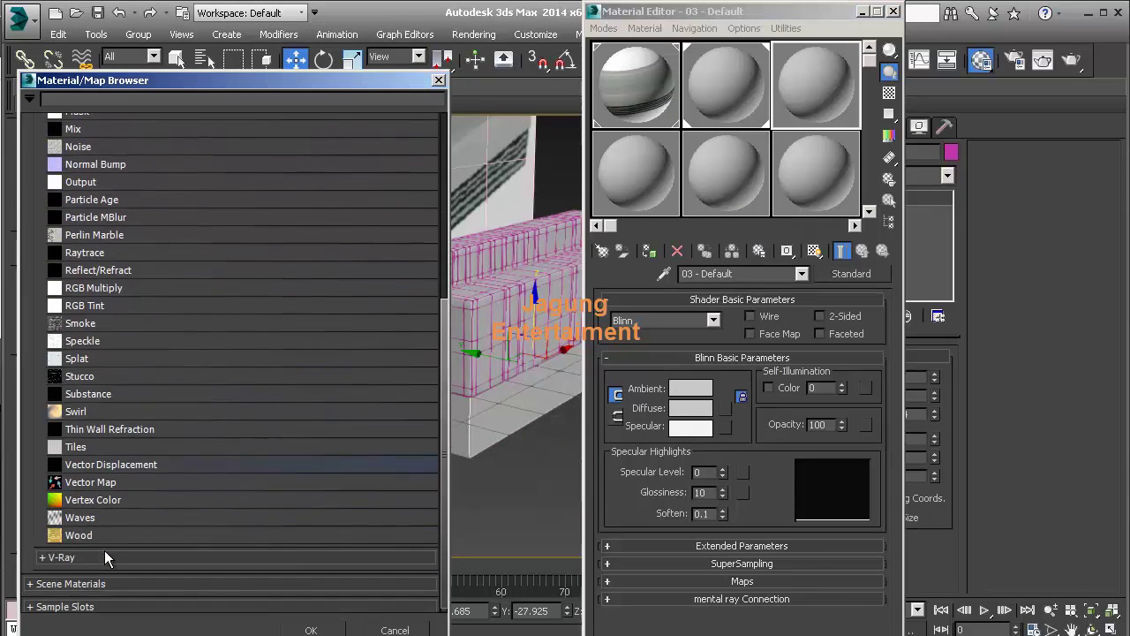
double_click(81, 449)
- Show the Tiles material shaded in the viewport and frame the sofa
middle_drag(424, 421, 336, 422)
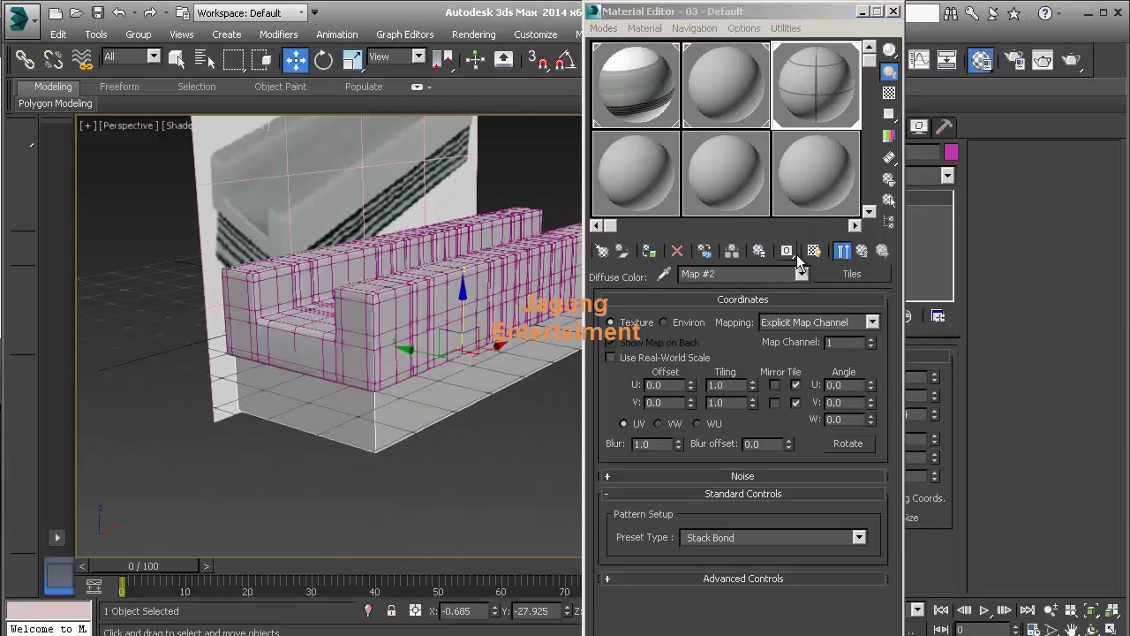
click(814, 251)
middle_drag(452, 393, 453, 431)
scroll(453, 431, up, 1)
scroll(379, 430, up, 1)
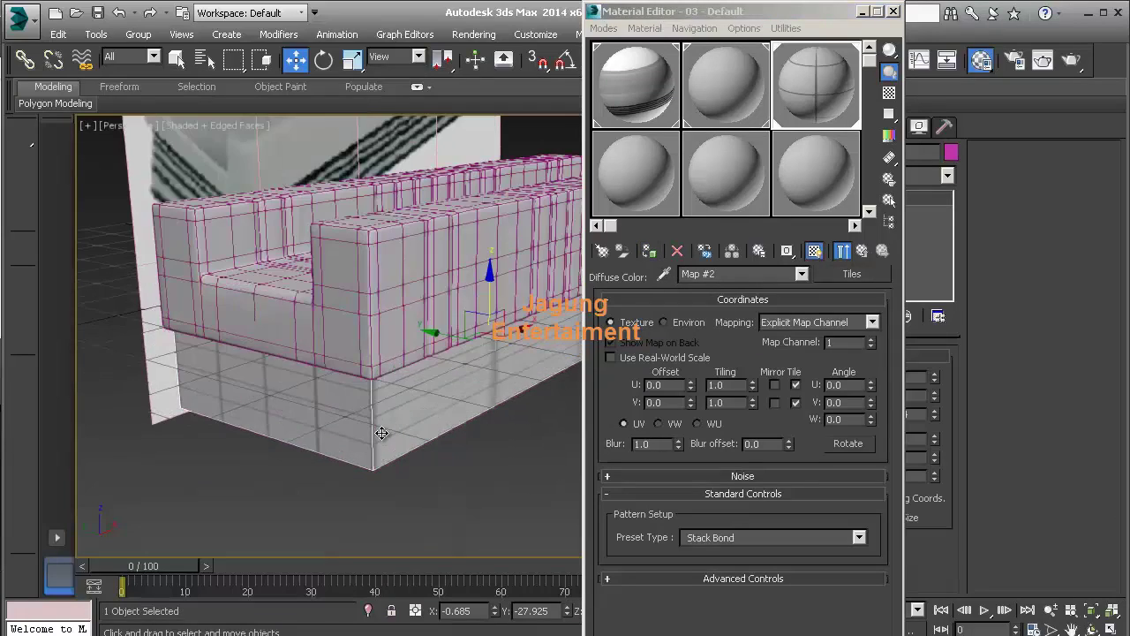
scroll(388, 429, up, 1)
scroll(376, 444, up, 2)
mouse_move(375, 444)
middle_down()
mouse_move(383, 453)
mouse_move(491, 385)
middle_up()
- Make the grout near black, unlock the gaps and set Horizontal Gap 0.0
click(720, 575)
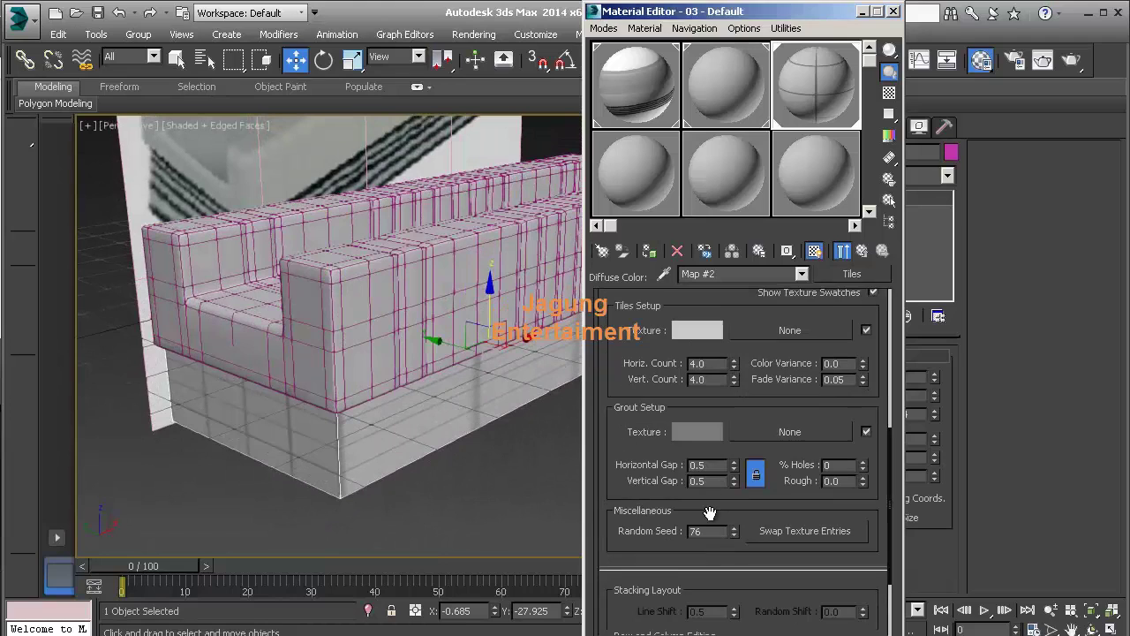
click(703, 429)
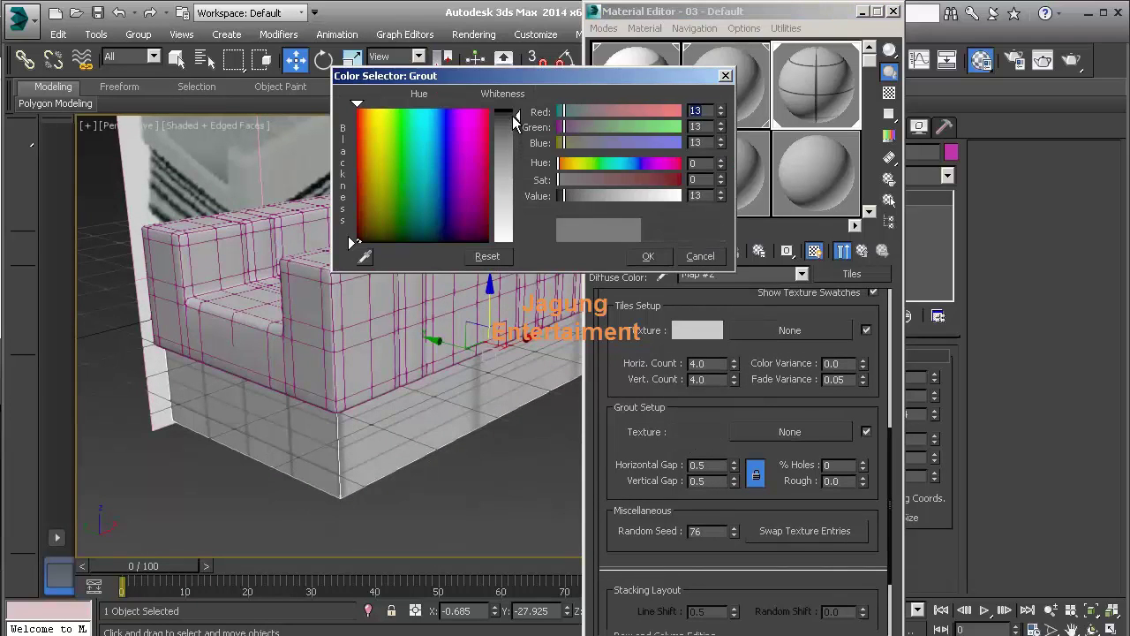
click(647, 256)
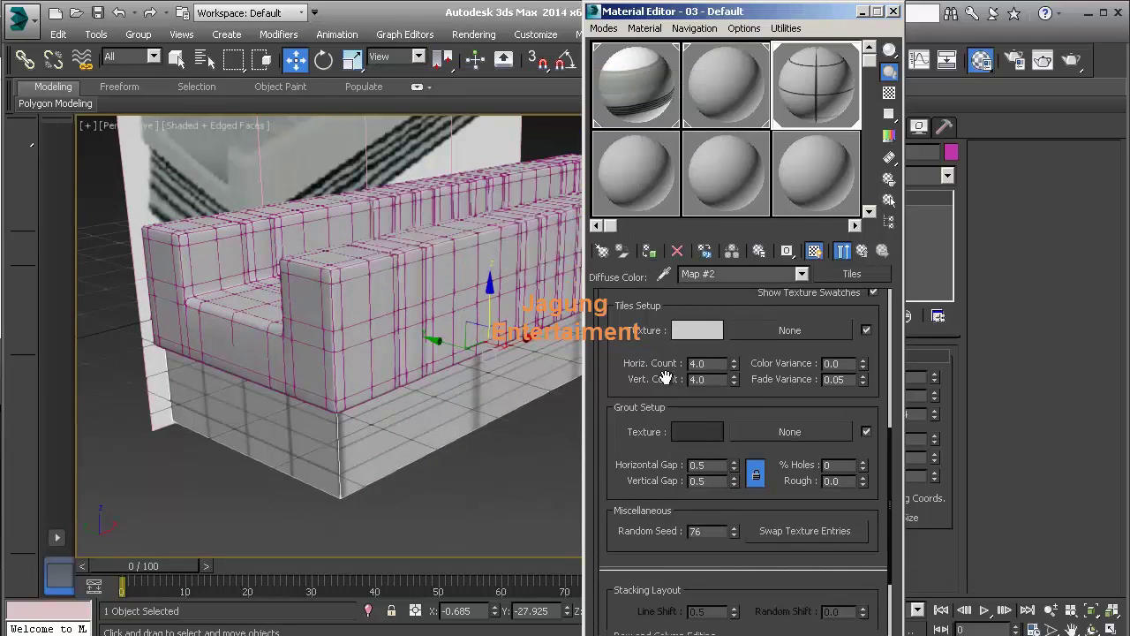
click(734, 483)
click(734, 483)
click(734, 483)
click(734, 484)
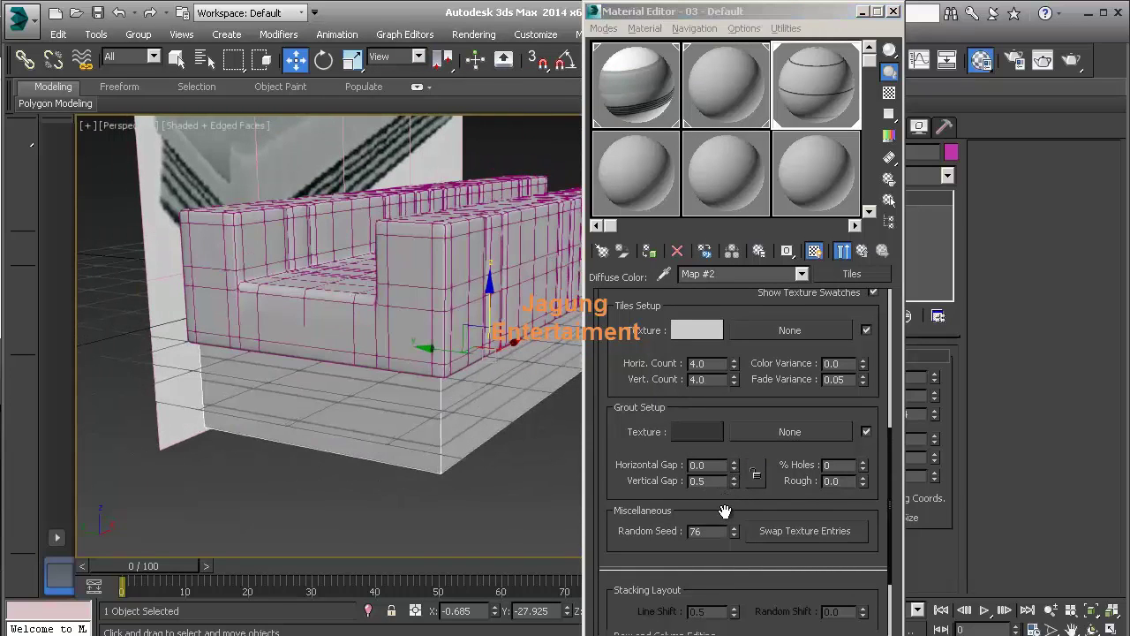
- Set 26 horizontal by 5 vertical tiles and a vertical grout gap of 4.0
mouse_move(735, 364)
mouse_down()
mouse_move(729, 352)
mouse_move(731, 392)
mouse_move(728, 379)
mouse_up()
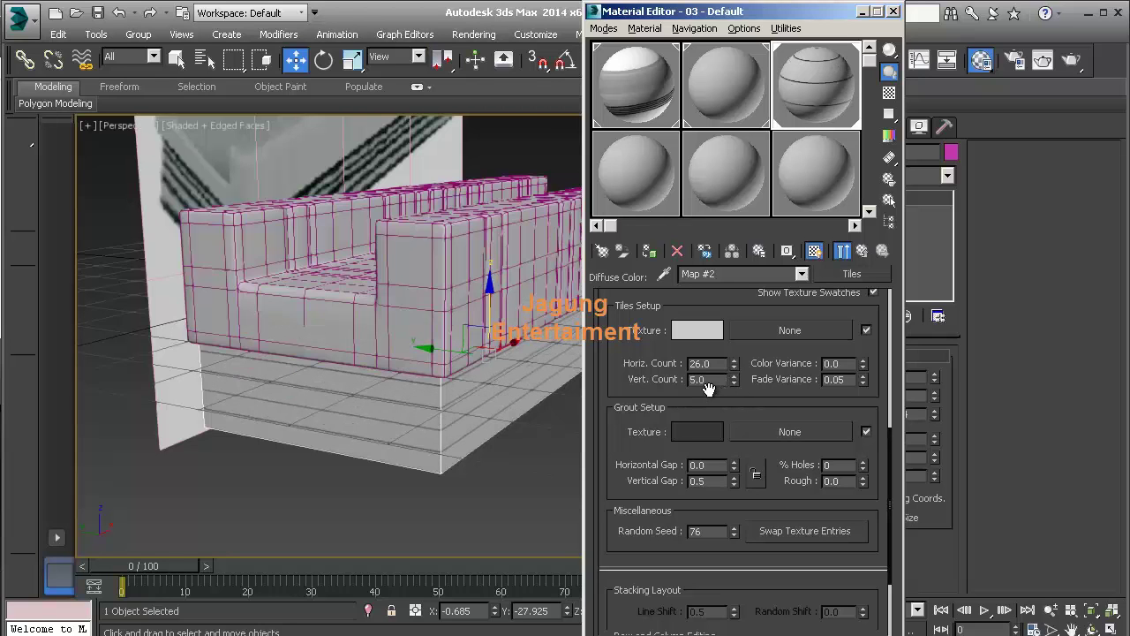
click(703, 481)
text(15)
key(Return)
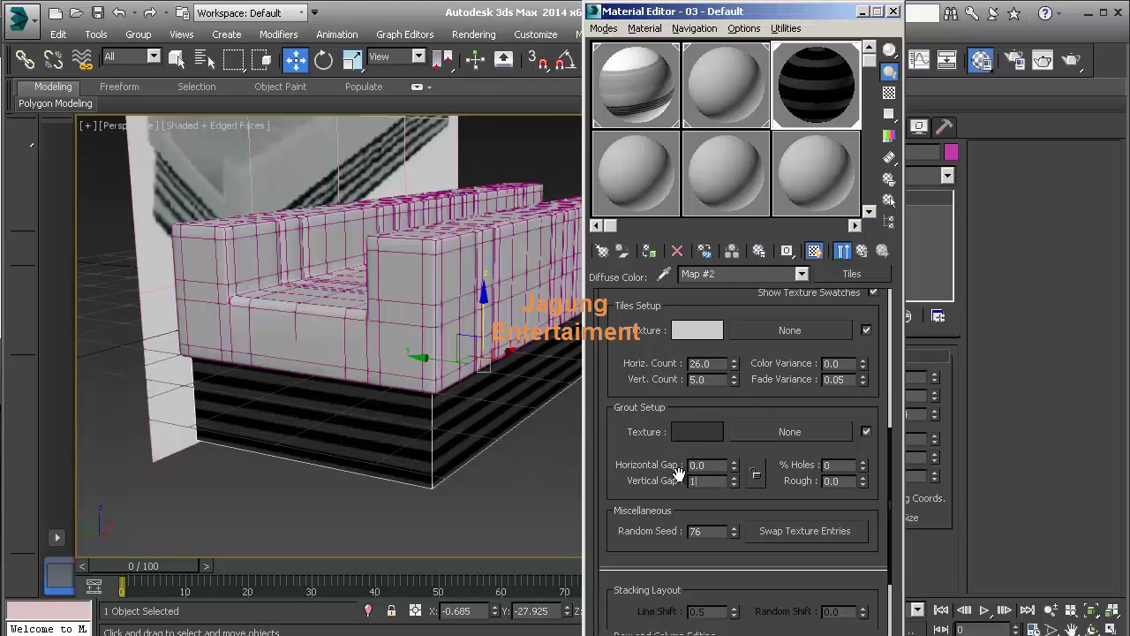
key(Return)
text(2)
key(Return)
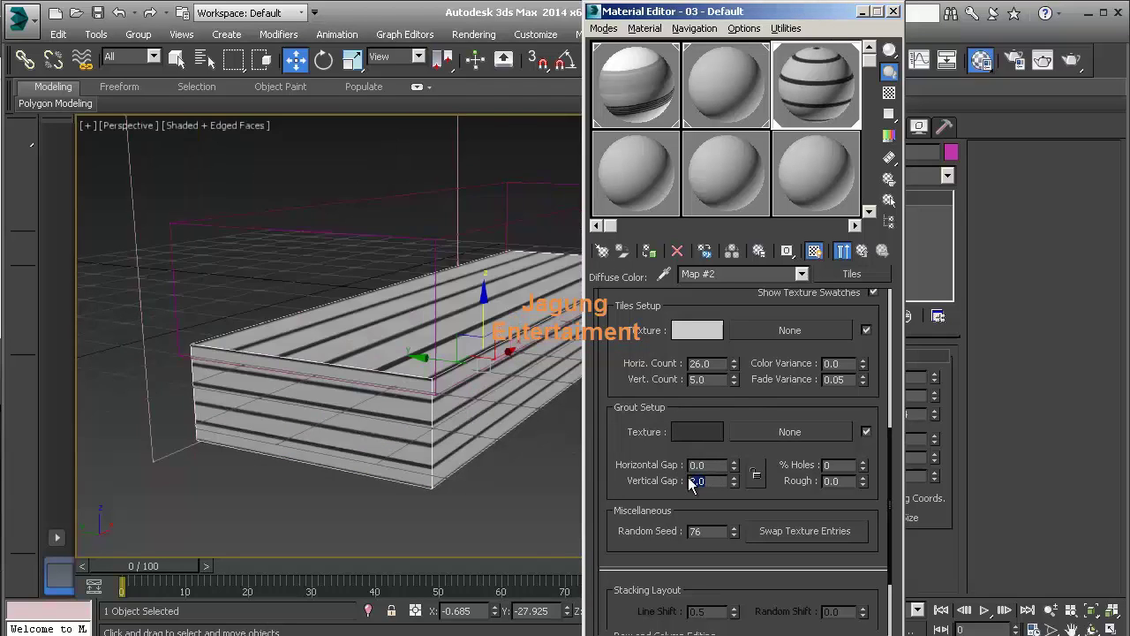
click(697, 480)
text(3)
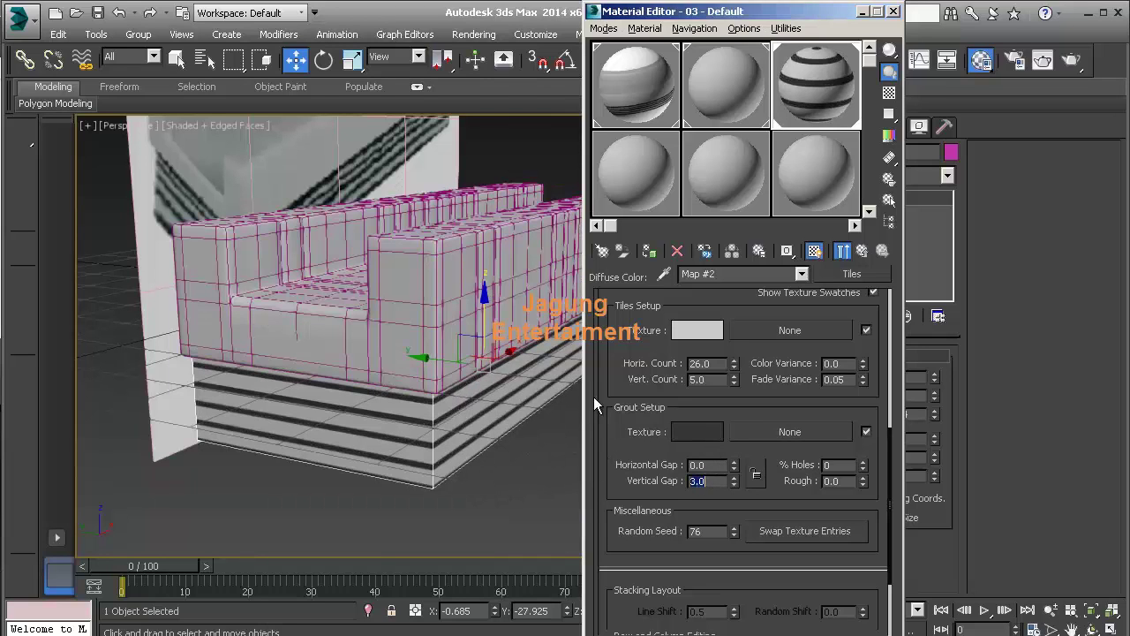
text(4)
key(Return)
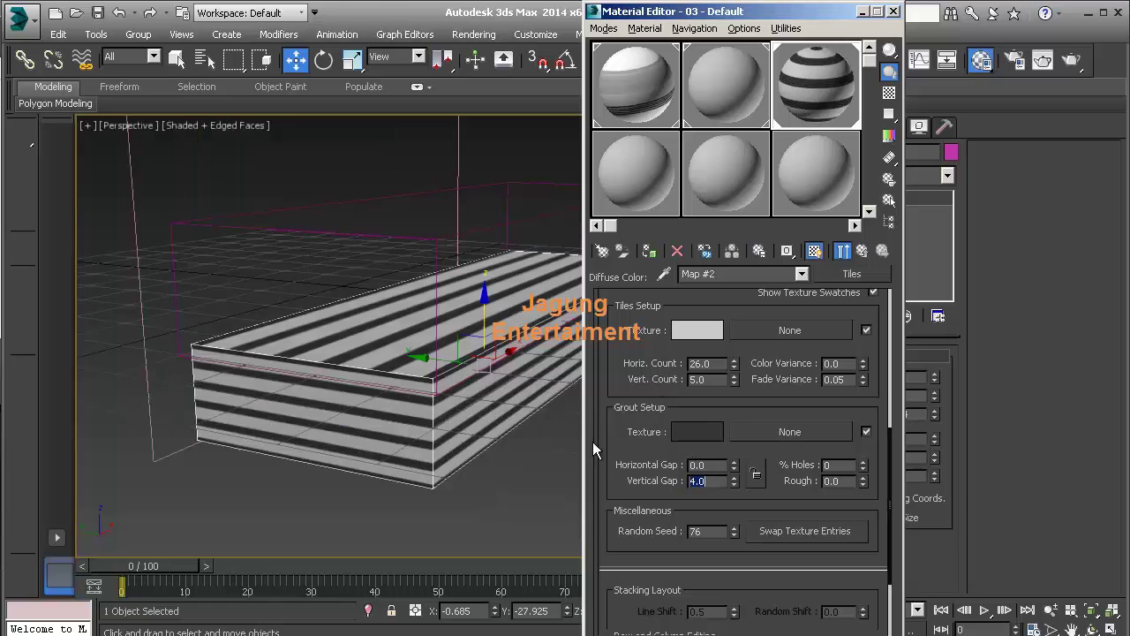
- Close the Material Editor, unfreeze all objects and delete the background reference plane
click(894, 11)
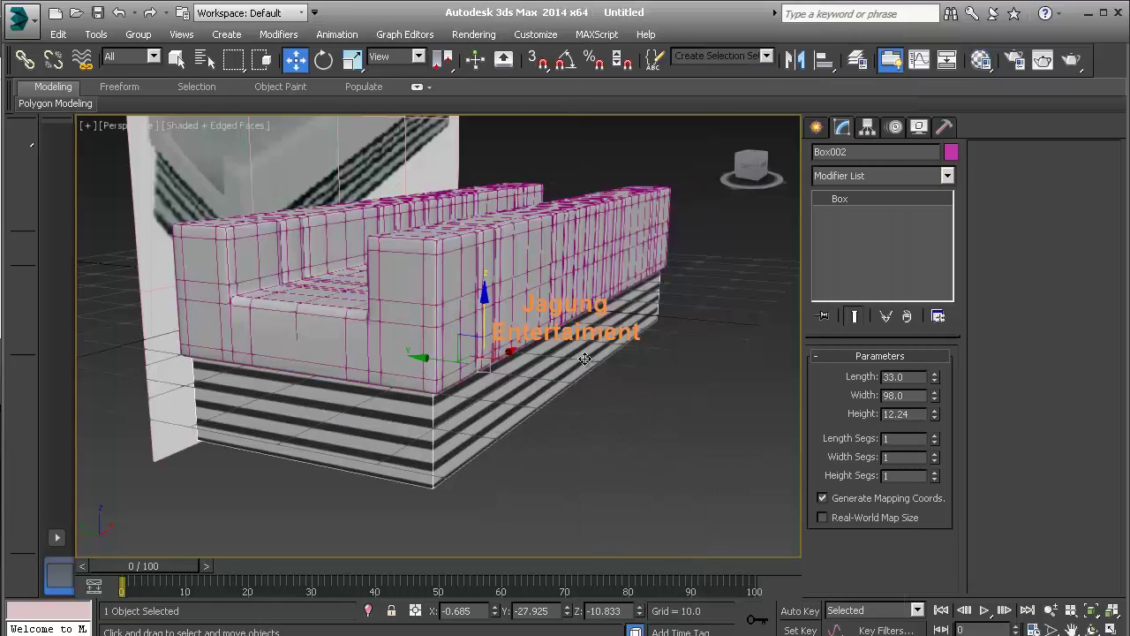
right_click(618, 364)
click(694, 243)
click(176, 191)
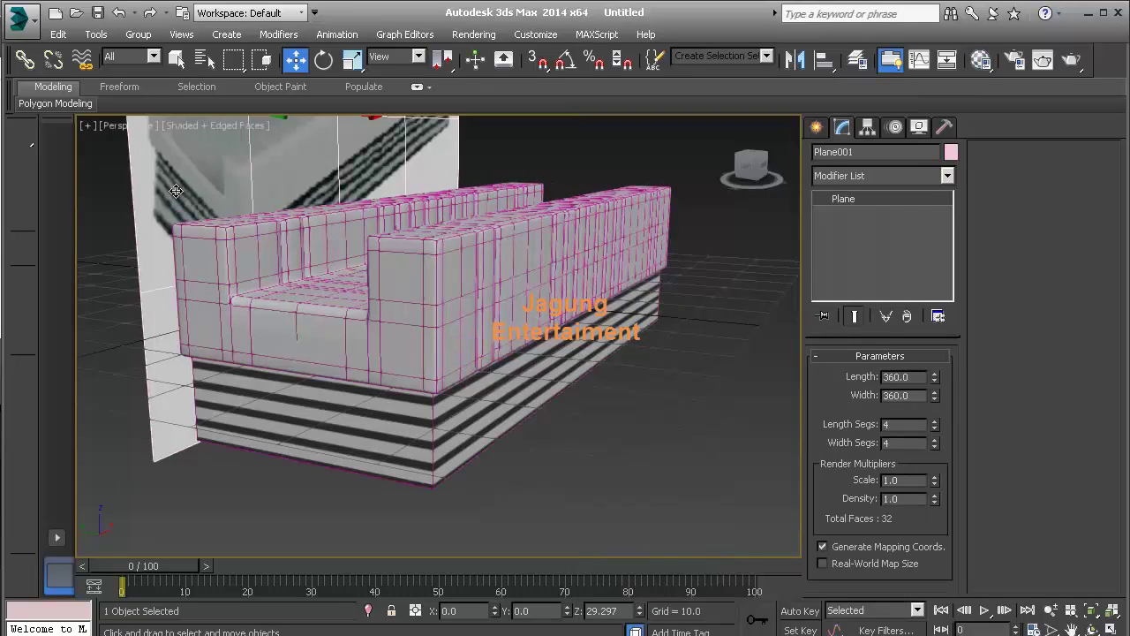
key(Delete)
- Render a test frame of the striped sofa with Shift+Q, then select the base slab
click(365, 348)
ctrl+click(299, 238)
key(shift+q)
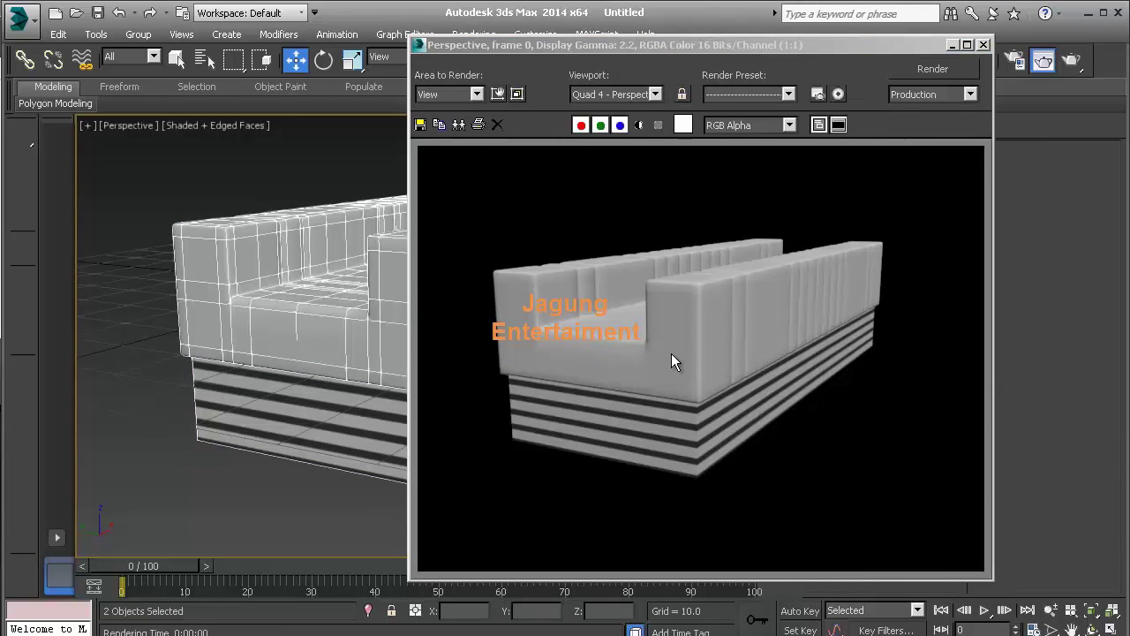
click(984, 43)
click(511, 401)
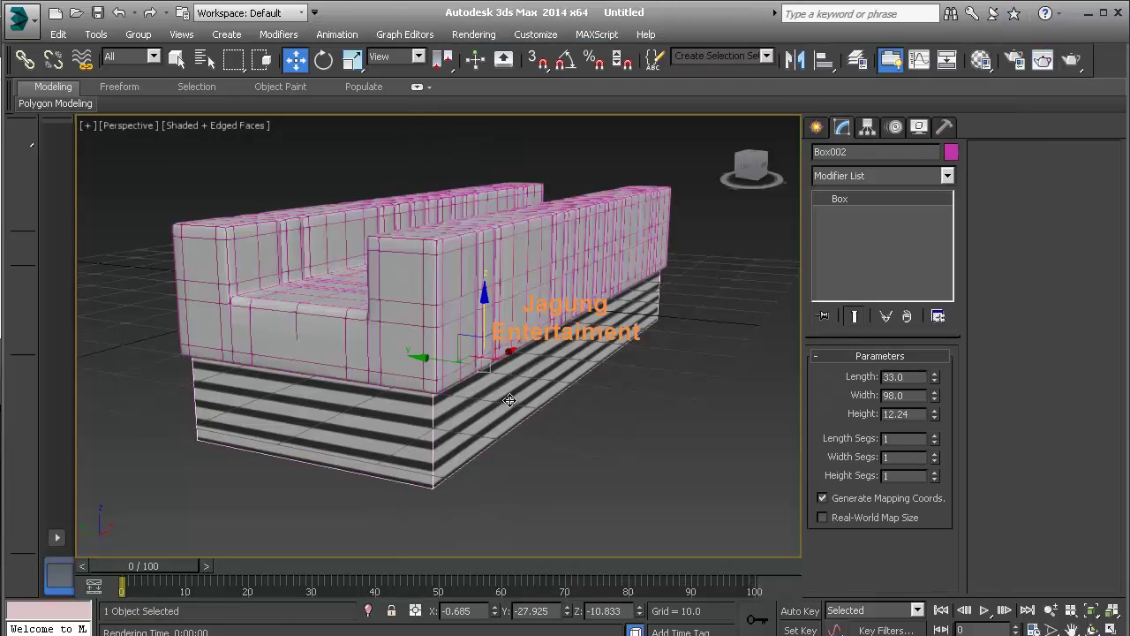
- Darken the base material's Diffuse colour to near black
key(m)
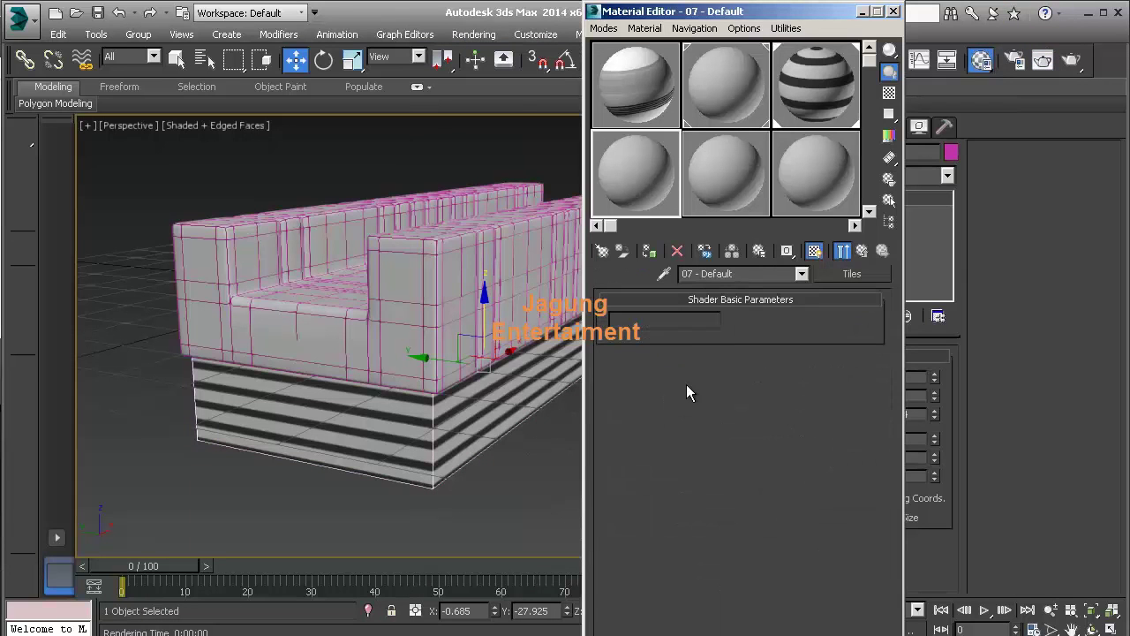
click(689, 408)
drag(507, 177, 508, 126)
click(648, 255)
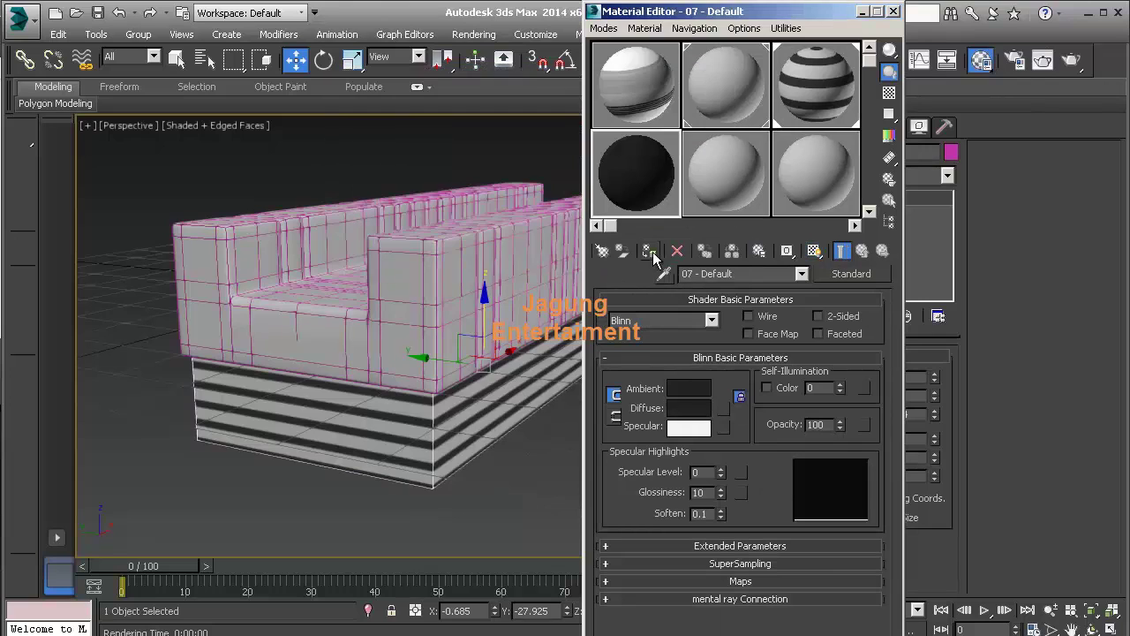
click(894, 13)
- Add TurboSmooth to the base and give the box 5 segments each way
click(884, 176)
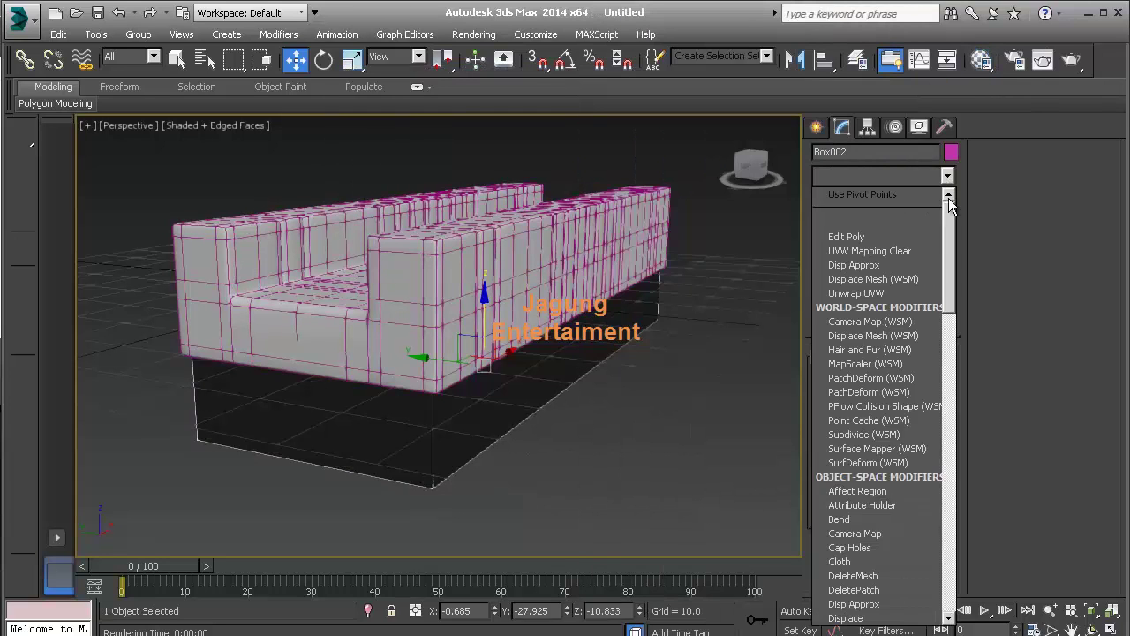
drag(950, 203, 929, 521)
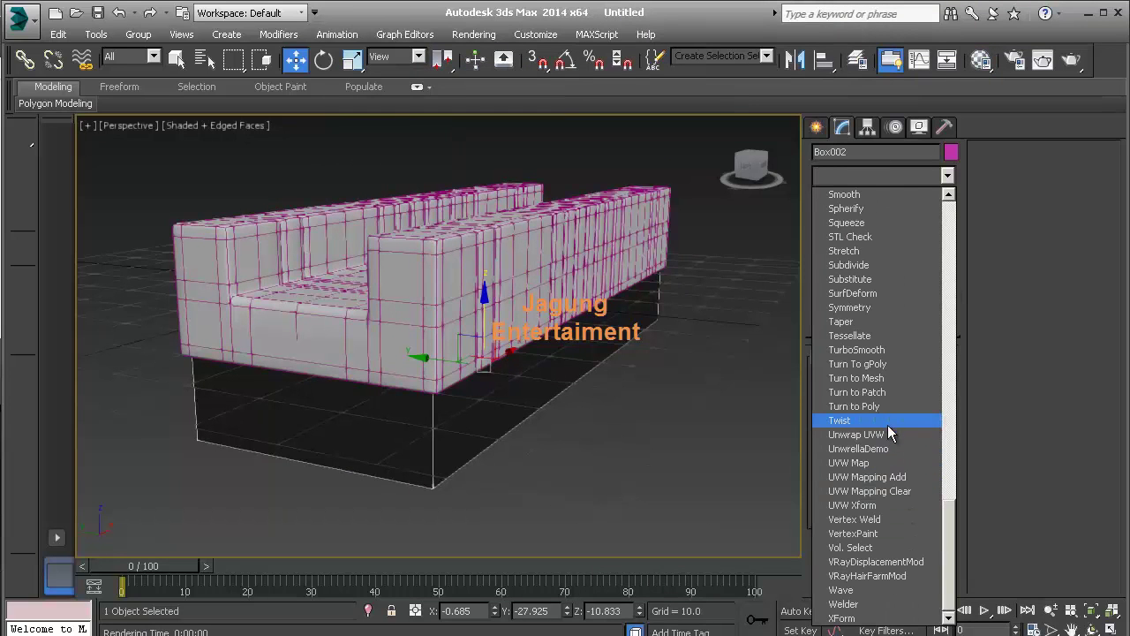
click(883, 349)
click(872, 214)
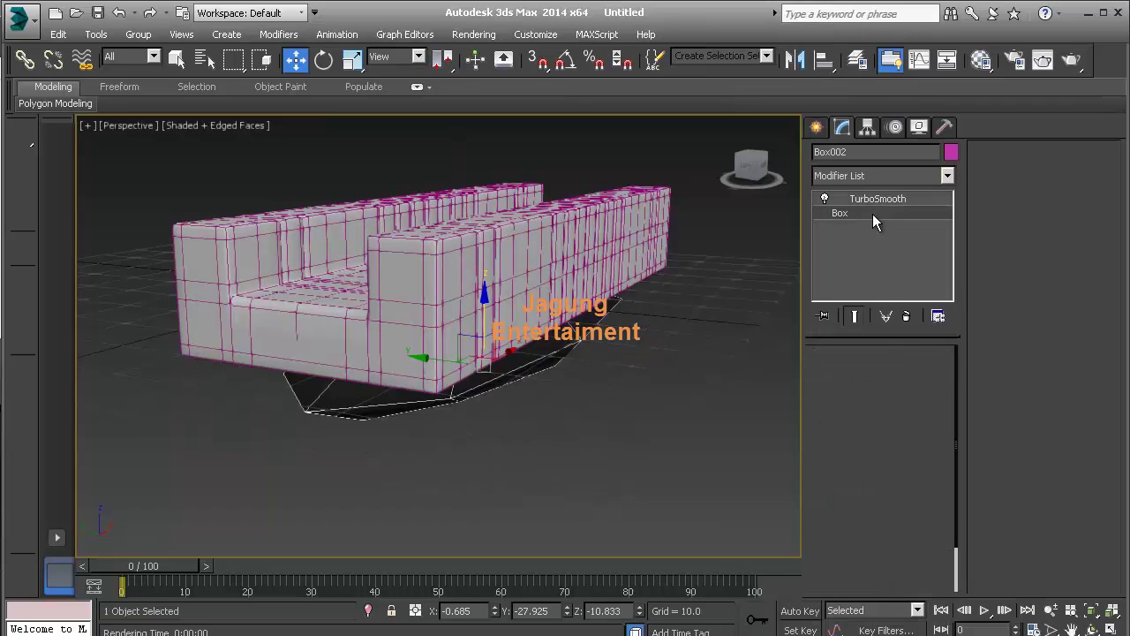
text(5)
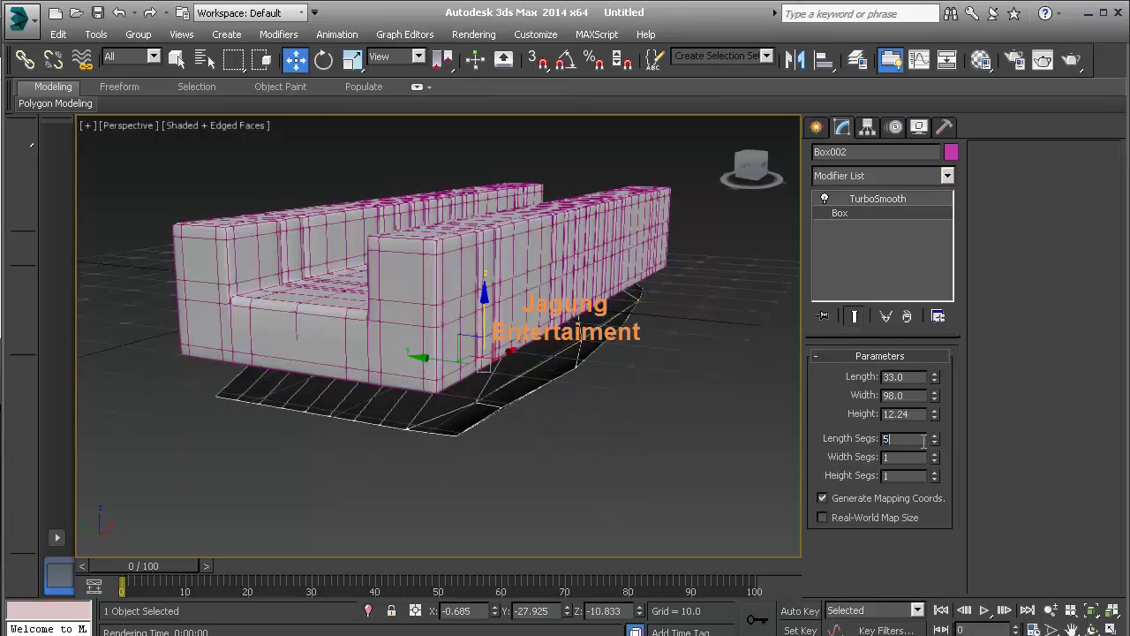
key(Return)
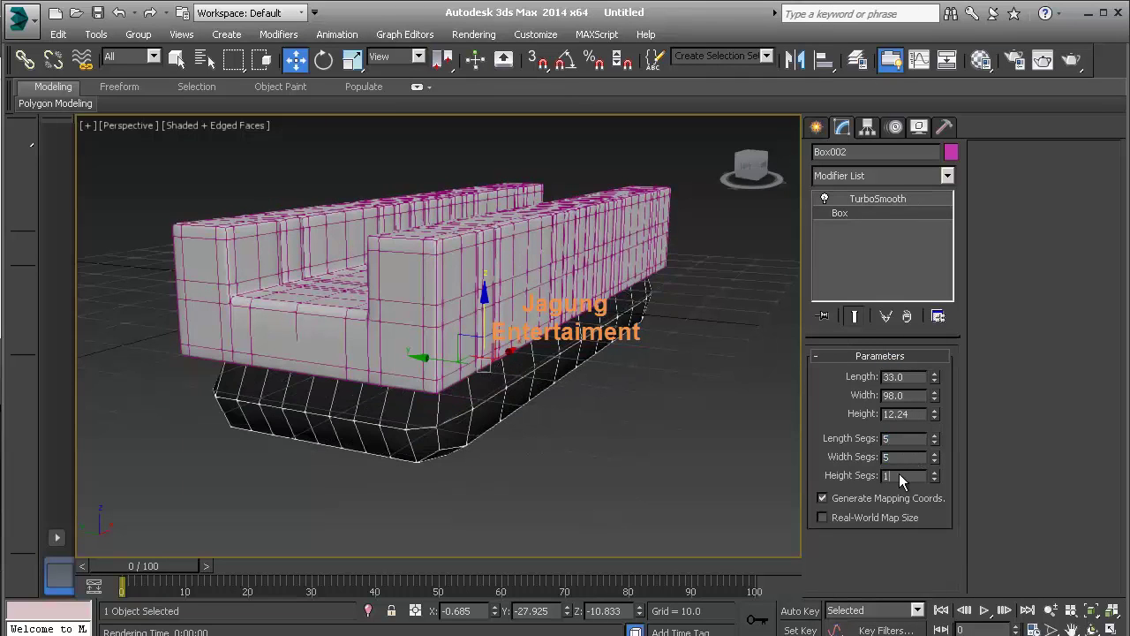
text(5)
key(Return)
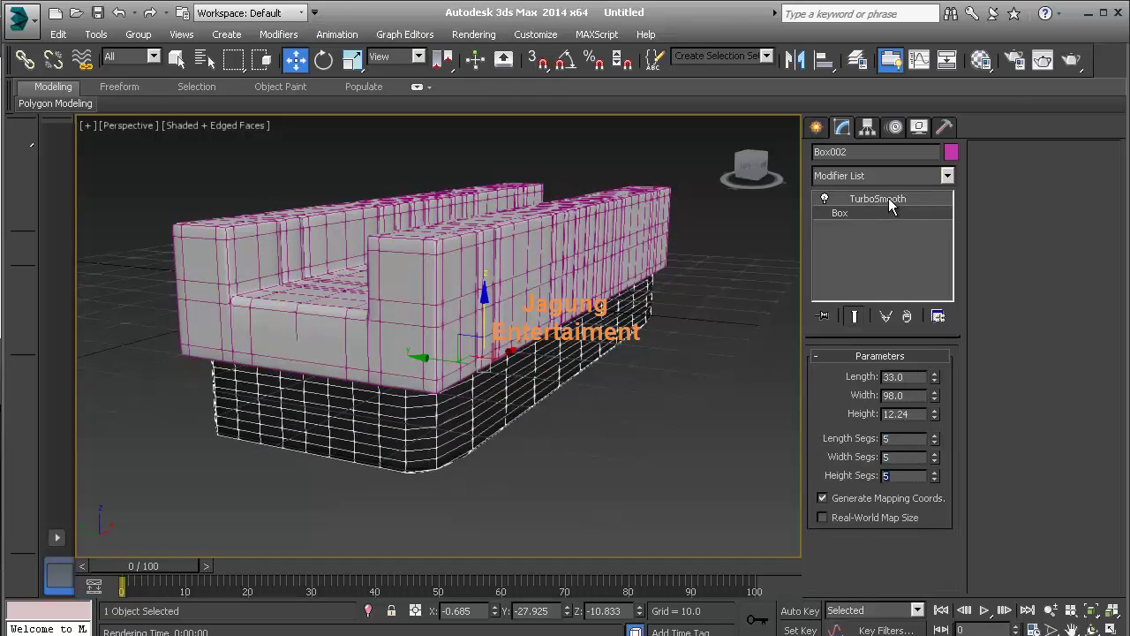
- Raise the base's TurboSmooth iterations to 2 and start grouping both sofa parts
click(891, 201)
click(937, 382)
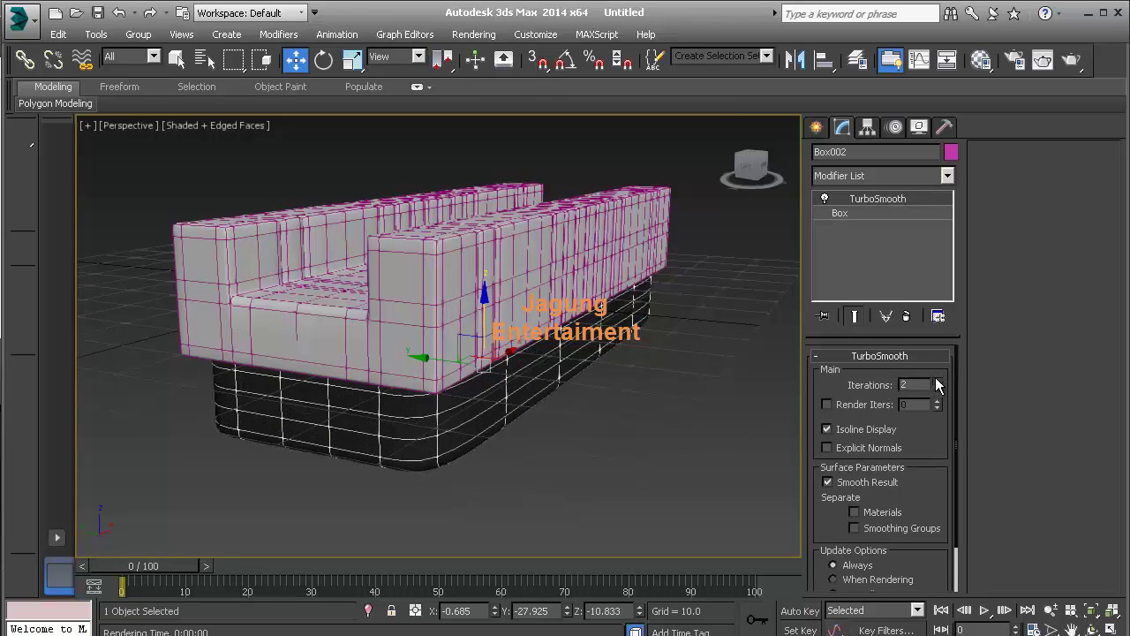
mouse_move(479, 393)
alt+middle_down()
mouse_move(620, 355)
mouse_move(530, 448)
alt+middle_up()
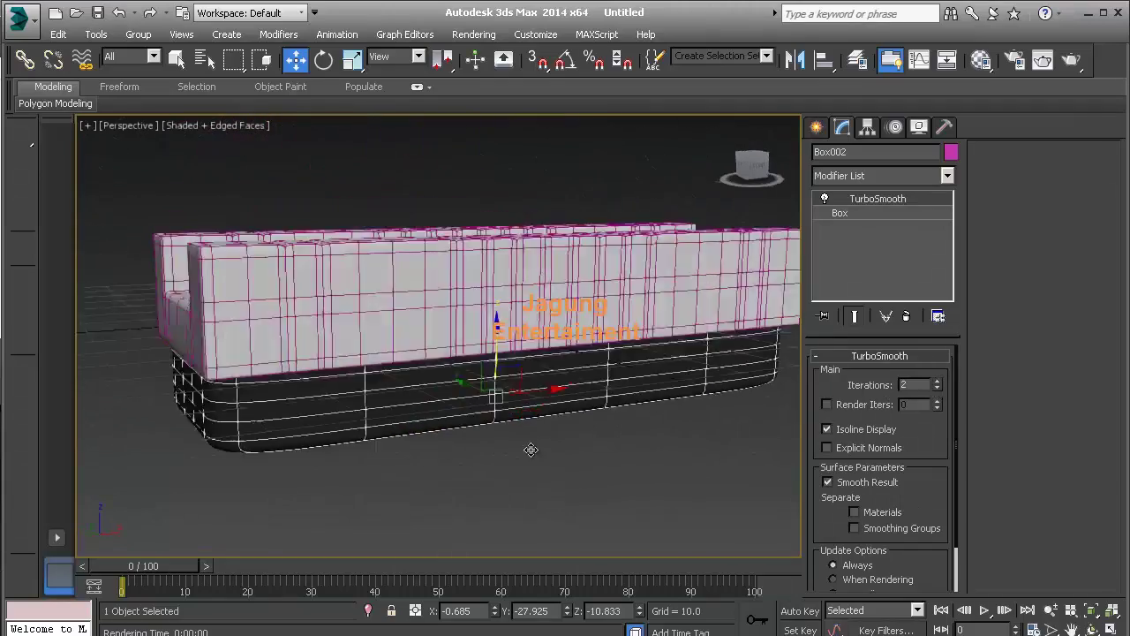
drag(631, 557, 469, 303)
click(139, 34)
- Group the two selected sofa parts as Group001
click(152, 53)
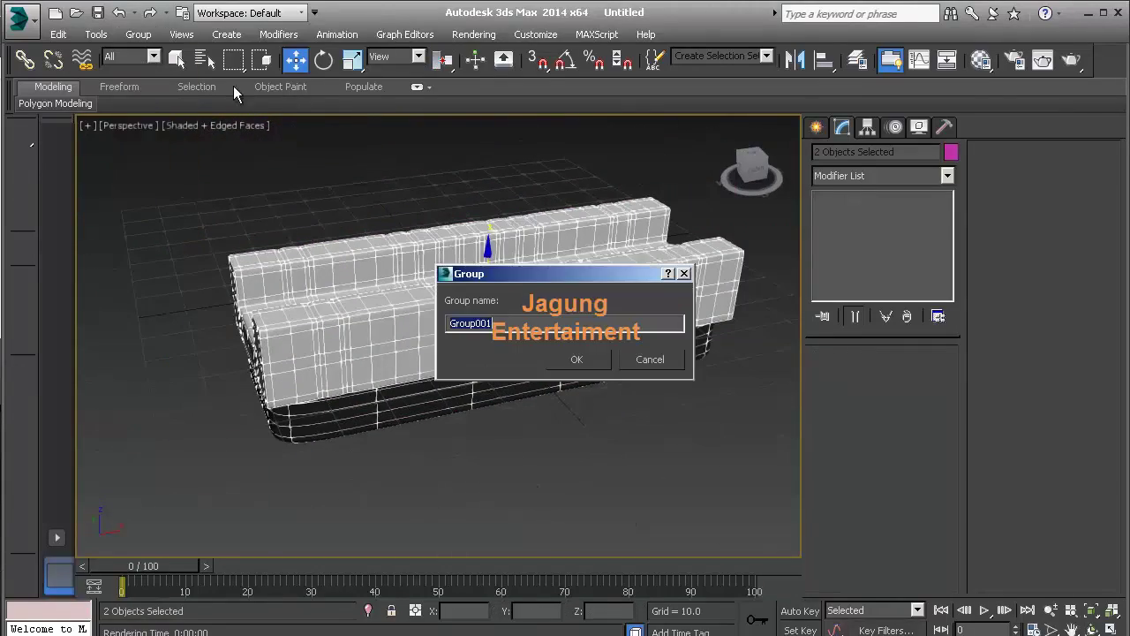
click(575, 358)
alt+middle_drag(575, 358, 545, 244)
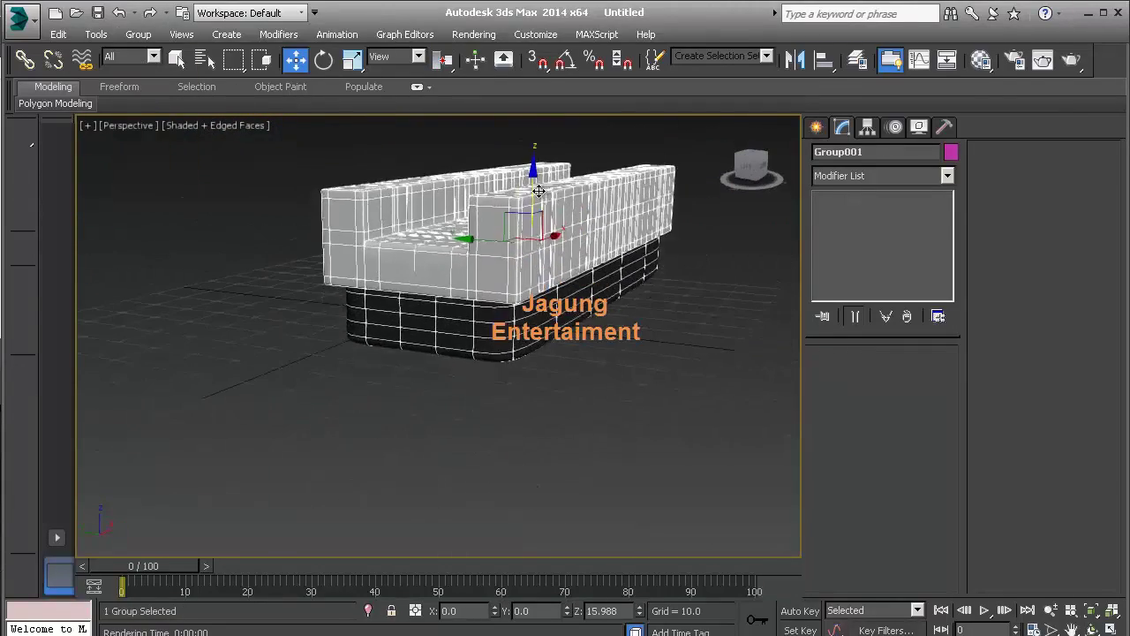
- Tilt Group001 over around X with Angle Snap turned on
key(e)
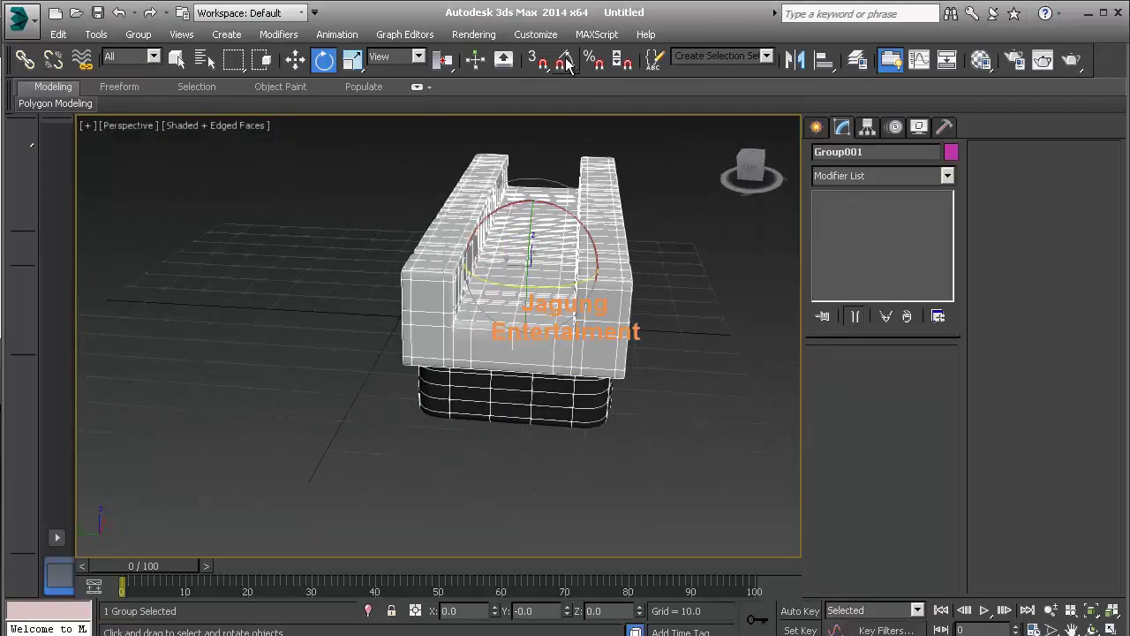
click(566, 59)
mouse_move(520, 208)
mouse_down()
mouse_move(513, 193)
mouse_move(528, 204)
mouse_up()
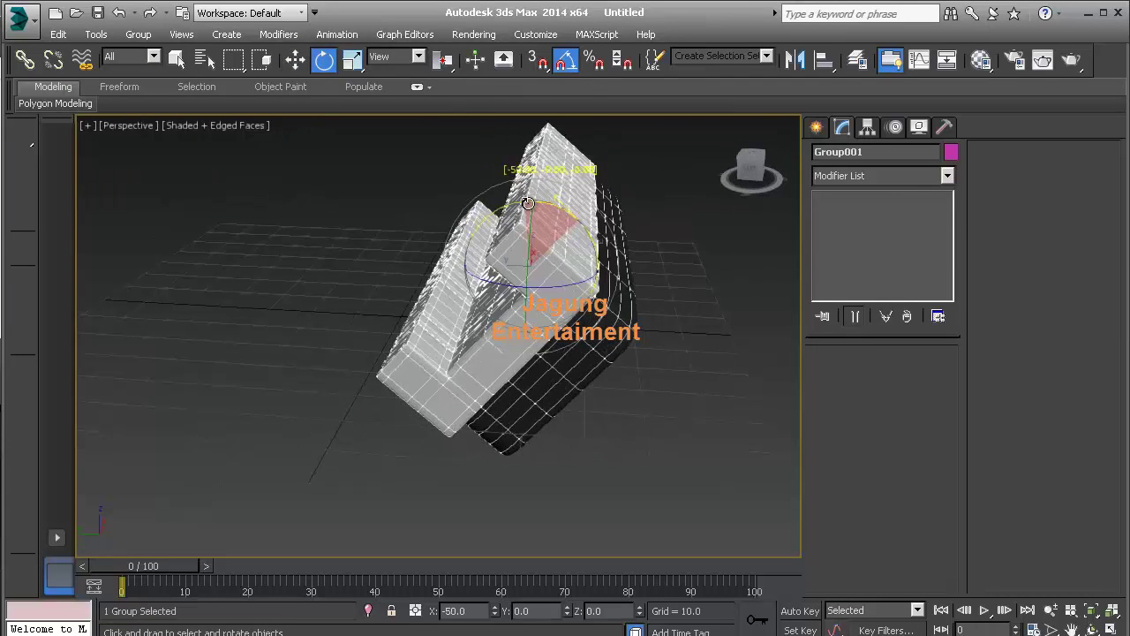
drag(526, 202, 521, 205)
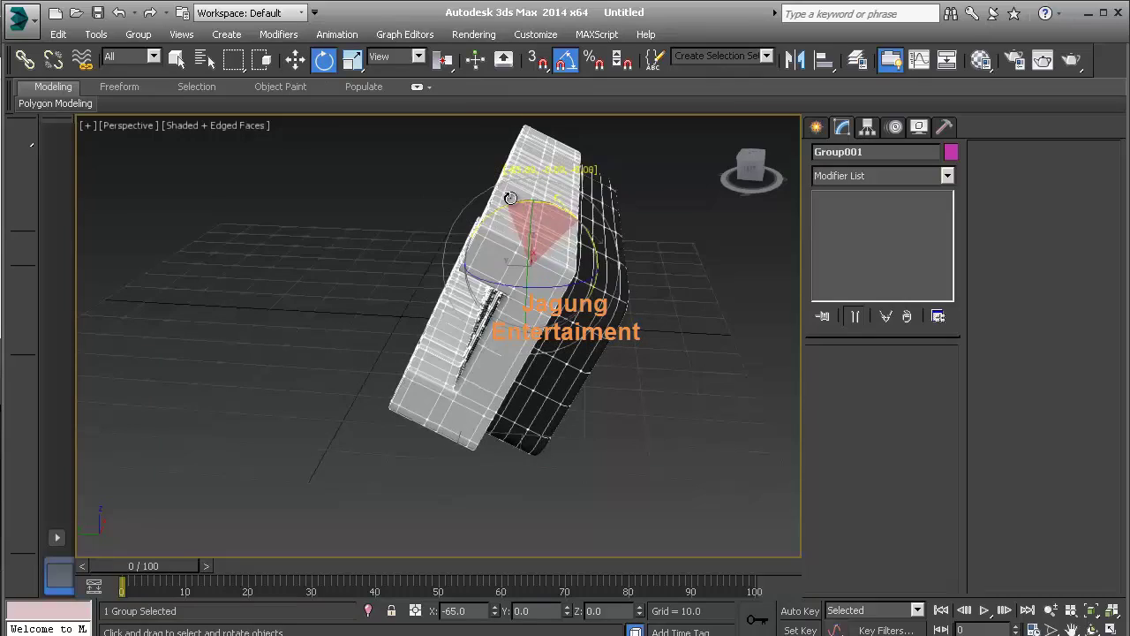
key(w)
click(401, 195)
mouse_move(401, 195)
alt+middle_down()
mouse_move(485, 315)
mouse_move(469, 353)
mouse_move(450, 327)
mouse_move(527, 344)
mouse_move(530, 265)
mouse_move(791, 324)
mouse_move(804, 221)
alt+middle_up()
- Draw a Standard Primitives plane as a ground floor beneath the sofa
click(530, 265)
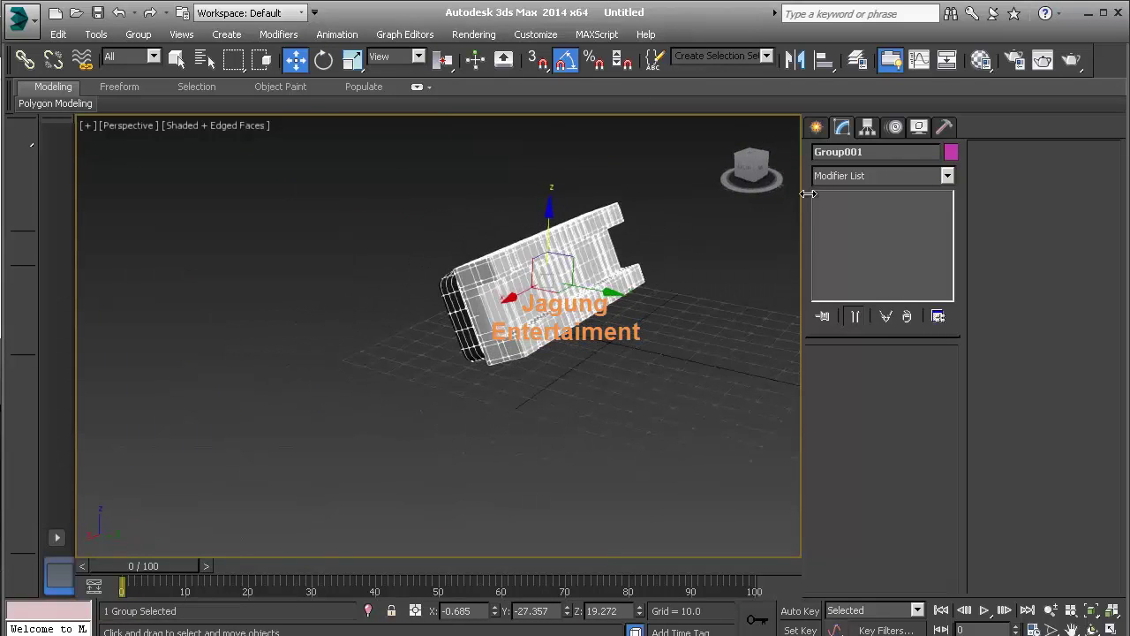
click(816, 128)
click(902, 313)
alt+middle_drag(391, 397, 215, 434)
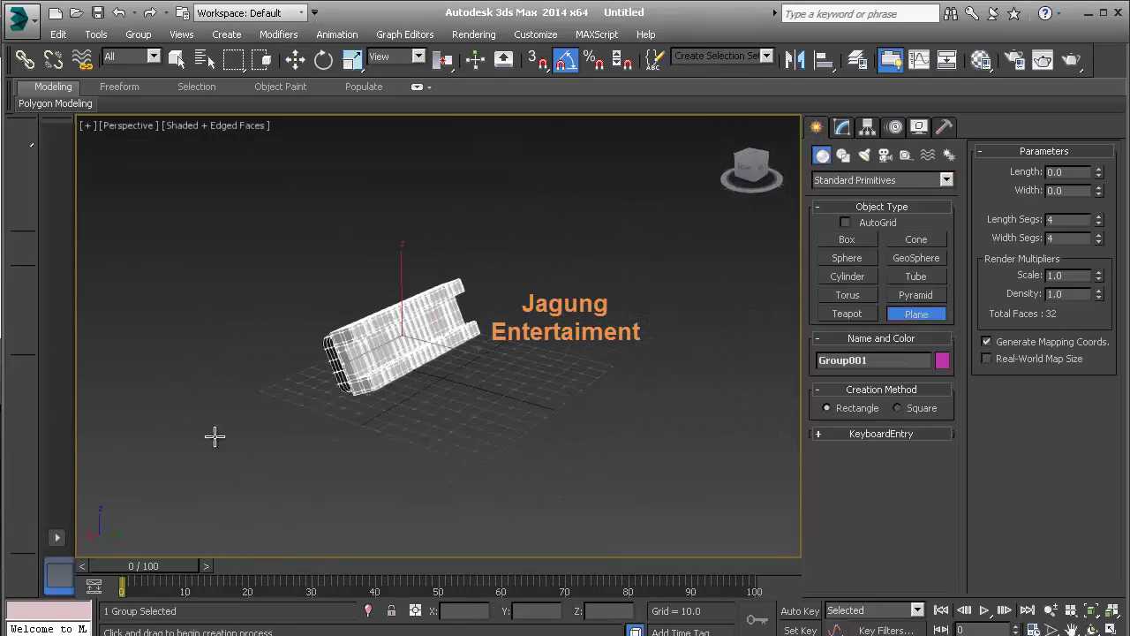
drag(165, 417, 741, 349)
click(295, 60)
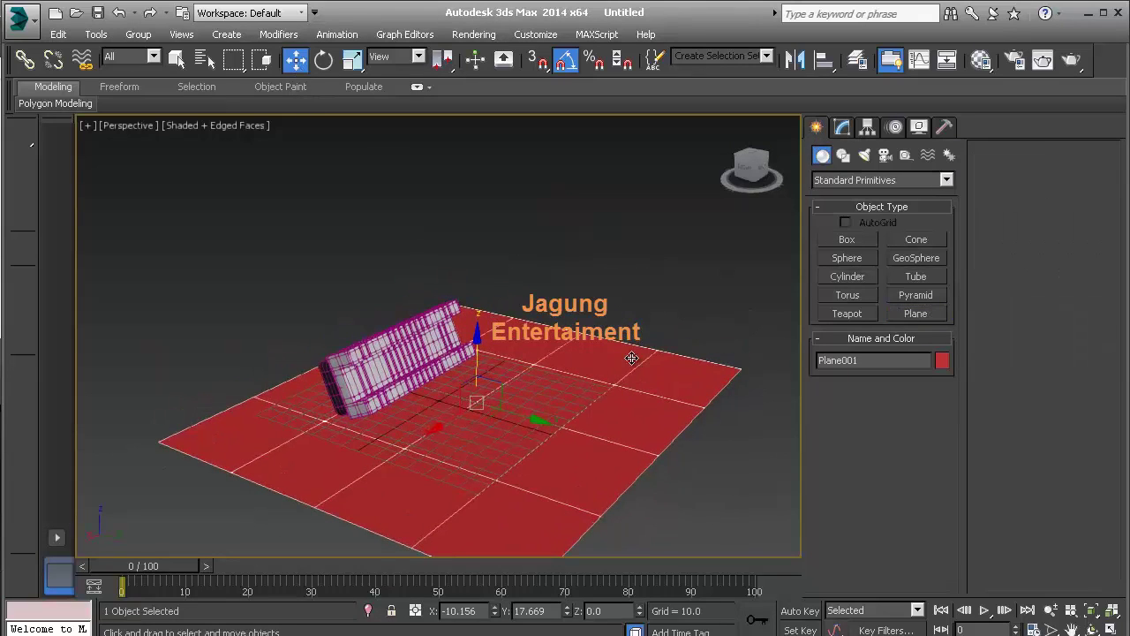
- Assign a material with white diffuse colour to the ground plane
key(m)
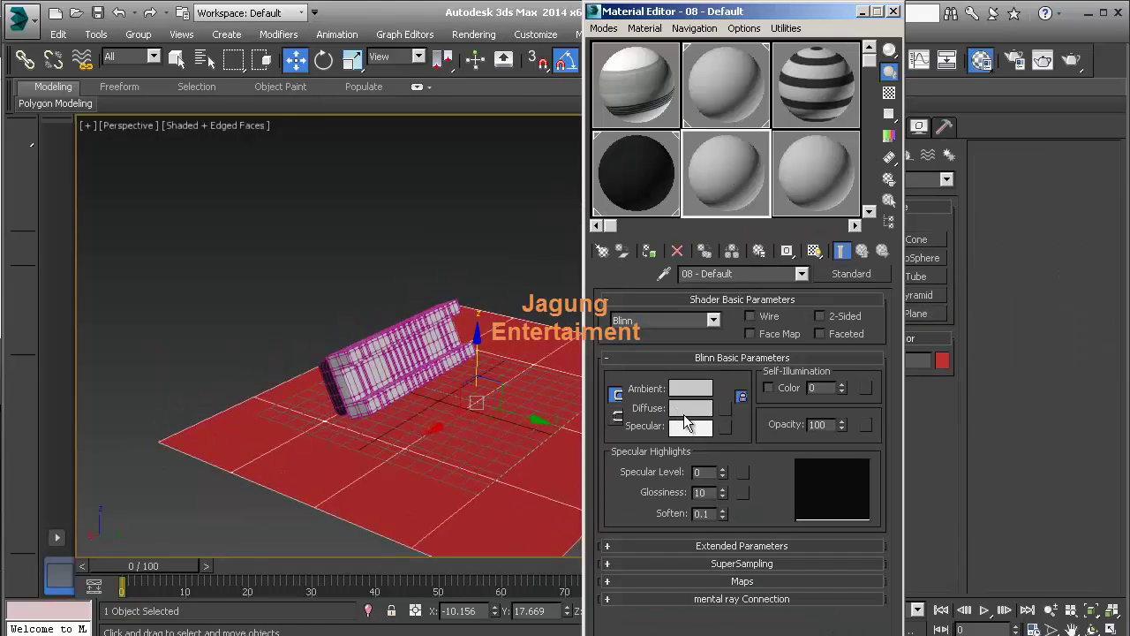
click(688, 409)
click(654, 255)
click(650, 252)
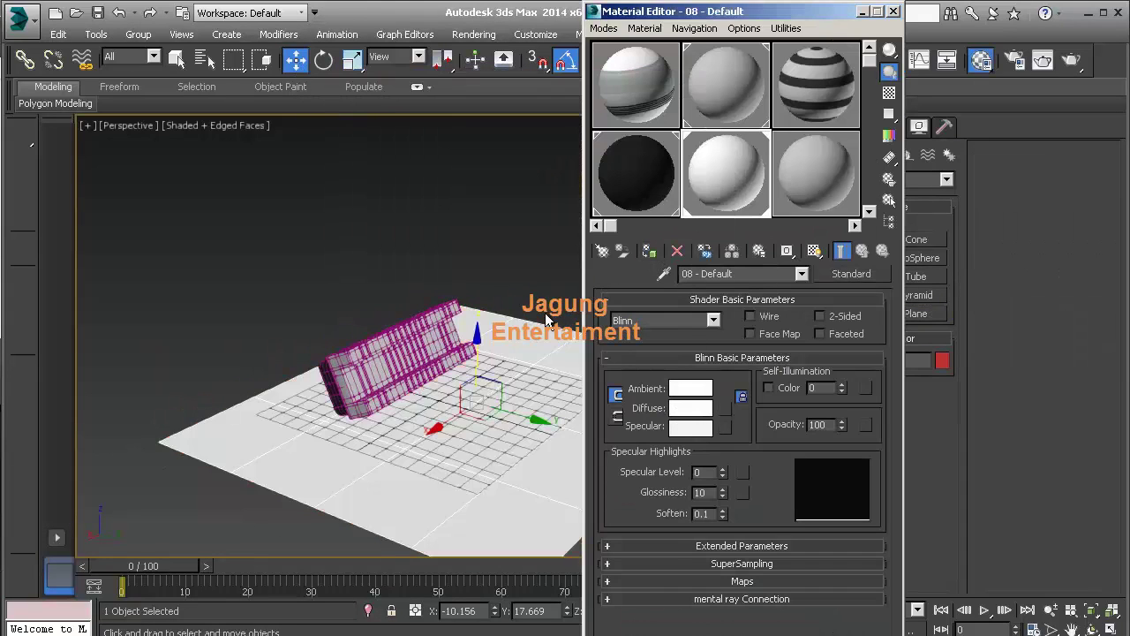
click(554, 253)
click(893, 12)
- Set the environment background colour to near white (245)
click(474, 34)
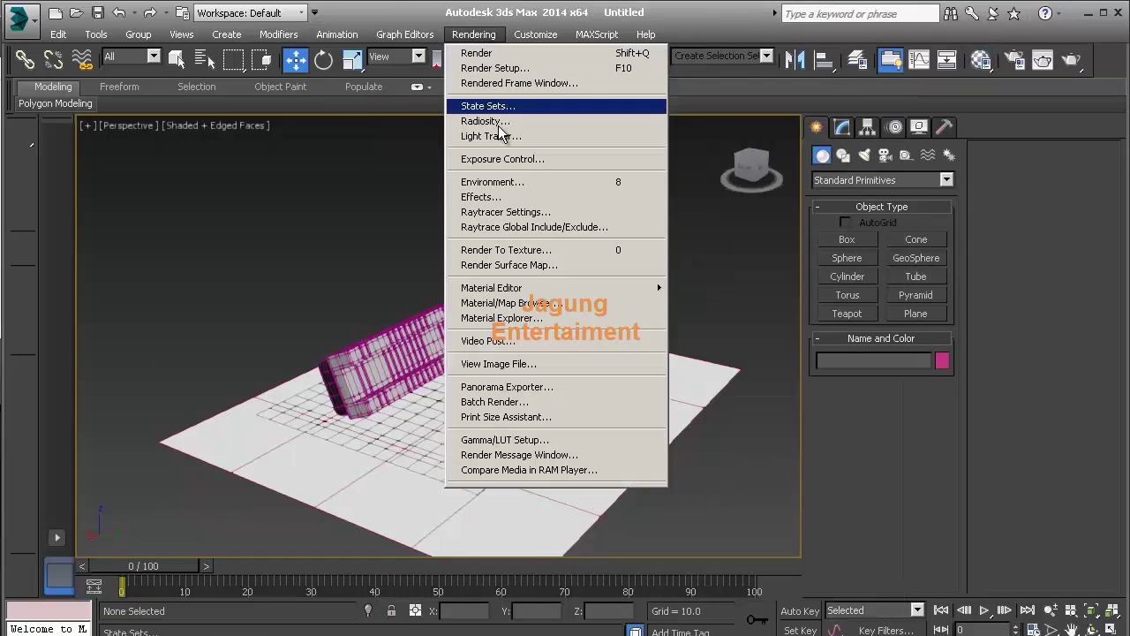
click(525, 183)
click(338, 222)
drag(510, 141, 511, 248)
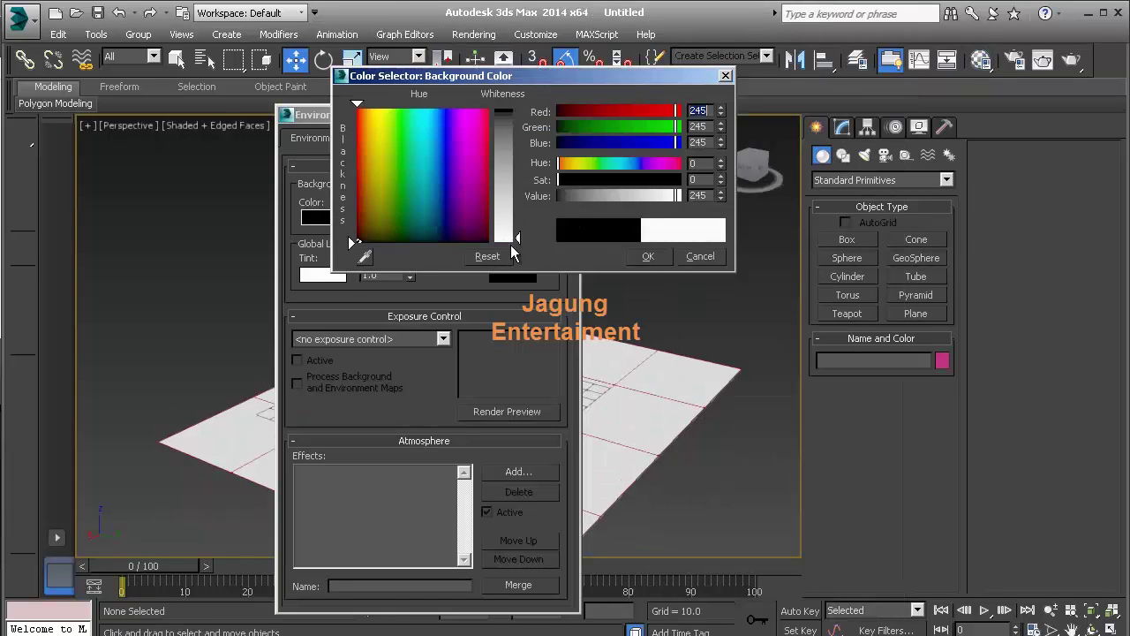
click(651, 256)
click(571, 115)
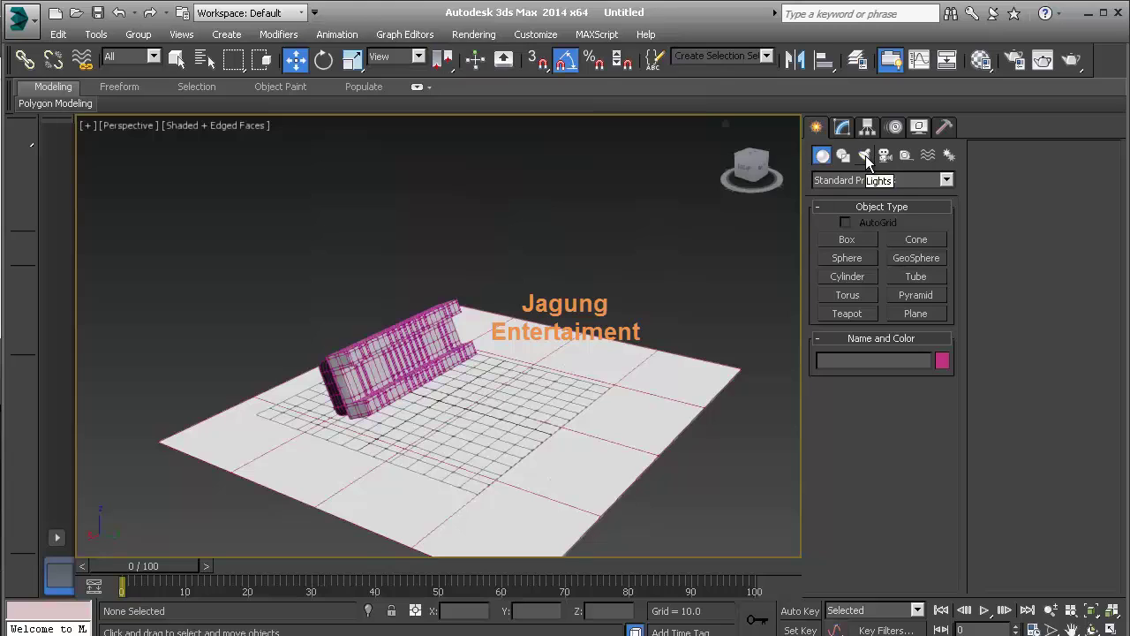
- Place a standard Skylight in the scene
click(865, 155)
click(908, 184)
click(901, 206)
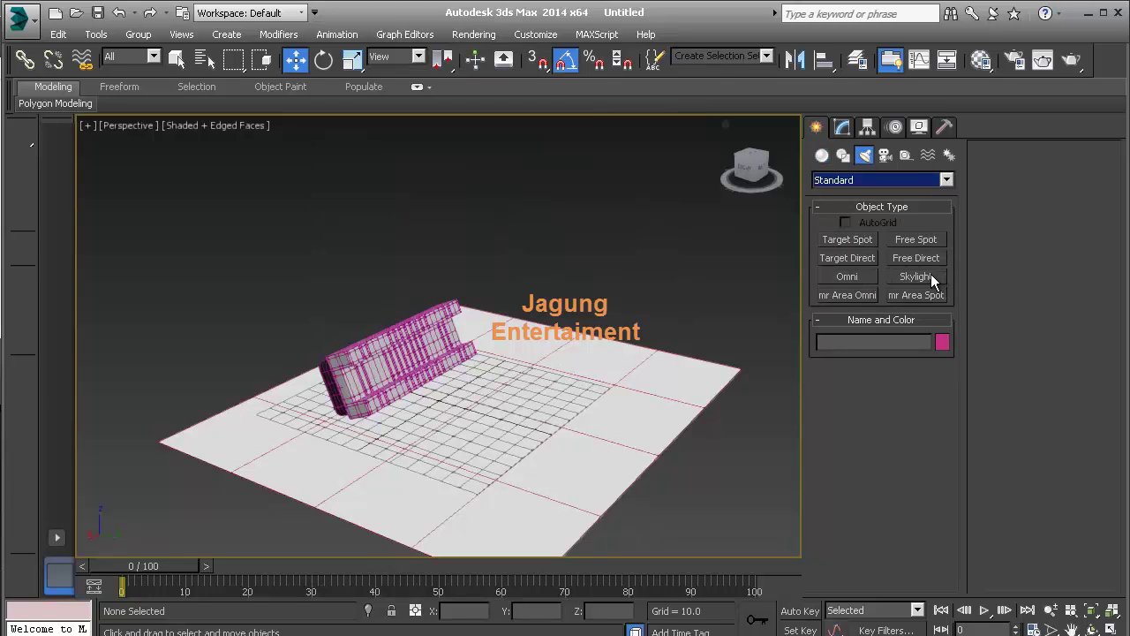
click(930, 273)
click(576, 378)
right_click(650, 307)
click(651, 301)
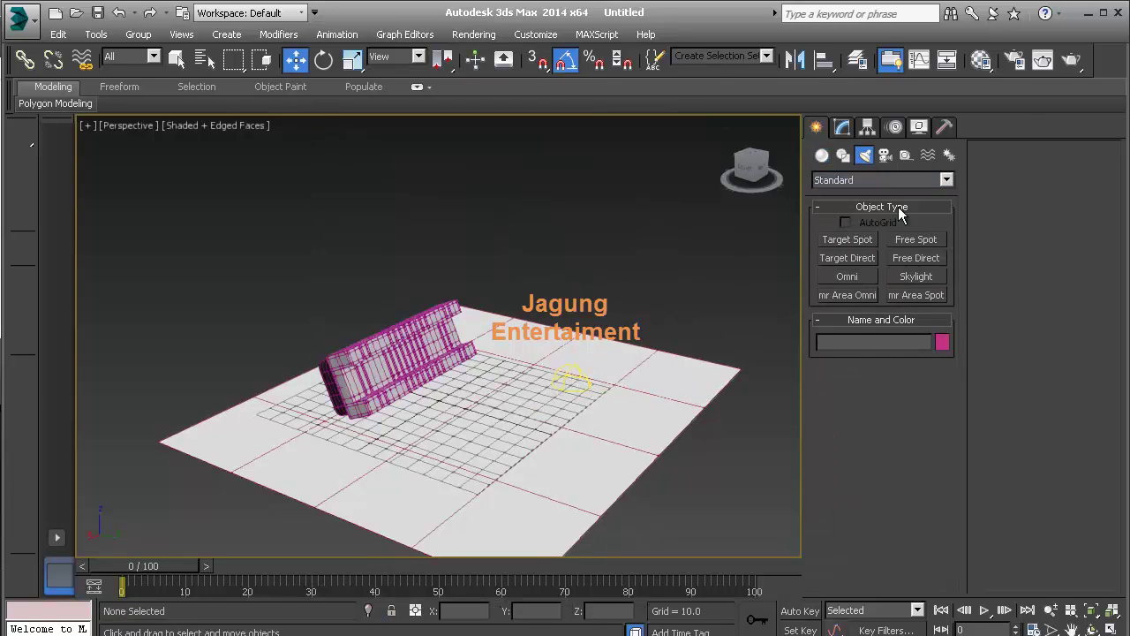
click(1015, 62)
- Choose Light Tracer for advanced lighting and do a test render
click(762, 92)
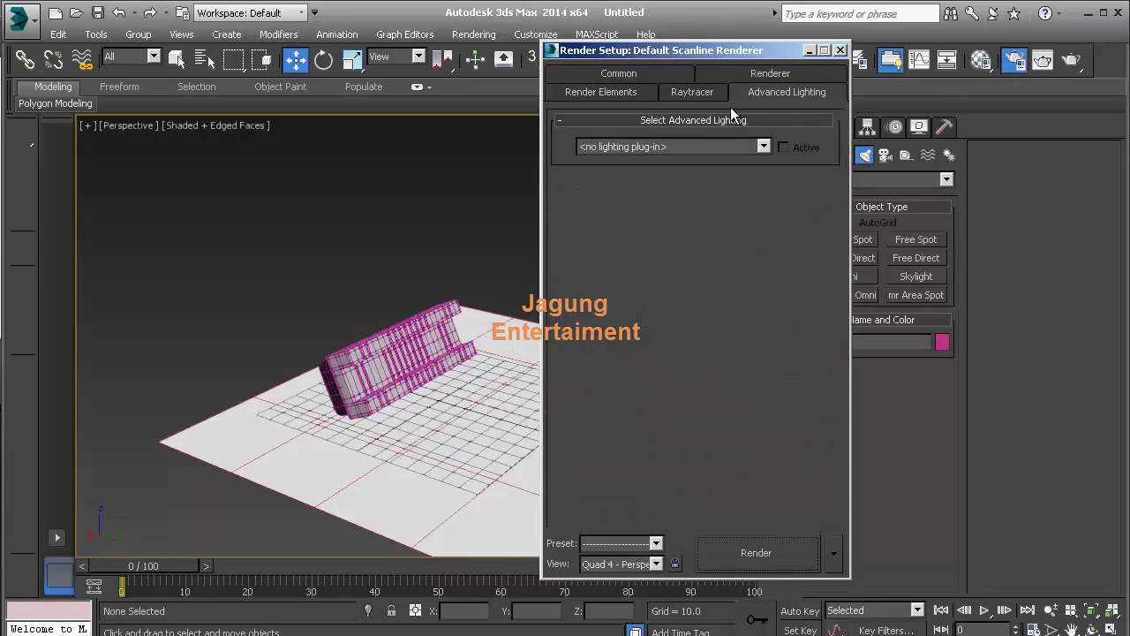
click(711, 147)
click(700, 174)
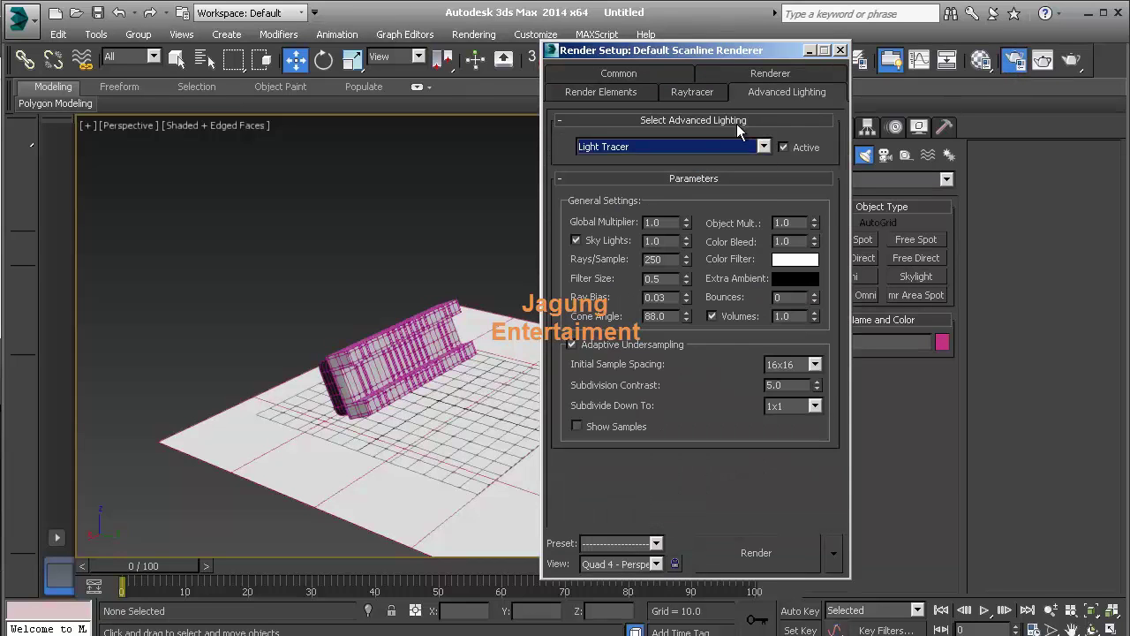
click(754, 554)
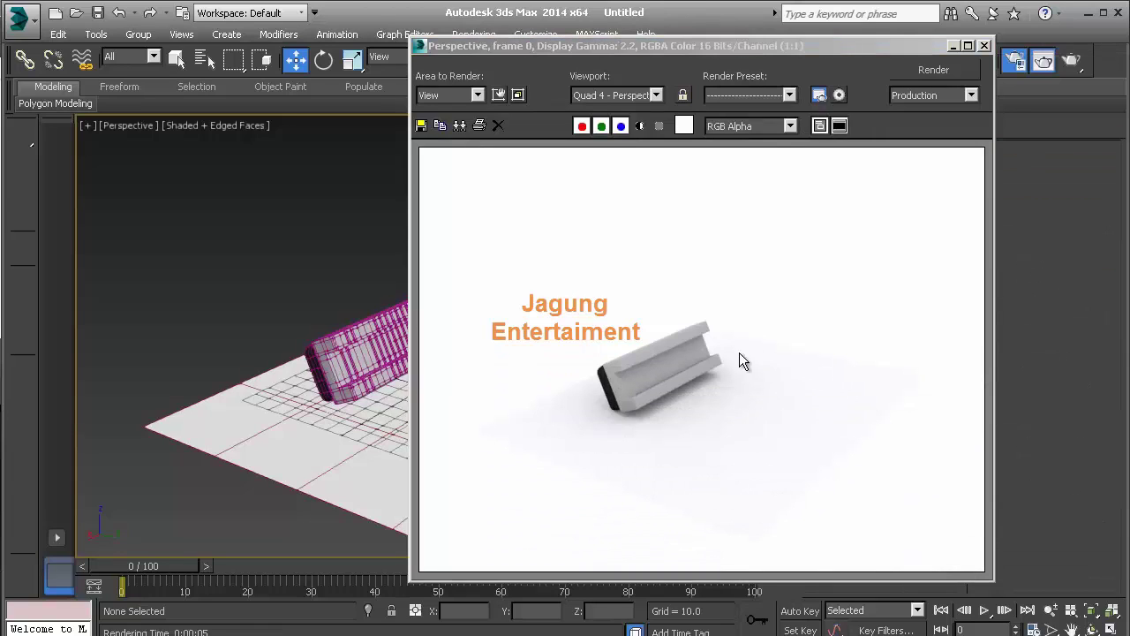
click(985, 46)
- Reframe the perspective view and re-render the Light Tracer scene
scroll(330, 433, up, 5)
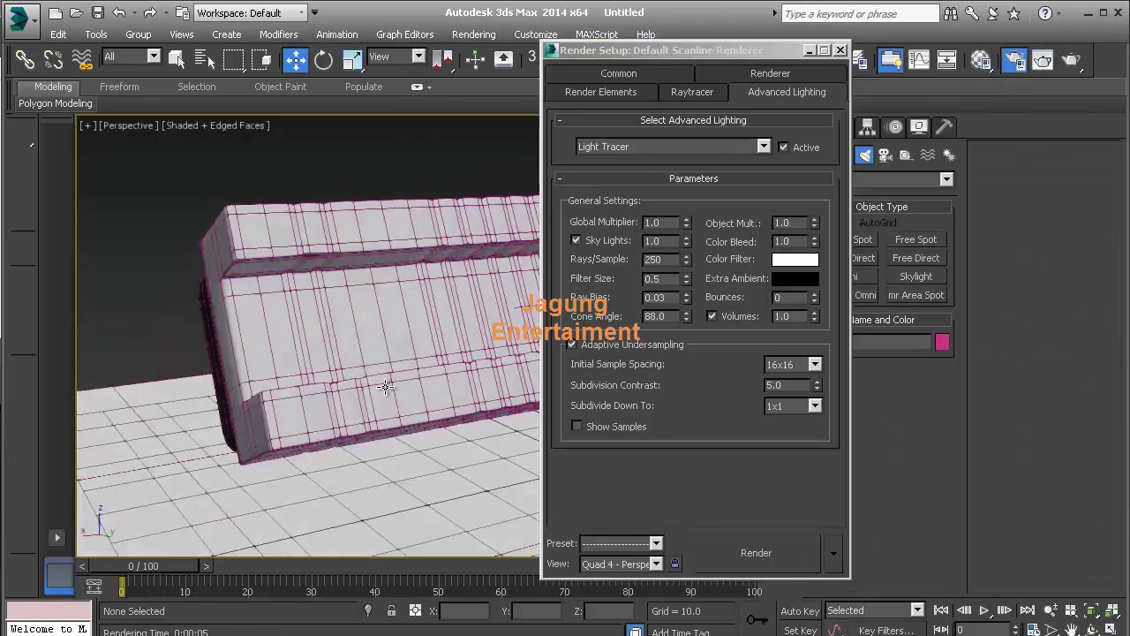
mouse_move(415, 415)
middle_down()
mouse_move(377, 399)
mouse_move(460, 403)
middle_up()
key(shift+q)
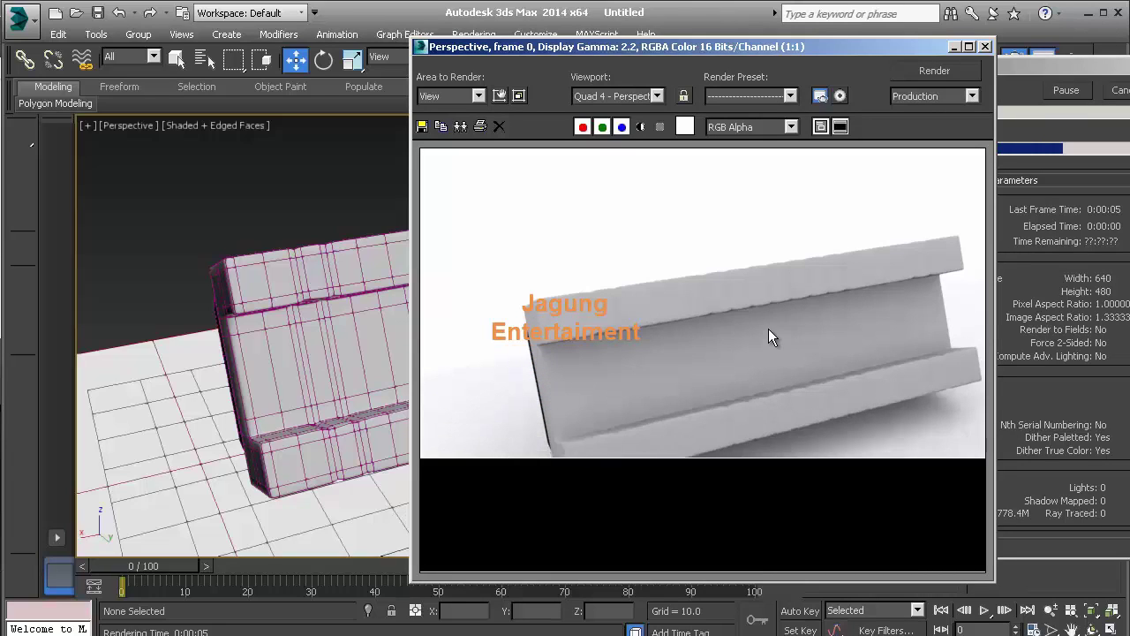
click(984, 46)
mouse_move(516, 215)
alt+middle_down()
mouse_move(394, 341)
mouse_move(404, 353)
alt+middle_up()
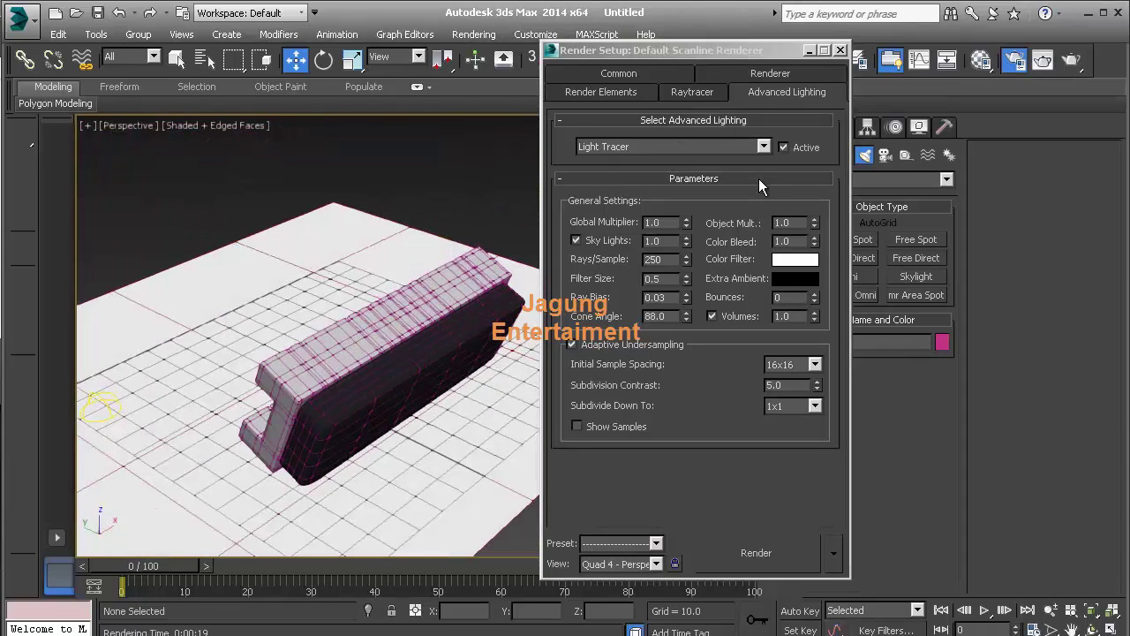
mouse_move(367, 393)
alt+middle_down()
mouse_move(381, 387)
mouse_move(375, 376)
alt+middle_up()
- Keep Light Tracer and set the antialiasing filter to Mitchell-Netravali
click(749, 145)
click(750, 145)
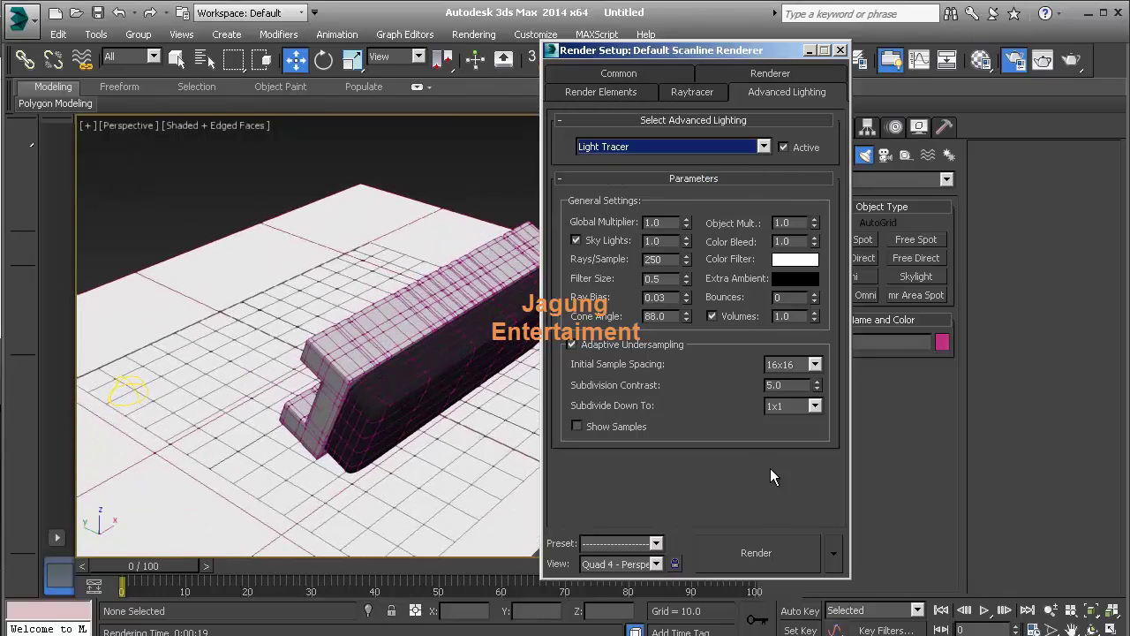
click(711, 92)
click(769, 71)
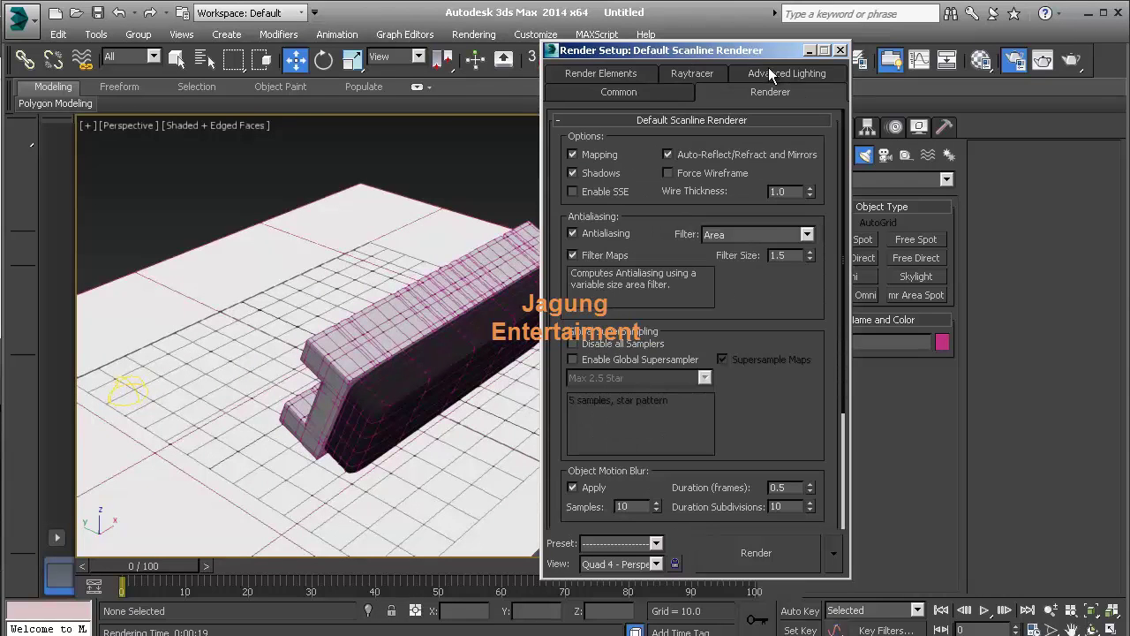
click(811, 235)
click(794, 319)
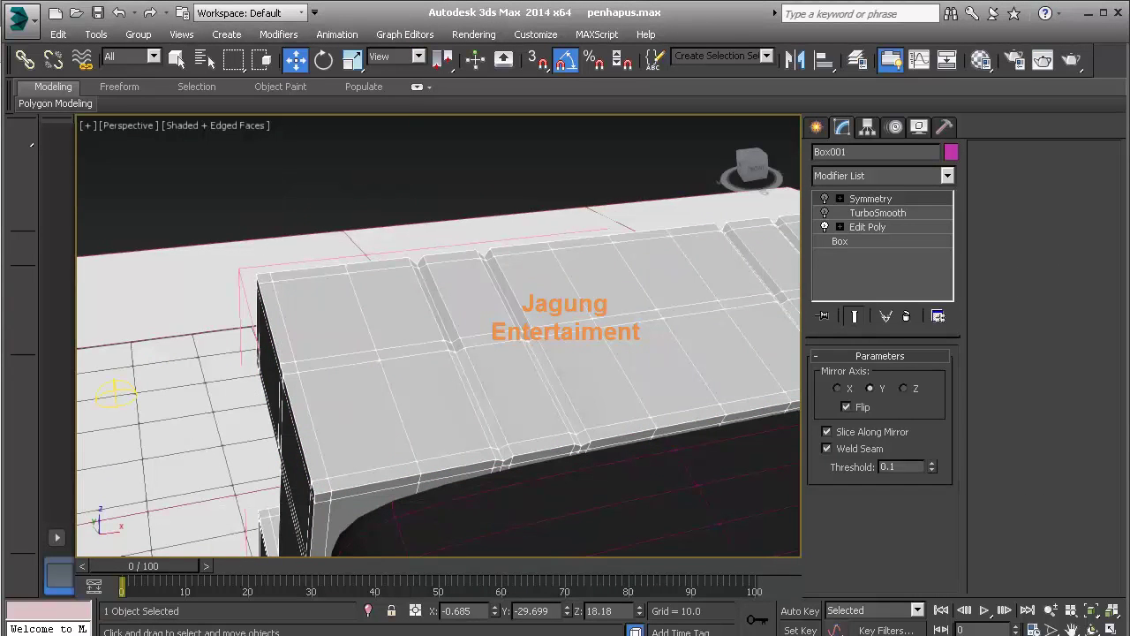
- In Edit Poly edge mode, select the first groove edges on the top
click(867, 227)
key(2)
click(446, 336)
scroll(446, 335, up, 6)
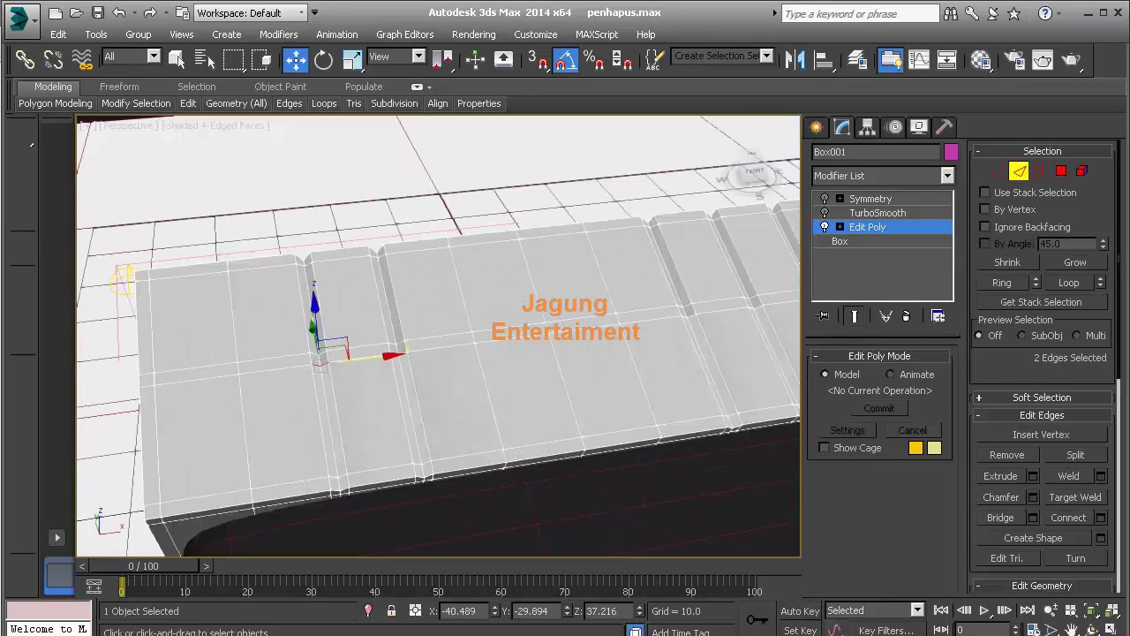
ctrl+click(413, 343)
ctrl+click(360, 349)
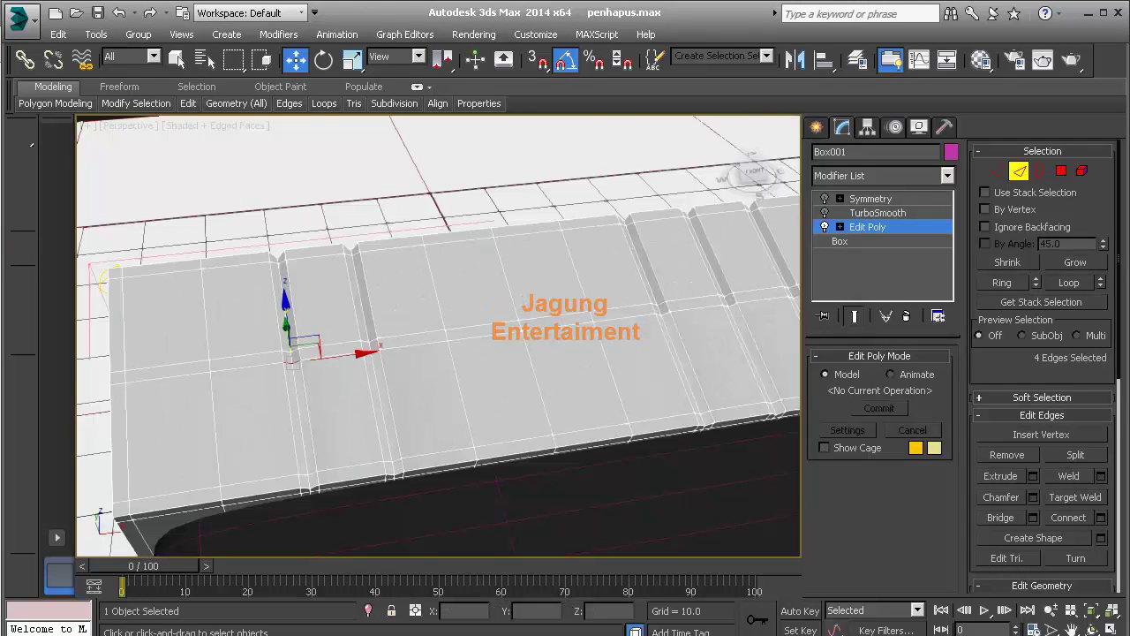
scroll(410, 382, up, 5)
ctrl+click(411, 382)
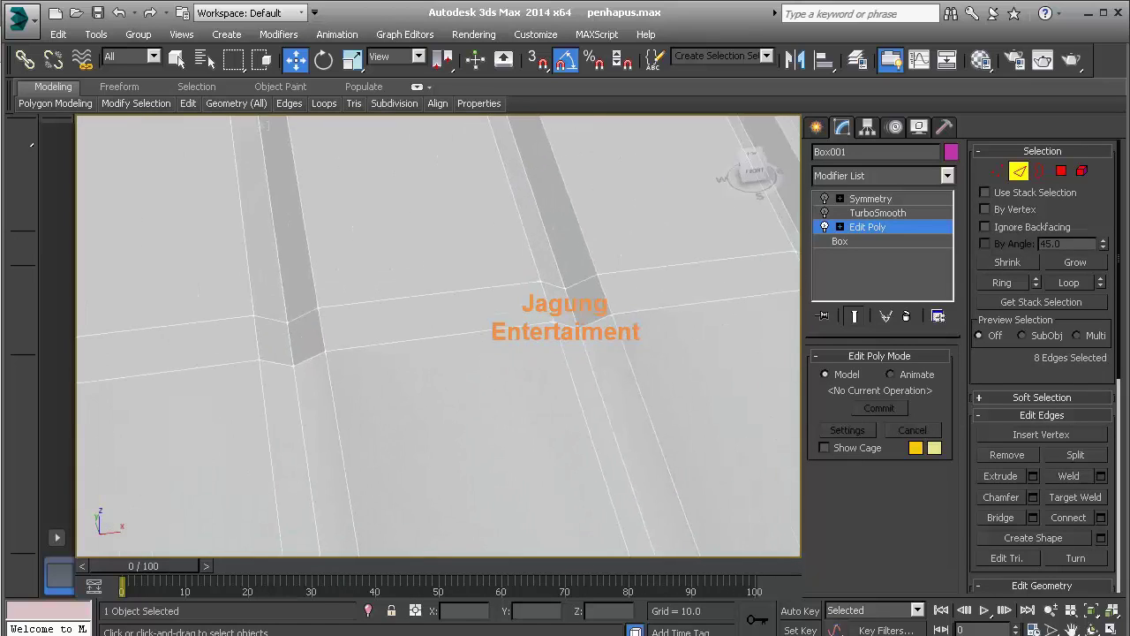
ctrl+click(602, 320)
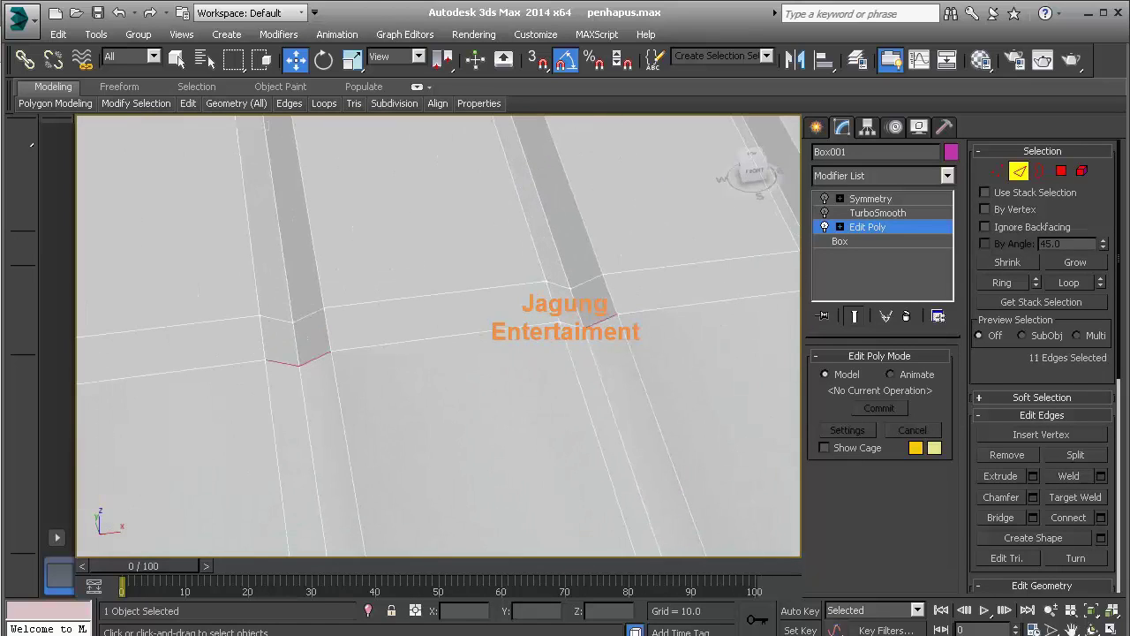
ctrl+click(571, 325)
- Add the remaining groove edges and extend the selection with Ring
scroll(571, 325, down, 5)
scroll(572, 325, up, 5)
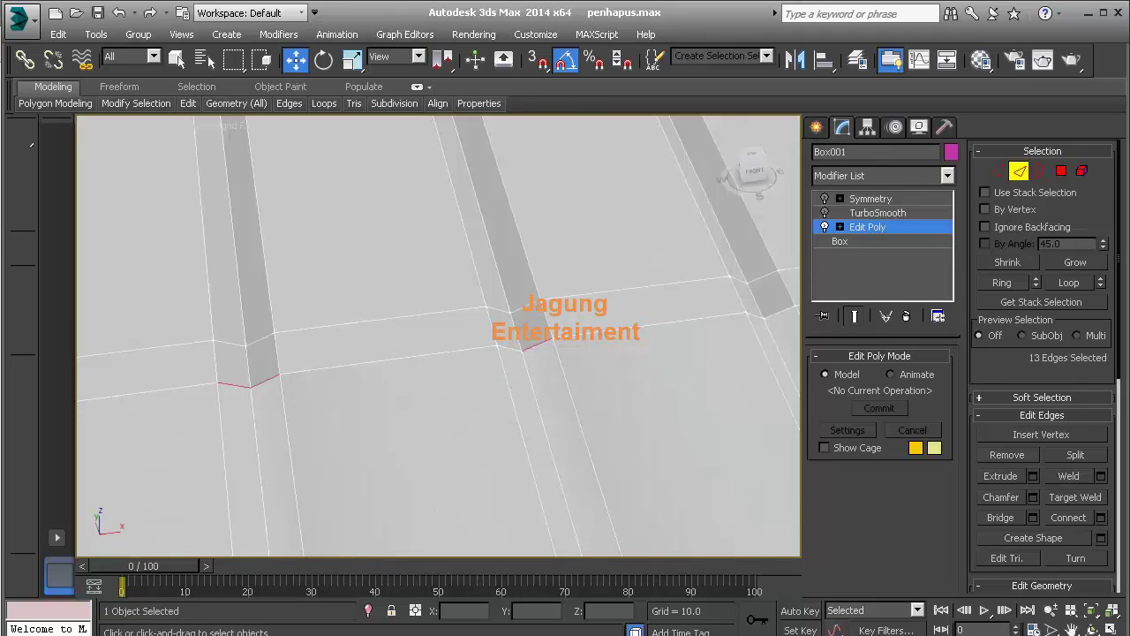
ctrl+click(510, 347)
mouse_move(510, 347)
middle_down()
mouse_move(481, 383)
mouse_move(512, 353)
middle_up()
ctrl+click(505, 379)
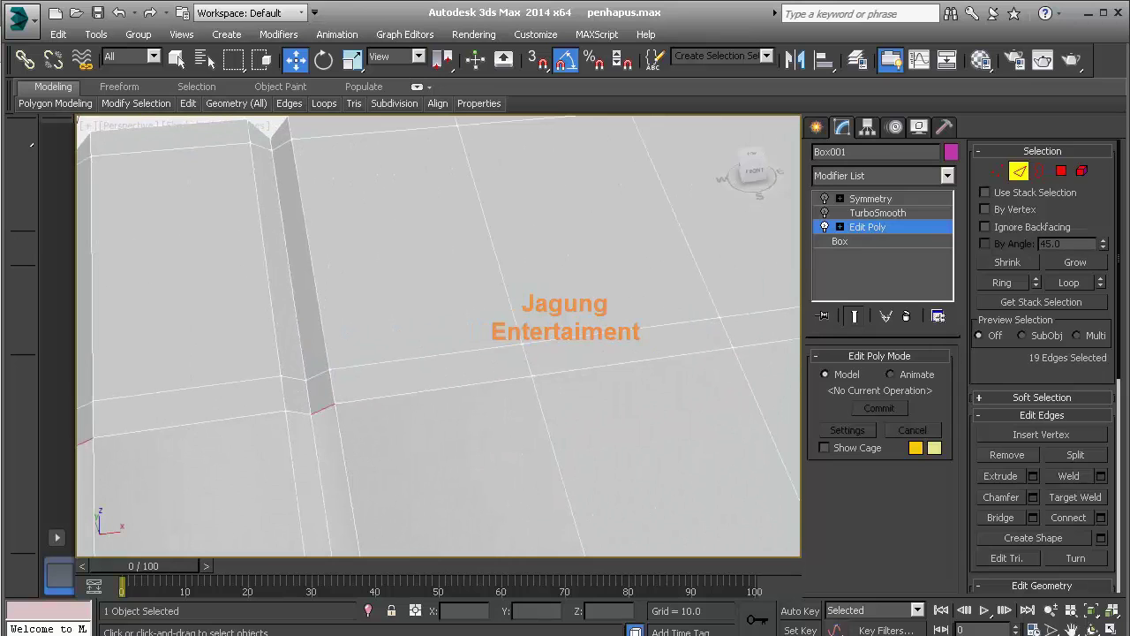
ctrl+click(298, 411)
middle_drag(298, 411, 490, 386)
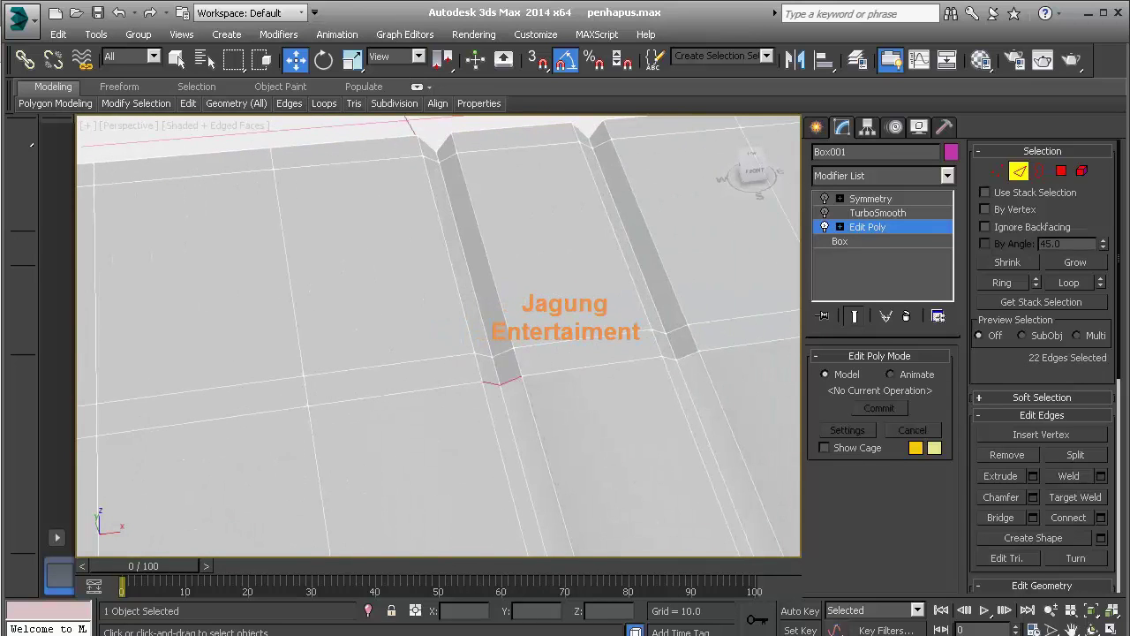
ctrl+click(499, 379)
alt+middle_drag(442, 353, 486, 283)
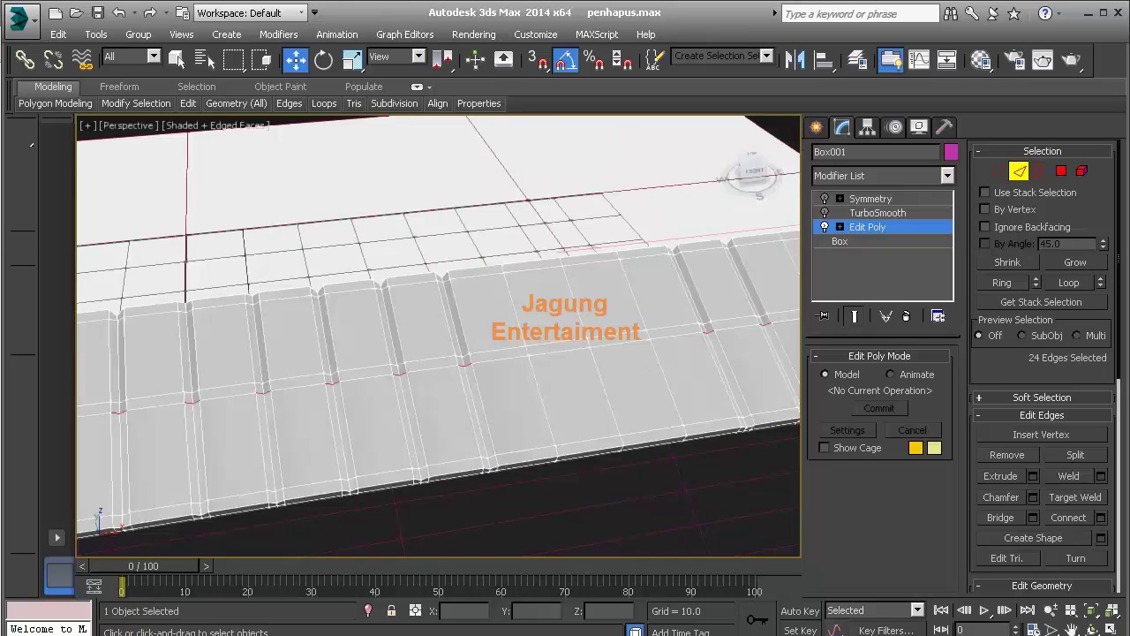
click(1002, 281)
- Connect the ring-selected edges with one segment, then return to the smoothing level
scroll(591, 346, up, 3)
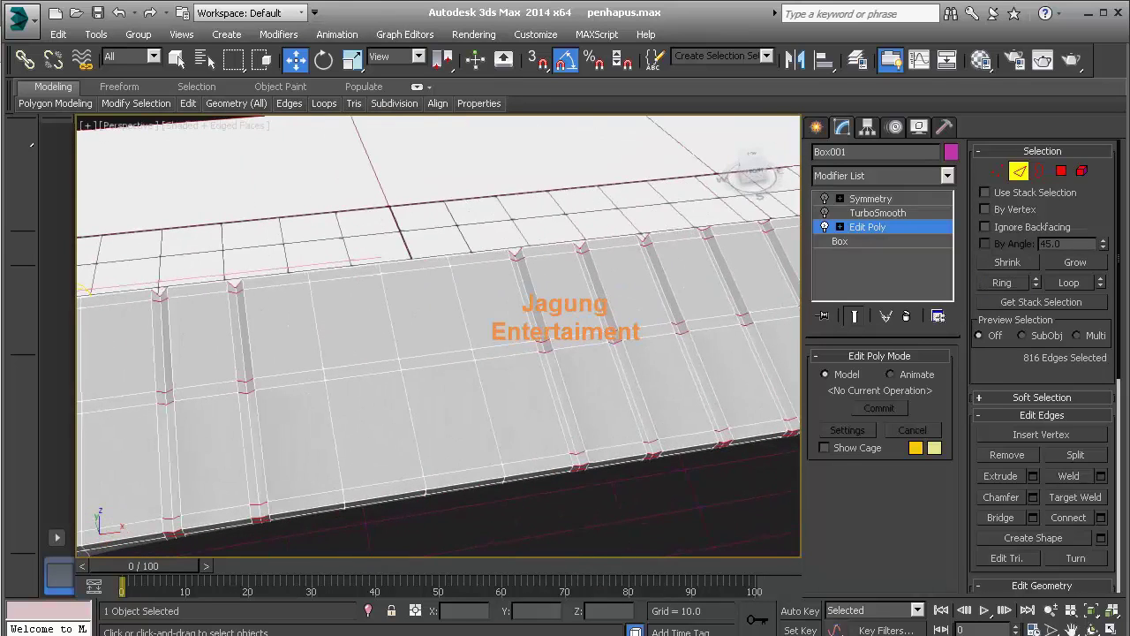
right_click(591, 345)
click(411, 404)
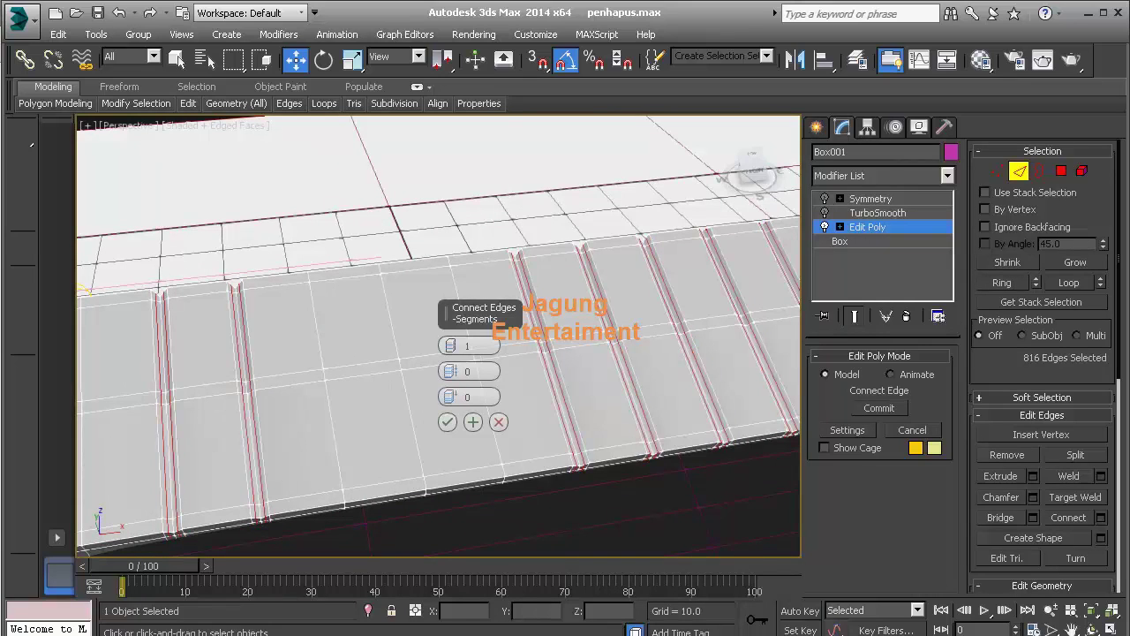
click(447, 421)
click(878, 213)
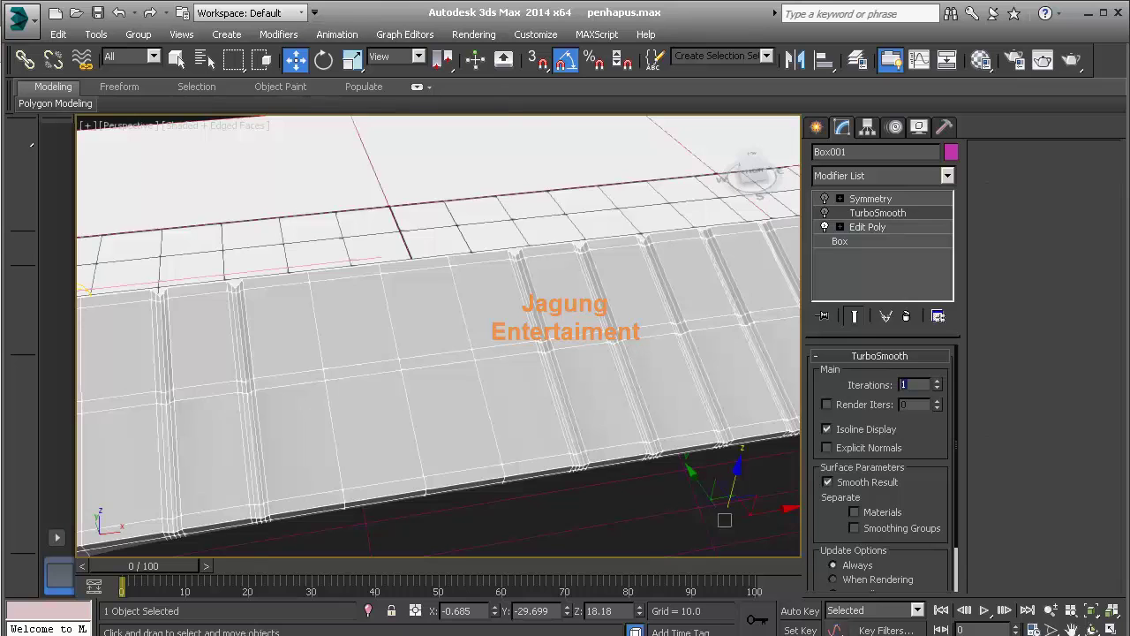
- Render the tightened model, then orbit the view and render it again
click(871, 199)
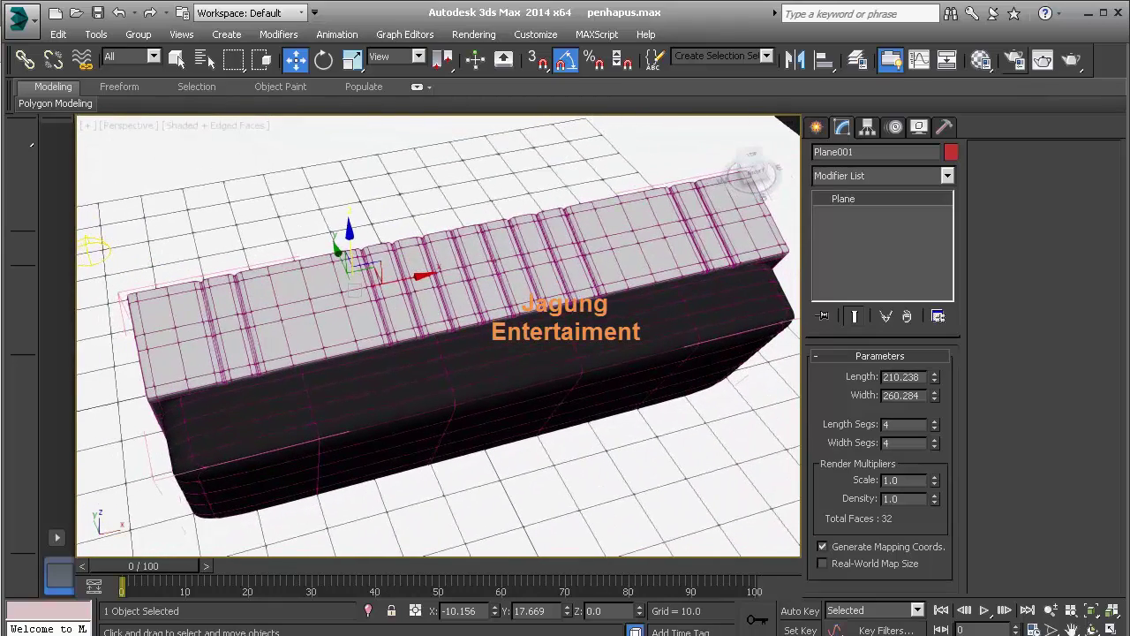
key(shift+q)
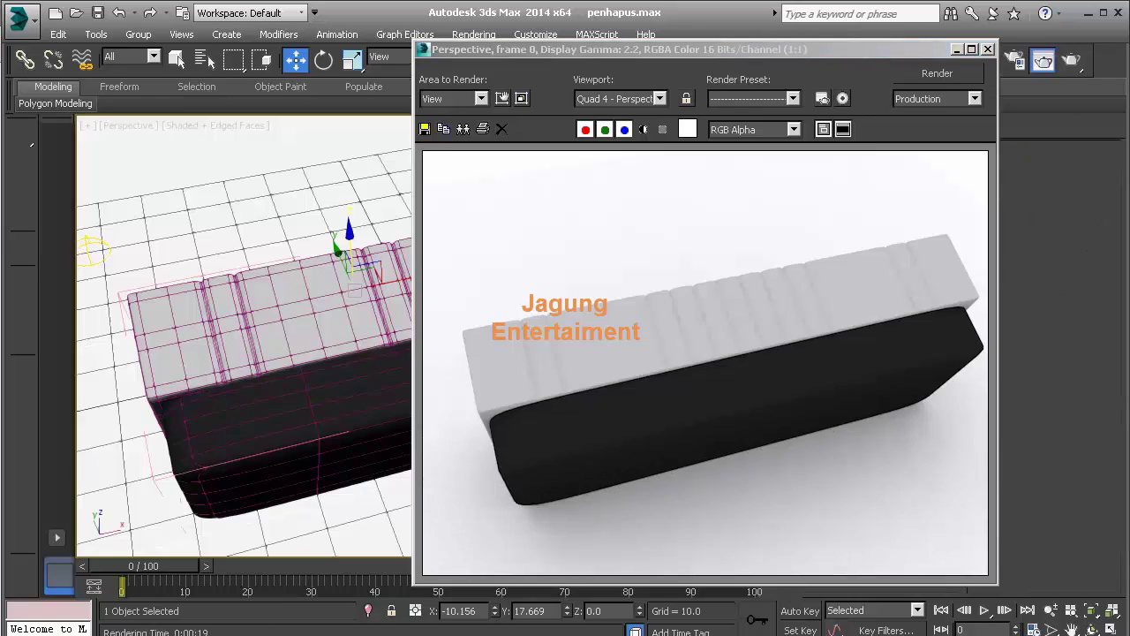
click(988, 49)
mouse_move(442, 336)
alt+middle_down()
mouse_move(556, 300)
mouse_move(521, 265)
alt+middle_up()
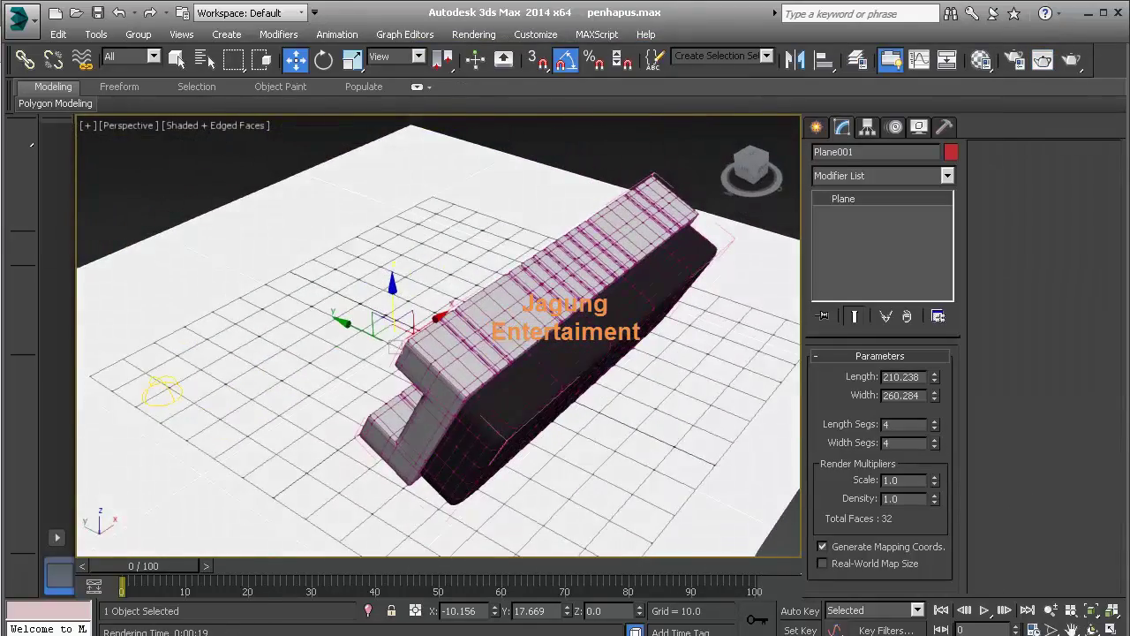
key(shift+q)
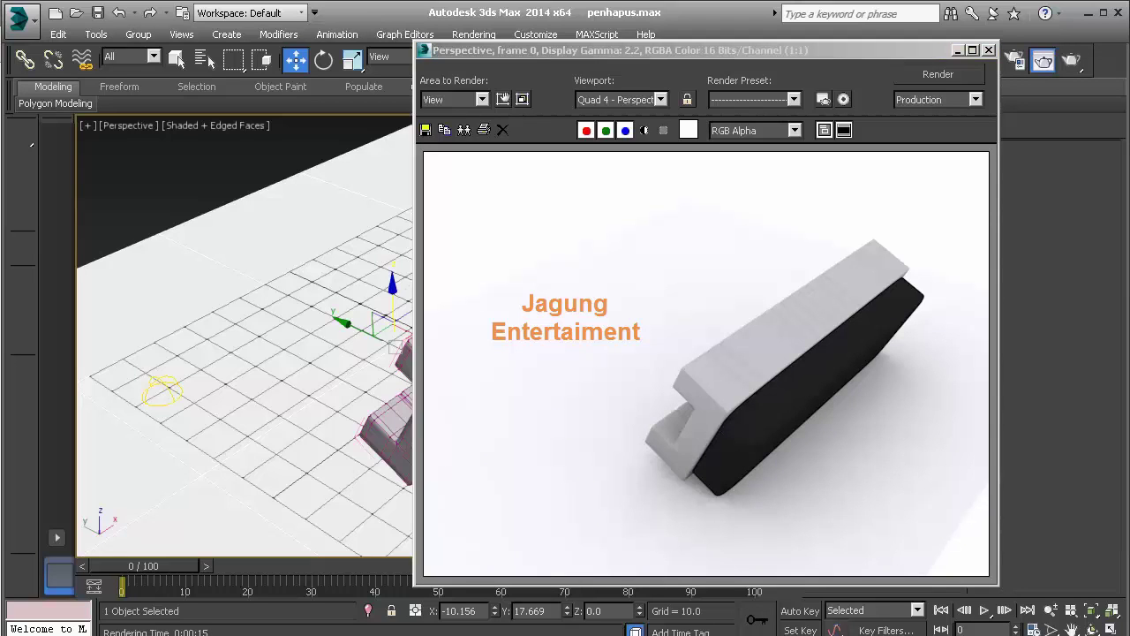
- Save the render over render penghapus.jpg with default JPEG settings
click(425, 130)
double_click(813, 335)
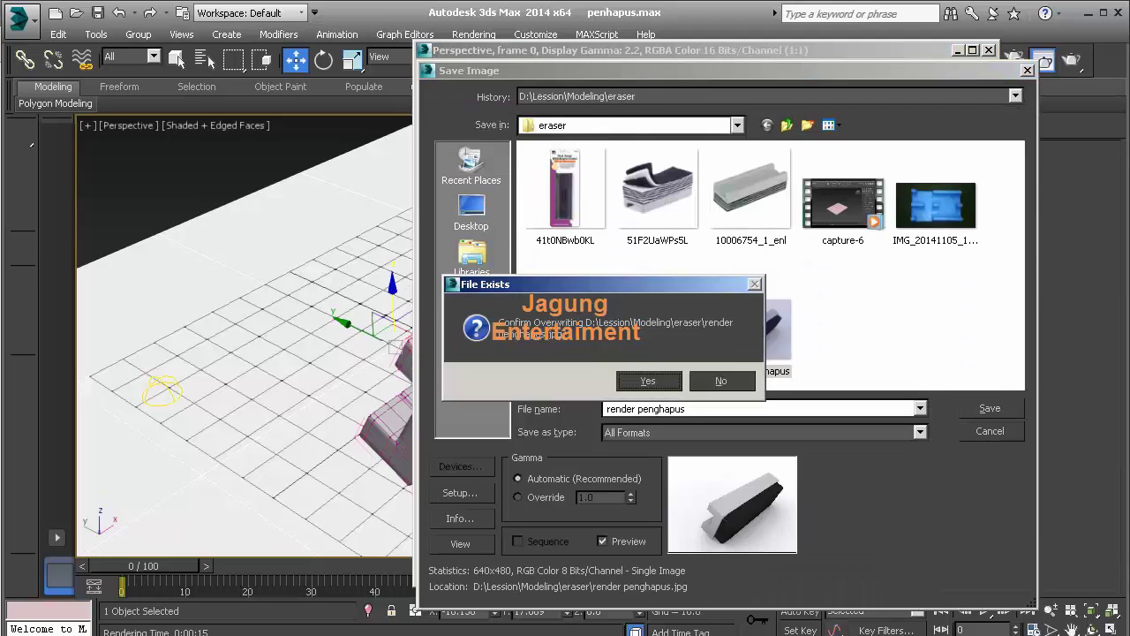
click(650, 381)
key(Return)
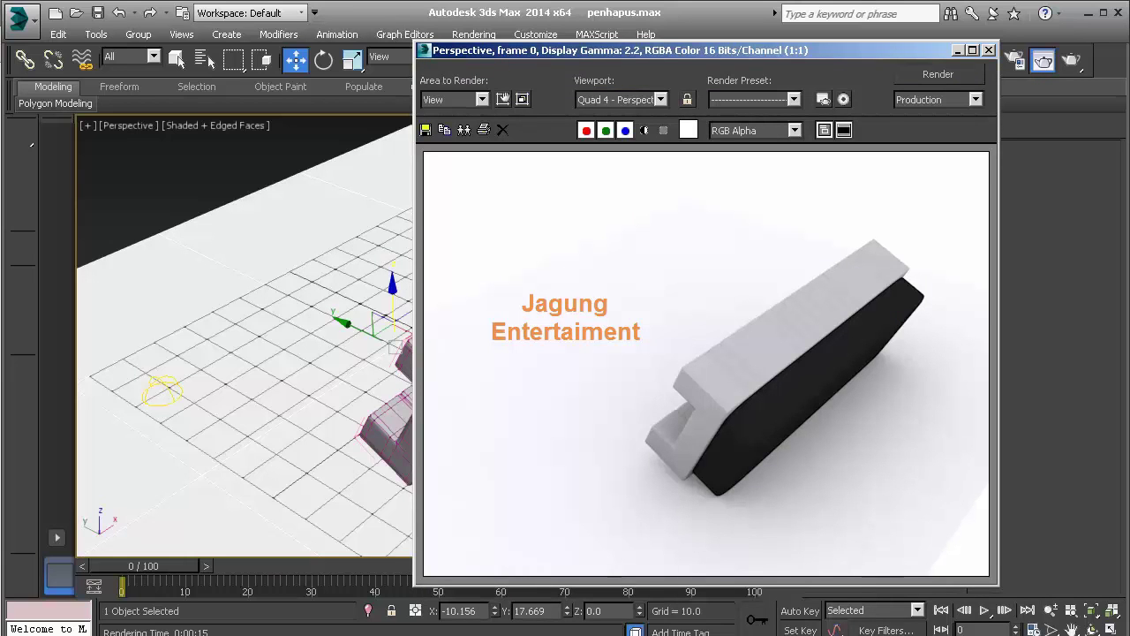
click(989, 50)
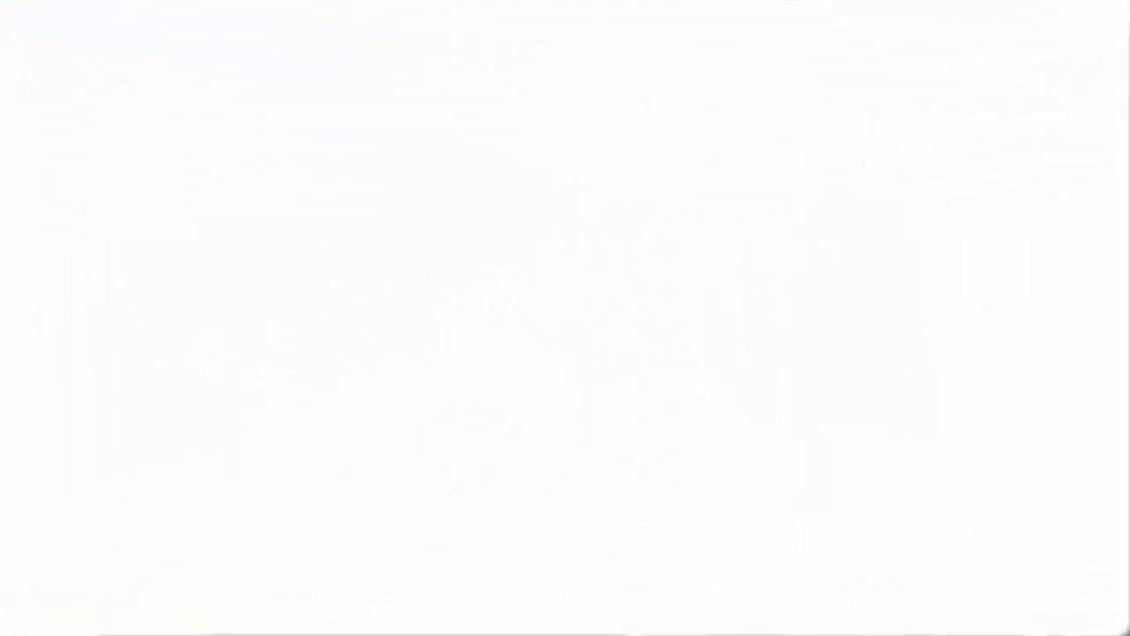